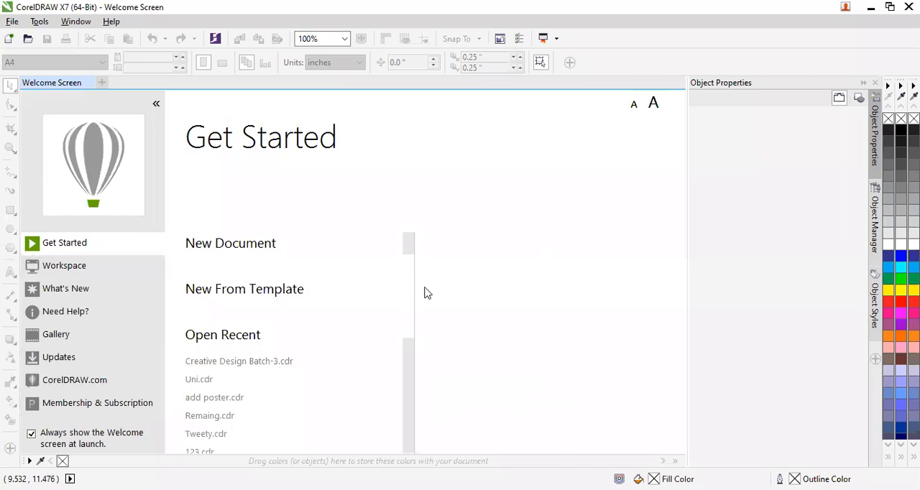
Open the recent file Creative Design Batch-3.cdr and activate the Pick tool.
left_click(223, 364)
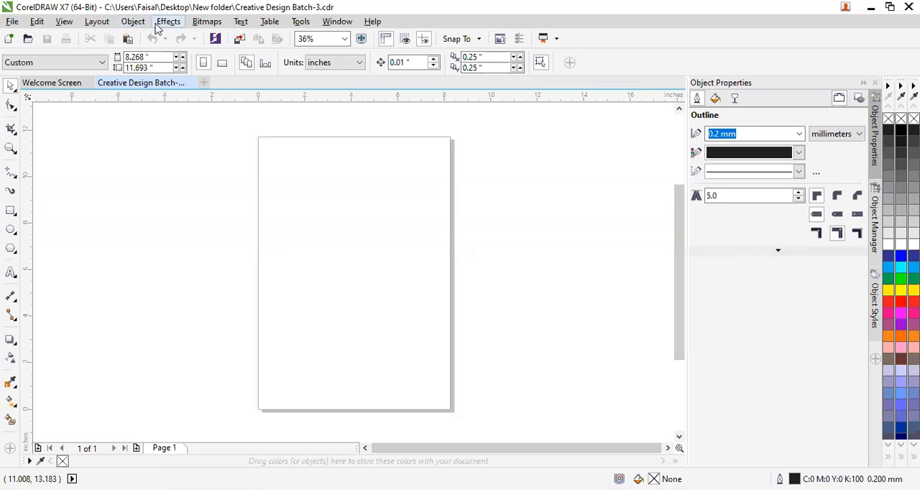
left_click(13, 89)
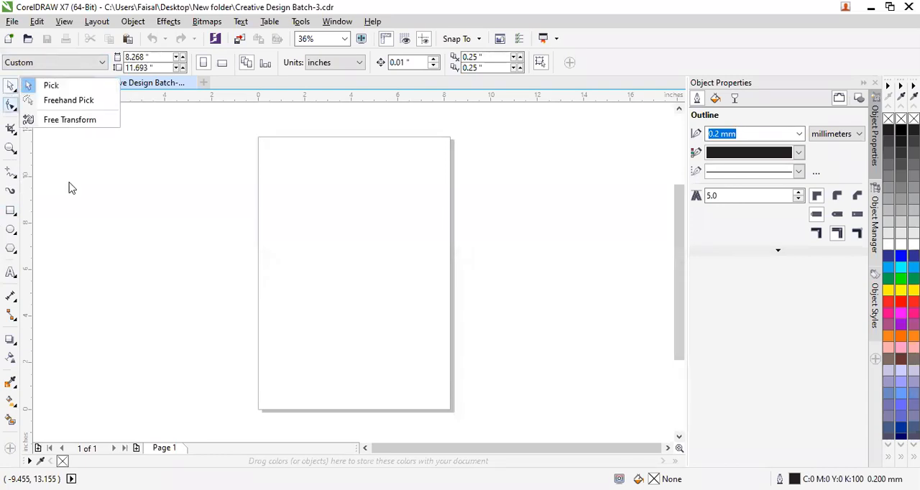
left_click(6, 87)
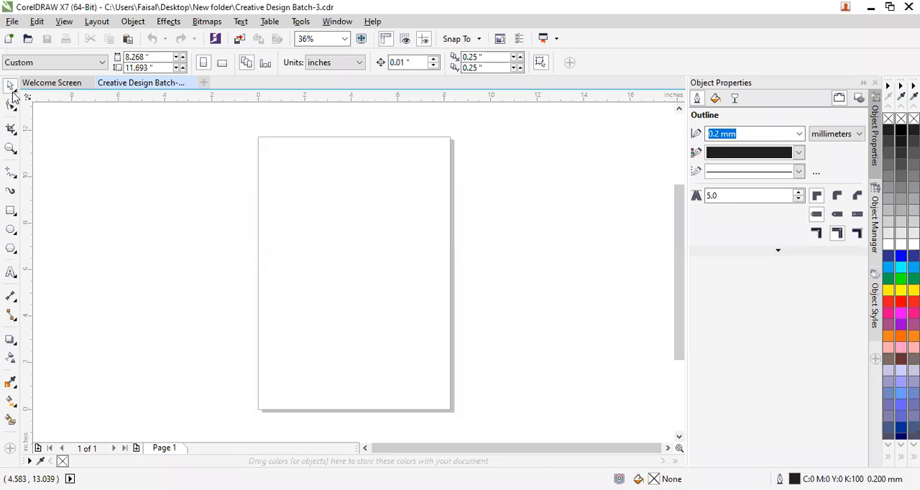
left_click(14, 90)
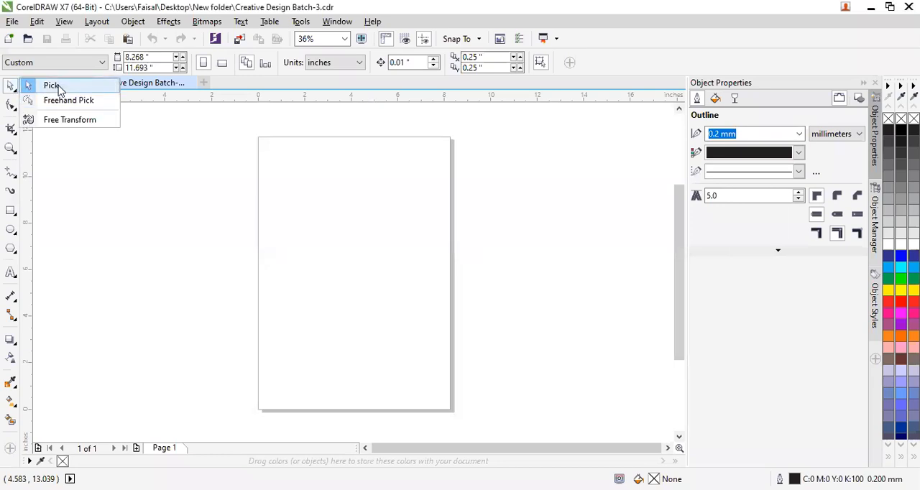
left_click(136, 287)
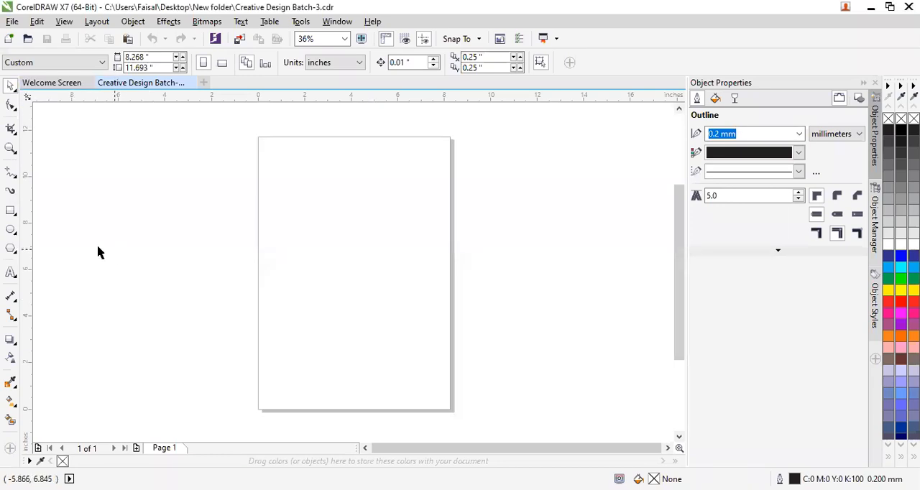
Draw four rectangles down the page: small, large about 3.94 × 2.52 in, small, and a wide one about 5.73 × 1.82 in.
left_click(10, 211)
mouse_move(284, 179)
left_mouse_down()
mouse_move(338, 204)
mouse_move(347, 194)
left_mouse_up()
mouse_move(344, 229)
left_mouse_down()
mouse_move(417, 293)
mouse_move(436, 287)
left_mouse_up()
mouse_move(318, 313)
left_mouse_down()
mouse_move(336, 360)
mouse_move(380, 328)
left_mouse_up()
left_click_drag(323, 358, 456, 401)
Select the rectangles one by one with the Pick tool and move the wide bottom one fully onto the page, centred about X 4.67, Y 1.65 in.
left_click(10, 86)
left_click(321, 187)
left_click(373, 257)
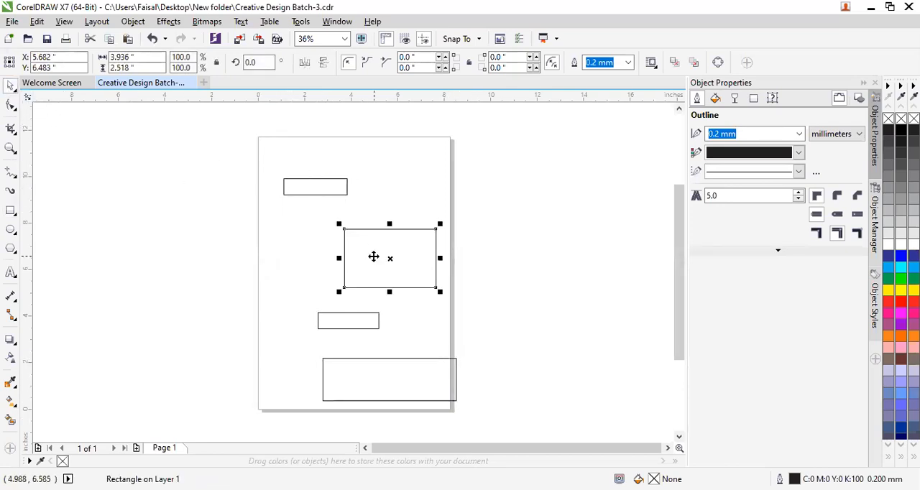
left_click(353, 324)
left_click_drag(361, 392, 336, 380)
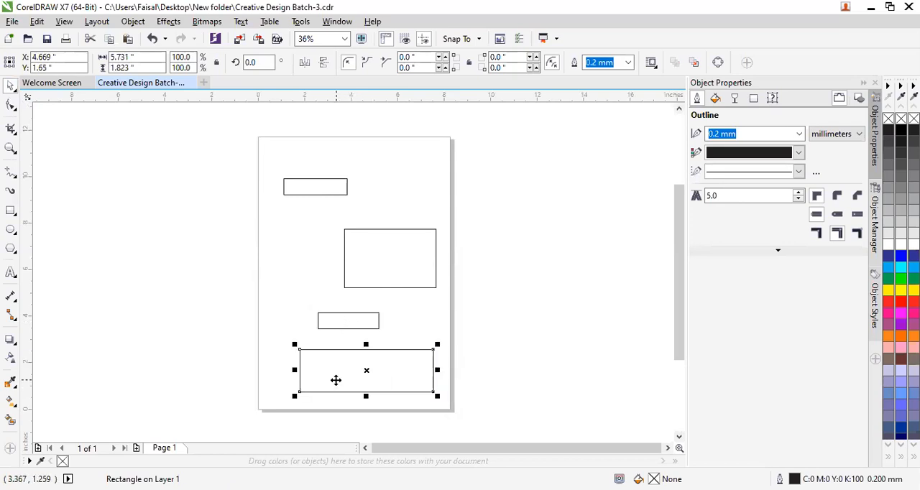
Move all four rectangles individually upward on the page, centring the wide bottom one at about X 4.44, Y 2.43 in.
left_click(365, 261)
left_click_drag(305, 180, 301, 161)
left_click(373, 262)
left_click_drag(373, 262, 364, 226)
left_click_drag(353, 323, 317, 292)
left_click_drag(360, 375, 354, 355)
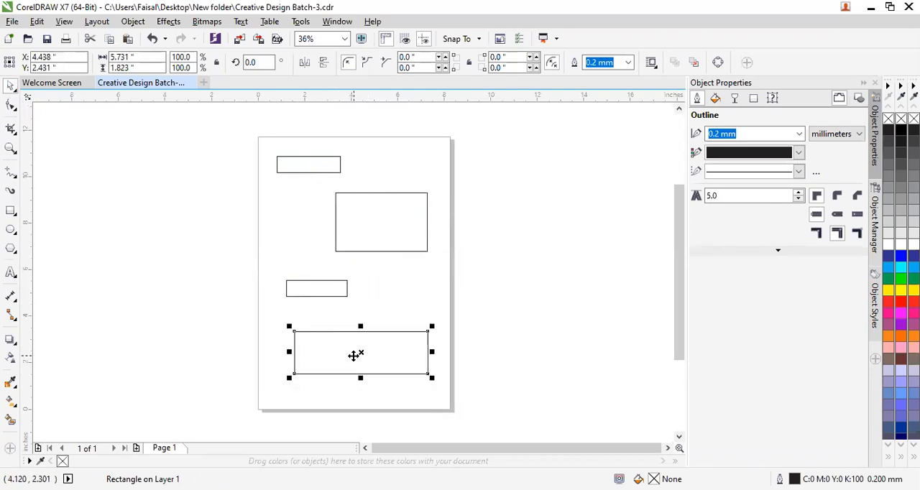
left_click(544, 273)
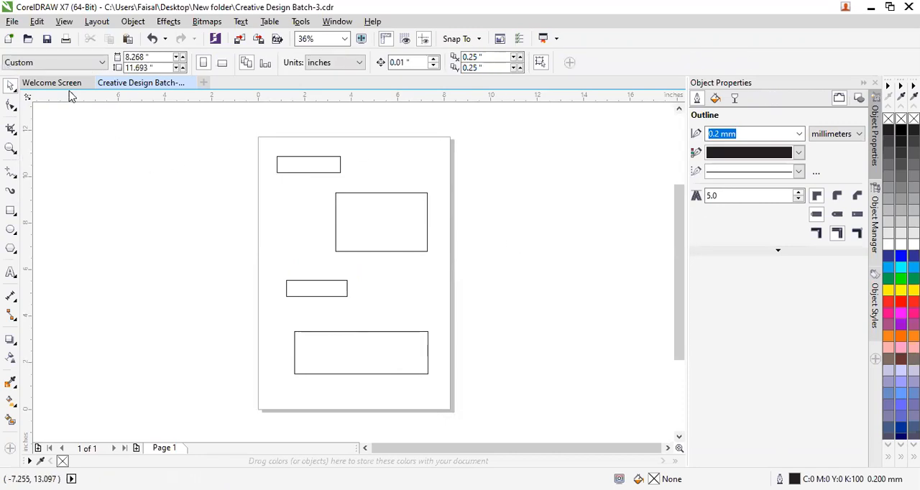
Scale the large rectangle up slightly from its upper-left corner to about 3.98 × 2.55 in.
left_click(389, 215)
mouse_move(377, 220)
left_mouse_down()
mouse_move(399, 218)
mouse_move(379, 230)
mouse_move(384, 224)
left_mouse_up()
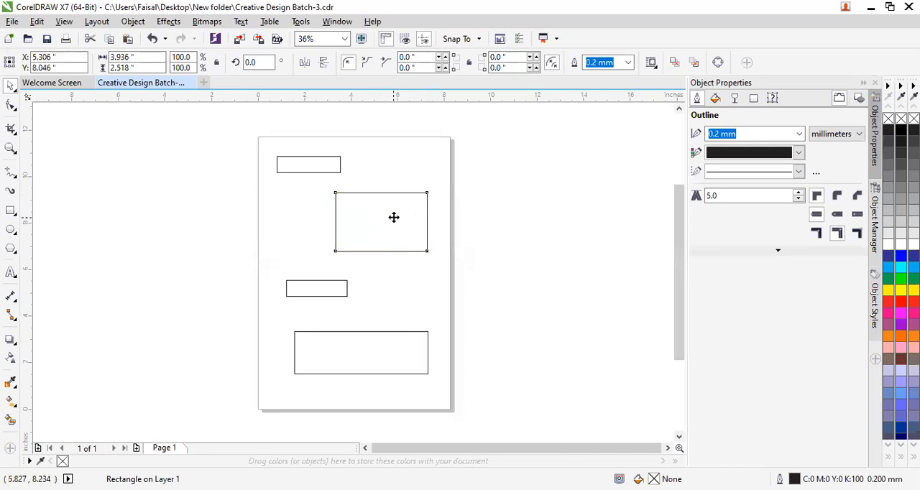
left_click(400, 220)
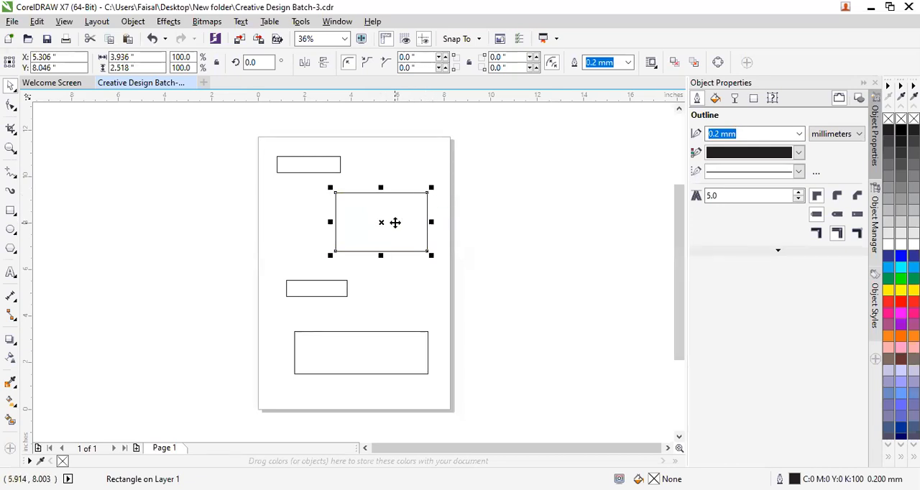
mouse_move(430, 222)
left_mouse_down()
mouse_move(404, 223)
mouse_move(440, 220)
mouse_move(430, 221)
left_mouse_up()
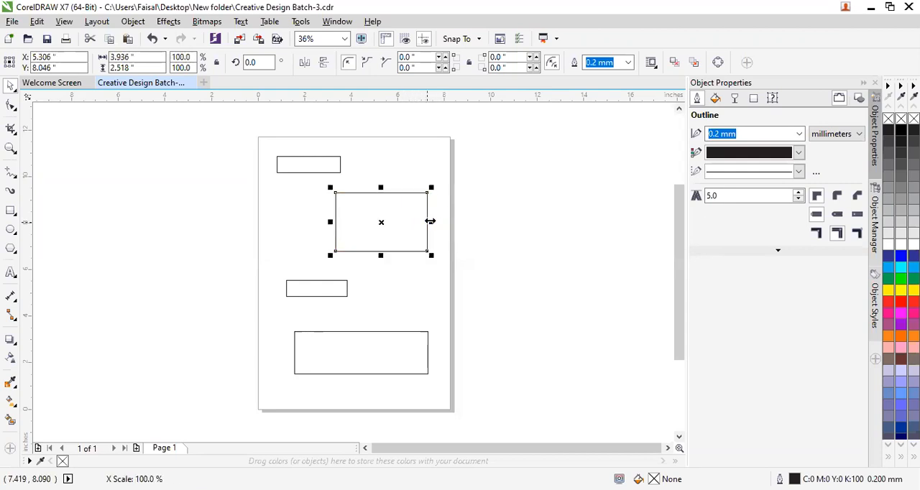
left_click(452, 261)
left_click(382, 220)
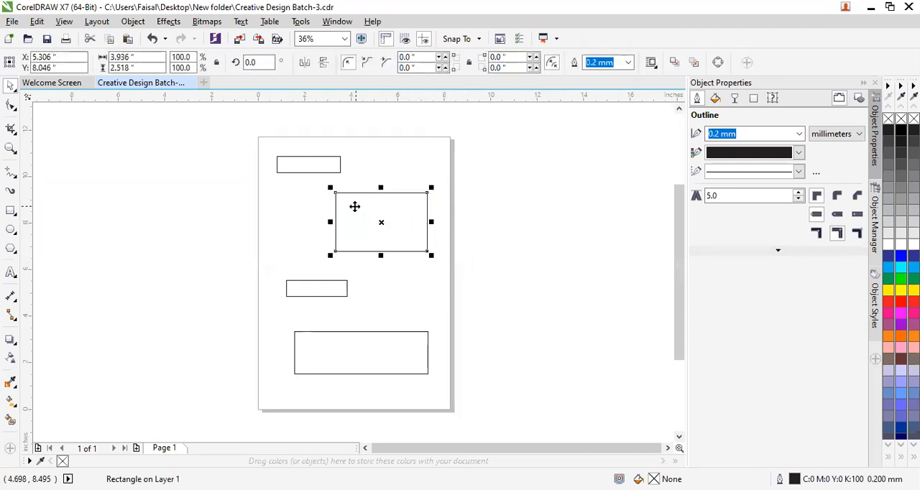
left_click(362, 220)
left_click(358, 210)
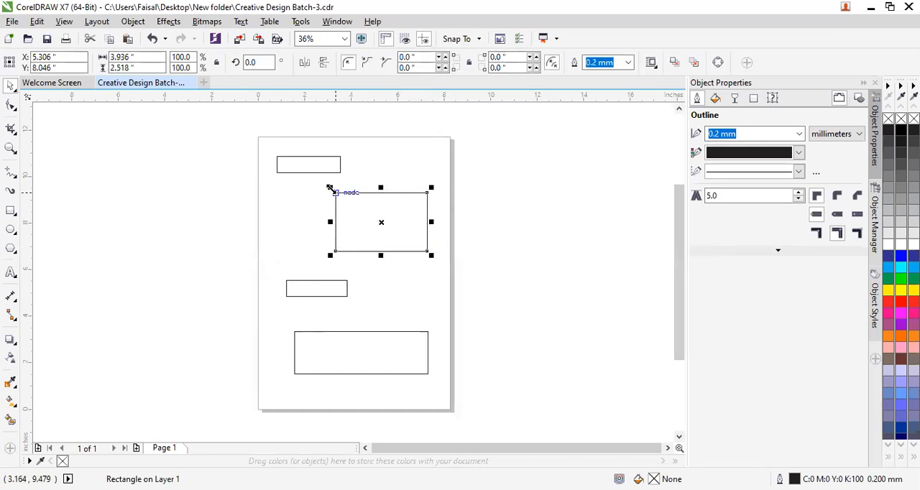
mouse_move(329, 188)
left_mouse_down()
mouse_move(351, 199)
mouse_move(315, 200)
mouse_move(312, 185)
left_mouse_up()
left_click(298, 252)
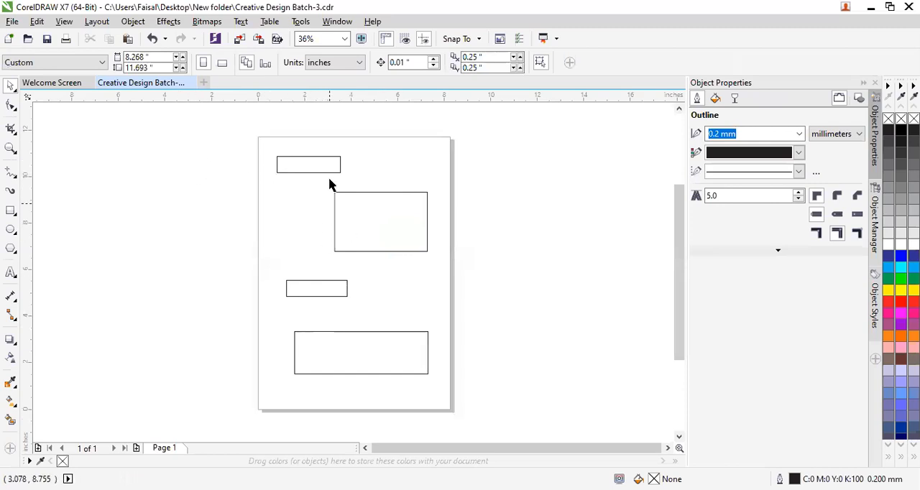
Select the two small rectangles together with a selection box and move them slightly upward.
left_click_drag(233, 115, 364, 316)
left_click_drag(365, 317, 365, 317)
left_click(240, 161)
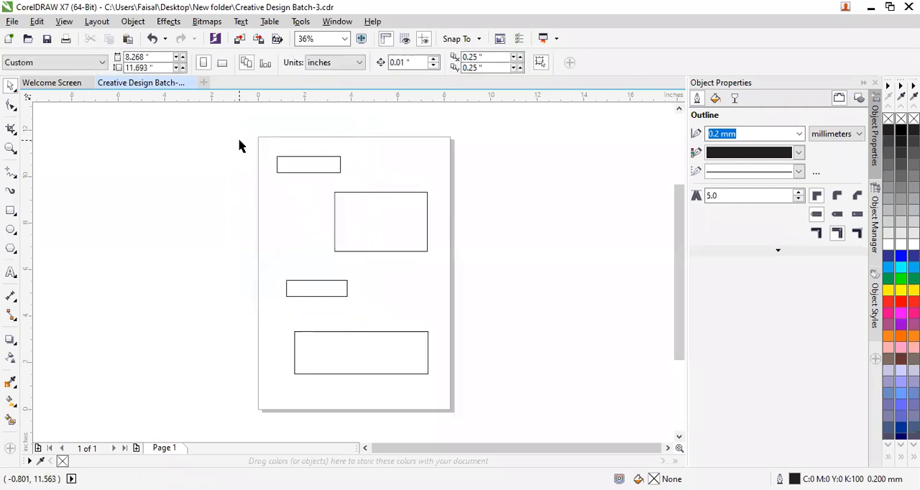
left_click_drag(254, 135, 361, 324)
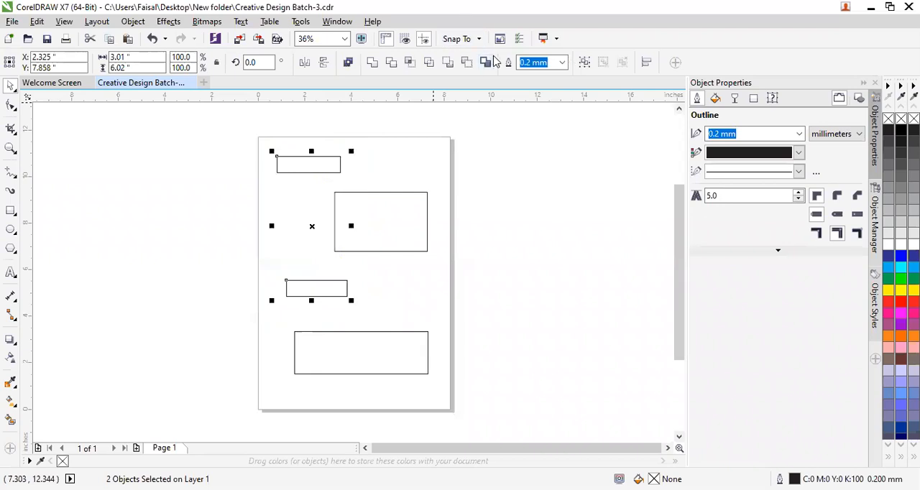
mouse_move(315, 172)
left_mouse_down()
mouse_move(376, 164)
mouse_move(404, 197)
mouse_move(191, 203)
mouse_move(147, 177)
mouse_move(310, 173)
mouse_move(310, 160)
left_mouse_up()
left_click(459, 166)
Group the top small rectangle with the large rectangle.
left_click_drag(246, 125, 444, 318)
mouse_move(387, 223)
left_mouse_down()
mouse_move(251, 207)
mouse_move(172, 261)
mouse_move(381, 212)
mouse_move(378, 233)
mouse_move(380, 222)
left_mouse_up()
left_click(399, 304)
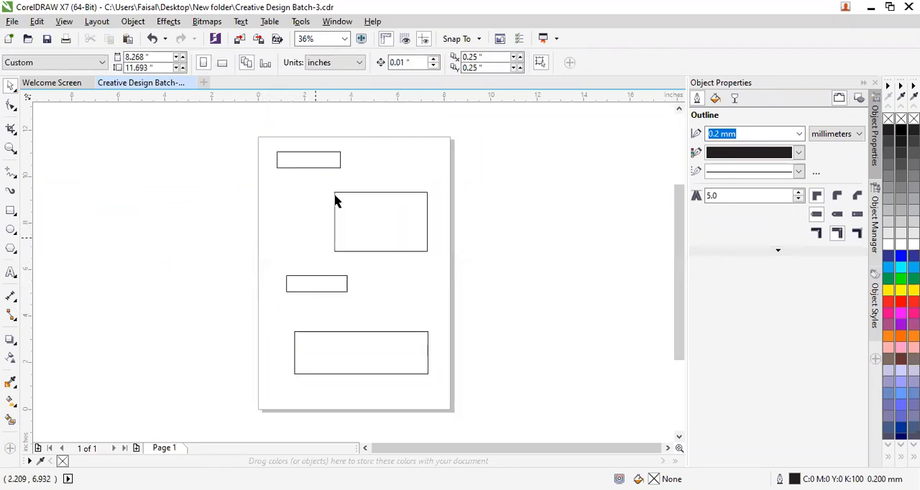
left_click_drag(252, 116, 468, 271)
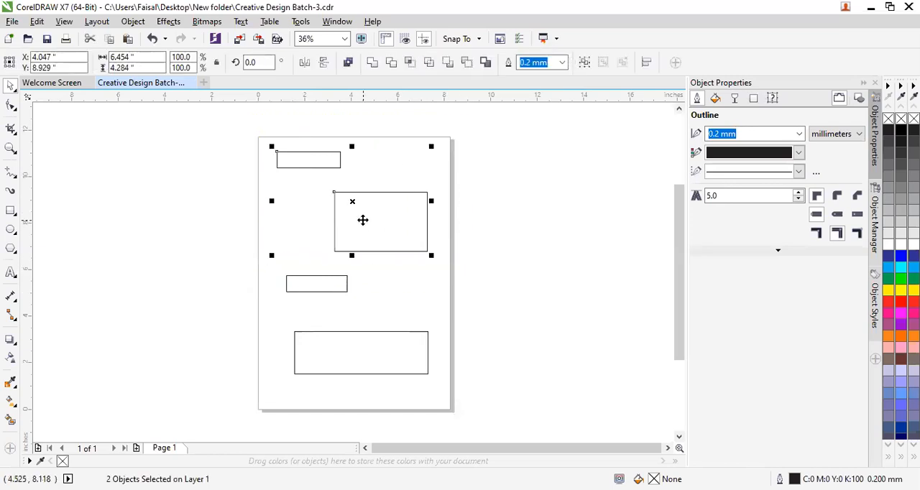
right_click(390, 278)
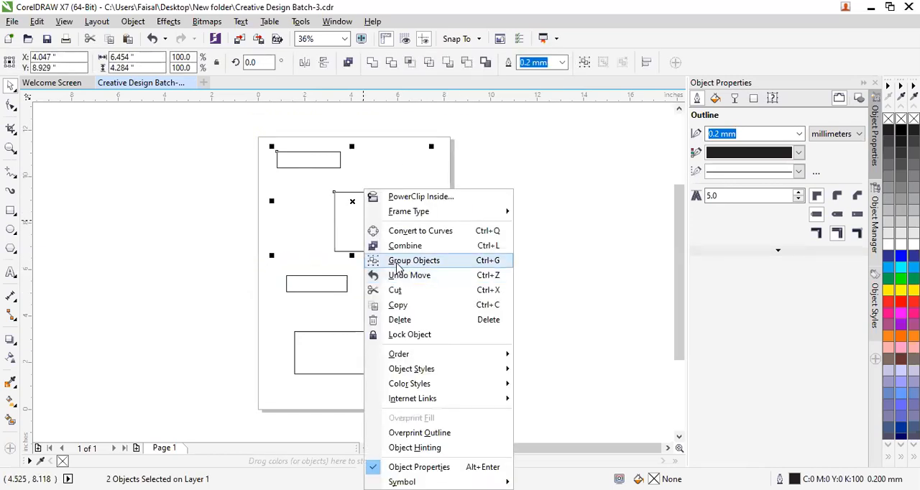
left_click(398, 261)
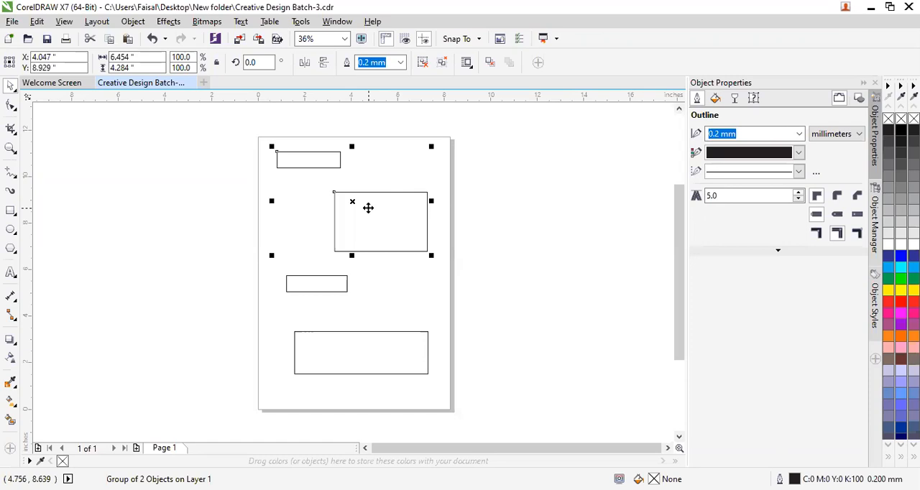
Move the two-rectangle group slightly down, centred at about X 4.07, Y 8.73 in.
left_click(448, 257)
left_click(410, 246)
mouse_move(431, 257)
left_mouse_down()
mouse_move(499, 338)
mouse_move(576, 402)
mouse_move(489, 298)
mouse_move(369, 186)
mouse_move(459, 274)
mouse_move(417, 241)
mouse_move(434, 257)
left_mouse_up()
left_click(435, 279)
left_click(417, 224)
mouse_move(385, 223)
left_mouse_down()
mouse_move(306, 223)
mouse_move(427, 226)
mouse_move(448, 189)
mouse_move(419, 190)
mouse_move(373, 213)
mouse_move(383, 214)
mouse_move(382, 229)
left_mouse_up()
left_click(375, 286)
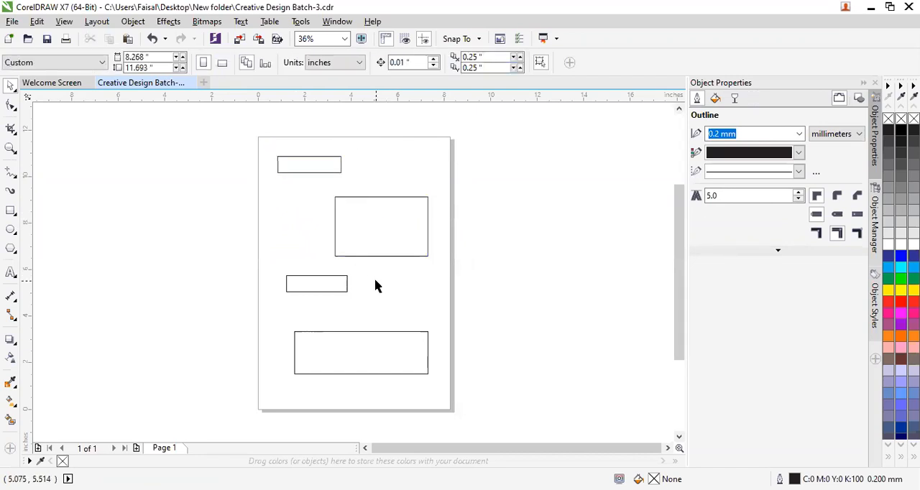
Select and deselect the grouped rectangles and the small one below to examine how the group behaves as one object.
left_click(364, 219)
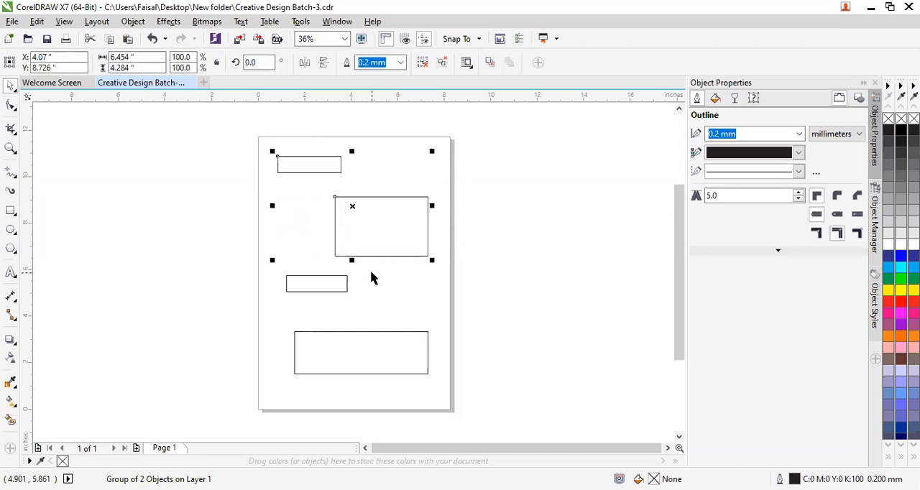
left_click(497, 251)
left_click(364, 224)
left_click(320, 290)
left_click(251, 117)
left_click(370, 223)
mouse_move(384, 223)
left_mouse_down()
mouse_move(439, 209)
mouse_move(573, 228)
mouse_move(446, 203)
mouse_move(428, 236)
mouse_move(389, 221)
mouse_move(379, 238)
mouse_move(374, 230)
left_mouse_up()
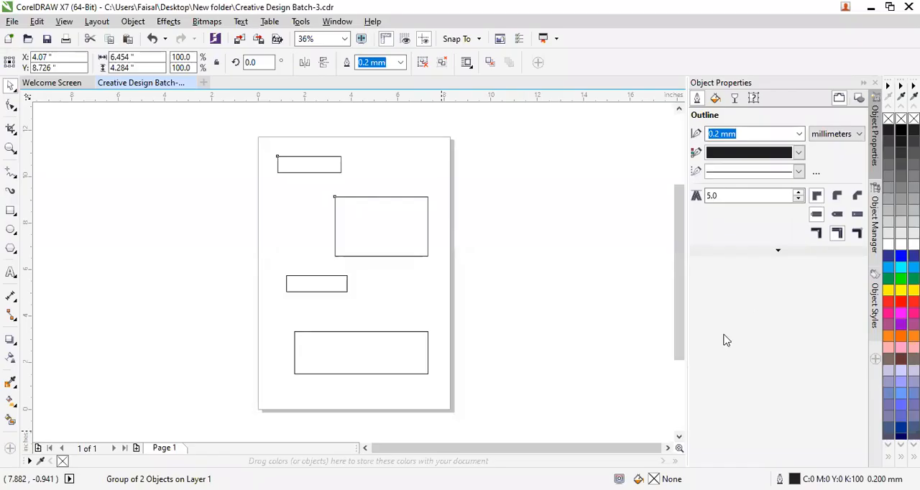
left_click(400, 225)
left_click(376, 245)
left_click(453, 246)
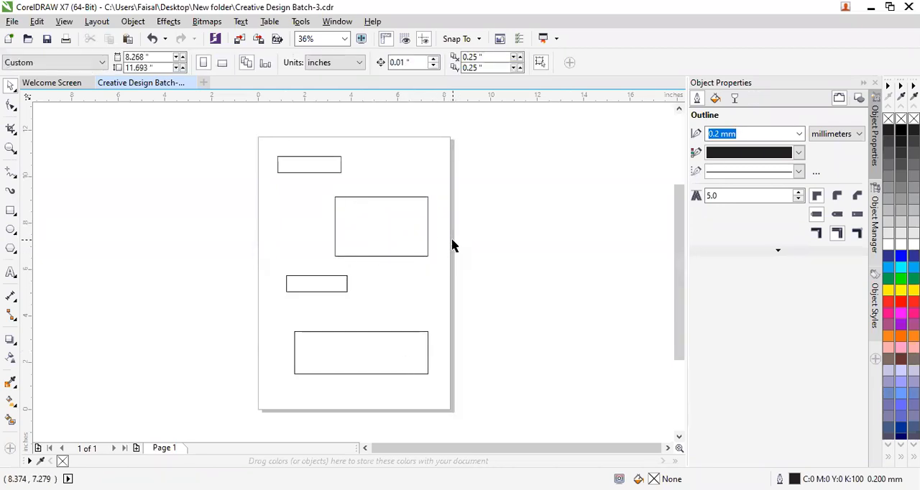
Ungroup the top small rectangle and the large rectangle, and clear the selection.
left_click(355, 217)
right_click(376, 240)
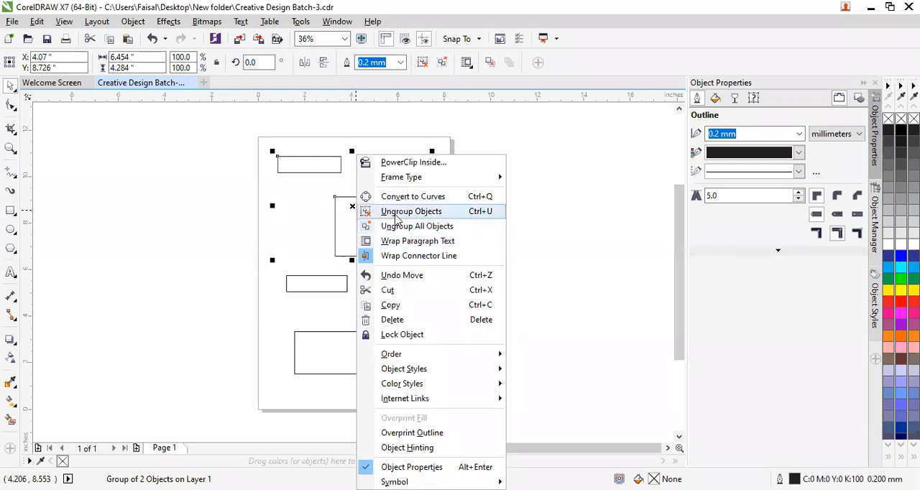
left_click(397, 213)
left_click(401, 261)
Move the large and top small rectangles separately past the page edges and back, leaving the large one at about X 4.85, Y 8.03 in.
left_click_drag(402, 255, 478, 244)
left_click_drag(293, 172, 220, 183)
left_click_drag(503, 229, 417, 233)
left_click_drag(228, 180, 295, 169)
left_click(372, 230)
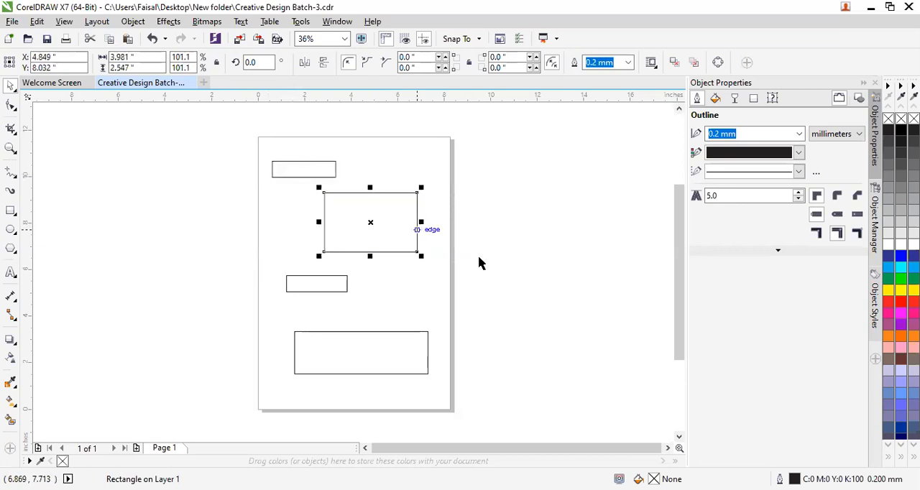
left_click(500, 178)
Select all four rectangles together and move them slightly up, centring the selection at about X 4.02, Y 6.24 in.
left_click_drag(471, 146, 234, 401)
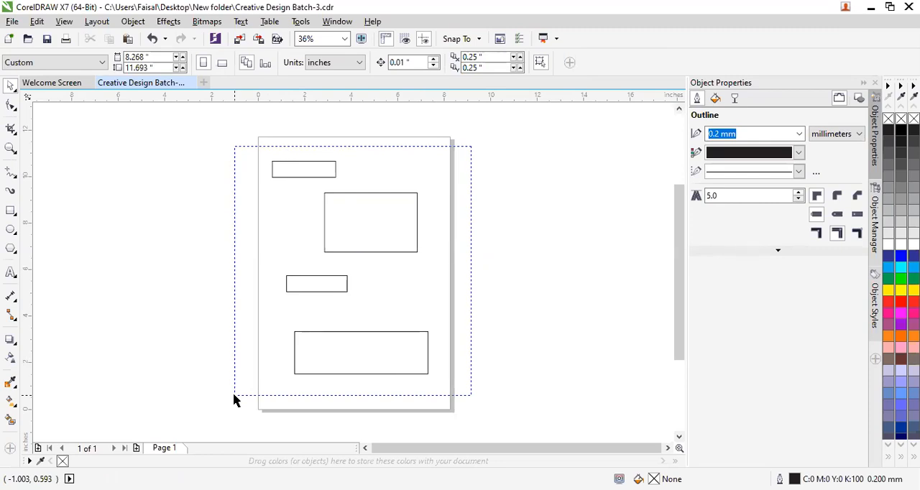
left_click_drag(235, 401, 235, 400)
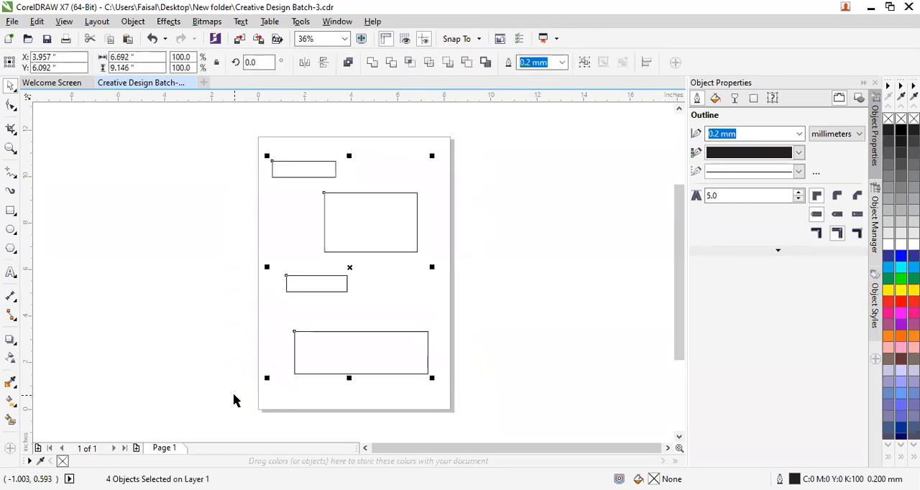
mouse_move(361, 367)
left_mouse_down()
mouse_move(279, 339)
mouse_move(444, 341)
mouse_move(204, 407)
mouse_move(111, 339)
mouse_move(491, 398)
mouse_move(417, 372)
mouse_move(363, 368)
left_mouse_up()
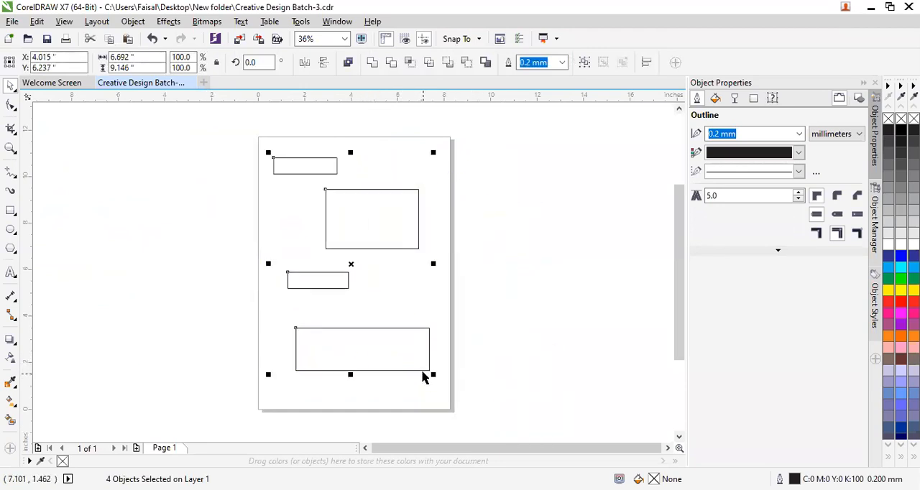
mouse_move(430, 372)
left_mouse_down()
mouse_move(497, 430)
mouse_move(470, 424)
mouse_move(343, 286)
mouse_move(384, 317)
mouse_move(433, 384)
left_mouse_up()
left_click(500, 361)
Reposition only the large rectangle, centring it at about X 4.76, Y 8.35 in.
scroll(475, 358, "up", 2)
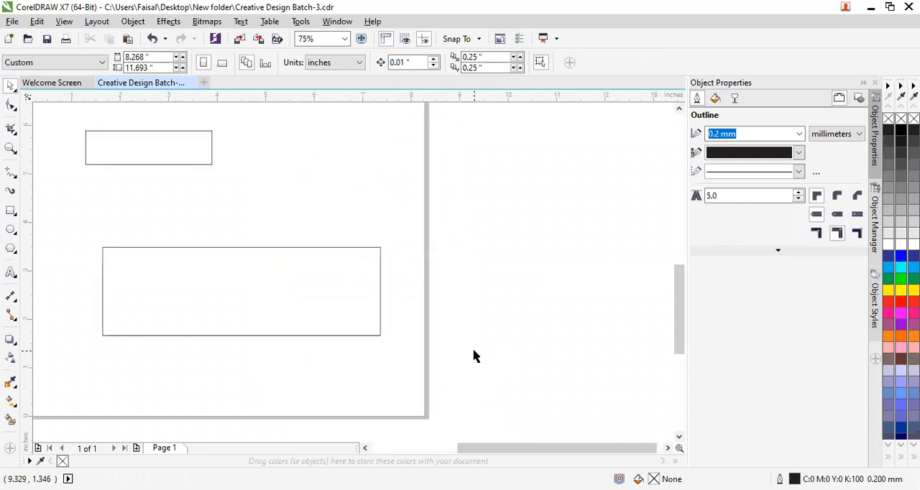
scroll(472, 357, "down", 2)
left_click(407, 324)
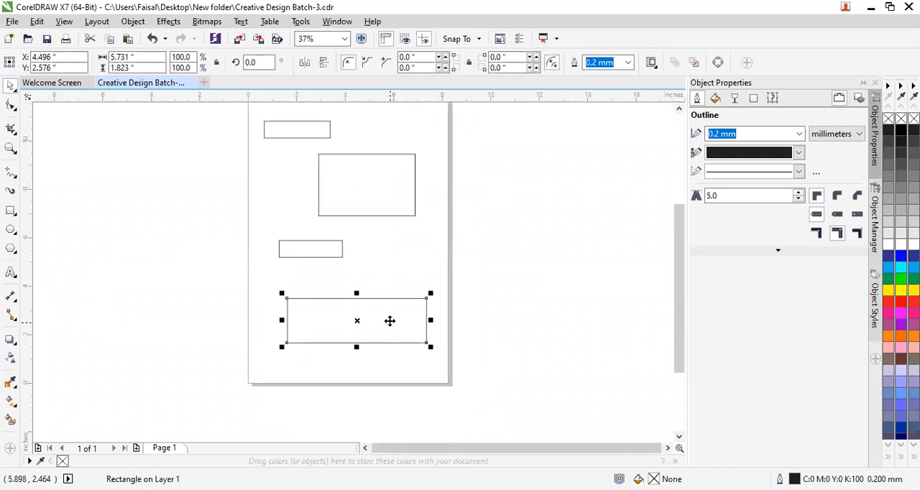
left_click(342, 249)
left_click(369, 182)
mouse_move(368, 183)
left_mouse_down()
mouse_move(438, 180)
mouse_move(360, 201)
mouse_move(361, 185)
left_mouse_up()
left_click(424, 230)
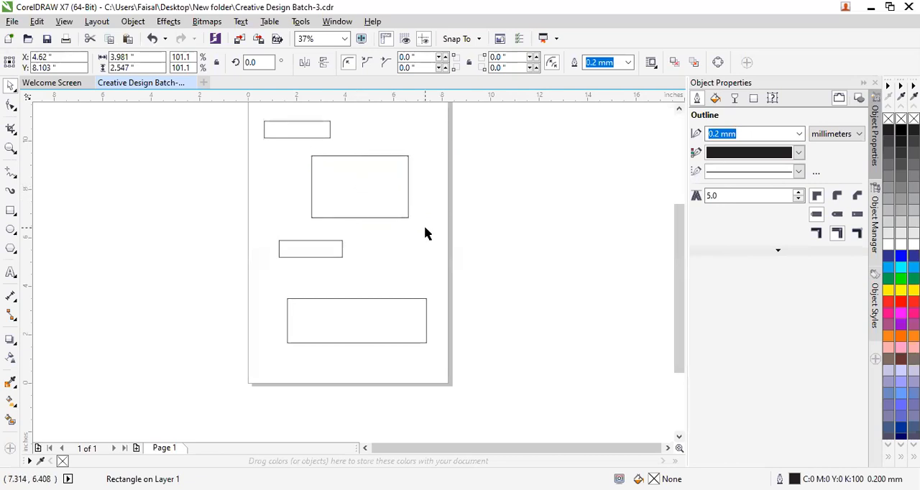
scroll(424, 230, "up", 2)
scroll(424, 230, "down", 2)
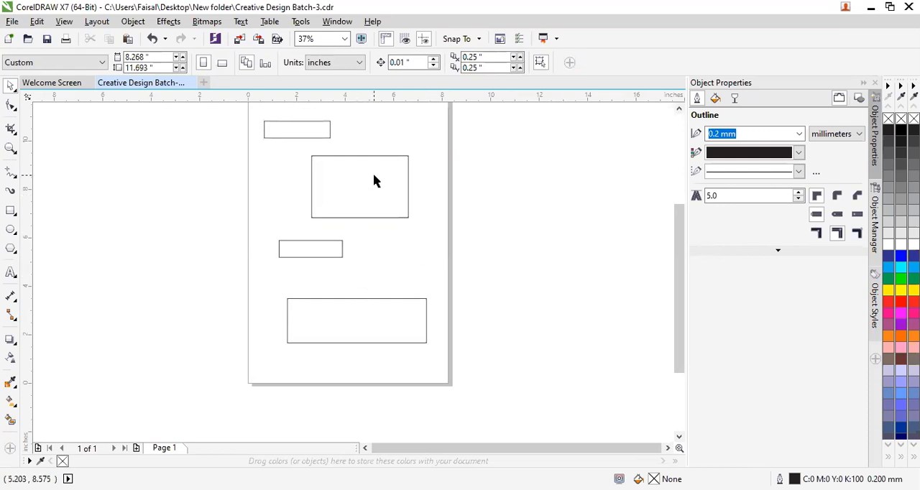
mouse_move(372, 190)
left_mouse_down()
mouse_move(479, 195)
mouse_move(469, 209)
mouse_move(397, 183)
mouse_move(362, 194)
left_mouse_up()
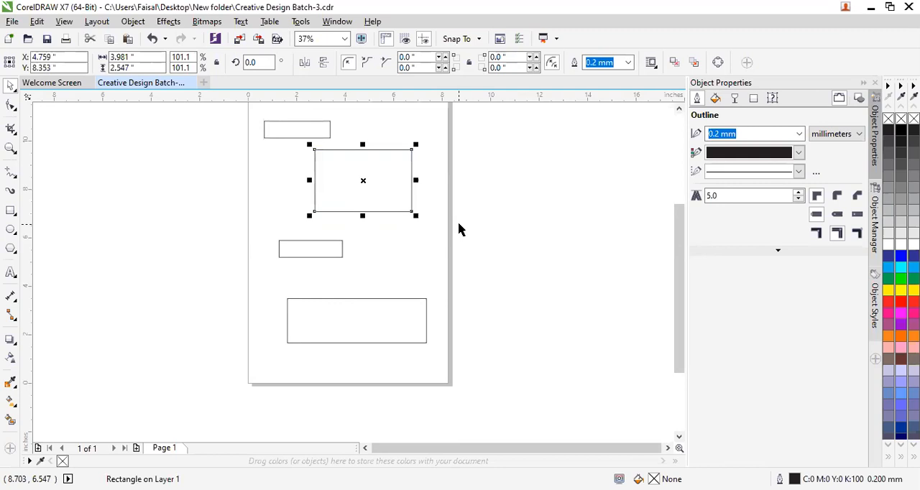
Clear the selection, switch to the Freehand Pick tool and try a freehand lasso near the upper rectangles.
left_click(463, 248)
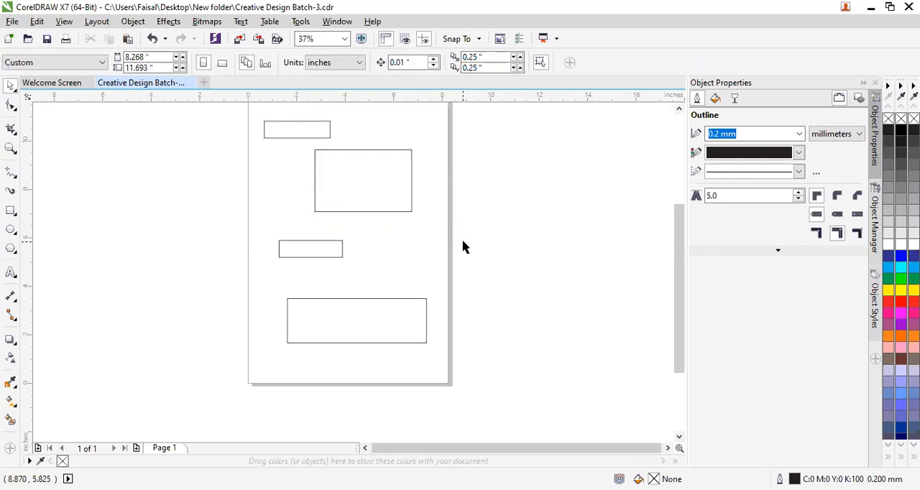
left_click(15, 91)
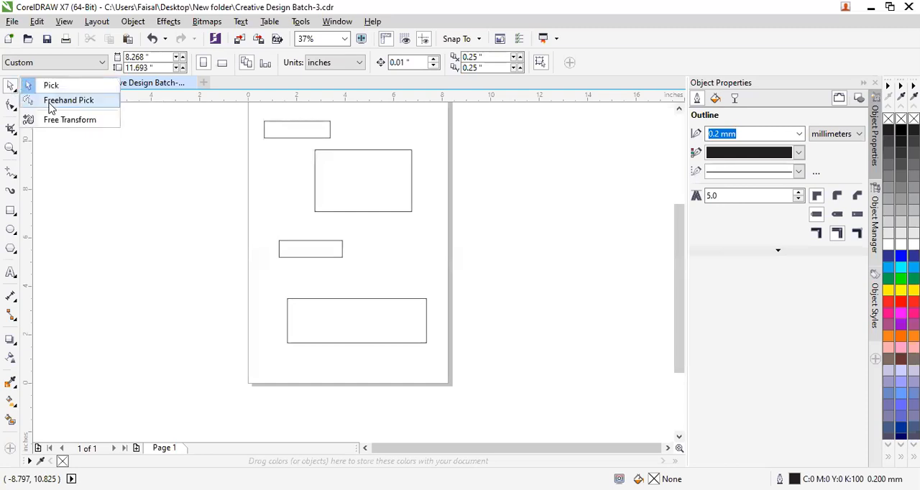
left_click(51, 106)
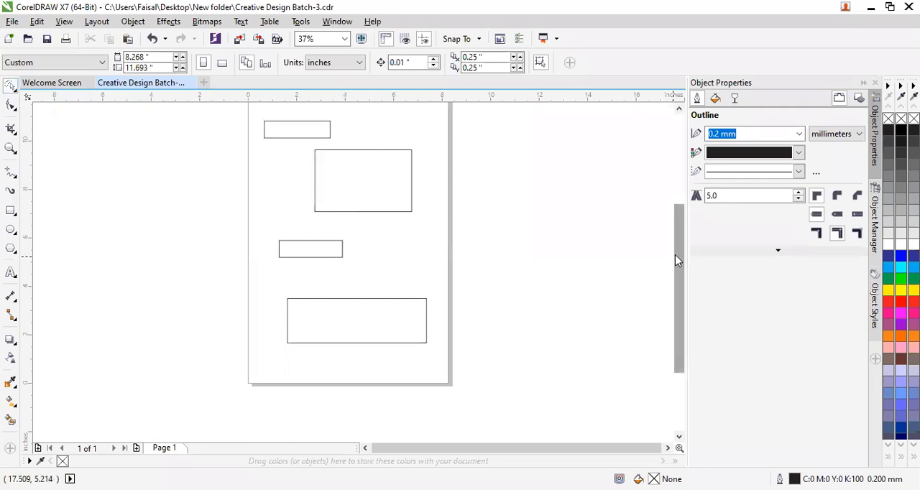
scroll(676, 261, "up", 1)
mouse_move(252, 142)
left_mouse_down()
mouse_move(274, 196)
mouse_move(312, 192)
mouse_move(330, 182)
mouse_move(332, 161)
mouse_move(357, 149)
mouse_move(394, 150)
mouse_move(430, 172)
mouse_move(428, 253)
mouse_move(393, 292)
mouse_move(344, 265)
mouse_move(294, 265)
mouse_move(289, 237)
mouse_move(244, 250)
mouse_move(271, 259)
mouse_move(261, 286)
mouse_move(275, 308)
mouse_move(428, 326)
mouse_move(437, 339)
mouse_move(433, 373)
mouse_move(386, 397)
mouse_move(281, 399)
mouse_move(220, 357)
mouse_move(220, 243)
mouse_move(247, 148)
mouse_move(358, 145)
mouse_move(363, 164)
mouse_move(349, 182)
mouse_move(300, 175)
mouse_move(251, 209)
left_mouse_up()
left_click(289, 224)
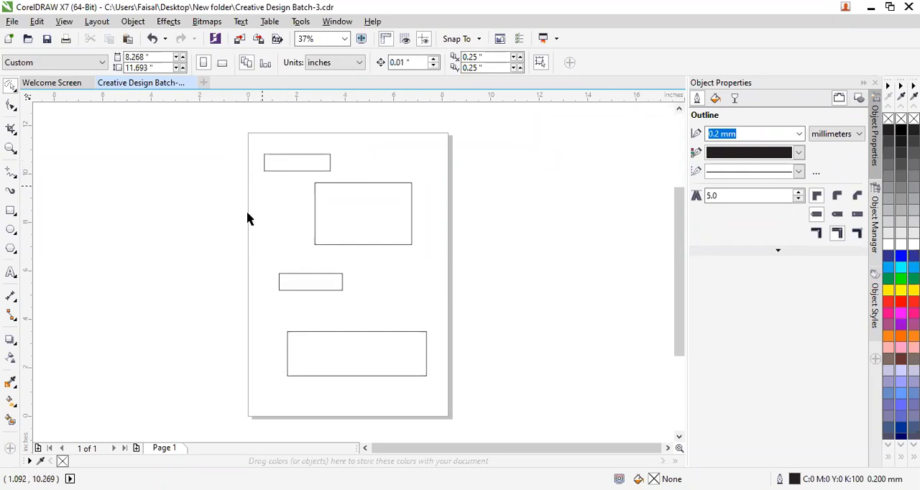
Lasso the upper rectangles with Freehand Pick and reposition them, centring the large one at about X 5.37, Y 8.33 in.
mouse_move(254, 139)
left_mouse_down()
mouse_move(377, 147)
mouse_move(406, 166)
mouse_move(426, 194)
mouse_move(412, 271)
mouse_move(371, 299)
mouse_move(328, 310)
mouse_move(239, 302)
mouse_move(229, 230)
mouse_move(241, 159)
left_mouse_up()
left_click_drag(367, 213, 393, 213)
left_click(432, 178)
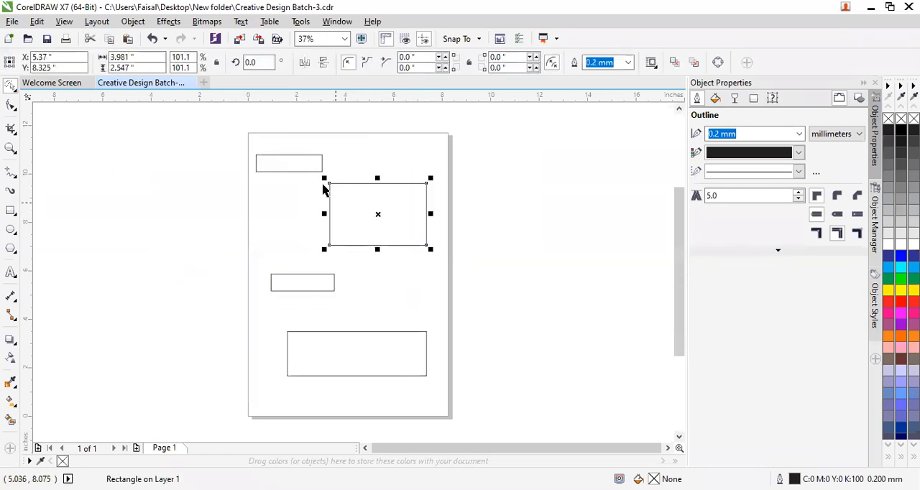
Move the top small rectangle to about X 3.03, Y 10.49 in and shift the other small rectangle slightly right.
left_click_drag(306, 164, 339, 174)
left_click(322, 279)
left_click_drag(322, 279, 340, 277)
left_click(261, 148)
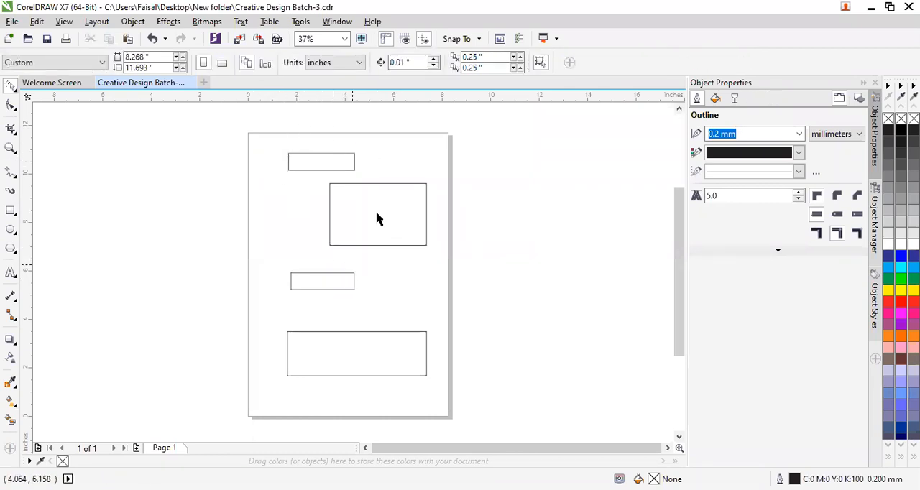
With the Pick tool, marquee the whole top small rectangle but only part of the large one twice, and clear the selection.
left_click(384, 218)
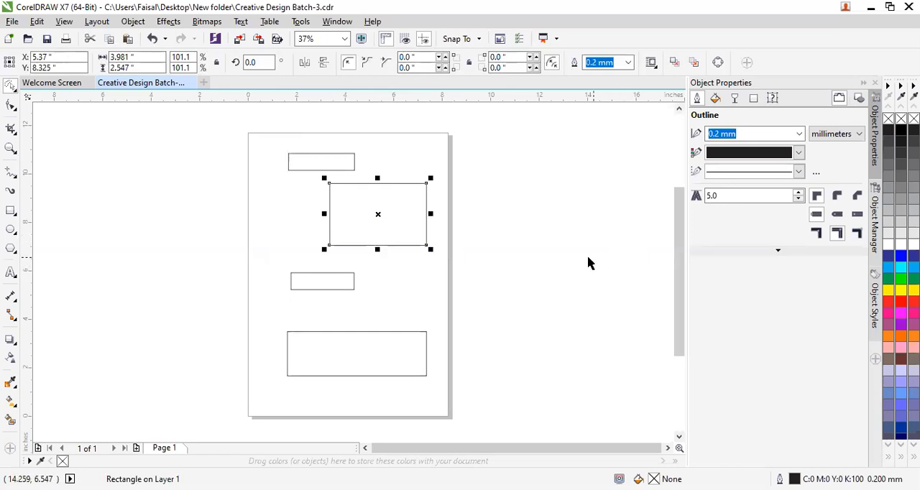
left_click(439, 285)
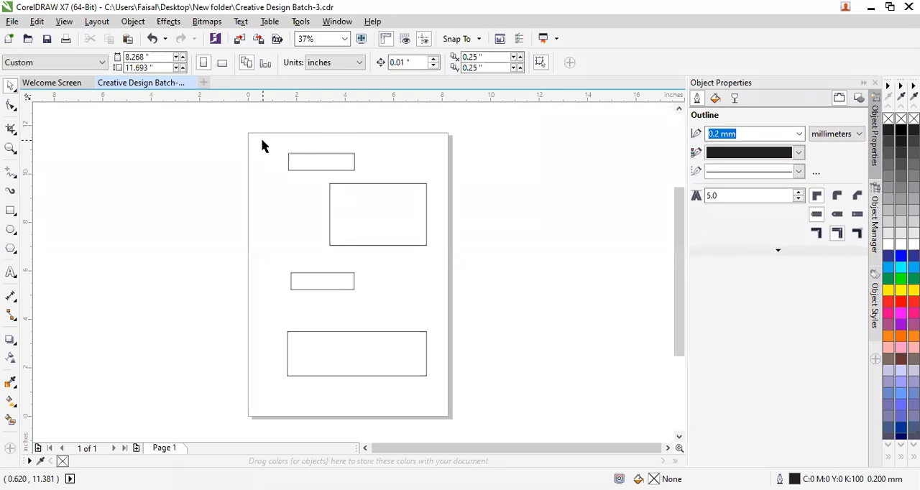
left_click_drag(262, 120, 401, 267)
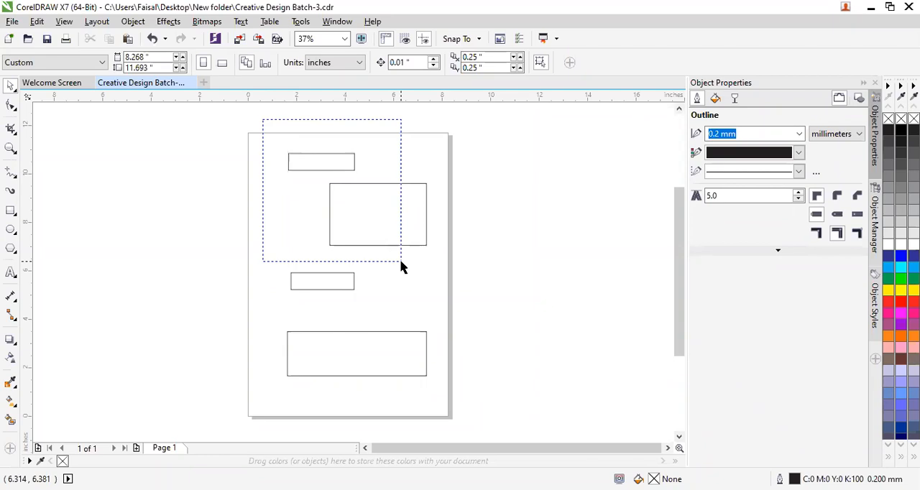
left_click_drag(401, 267, 402, 268)
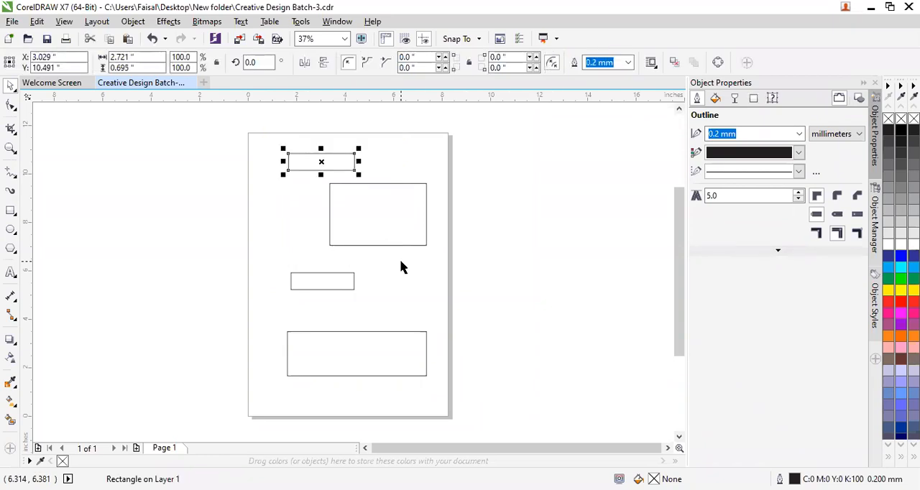
left_click(401, 267)
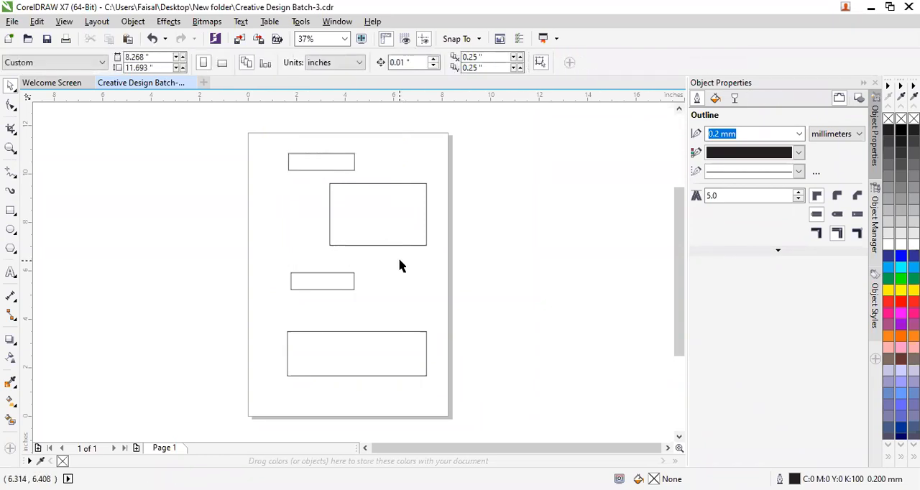
left_click_drag(273, 132, 422, 268)
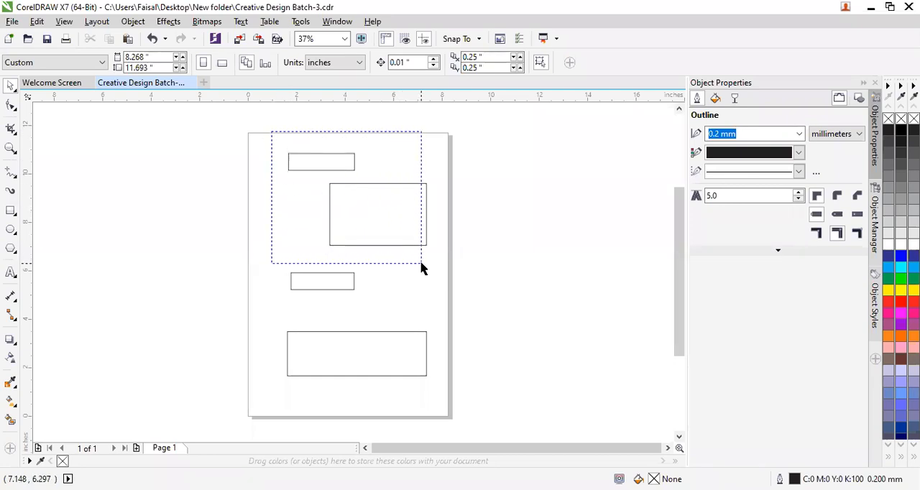
left_click_drag(422, 268, 423, 268)
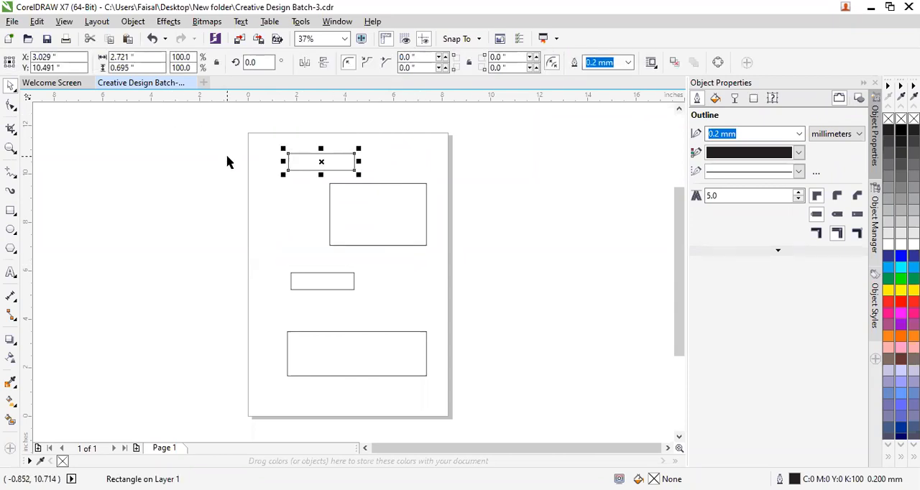
left_click(255, 135)
Marquee-select the three upper rectangles by enclosing them completely, and clear the selection.
left_click_drag(263, 125, 435, 305)
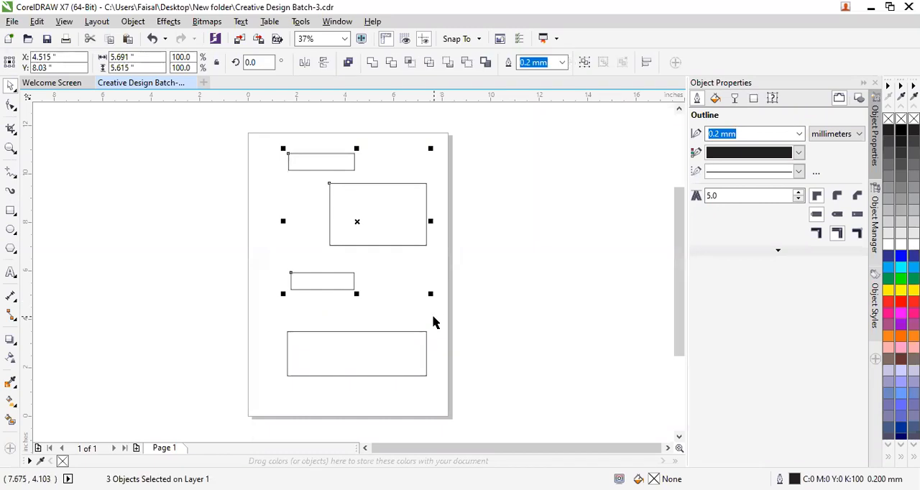
left_click(414, 268)
left_click_drag(413, 269, 386, 279)
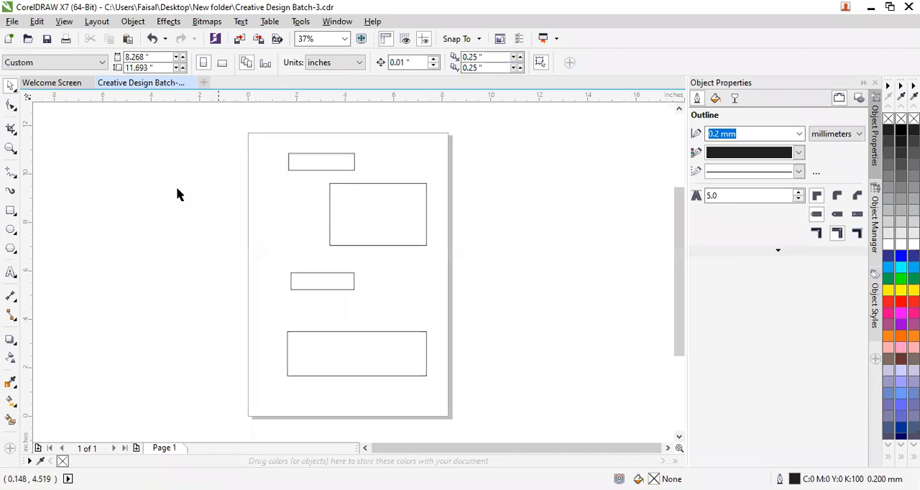
Select all four rectangles on the page at once and switch to the Free Transform tool.
double_click(14, 93)
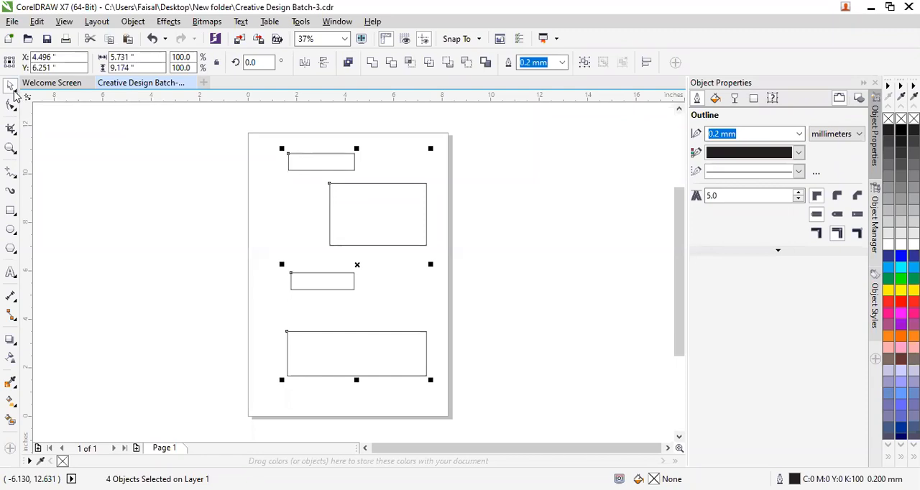
right_click(15, 95)
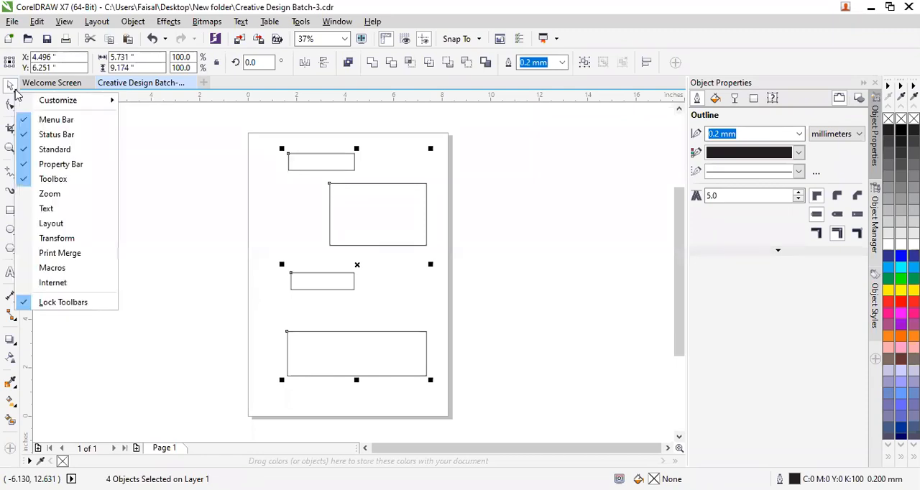
left_click(16, 91)
left_click(16, 92)
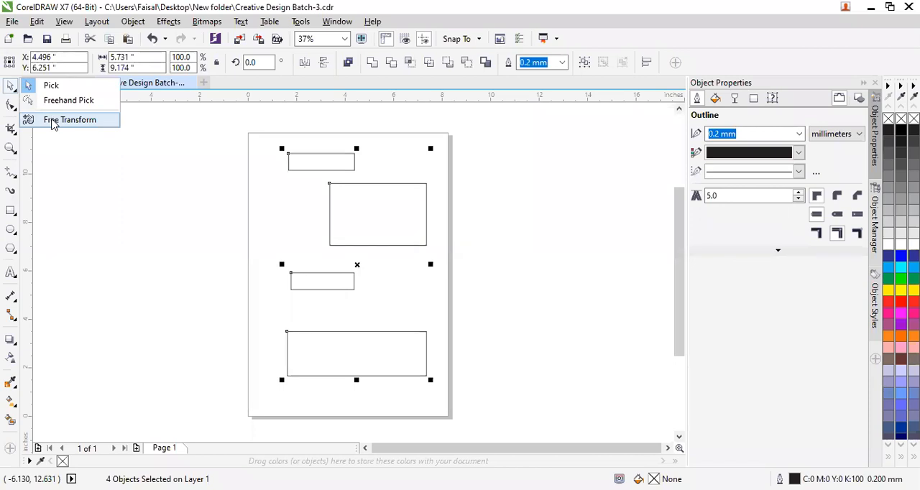
left_click(52, 121)
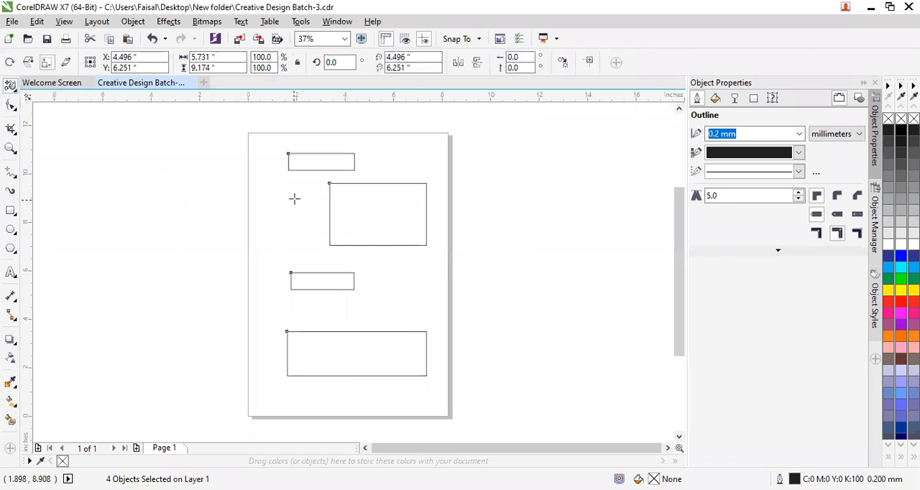
Scale the large rectangle freely about its corners with Free Transform, ending at about 3.25 × 1.85 in, centred near X 2.01, Y 8.17 in.
left_click(314, 161)
left_click(364, 210)
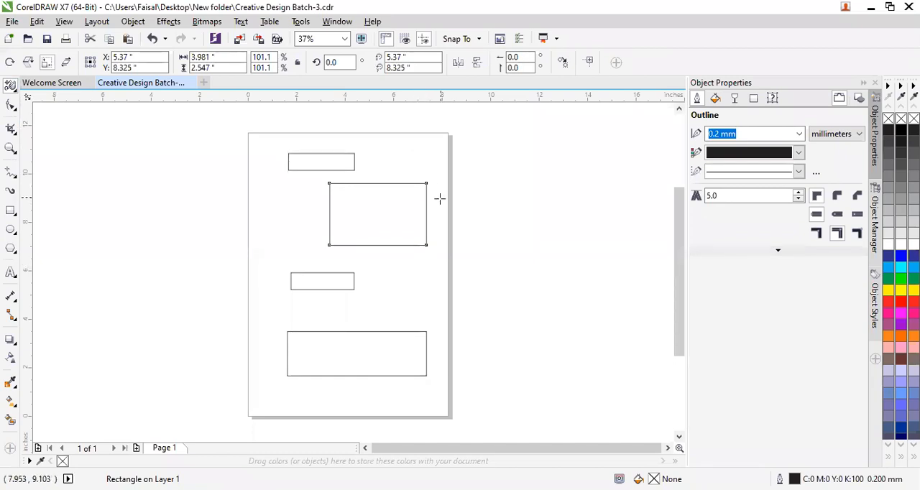
left_click_drag(427, 184, 429, 158)
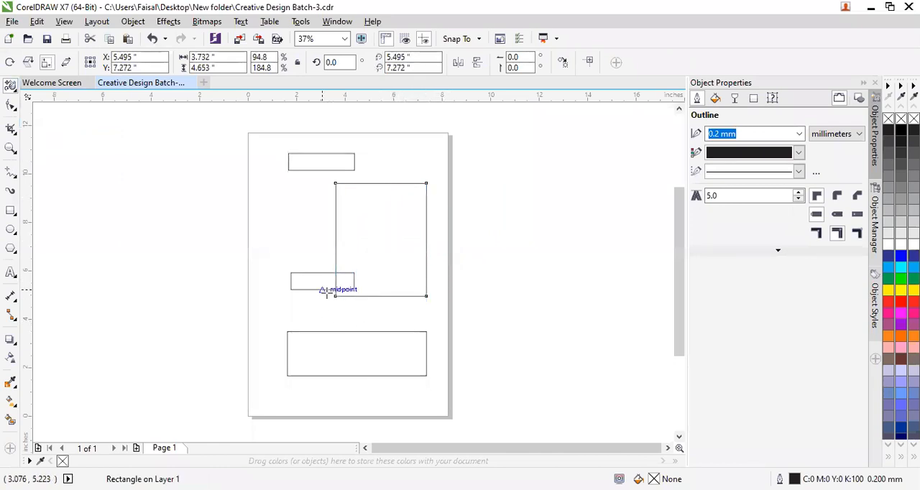
left_click_drag(335, 296, 269, 305)
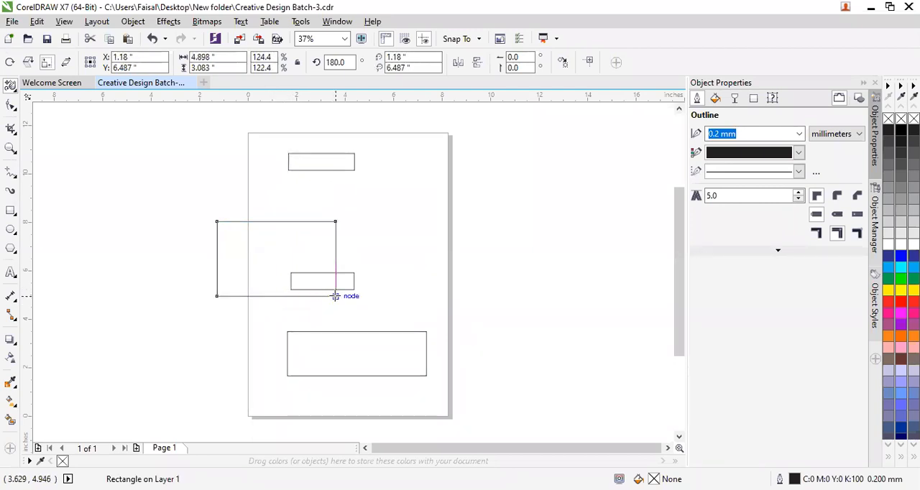
left_click_drag(335, 296, 372, 285)
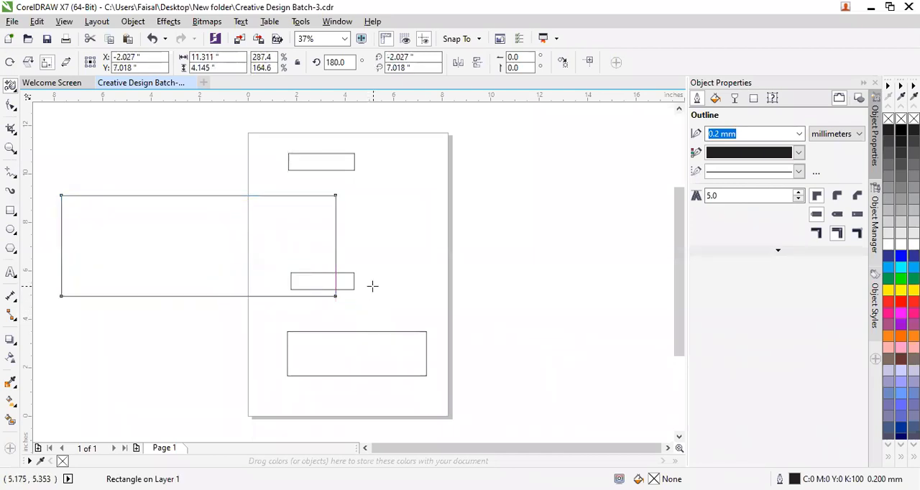
left_click_drag(335, 195, 315, 212)
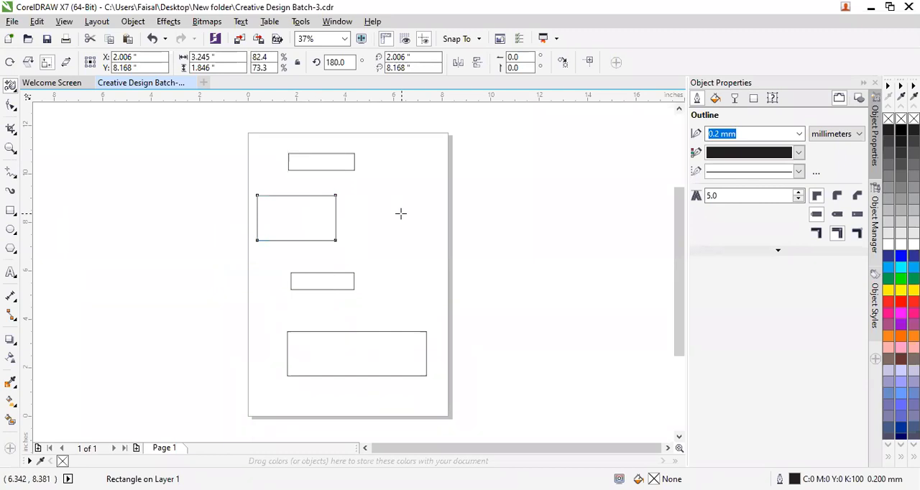
Return to the Pick tool, enlarge the topmost rectangle proportionally to about 4.23 × 1.08 in, and clear the selection.
right_click(12, 85)
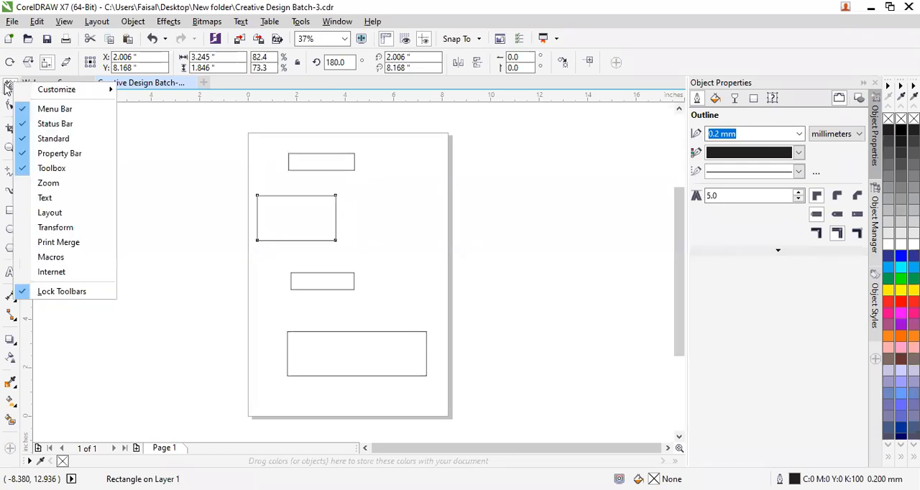
key("Escape")
left_click(16, 92)
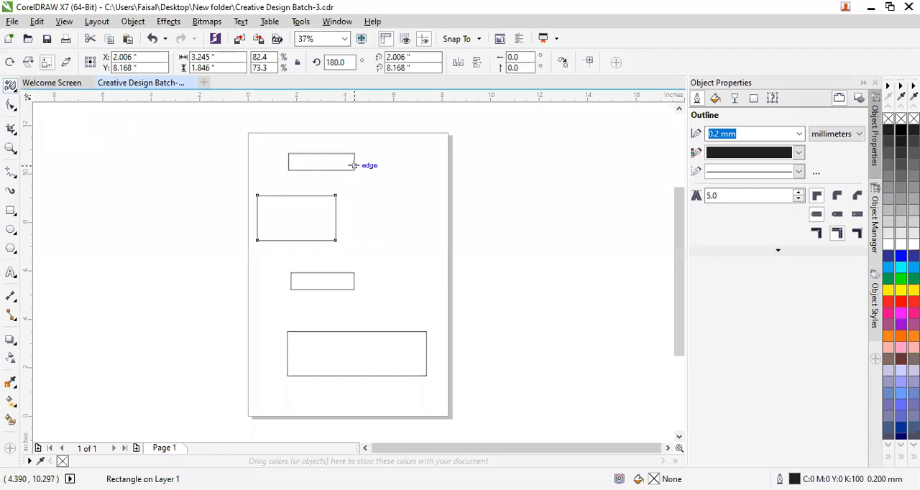
left_click(16, 93)
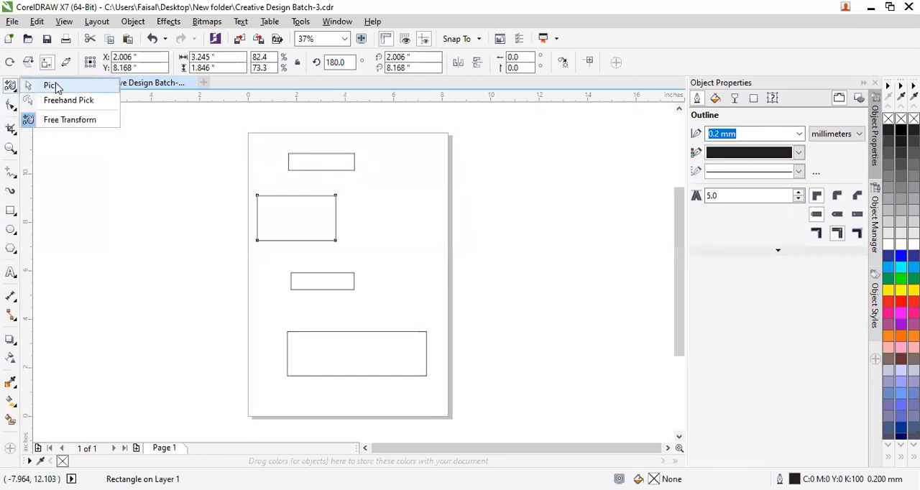
left_click(57, 87)
left_click(354, 170)
left_click_drag(357, 174, 400, 213)
left_click(388, 197)
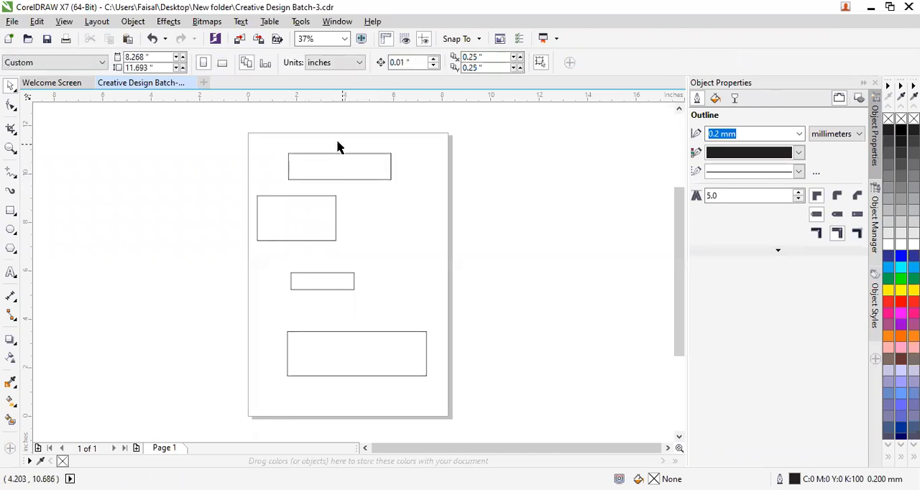
left_click(372, 179)
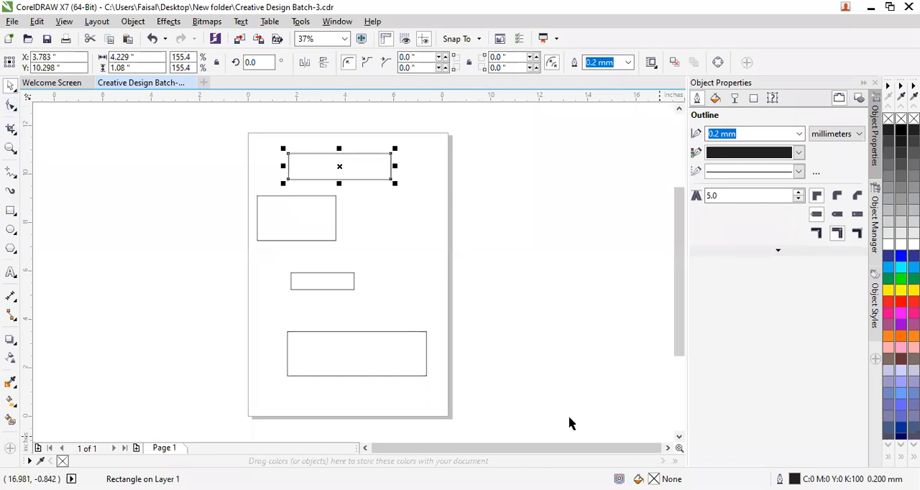
key("Escape")
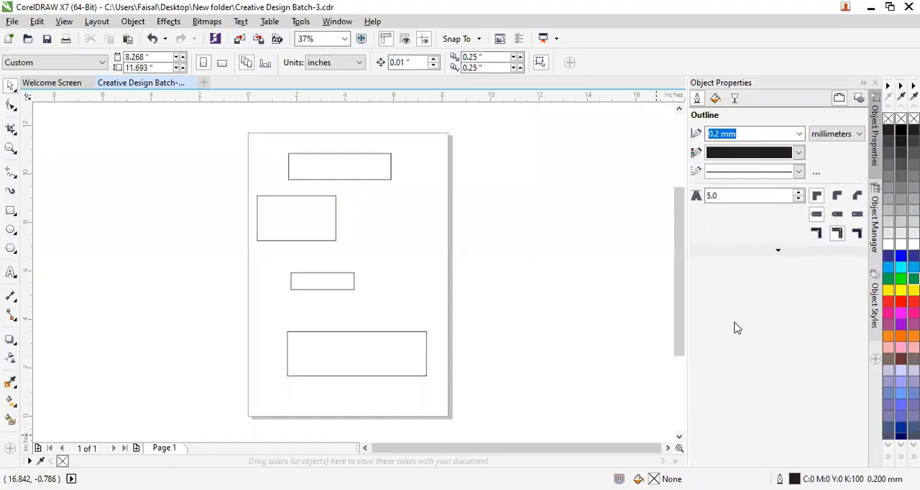
Switch to the Shape tool and select the topmost rectangle, followed by the one directly below it, for corner editing.
left_click(13, 110)
left_click(336, 163)
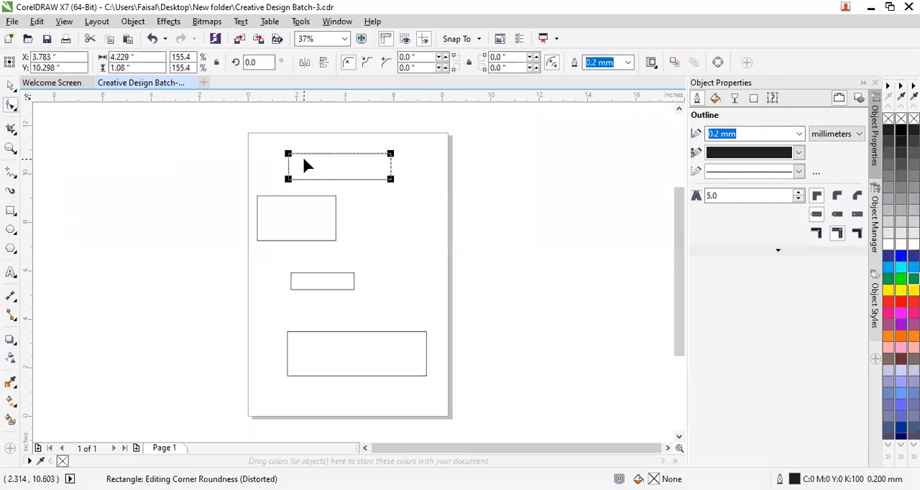
left_click(321, 230)
scroll(310, 207, "up", 2)
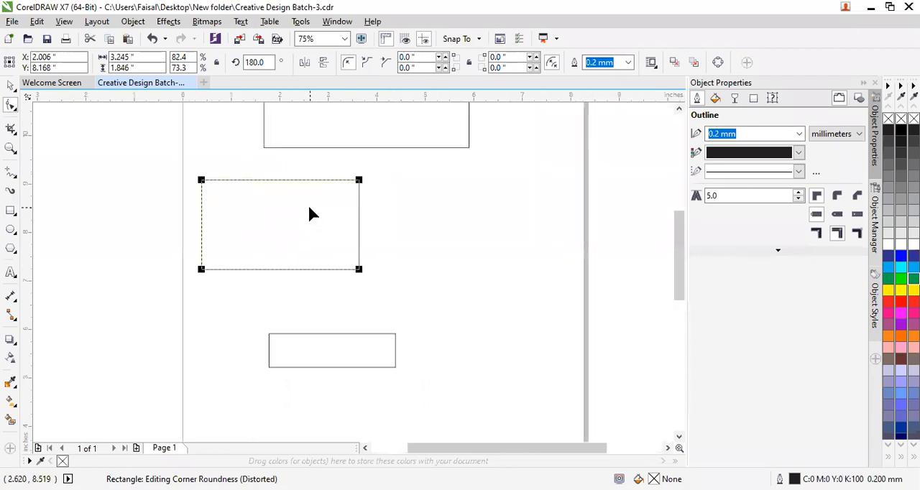
Try rounding all four corners of the rectangle below the topmost one to a small radius, and undo the rounding.
mouse_move(203, 186)
left_mouse_down()
mouse_move(212, 222)
mouse_move(202, 181)
left_mouse_up()
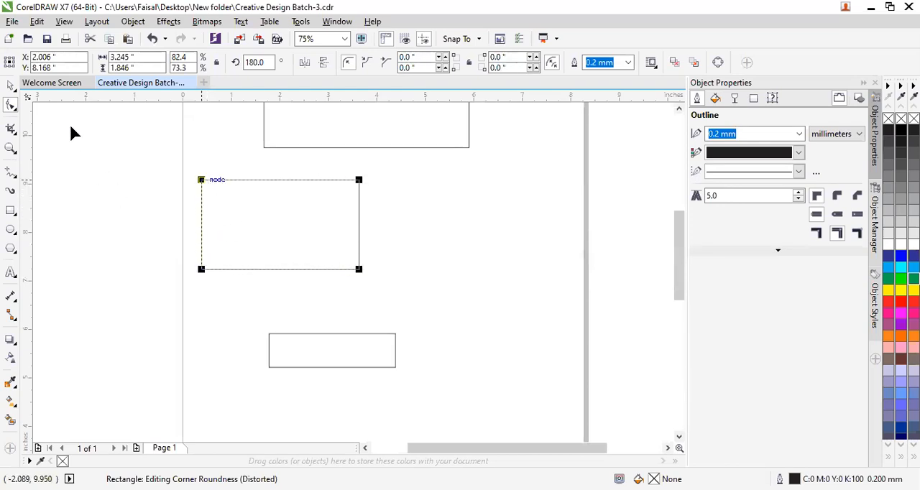
left_click(455, 146)
scroll(442, 190, "up", 1)
scroll(443, 196, "down", 2)
left_click(374, 214)
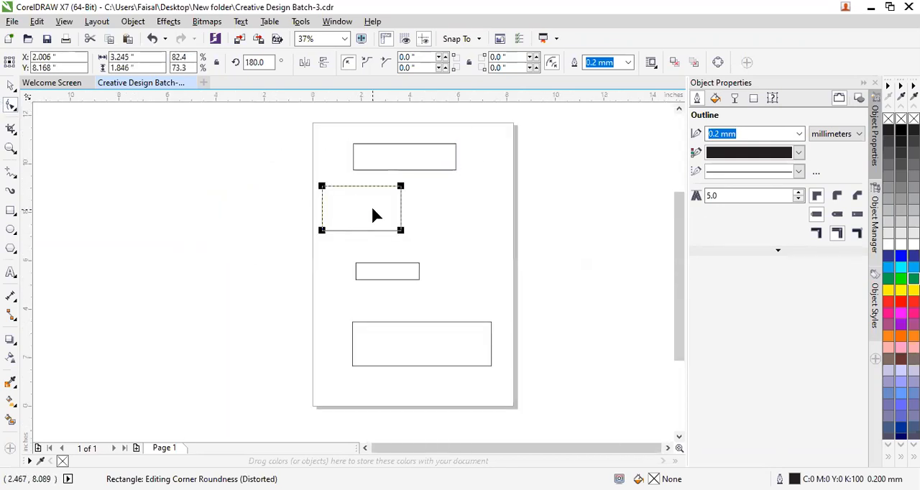
scroll(359, 177, "up", 1)
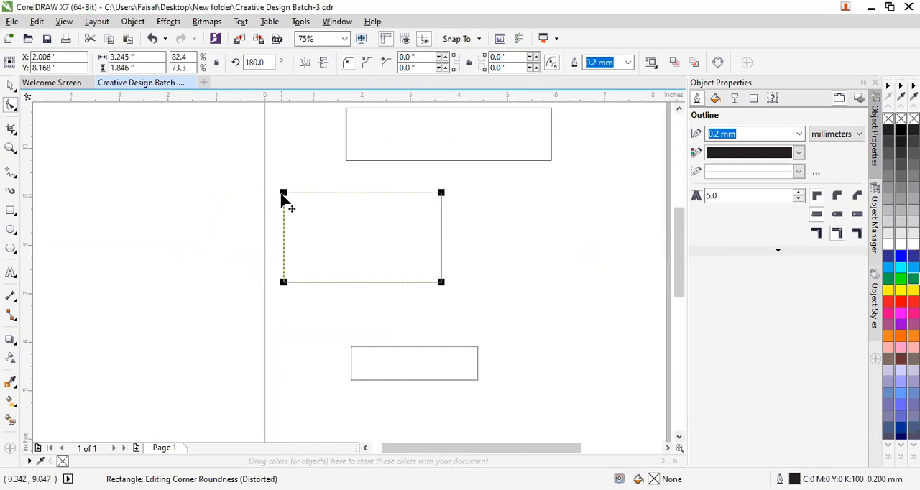
mouse_move(283, 195)
left_mouse_down()
mouse_move(302, 245)
mouse_move(283, 187)
left_mouse_up()
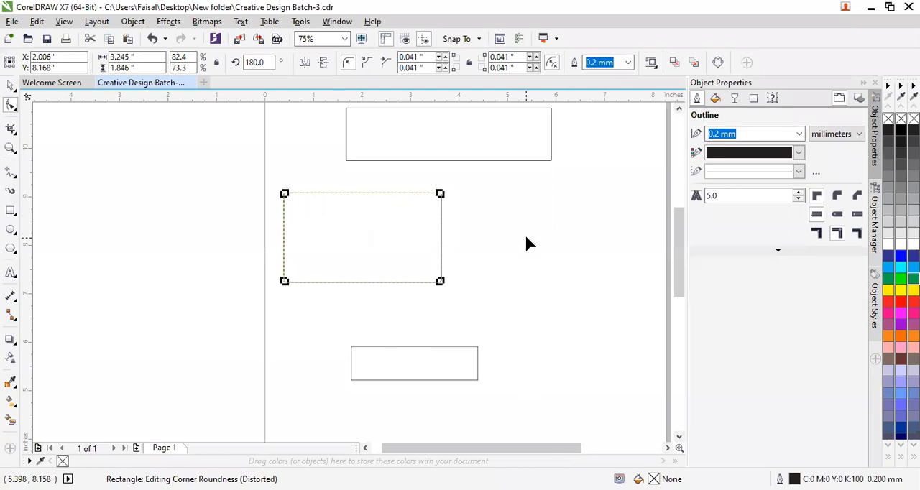
key("ctrl+z")
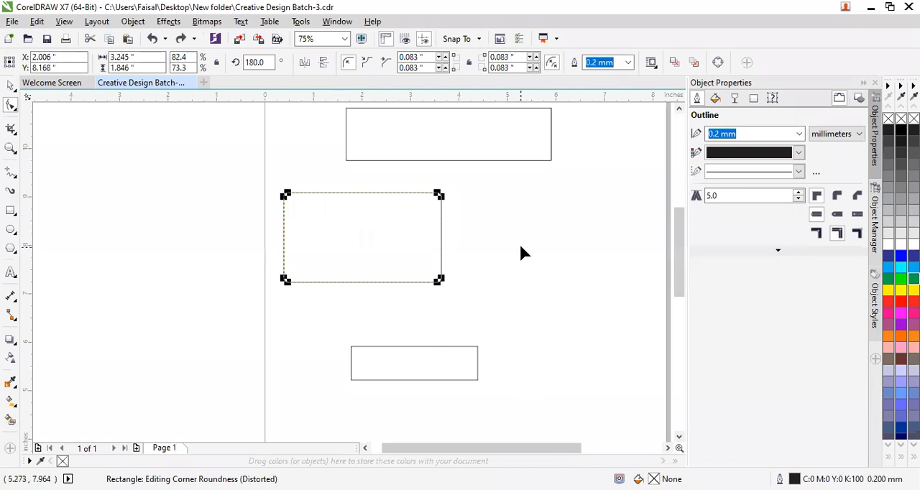
key("ctrl+z")
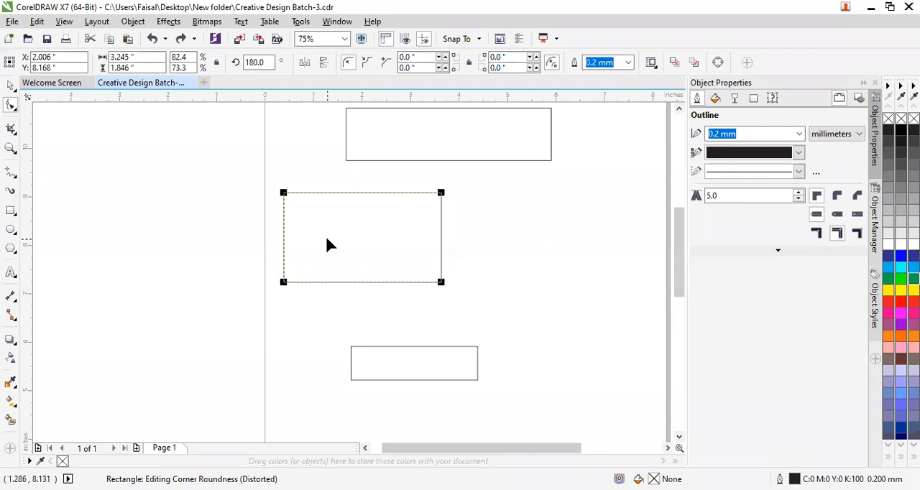
Try rounding every corner of this rectangle except the upper-left one to about 0.92 in, and undo it.
left_click(287, 201)
left_click_drag(293, 201, 295, 201)
left_click_drag(315, 233, 285, 193)
left_click(441, 283)
left_click(440, 282)
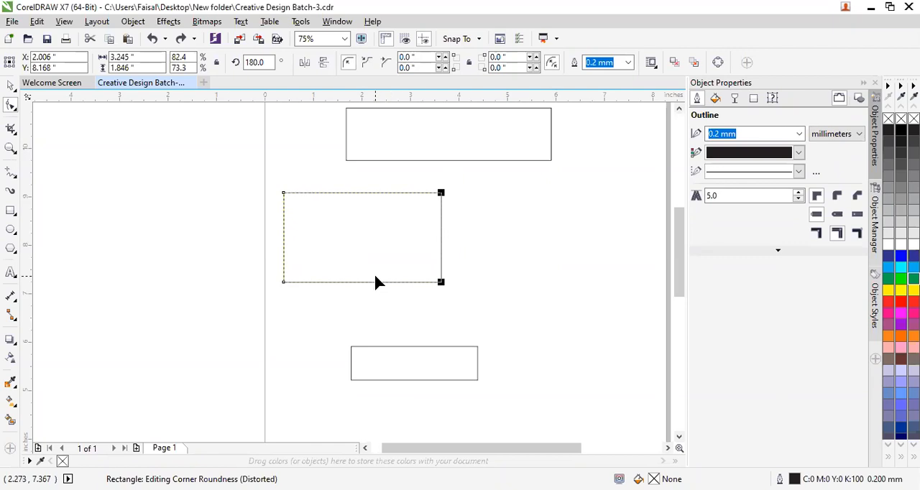
left_click(283, 283)
left_click_drag(441, 283, 374, 246)
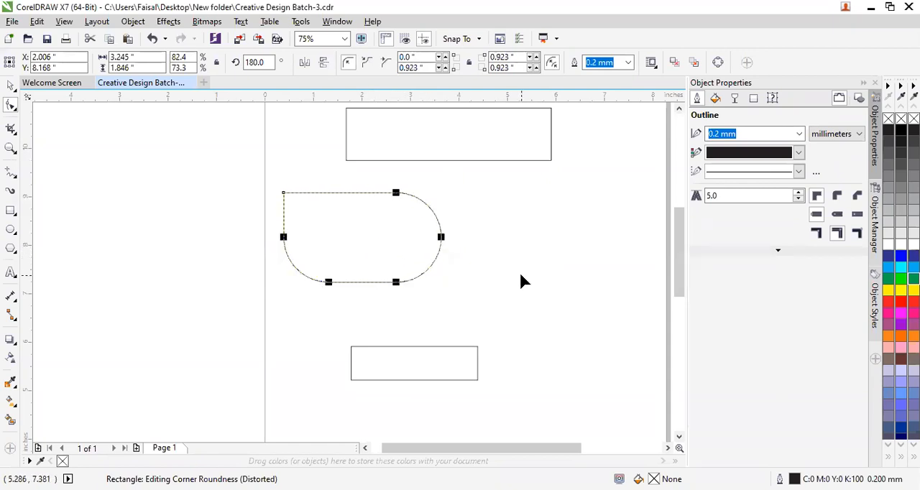
key("ctrl+z")
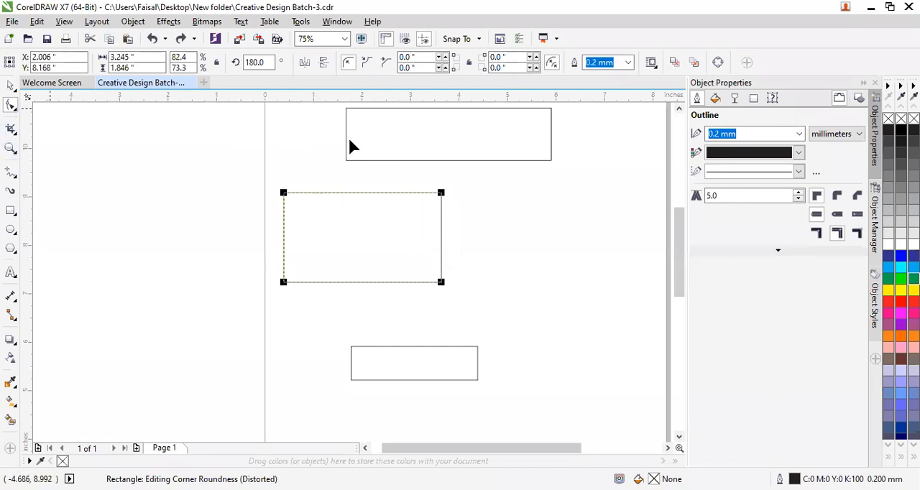
Round only the two right-hand corners of the topmost rectangle to 0.54 in, and clear the selection with the Pick tool.
left_click(389, 136)
left_click_drag(680, 223, 680, 198)
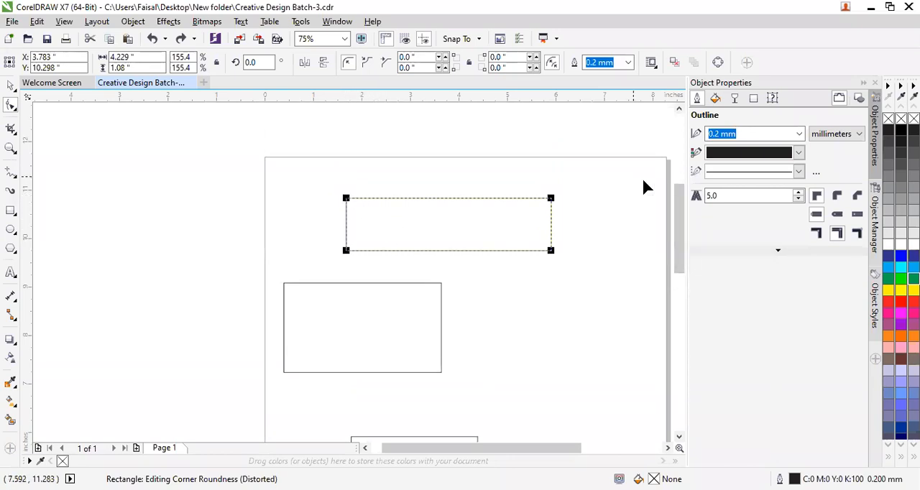
left_click(551, 198)
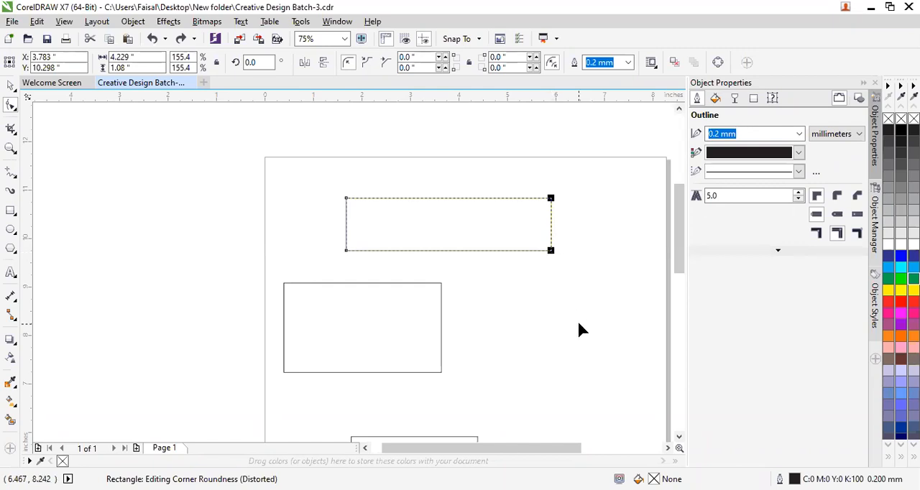
left_click_drag(551, 251, 519, 242)
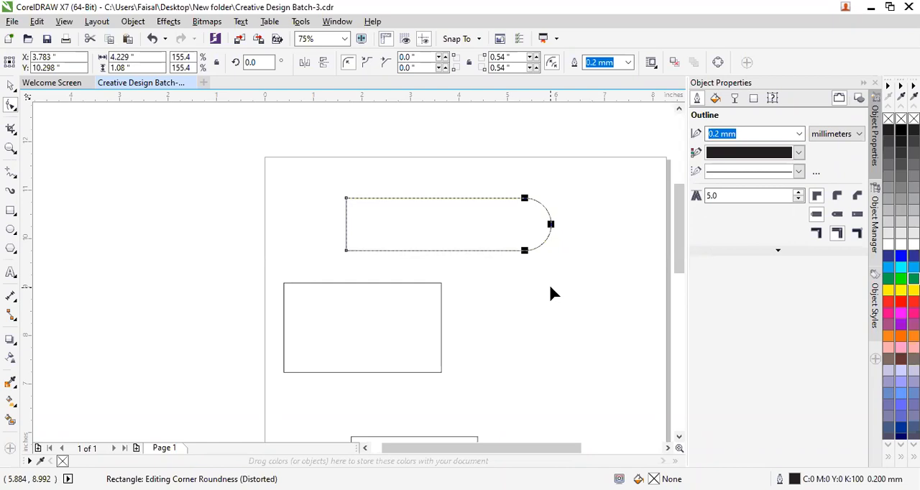
left_click(11, 85)
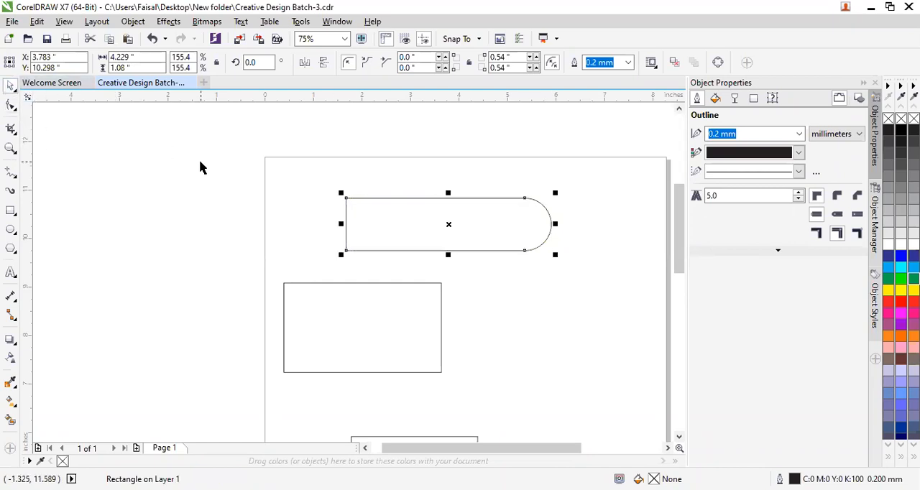
left_click(201, 168)
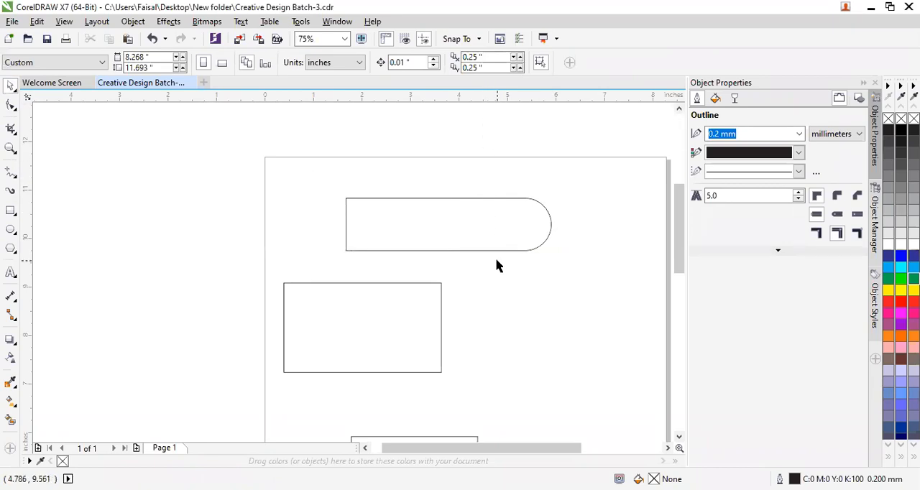
Reshape the topmost rectangle's corners to about 0.08 in radius on its right side and 0.03 in on its left, and deselect it.
left_click(450, 212)
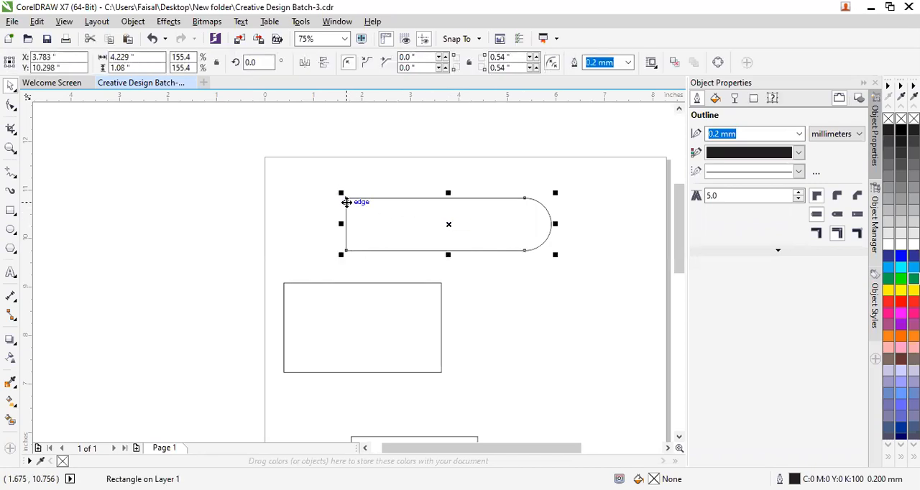
left_click(10, 106)
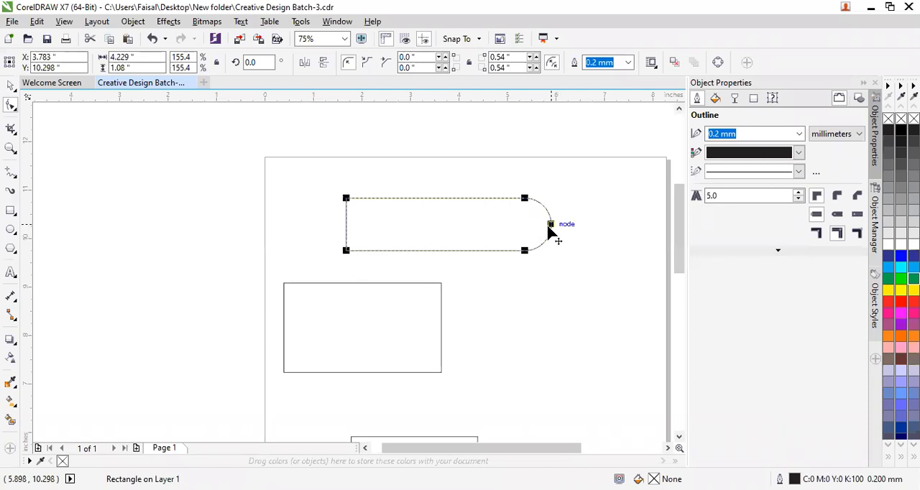
left_click_drag(549, 228, 551, 256)
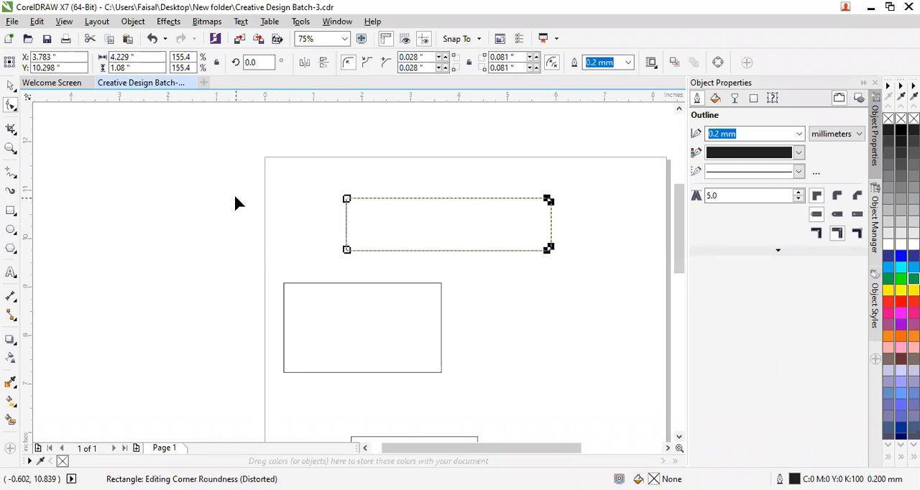
left_click(11, 86)
left_click(256, 222)
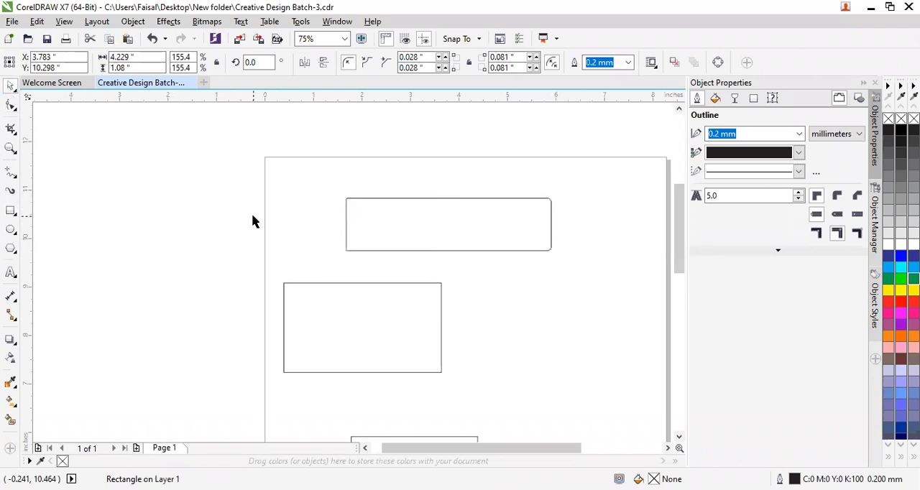
scroll(559, 242, "up", 2)
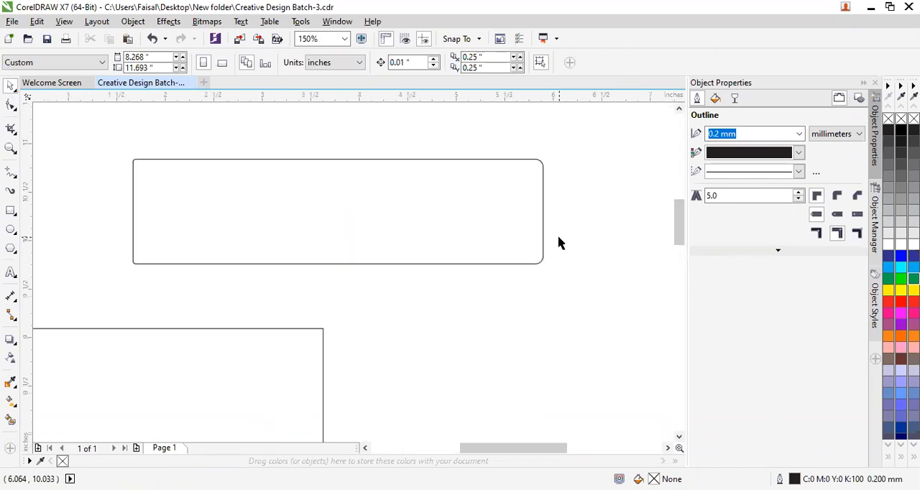
scroll(513, 291, "down", 2)
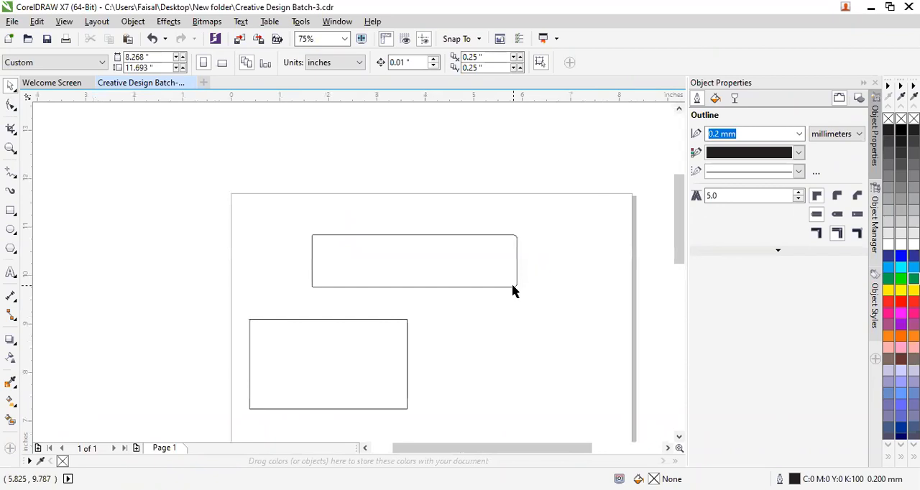
left_click(339, 356)
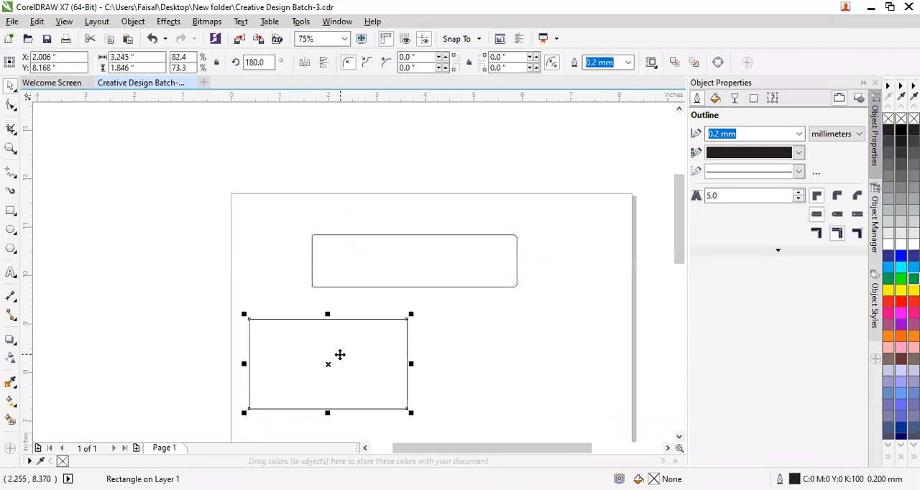
left_click(286, 152)
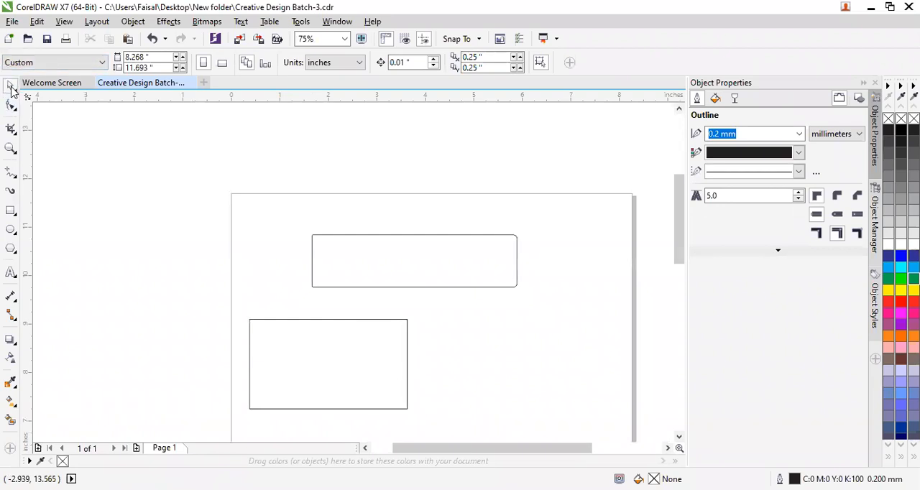
left_click(12, 89)
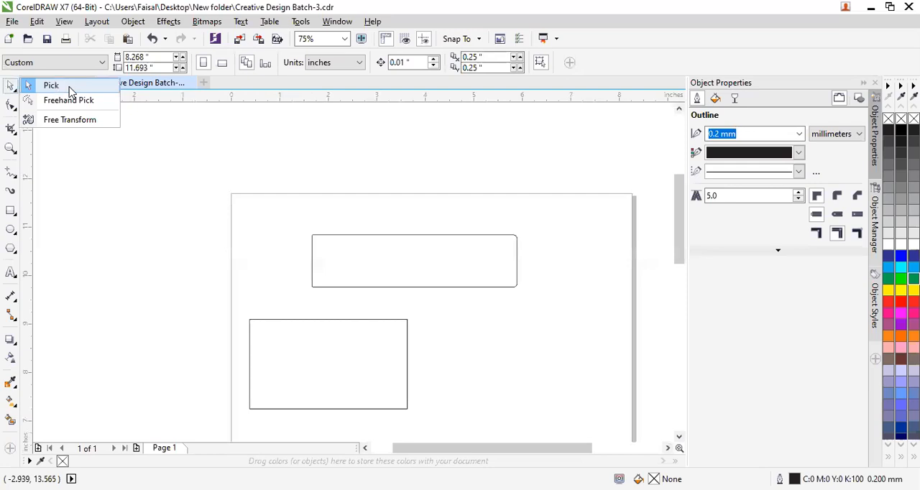
left_click(81, 156)
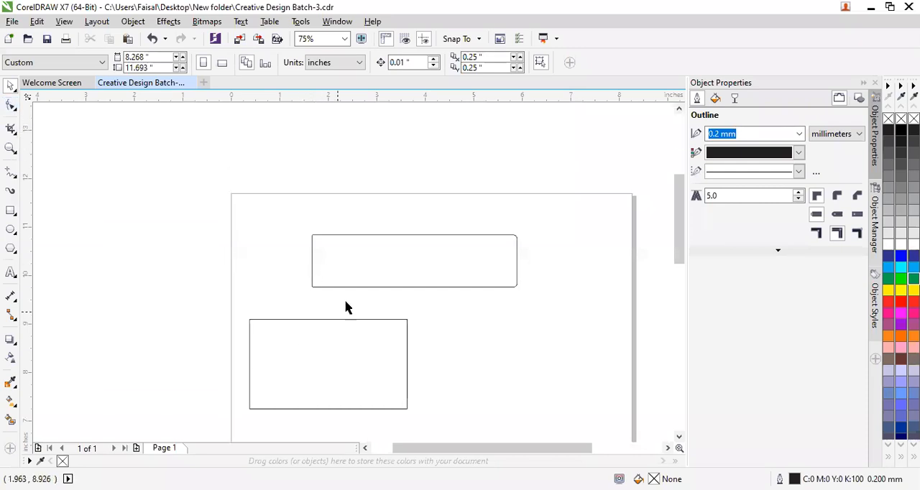
Select the topmost rectangle, switch to the Shape tool, and pick the rectangle below it for corner editing.
left_click(369, 261)
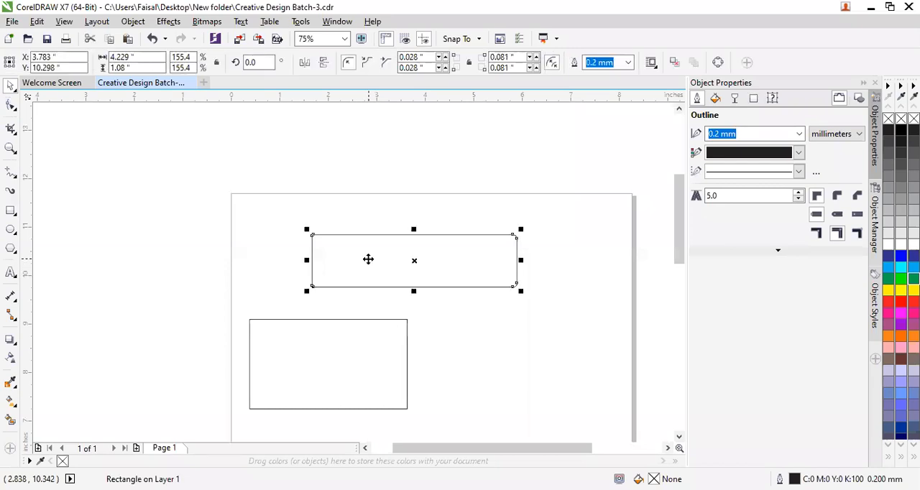
key("F10")
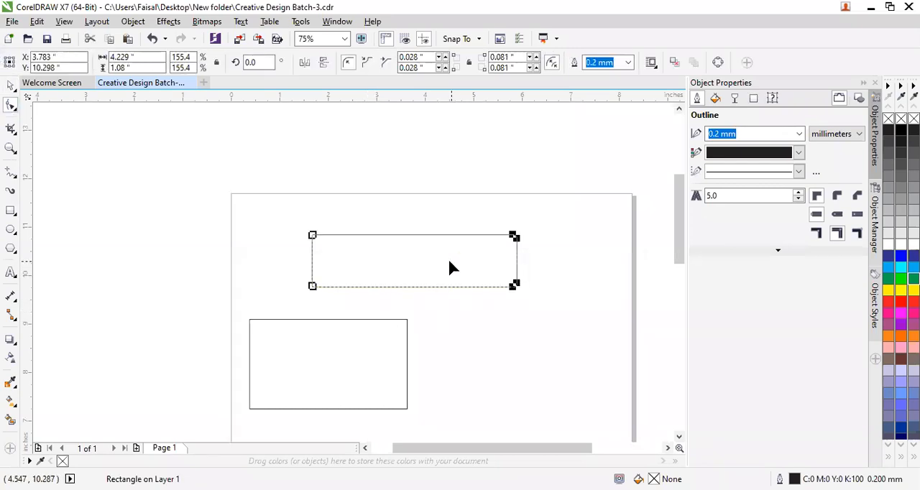
left_click(376, 344)
scroll(375, 343, "down", 2)
scroll(377, 345, "up", 4)
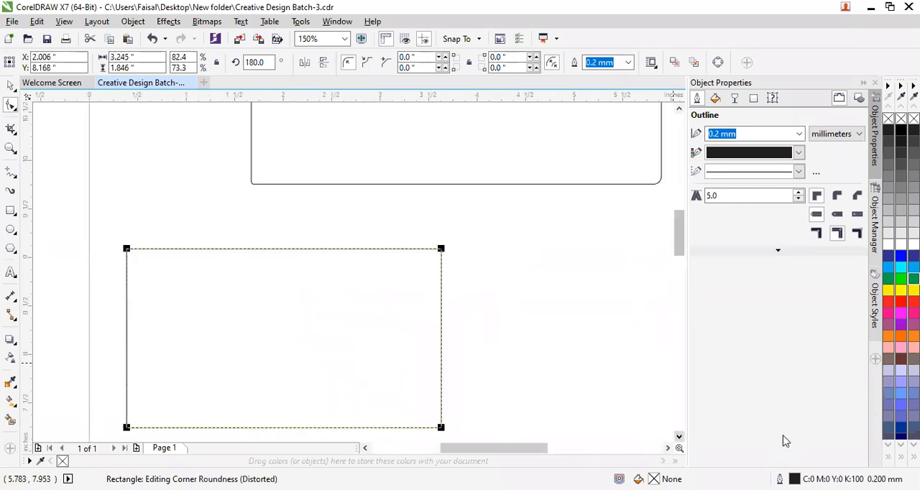
scroll(786, 441, "down", 3)
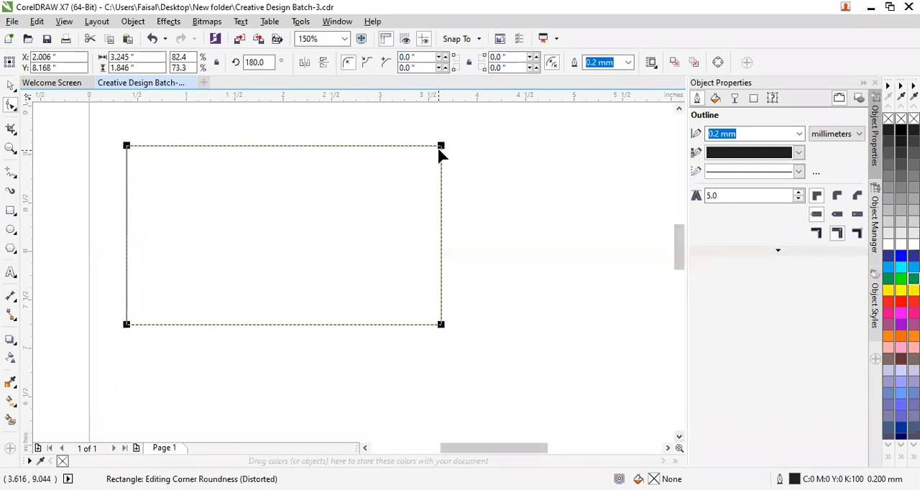
Try rounding the rectangle's upper-right and lower-left corners to about 0.92 in, and undo the rounding.
mouse_move(442, 147)
left_mouse_down()
mouse_move(442, 231)
mouse_move(448, 141)
left_mouse_up()
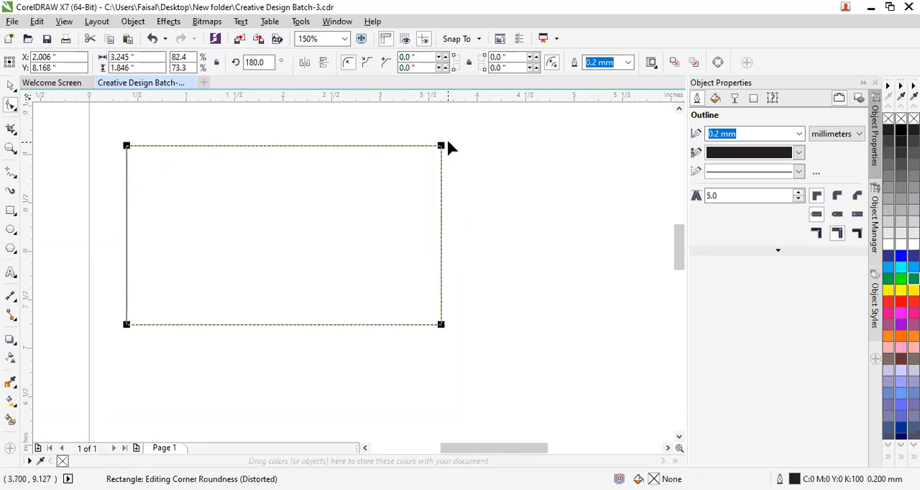
left_click(440, 324)
mouse_move(442, 324)
left_mouse_down()
mouse_move(448, 205)
mouse_move(448, 325)
left_mouse_up()
left_click(441, 147)
left_click_drag(127, 326, 256, 258)
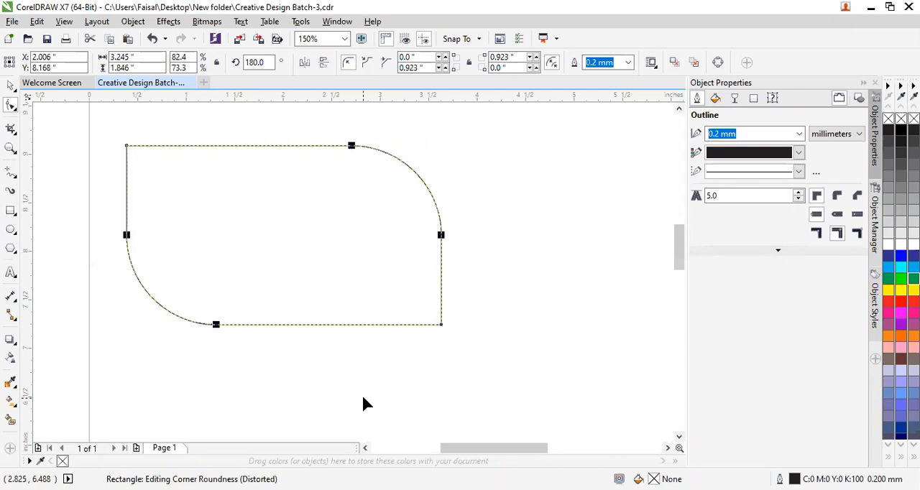
left_click(11, 85)
left_click(584, 328)
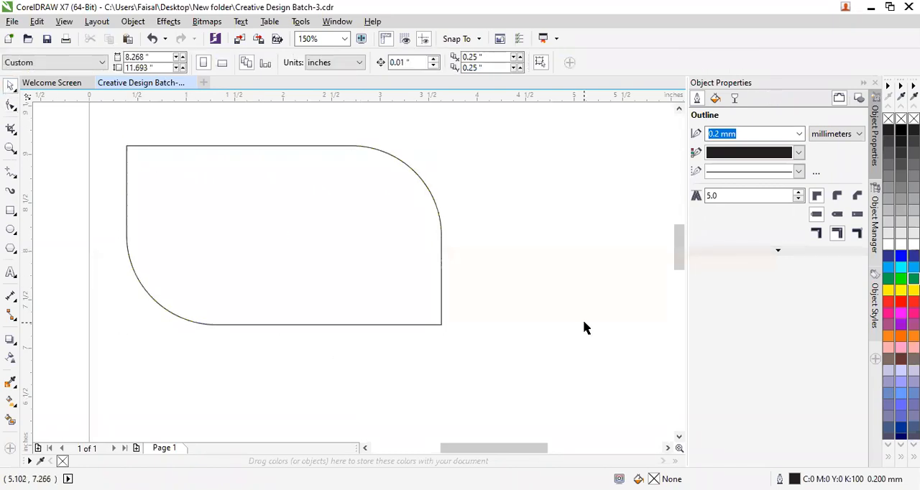
key("ctrl+z")
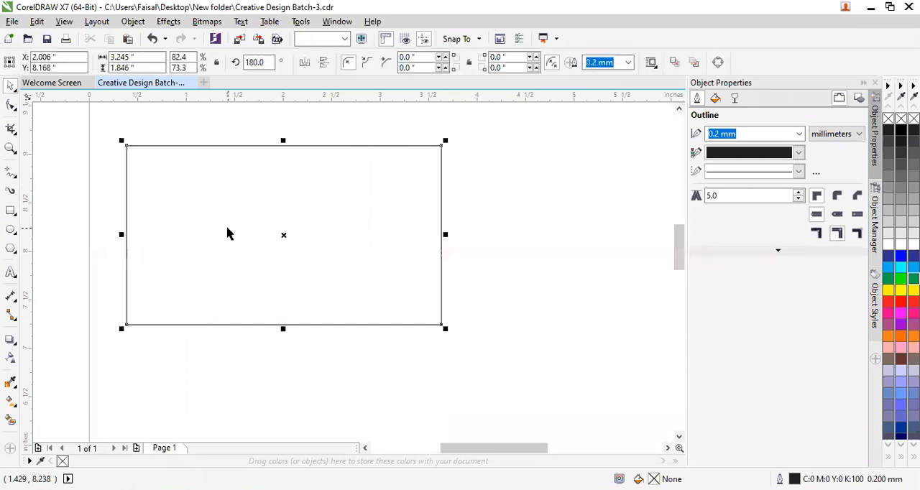
Chamfer only the lower-right corner of this rectangle to about 0.92 in with the Shape tool.
left_click(11, 105)
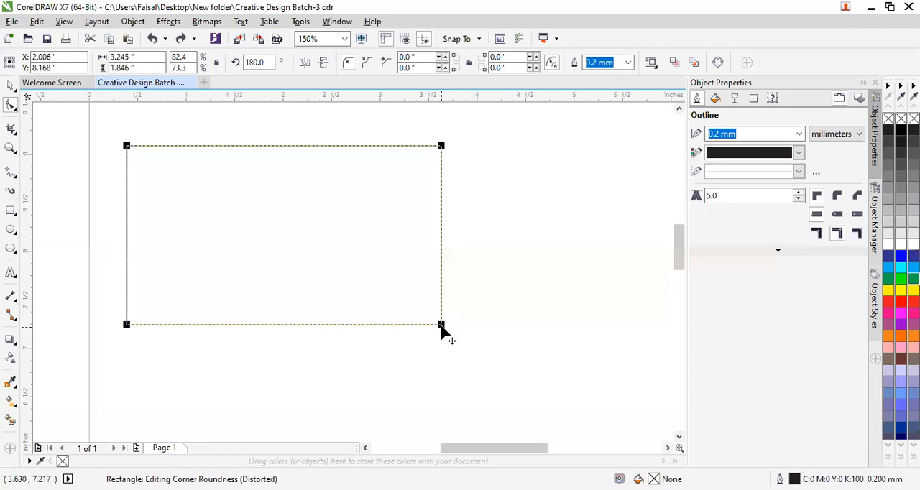
left_click(442, 326)
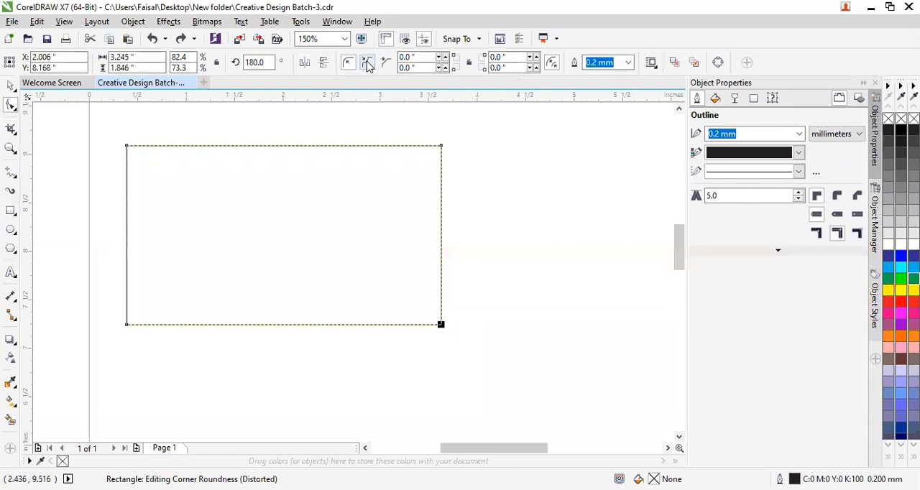
left_click(387, 62)
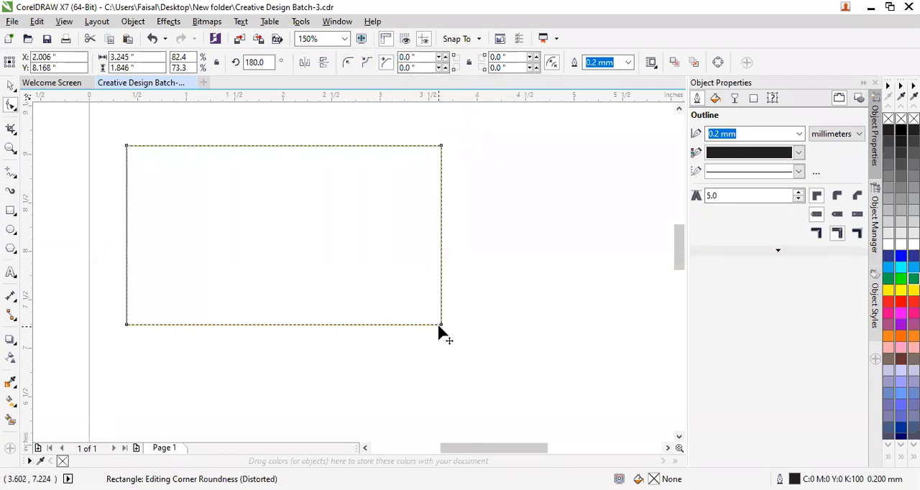
left_click_drag(441, 318, 487, 217)
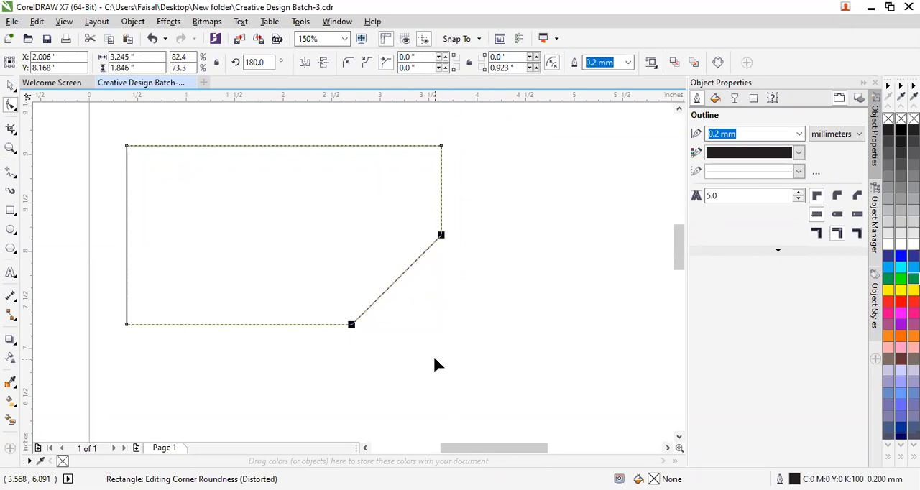
Undo the lower-right chamfer, then try chamfering both right corners of the rectangle to about 0.92 in and undo that as well.
key("ctrl+z")
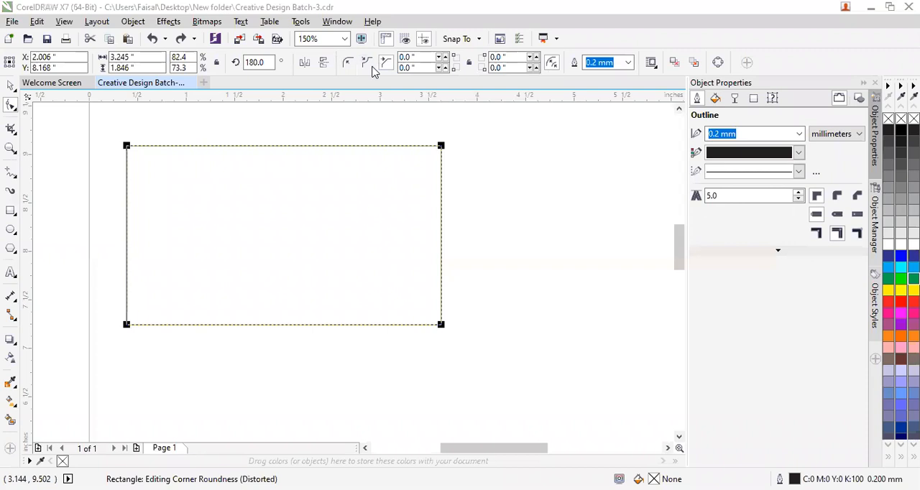
left_click(386, 63)
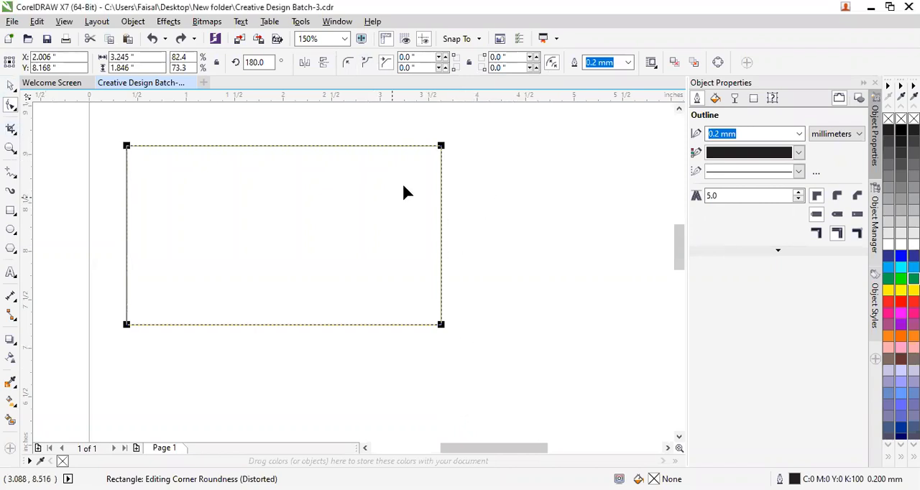
left_click(441, 146)
left_click_drag(441, 147, 453, 239)
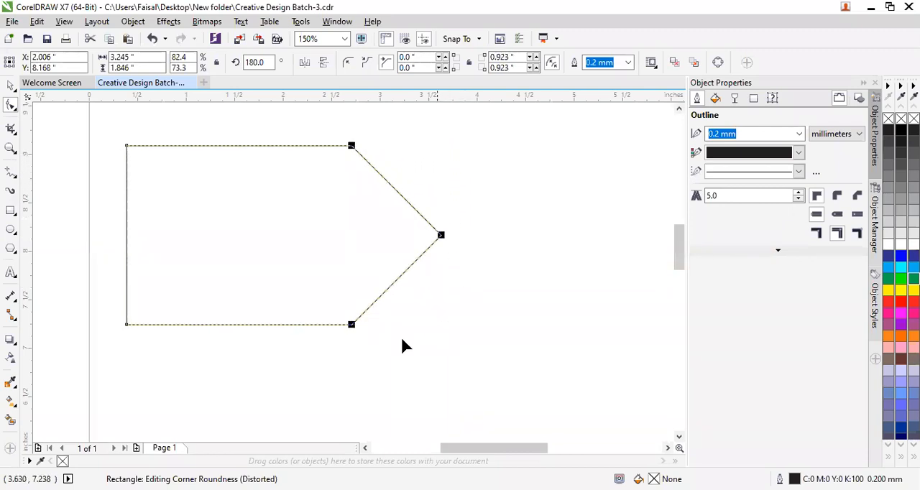
left_click(11, 86)
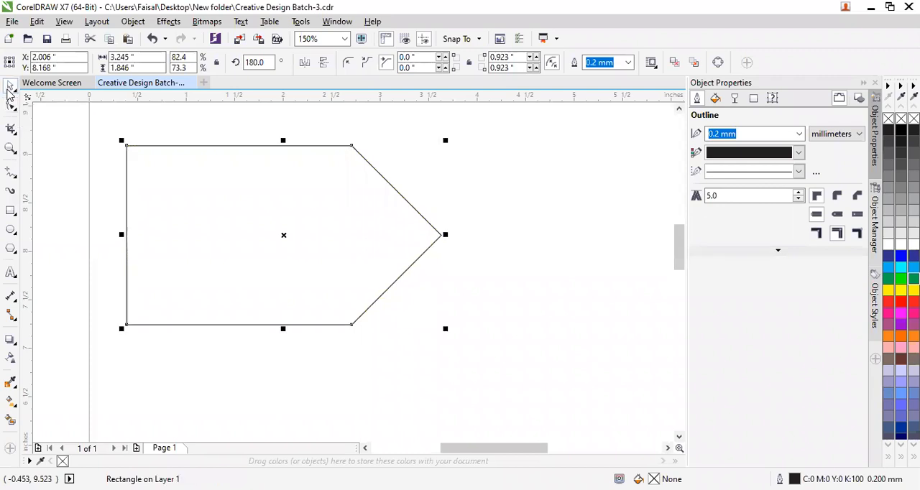
left_click(83, 221)
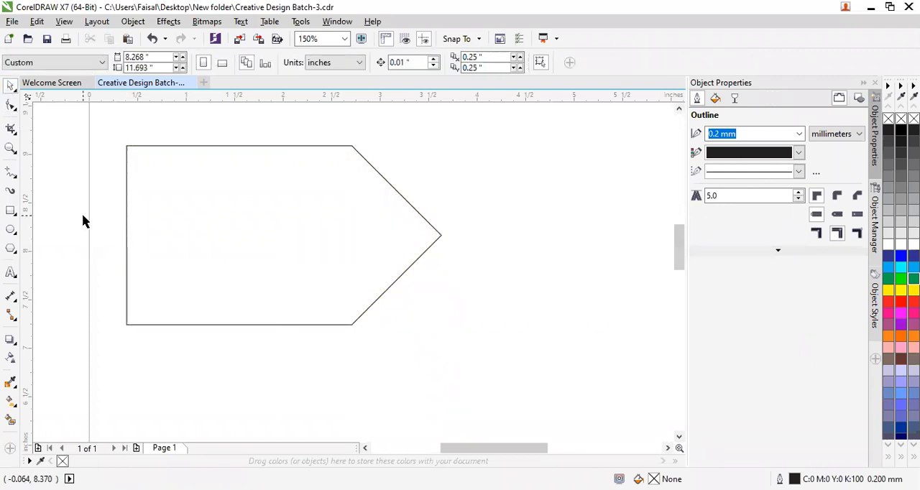
key("ctrl+z")
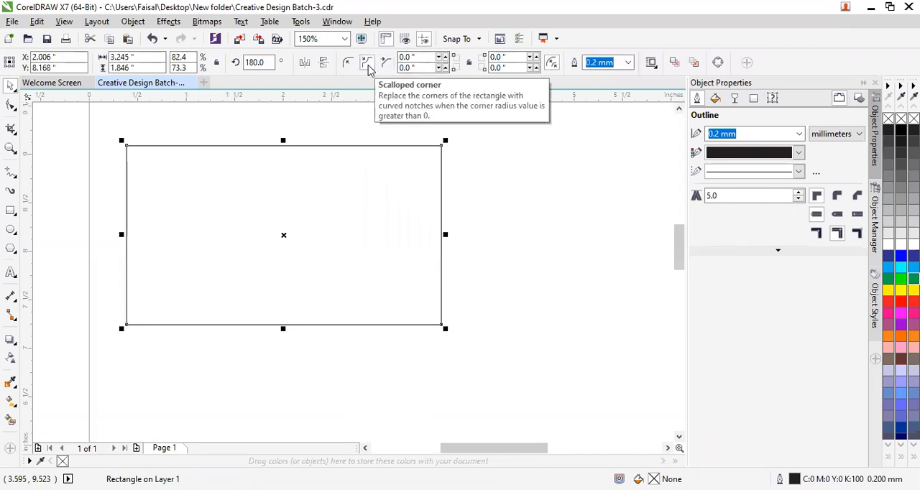
Try scalloping only the rectangle's lower-right corner to about 0.92 in with the Shape tool, and undo it.
left_click(11, 105)
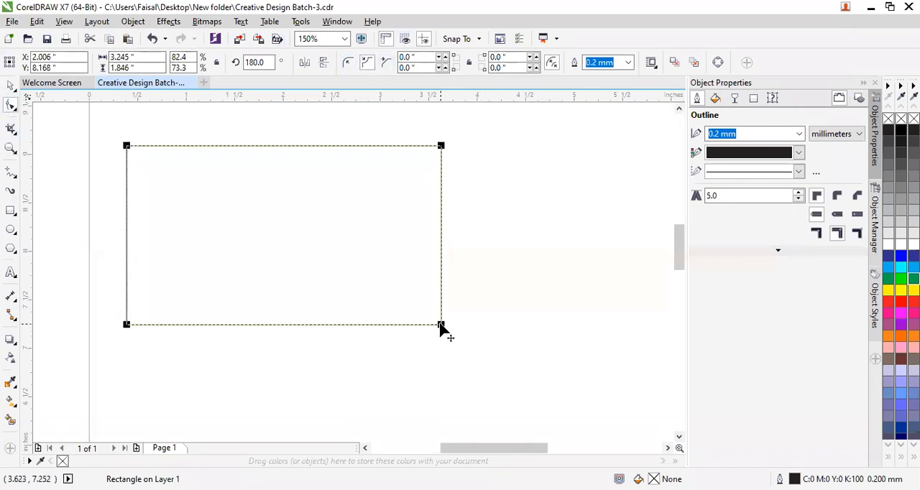
left_click_drag(440, 325, 352, 238)
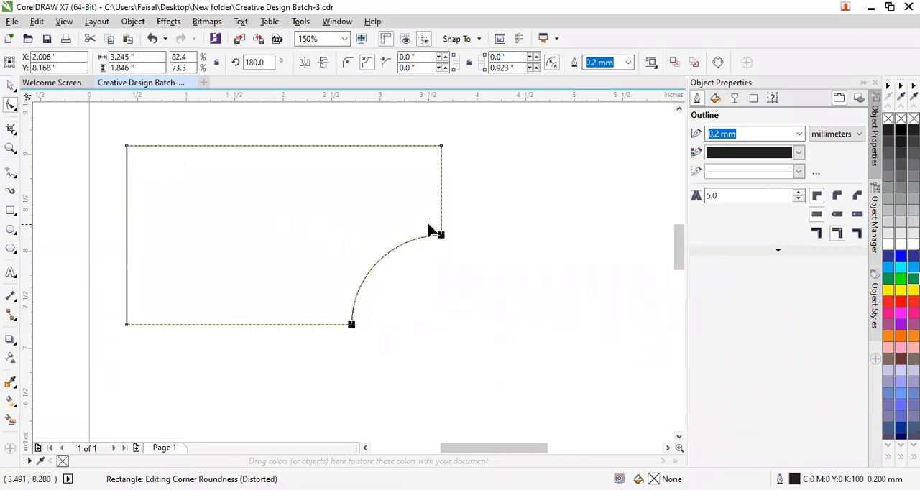
key("ctrl+z")
Try scalloping the rectangle's upper-right and lower-right corners together to about 0.92 in, and undo the change.
left_click(440, 326)
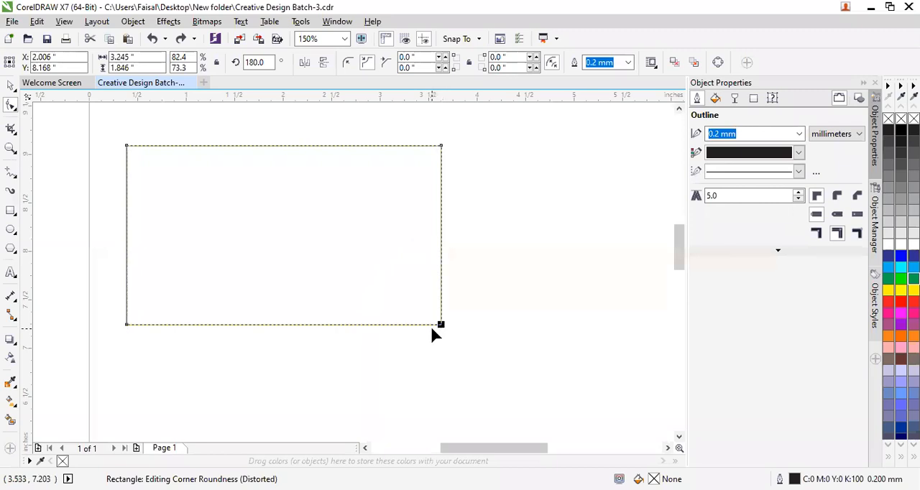
left_click(441, 147, "shift")
left_click_drag(442, 325, 440, 235)
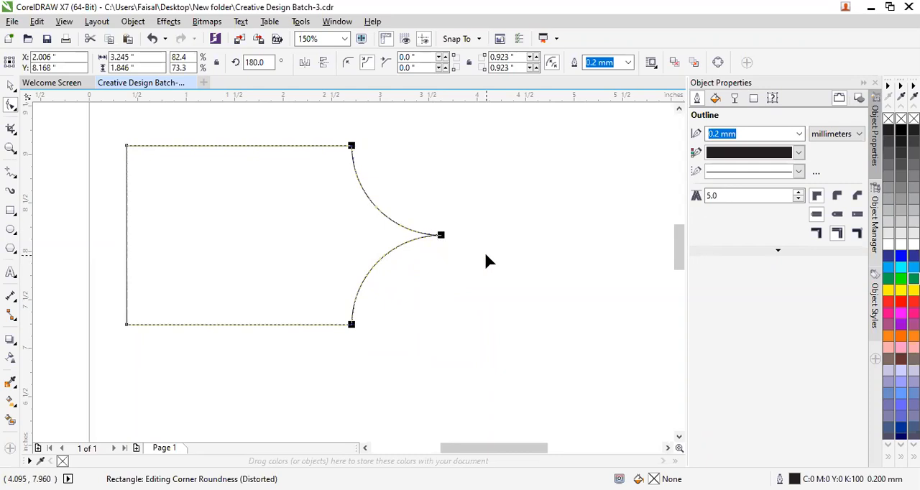
left_click(11, 85)
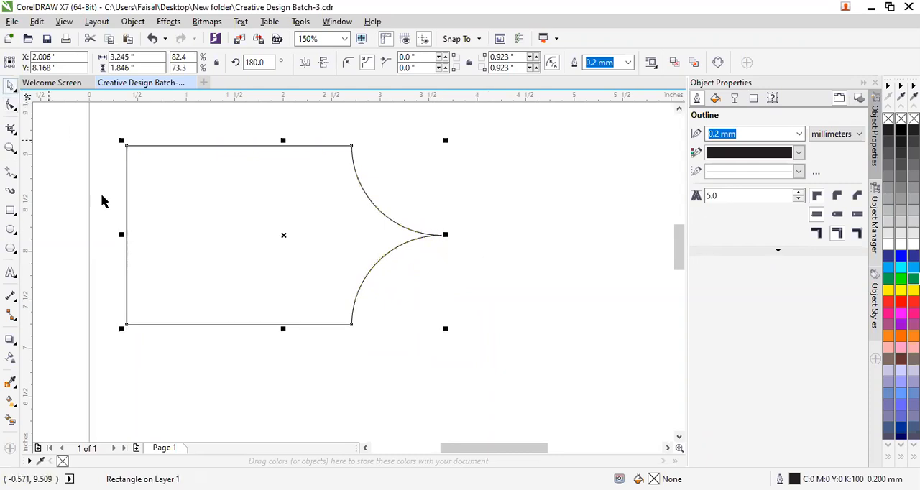
left_click(120, 226)
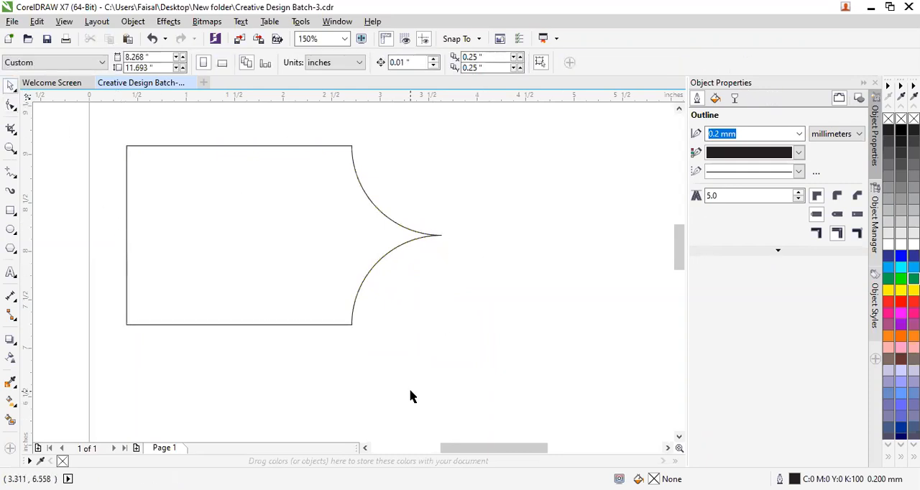
key("ctrl+z")
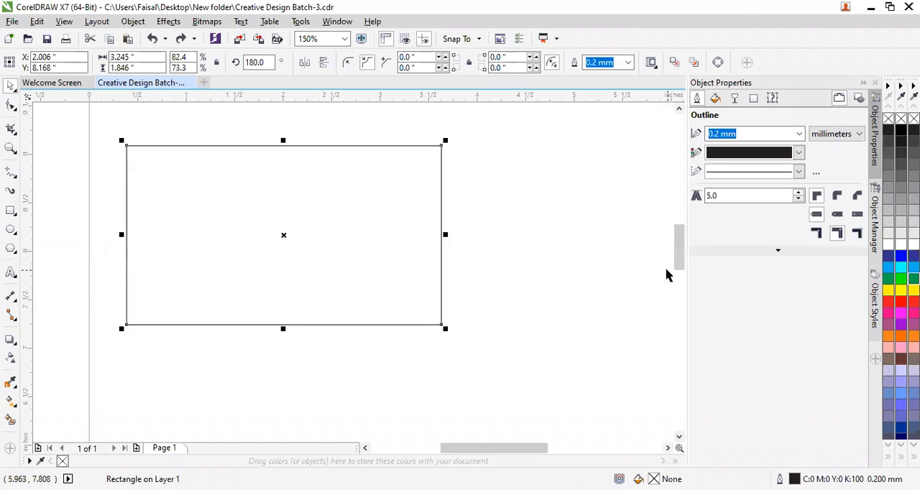
left_click(570, 264)
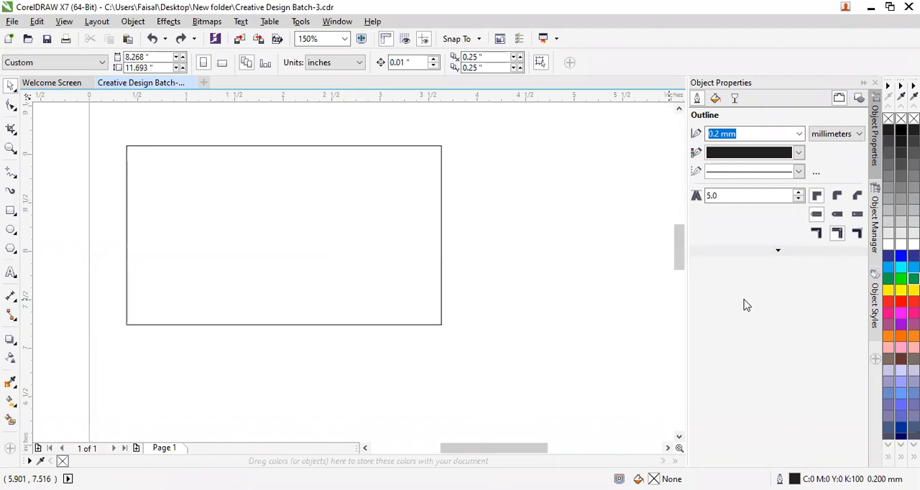
left_click(427, 241)
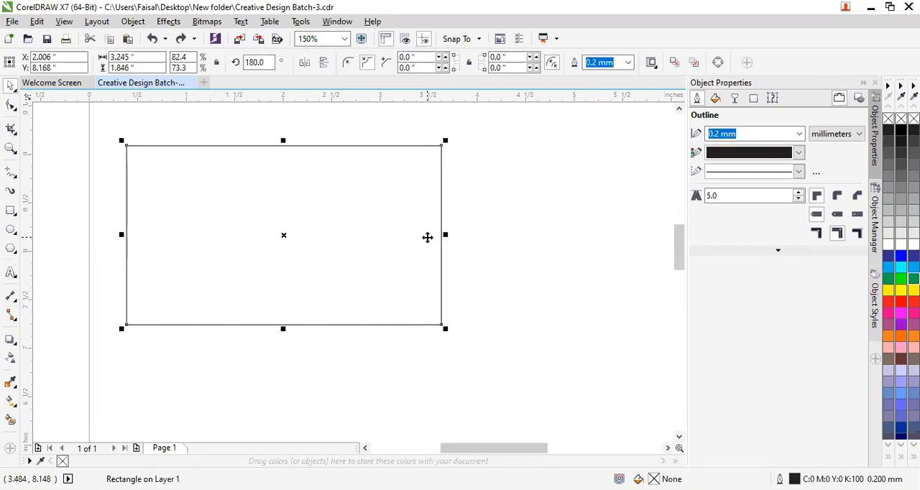
left_click(497, 267)
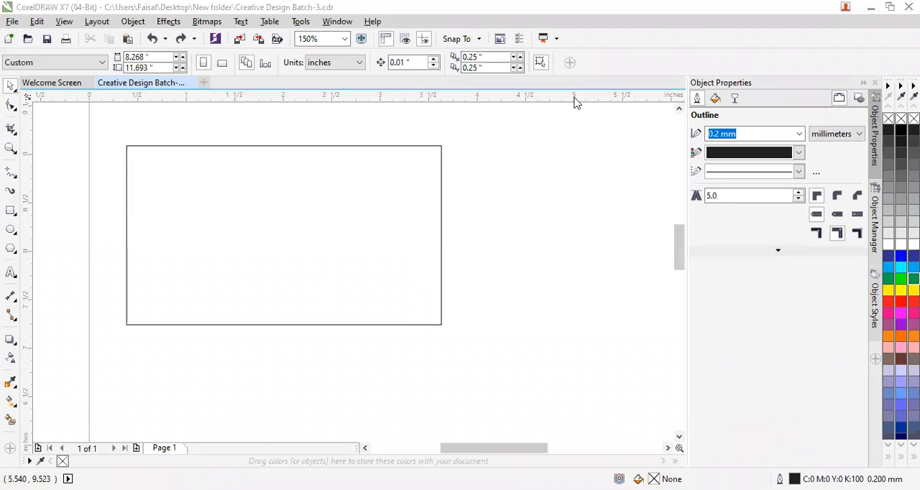
Try scalloping the rectangle's diagonally opposite lower-left and upper-right corners to 0.45 in with the Shape tool, and undo it.
left_click(9, 109)
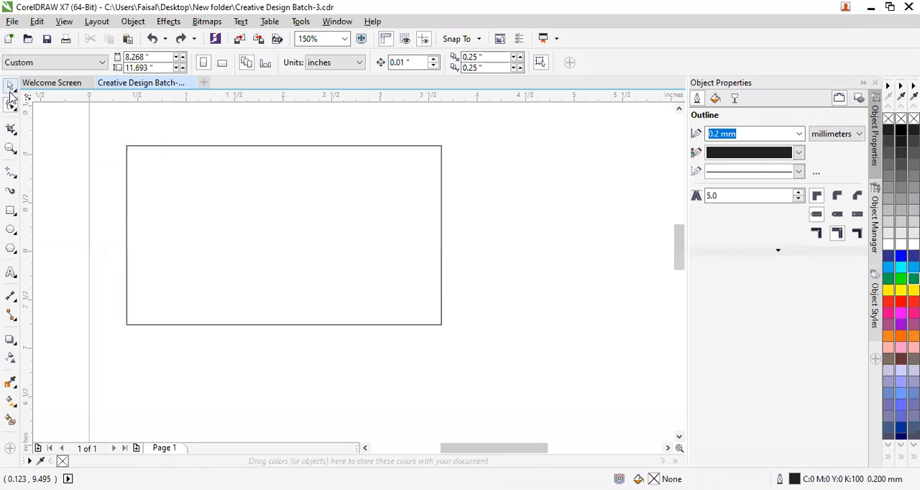
left_click(169, 194)
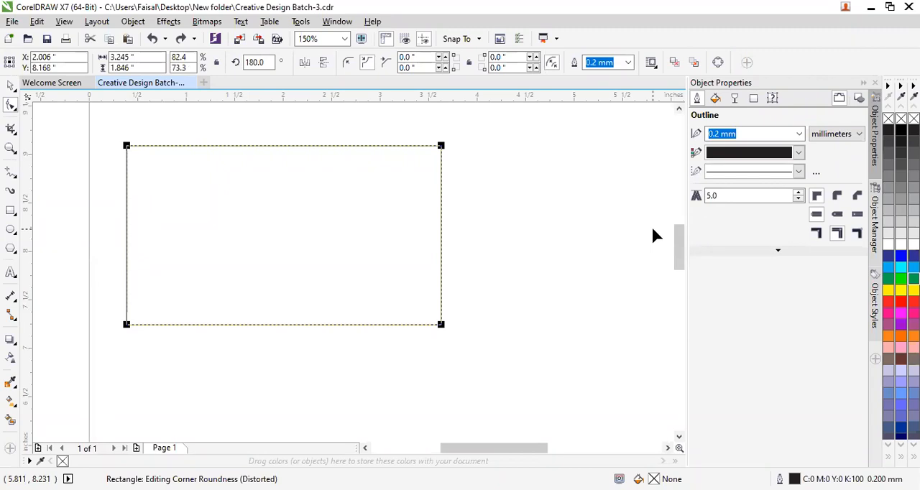
left_click(126, 326)
left_click(442, 148)
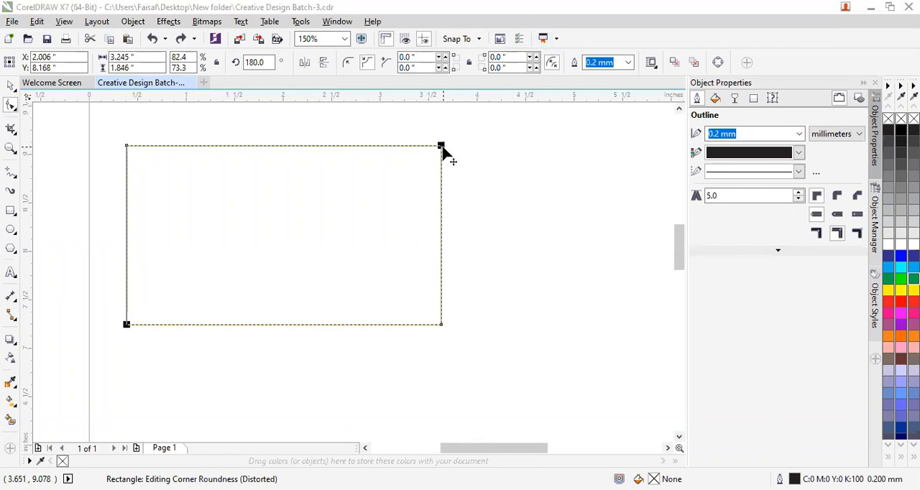
left_click_drag(443, 149, 464, 190)
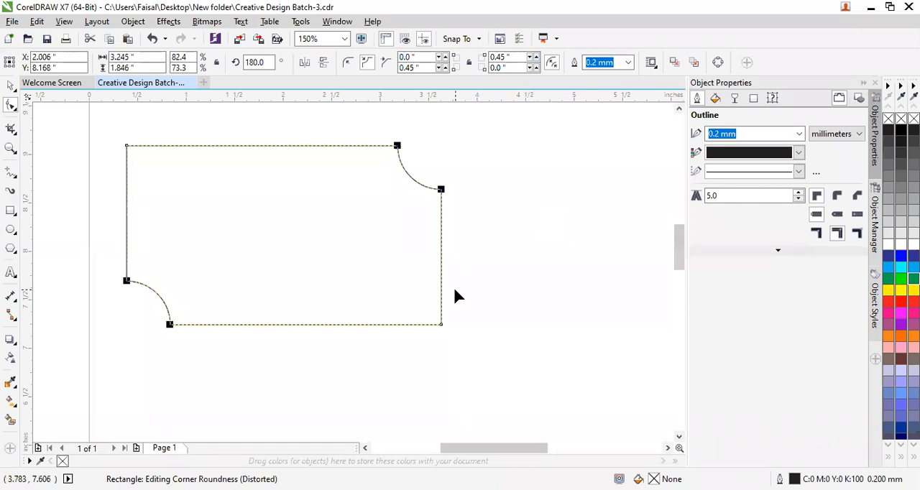
key("ctrl+z")
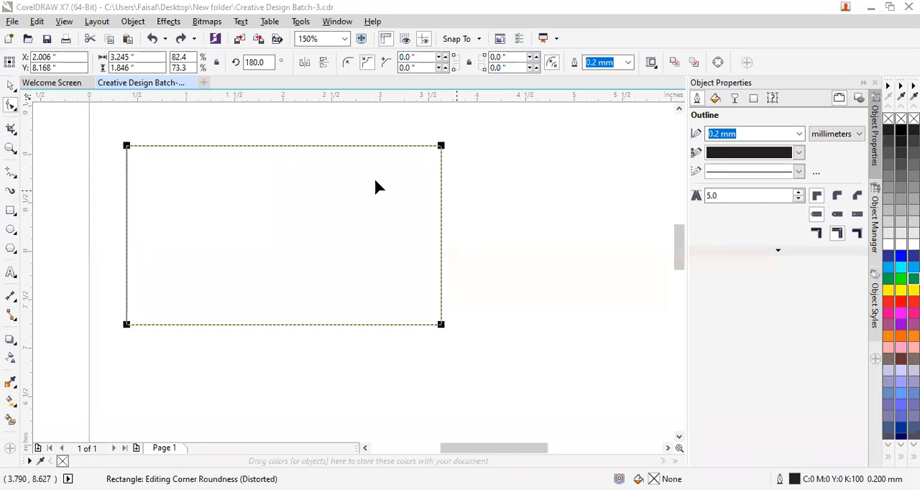
left_click(86, 23)
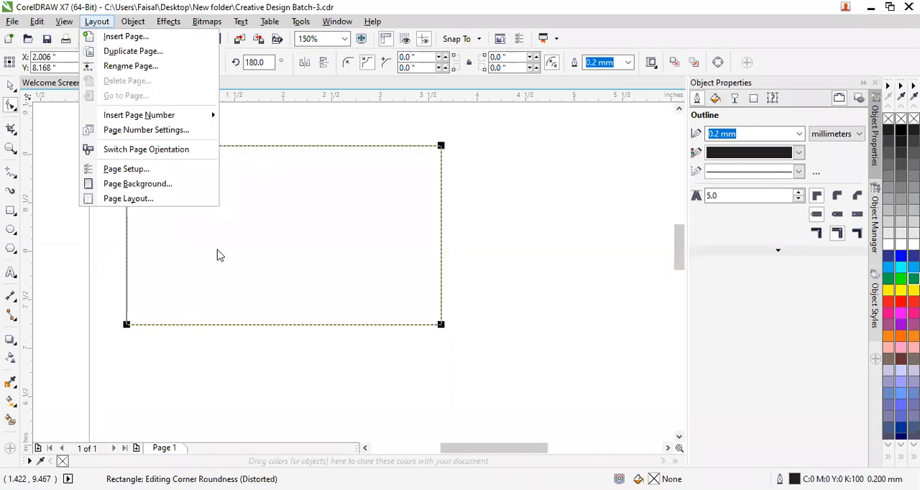
left_click(372, 140)
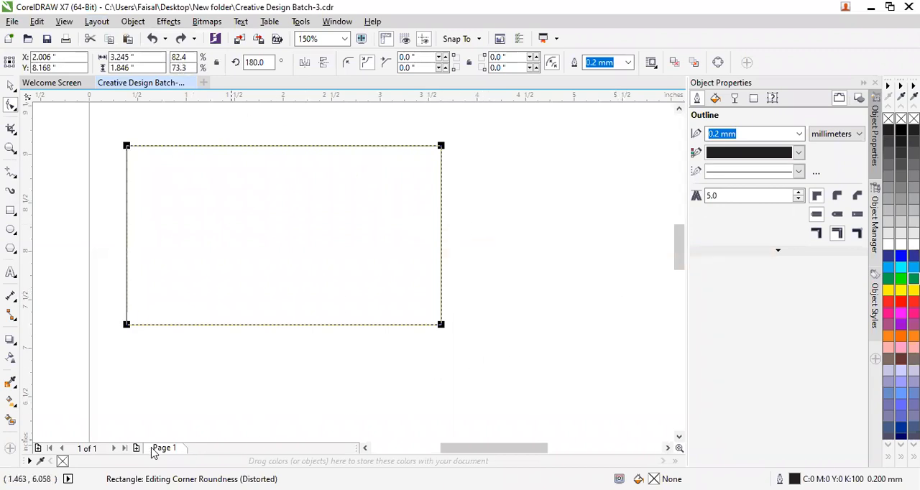
scroll(544, 250, "down", 2)
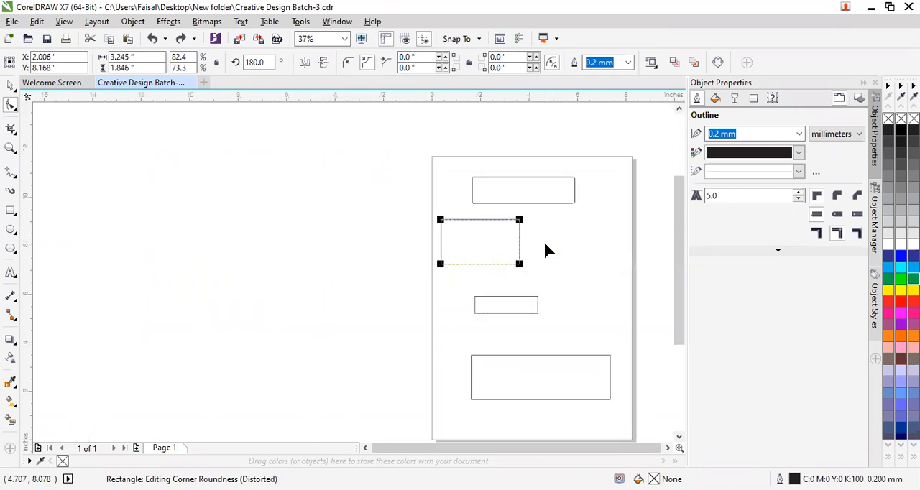
scroll(568, 238, "up", 1)
scroll(566, 238, "down", 1)
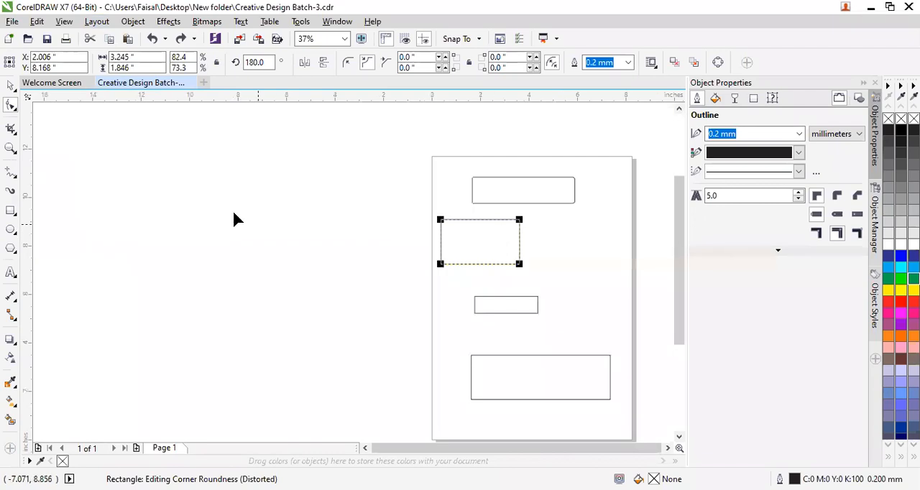
Convert the second rectangle from the top of the page to curves and activate the Shape tool for node editing.
scroll(607, 260, "up", 1)
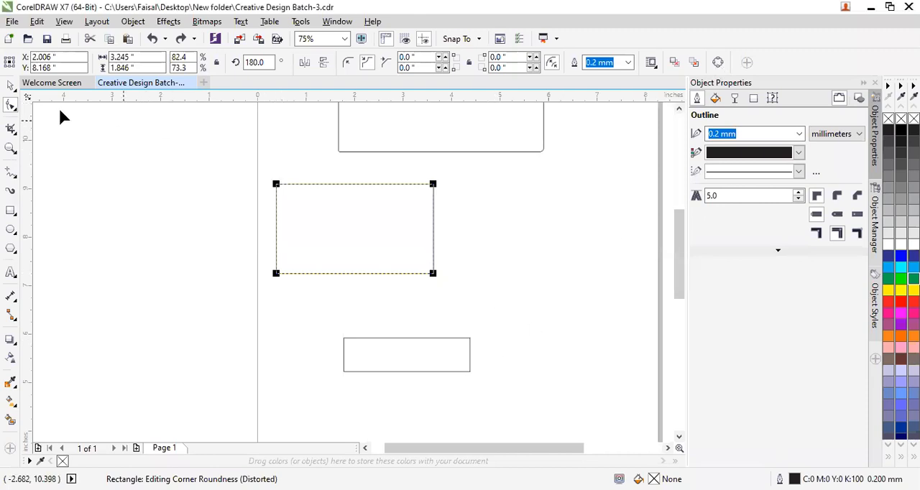
left_click(11, 86)
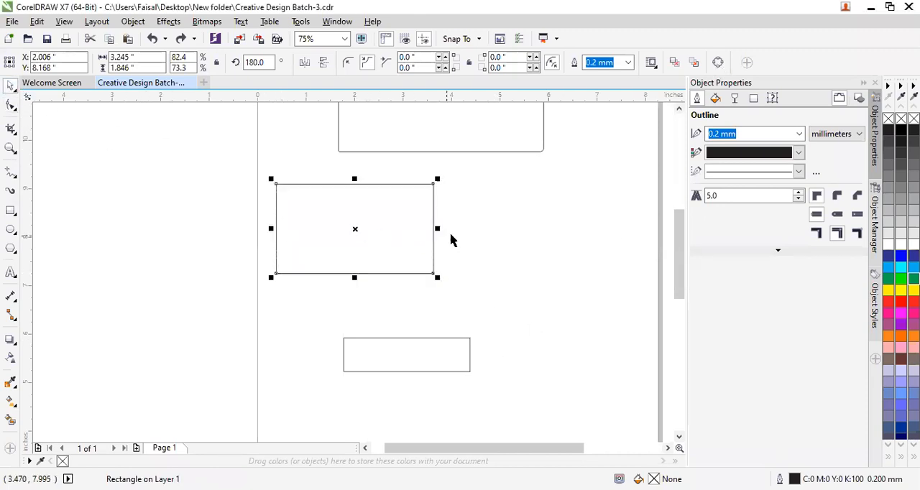
left_click(719, 64)
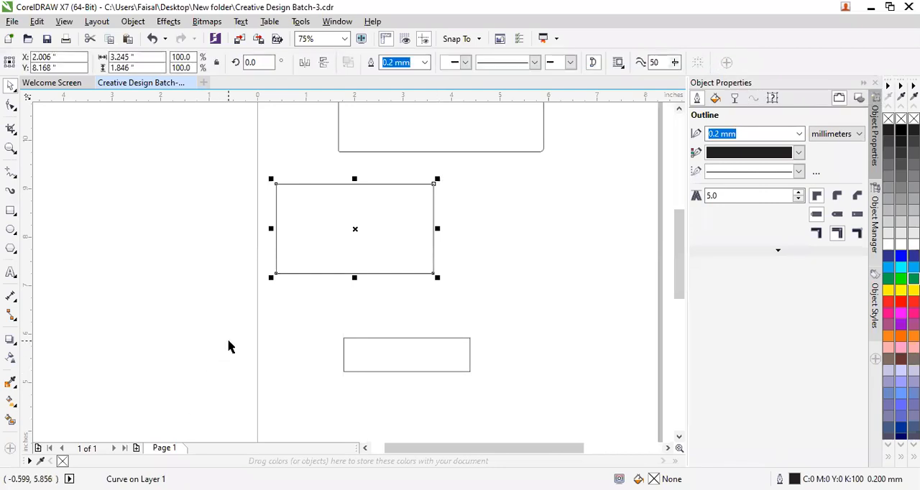
left_click(11, 106)
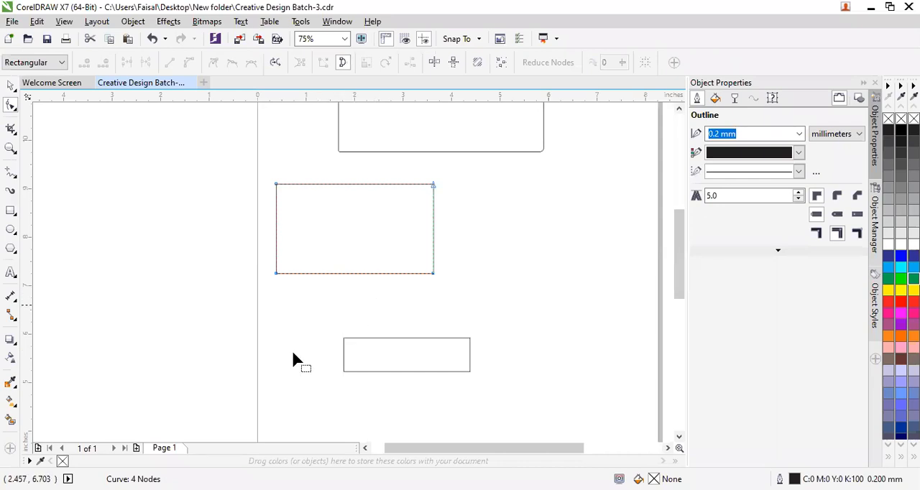
Try adding a node at the converted rectangle's lower-right corner node, and undo the addition.
scroll(396, 245, "up", 2)
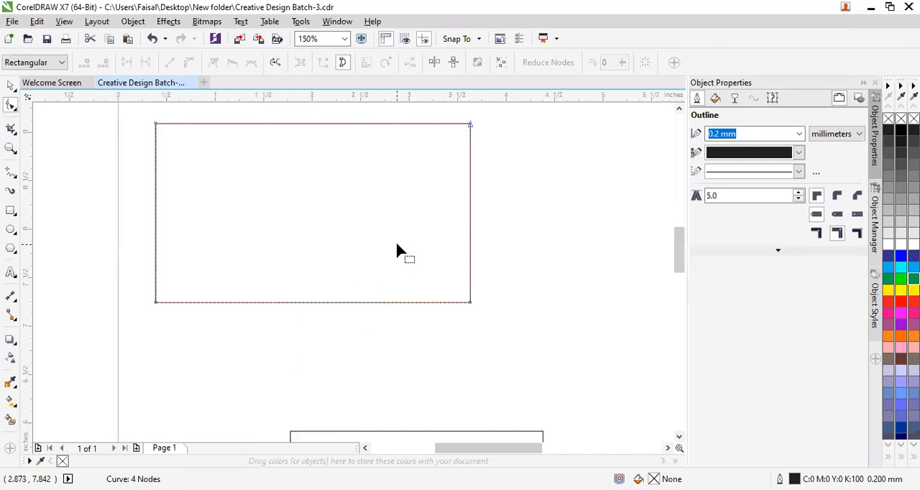
left_click(158, 305)
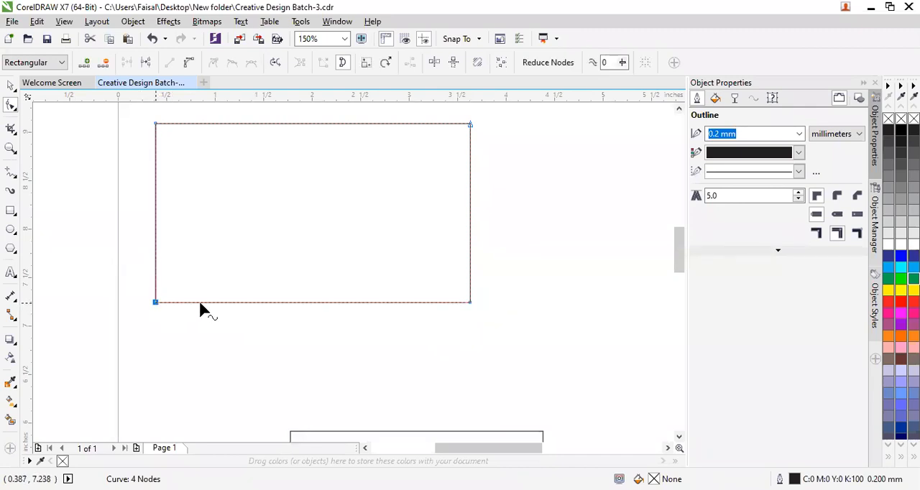
left_click(471, 303)
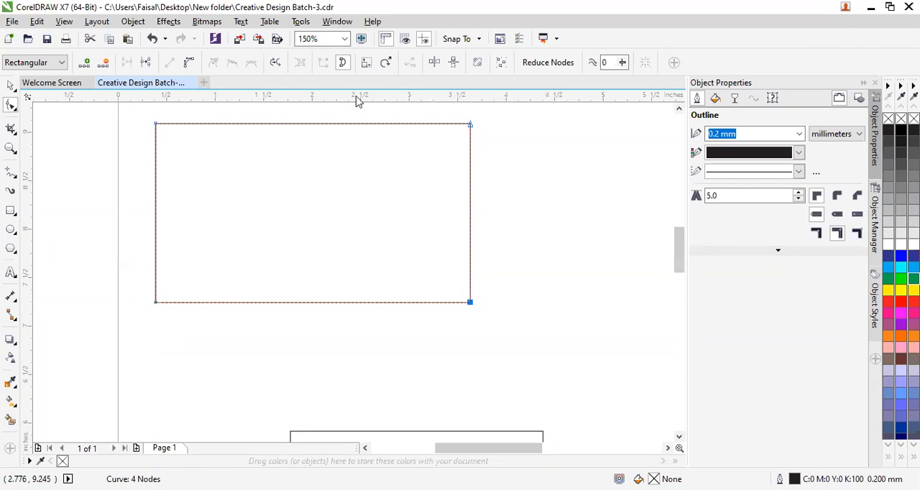
left_click(85, 64)
key("ctrl+z")
Move the curve's upper-right node about 1.4 in outward, its lower-right node about 0.8 in down, and its upper-left node about 0.4 in outward.
left_click_drag(471, 124, 604, 125)
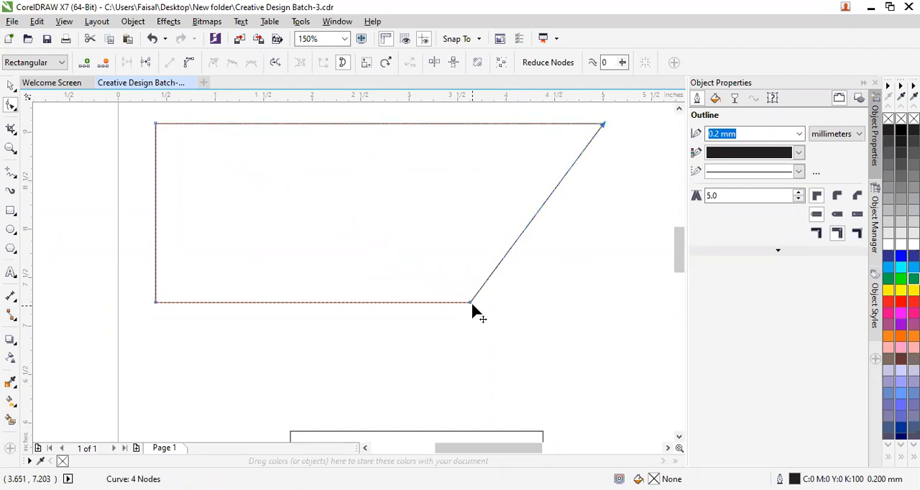
left_click_drag(469, 303, 466, 384)
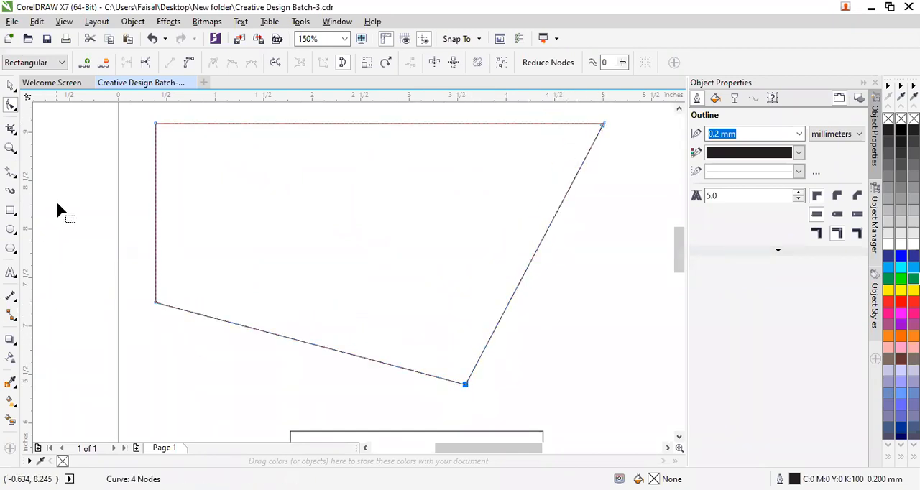
left_click_drag(156, 123, 121, 125)
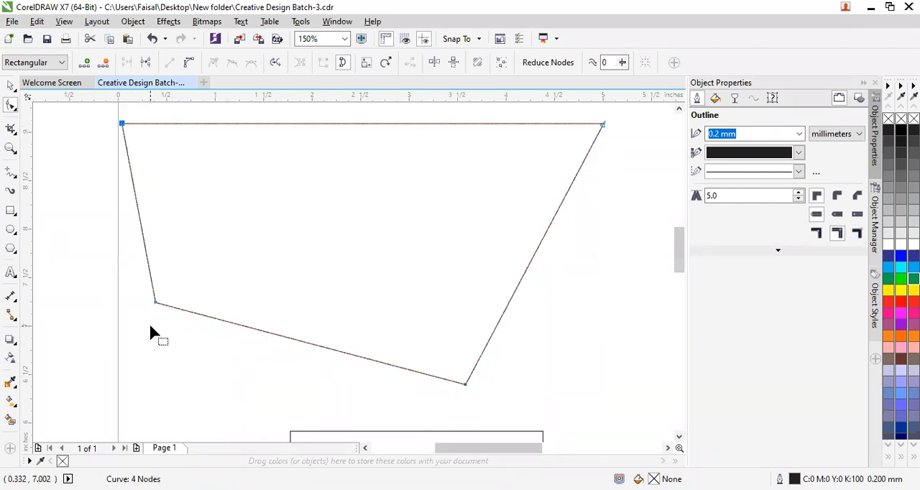
Move the curve's lower-left node about 0.6 in down and its upper-left node about 3.1 in right and 2.1 in down.
left_click_drag(155, 303, 144, 362)
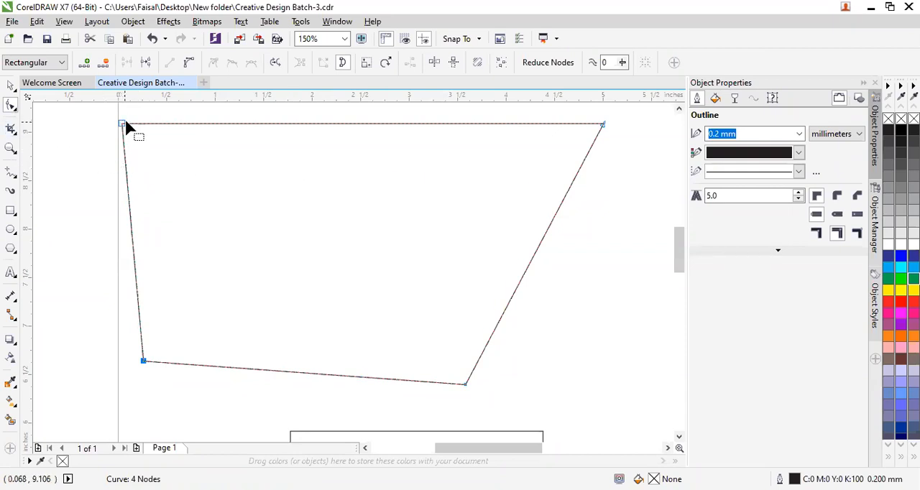
left_click_drag(125, 126, 427, 331)
key("Escape")
scroll(525, 341, "down", 2)
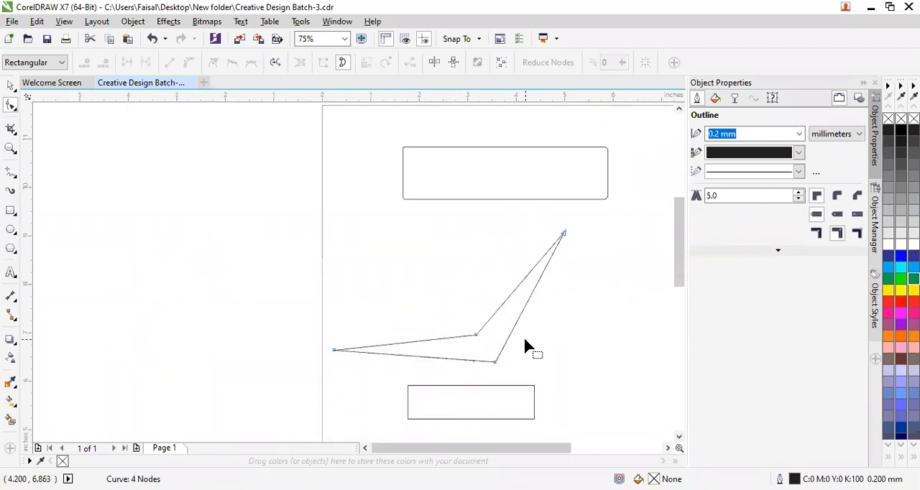
Undo all the node moves and the conversion to curves on the second rectangle from the top of the page.
key("ctrl+z")
key("ctrl+z")
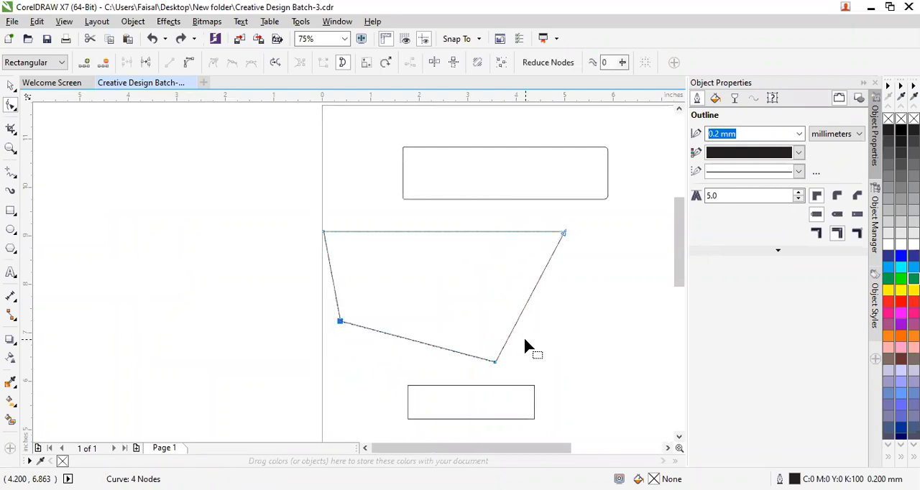
key("ctrl+z")
key("ctrl+z")
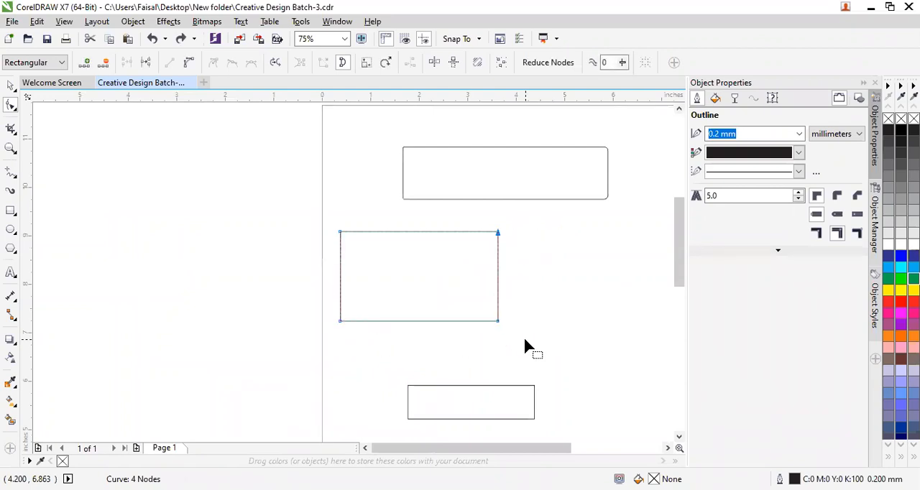
key("ctrl+z")
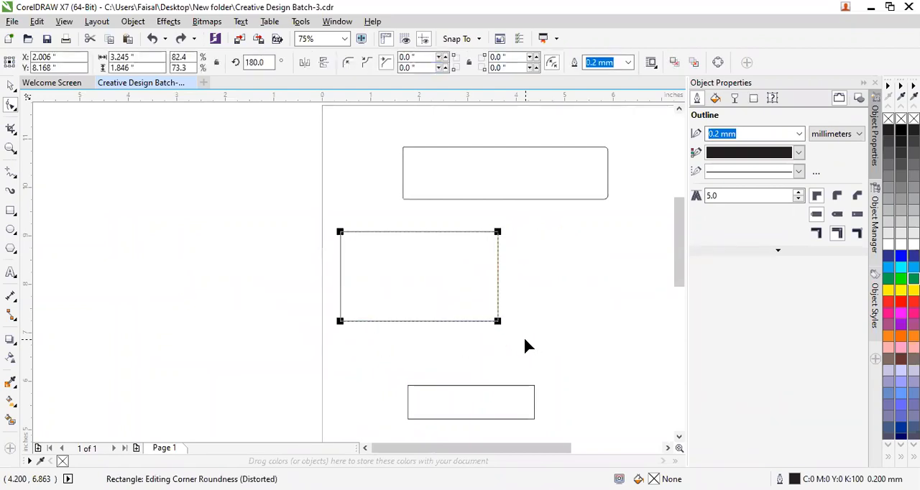
Convert the restored rectangle to curves again with the Pick tool active, and switch to the Shape tool.
left_click(11, 87)
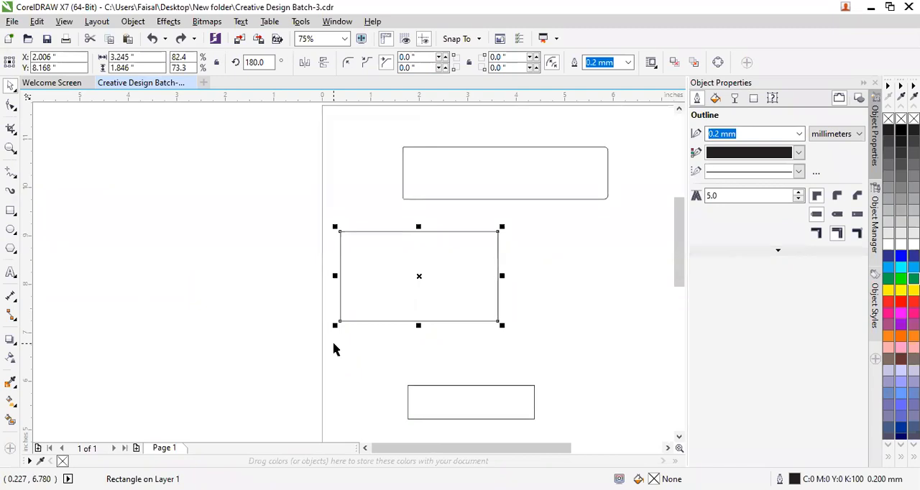
key("ctrl+q")
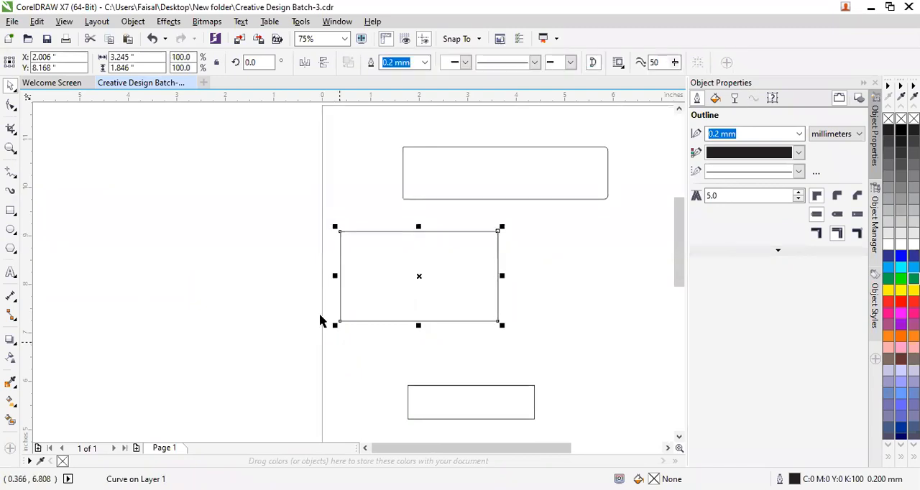
left_click(11, 107)
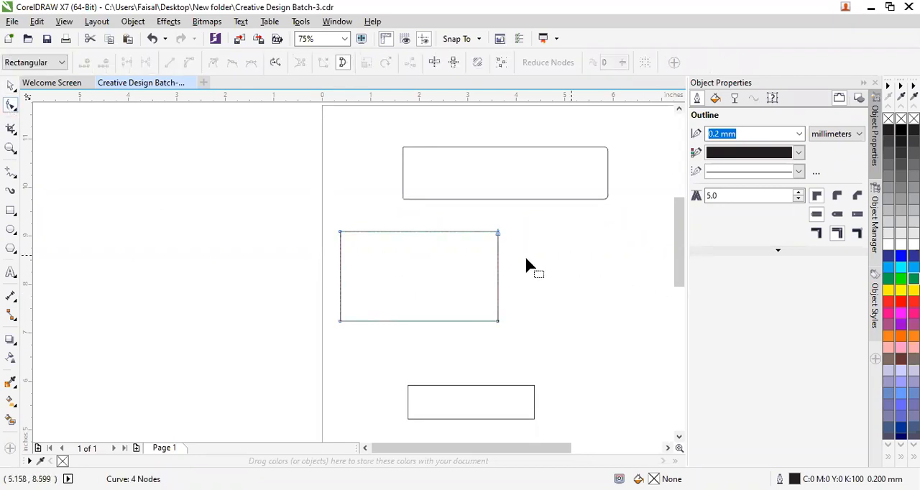
Try reshaping the converted rectangle by moving each of its four corner nodes about 0.6 to 0.9 in, and undo the moves.
scroll(487, 319, "up", 2)
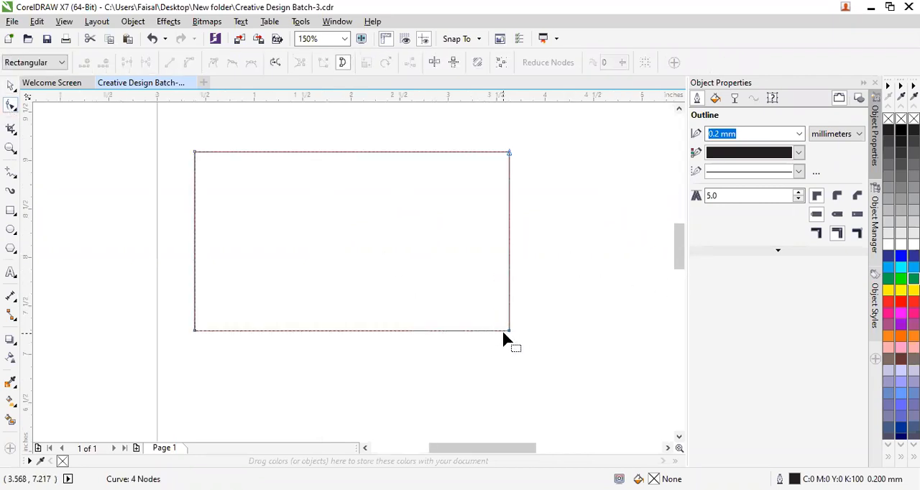
left_click(509, 332)
left_click_drag(509, 332, 475, 287)
left_click_drag(509, 154, 576, 188)
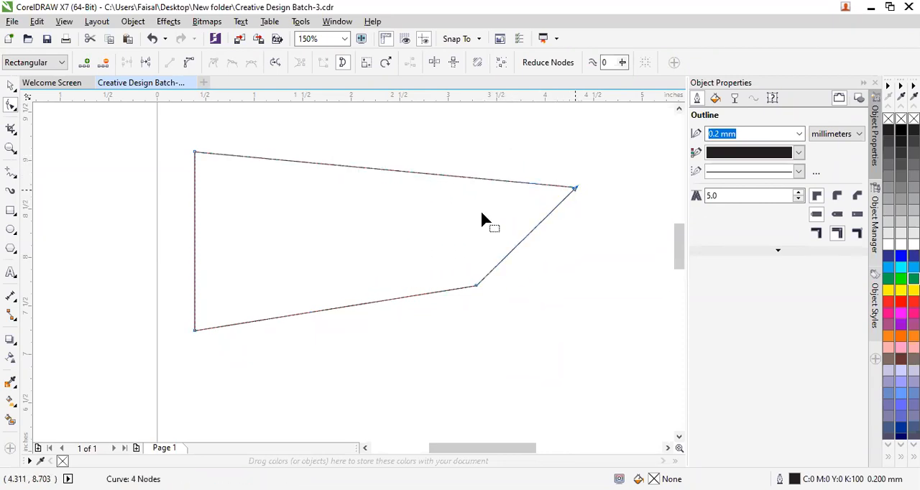
left_click_drag(194, 153, 232, 234)
left_click_drag(196, 332, 242, 302)
key("ctrl+z")
key("ctrl+z")
key("ctrl+z")
key("ctrl+z")
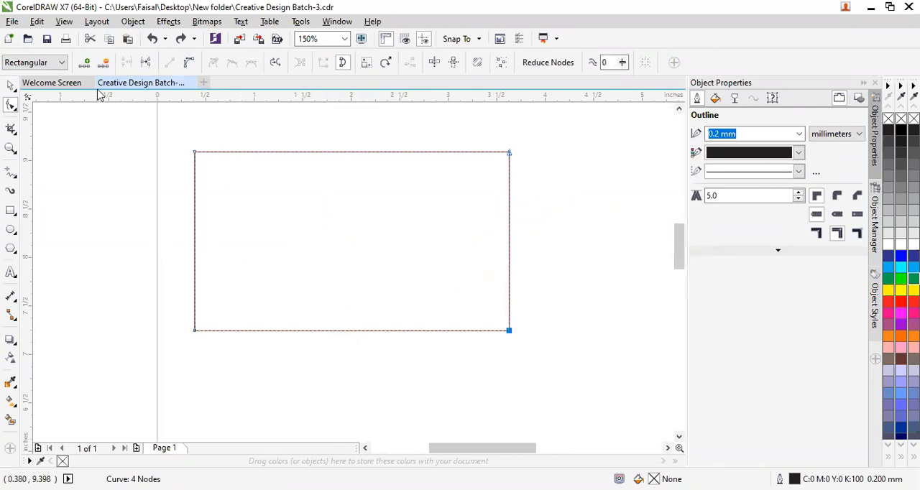
Add nodes seven times in succession from the selected lower-right node, subdividing the curve's bottom edge into evenly spaced segments.
left_click(89, 63)
left_click(89, 63)
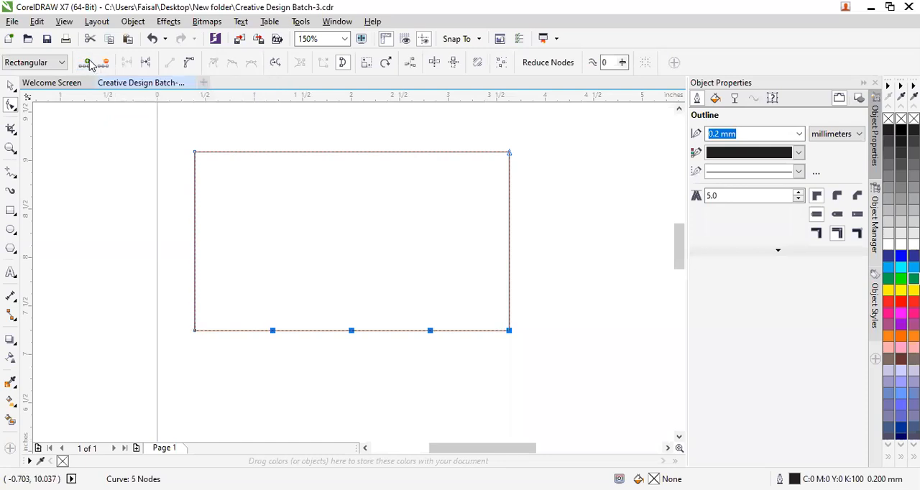
left_click(89, 63)
left_click(89, 63)
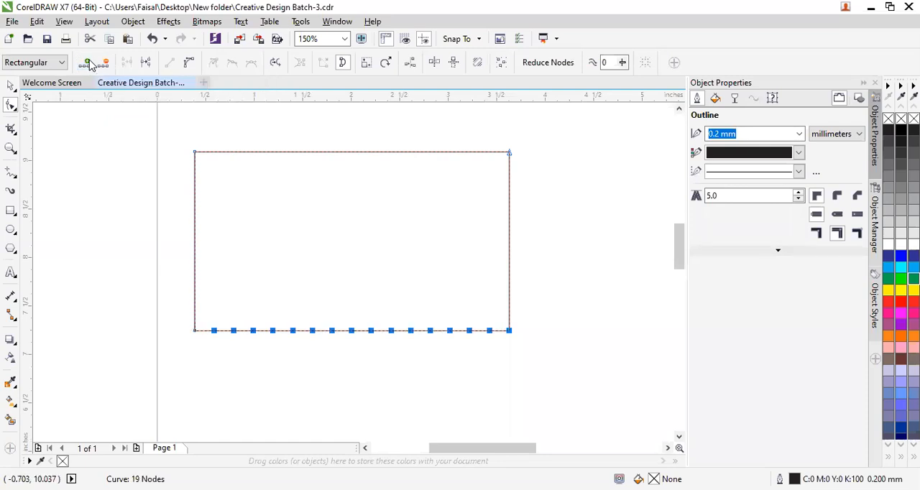
left_click(89, 64)
left_click(89, 63)
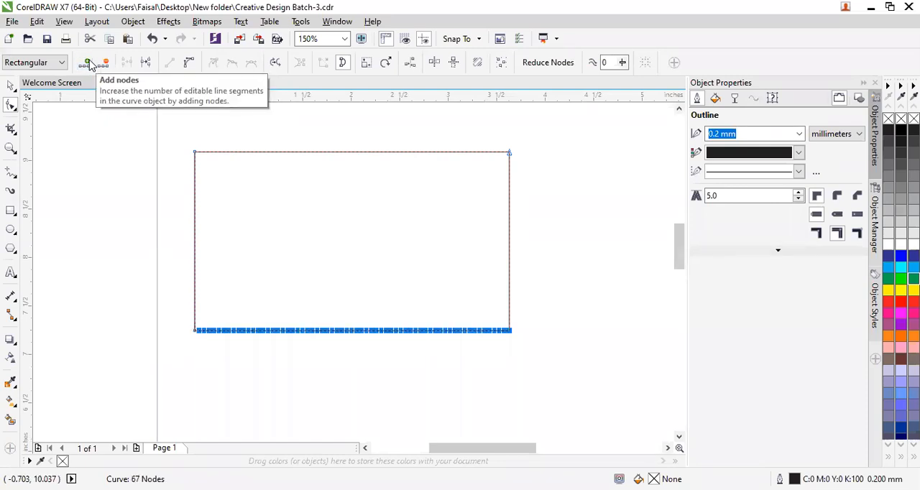
left_click(90, 64)
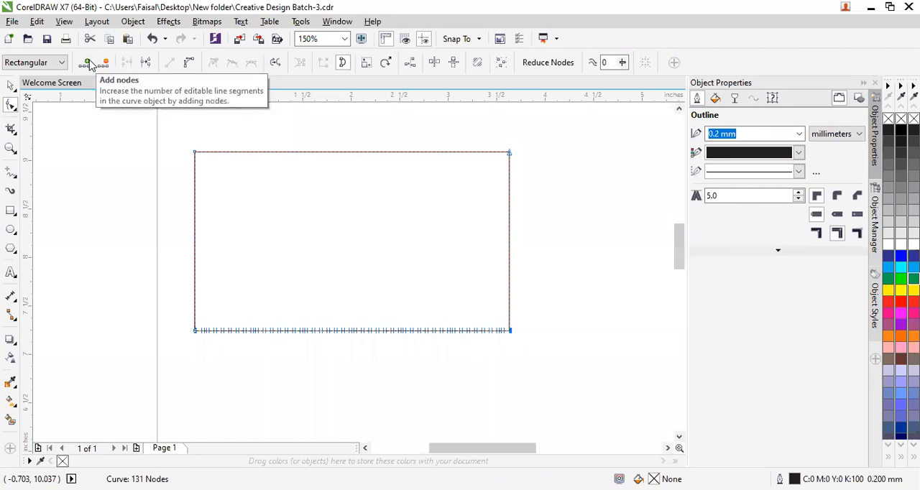
Try deleting all the selected bottom-edge nodes, and undo the deletion and the earlier node additions.
left_click(103, 64)
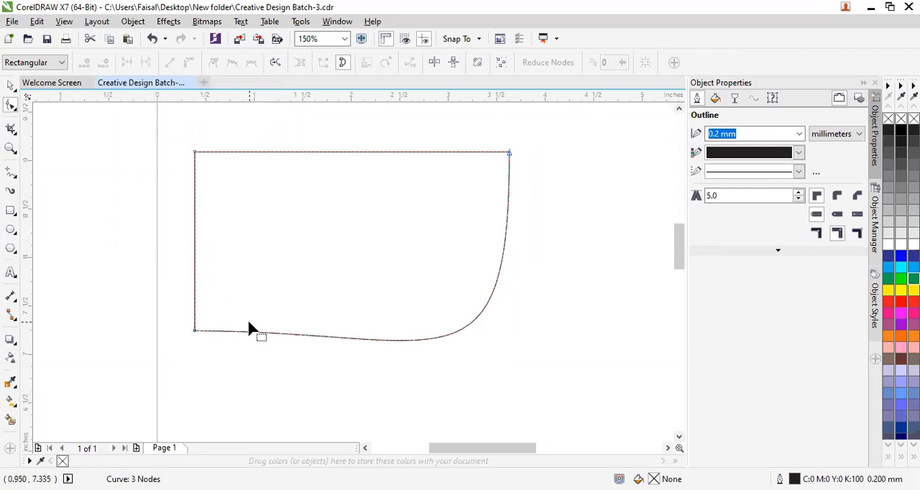
key("ctrl+z")
key("ctrl+z")
key("ctrl+z")
key("ctrl+z")
key("ctrl+z")
key("ctrl+z")
key("ctrl+z")
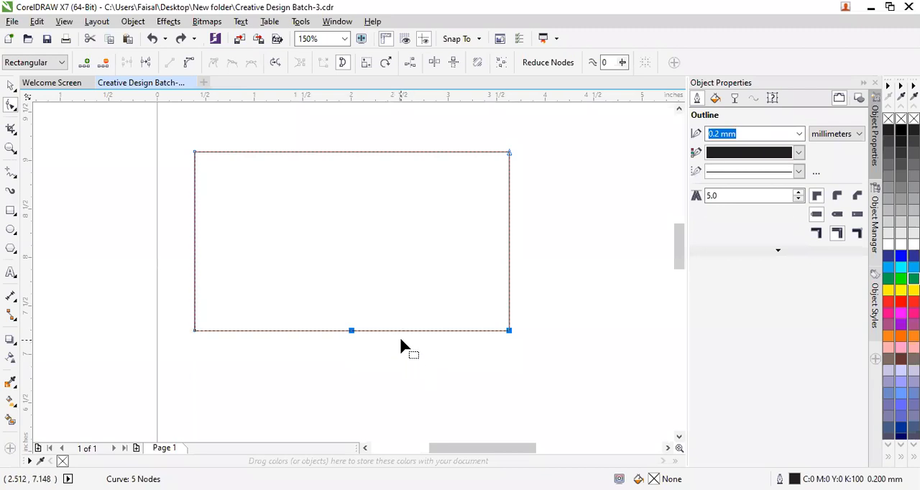
key("ctrl+z")
Select the curve's corner nodes in turn, try deleting the lower-left node, and undo the deletion.
left_click(509, 153)
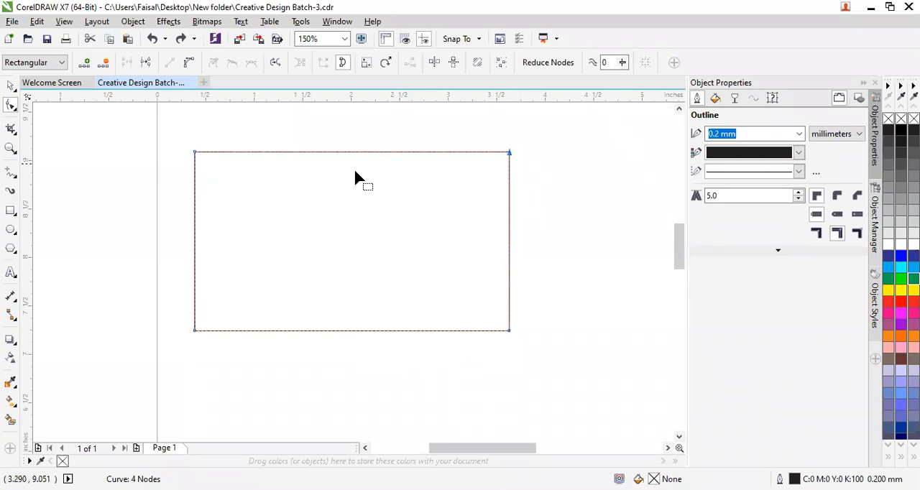
left_click(191, 151)
left_click(194, 330)
left_click(511, 332)
left_click(194, 332)
key("Delete")
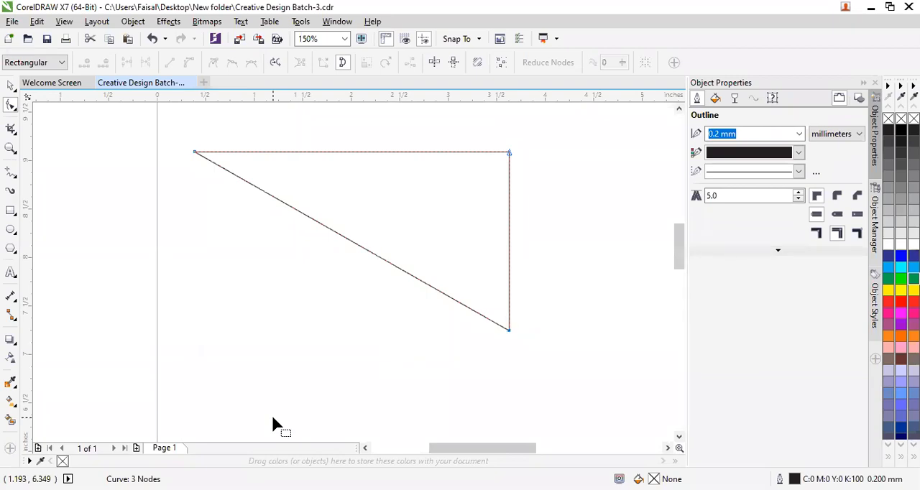
key("ctrl+z")
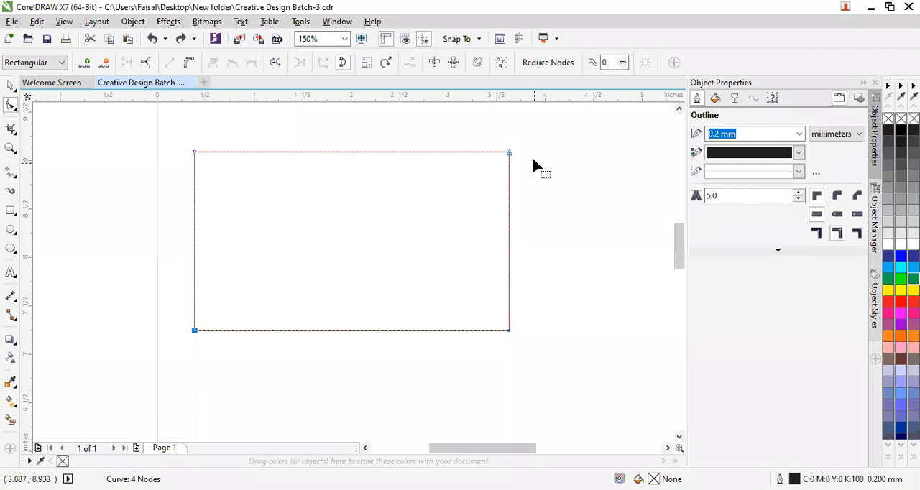
Add a node near the middle of the bottom edge, try moving it about 1.2 in up, and undo the move.
left_click(338, 331)
left_click_drag(339, 329, 348, 215)
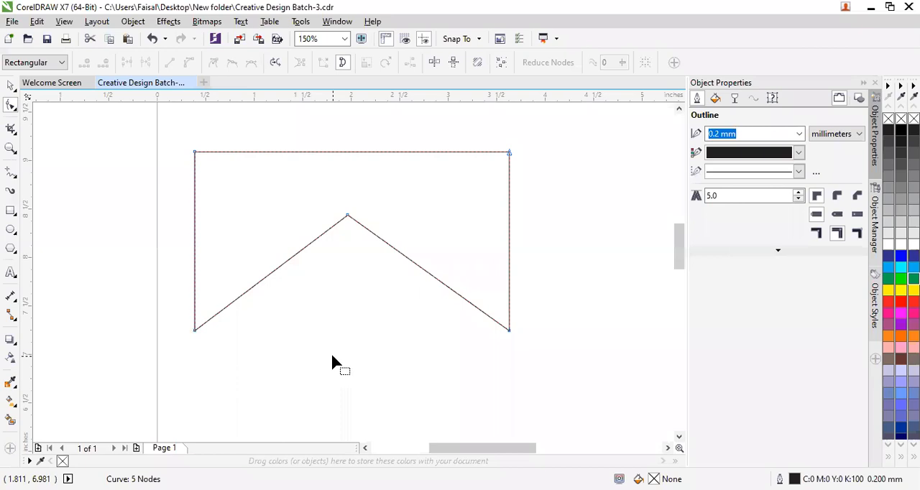
key("ctrl+z")
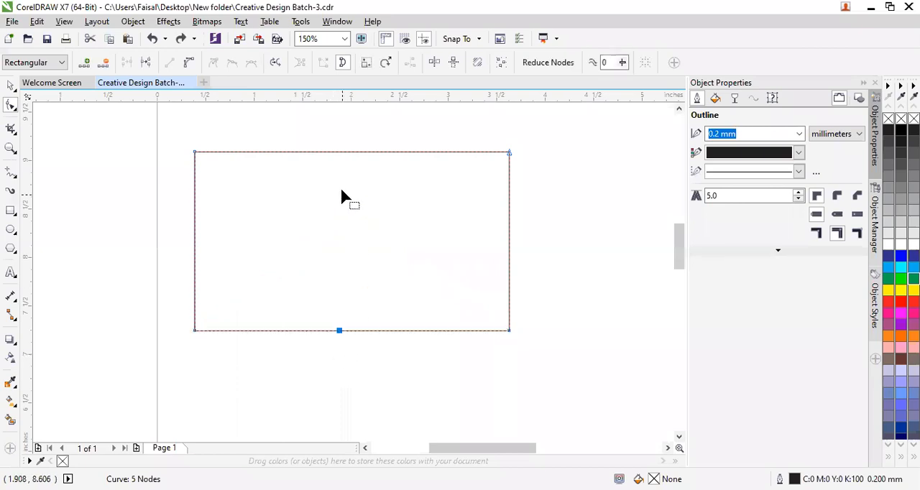
Add a node at the middle of the top edge, try moving it about 1 in down and converting its segment to a curve, and undo both changes.
double_click(351, 153)
left_click_drag(351, 154, 349, 253)
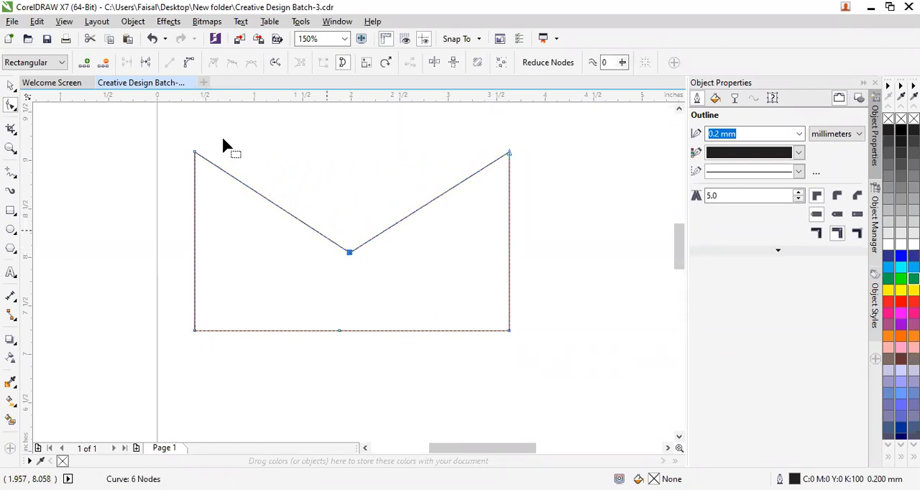
left_click(190, 63)
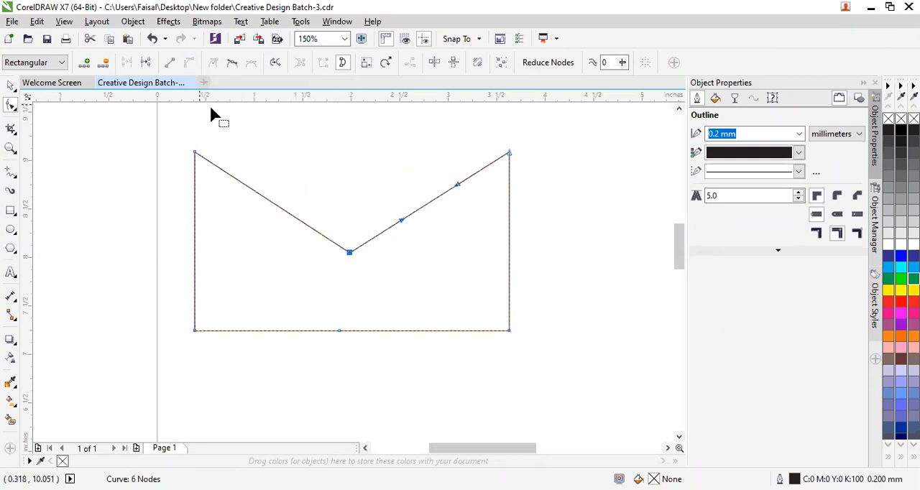
key("ctrl+z")
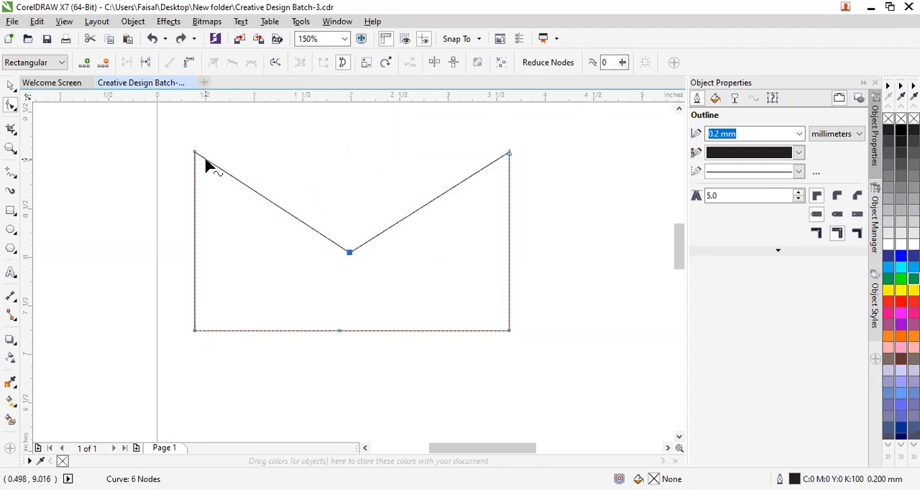
key("ctrl+z")
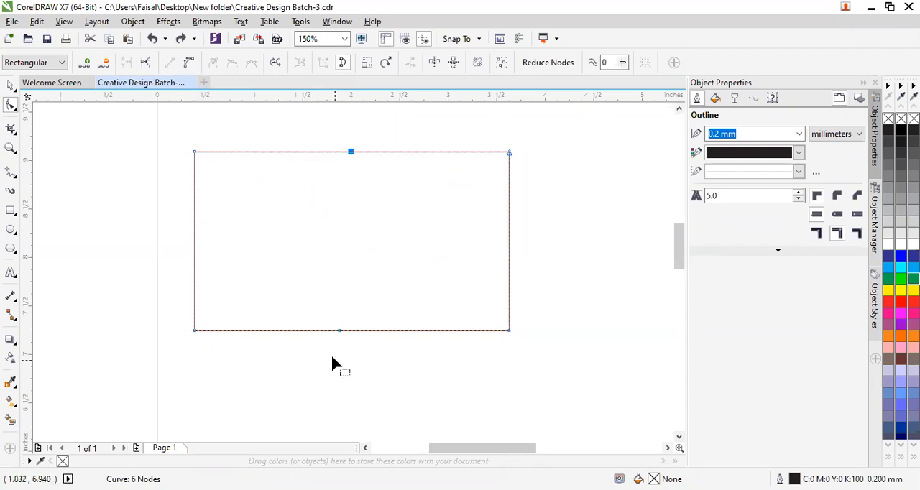
Delete the upper-right, lower-right, bottom-middle and upper-left nodes, reducing the curve to a diagonal line.
double_click(509, 152)
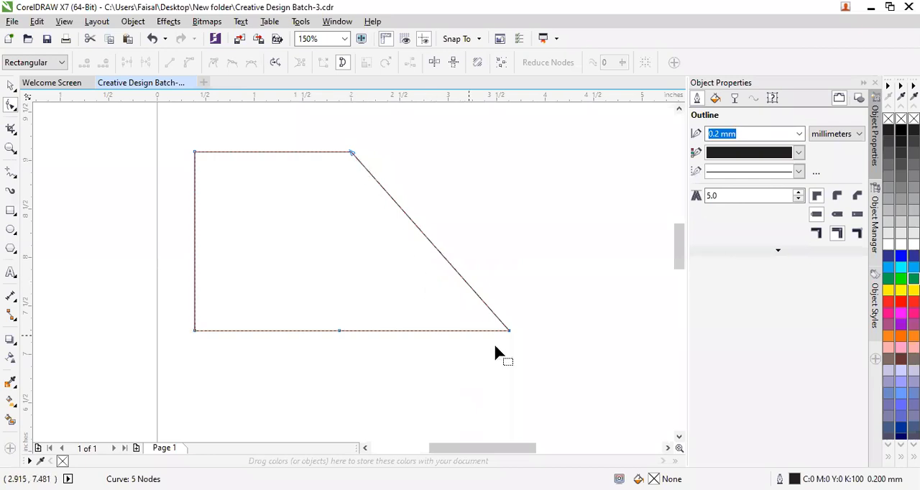
double_click(509, 331)
double_click(338, 330)
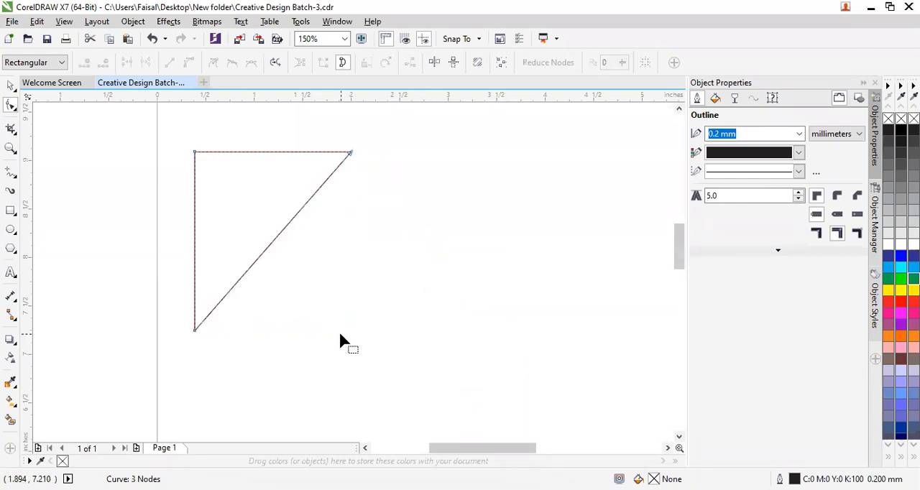
double_click(194, 151)
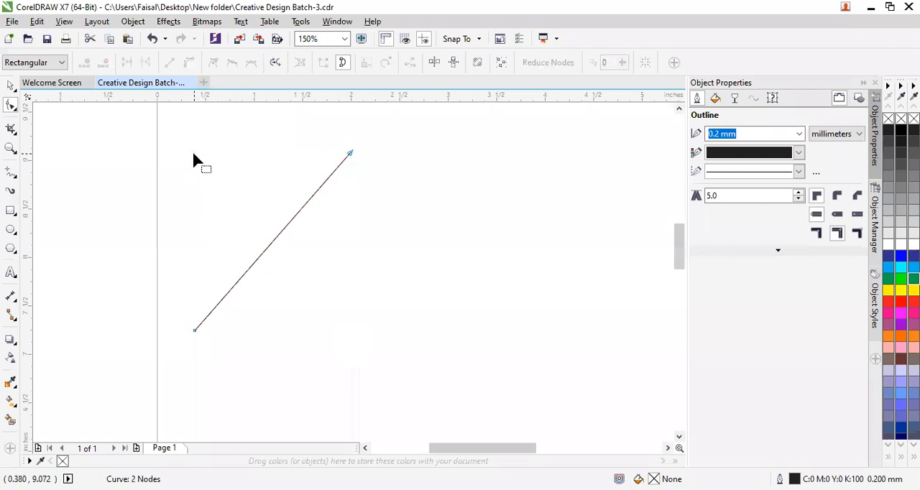
Form a triangle by adding a node mid-line and moving it about 1 in right and 1 in down, and add a node halfway along its right edge.
left_click(281, 231)
double_click(281, 232)
left_click_drag(282, 231, 379, 331)
double_click(364, 242)
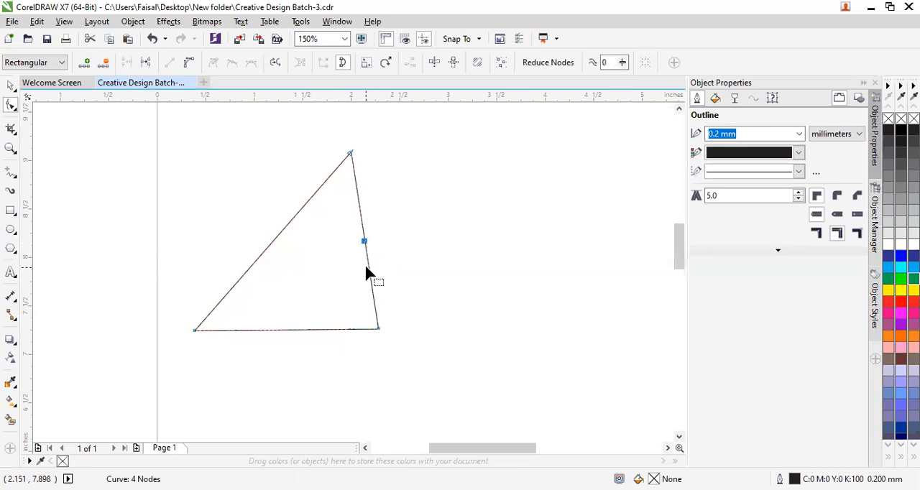
Try deleting the triangle's right-edge node and lower-right node, and undo both deletions.
double_click(364, 242)
double_click(379, 331)
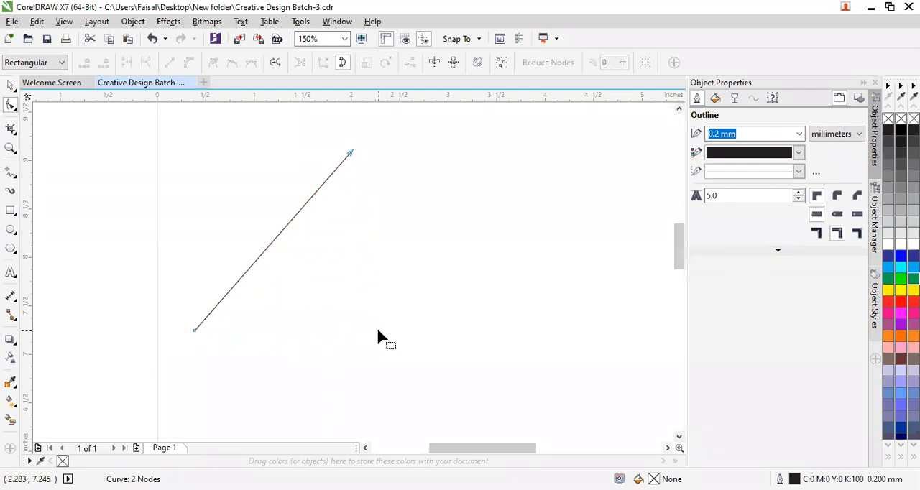
key("ctrl+z")
key("ctrl+z")
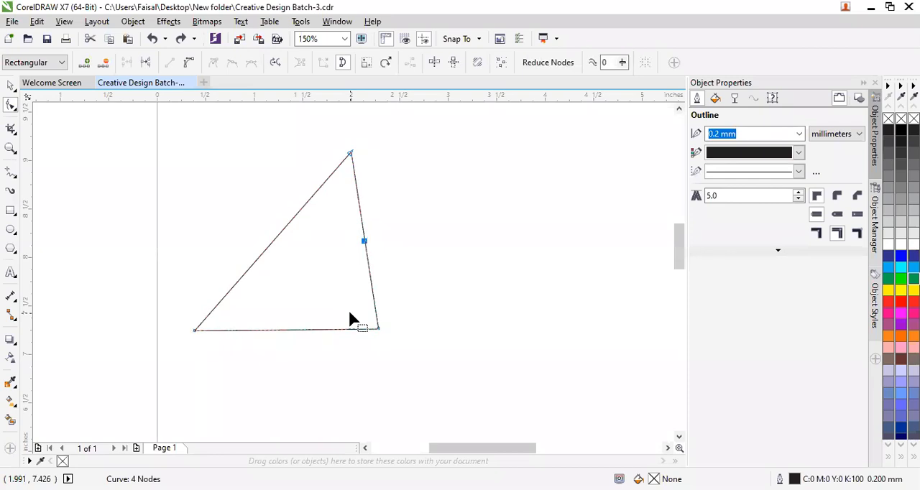
Delete the whole triangular curve from the page with the Pick tool.
left_click(10, 86)
key("Delete")
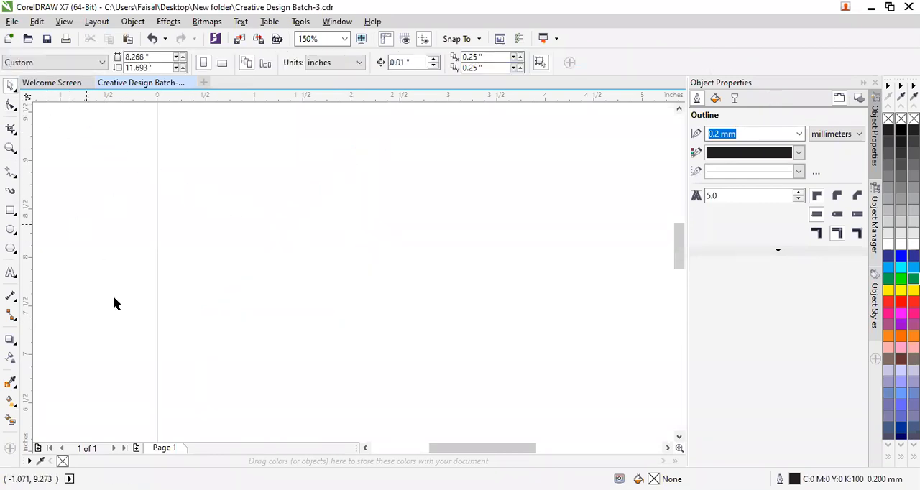
Draw a rectangle about 1.98 in wide and 1.65 in high in the emptied area, and convert it to curves.
left_click(10, 210)
mouse_move(240, 176)
left_mouse_down()
mouse_move(343, 308)
mouse_move(434, 347)
mouse_move(432, 336)
left_mouse_up()
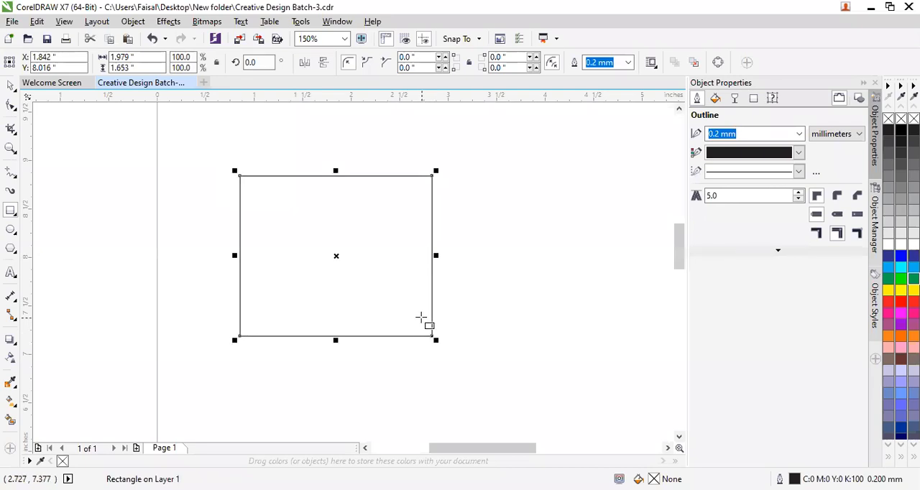
key("ctrl+q")
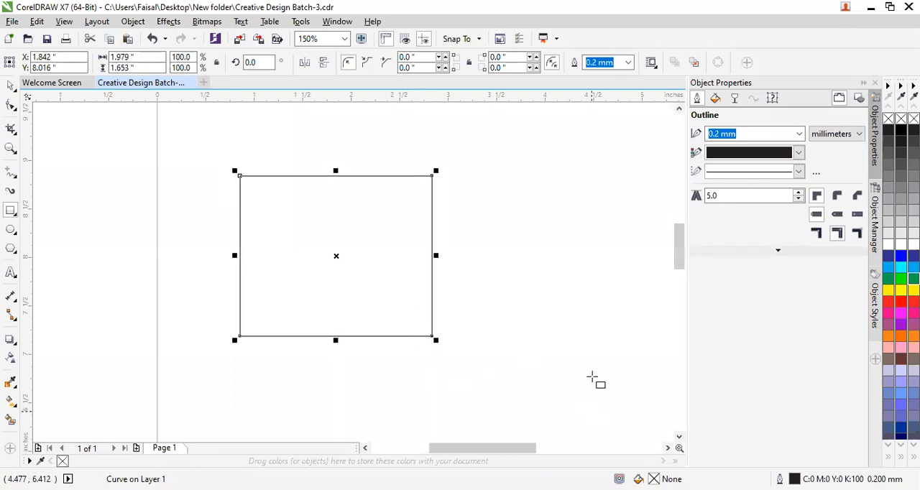
Move the curve's upper-right node about 1.5 in right and 0.6 in up, and its lower-right node about 0.6 in right and 0.7 in down.
left_click(563, 318)
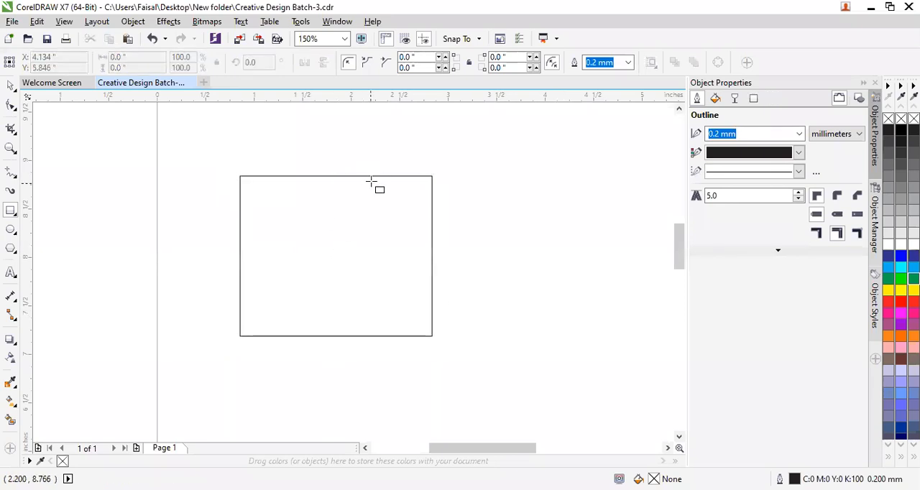
left_click(378, 177)
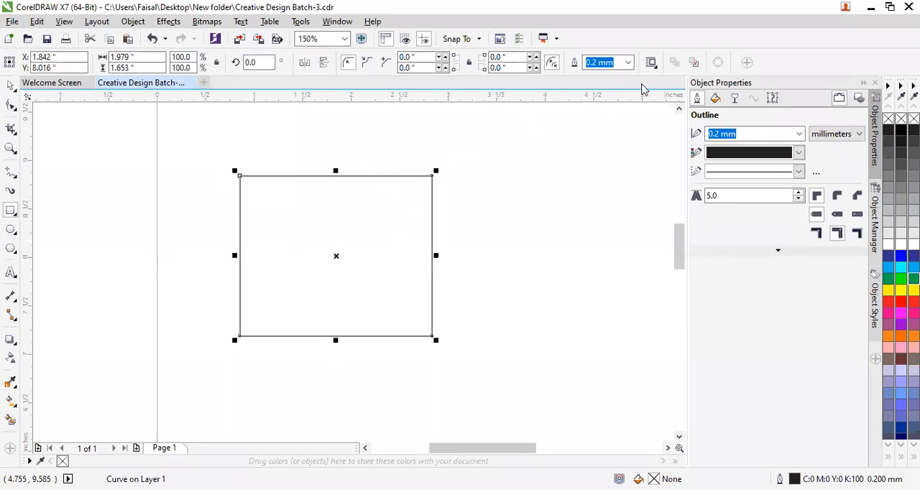
left_click(11, 106)
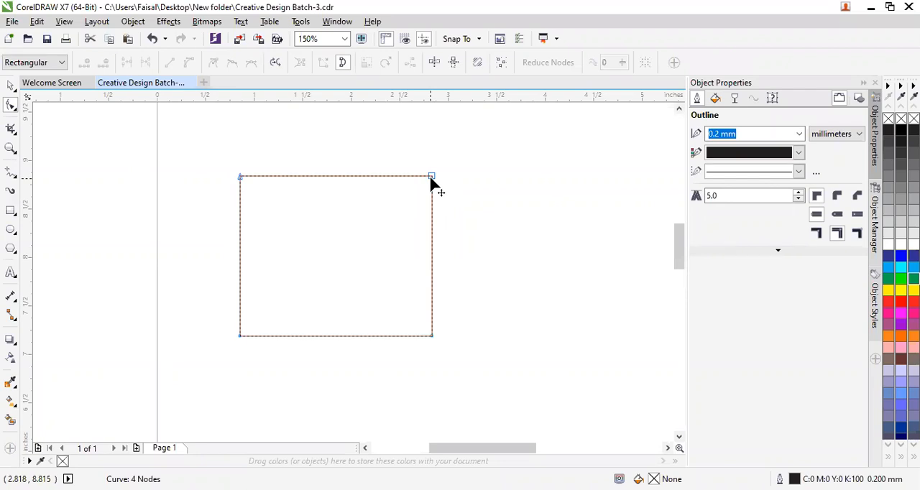
left_click_drag(430, 181, 578, 122)
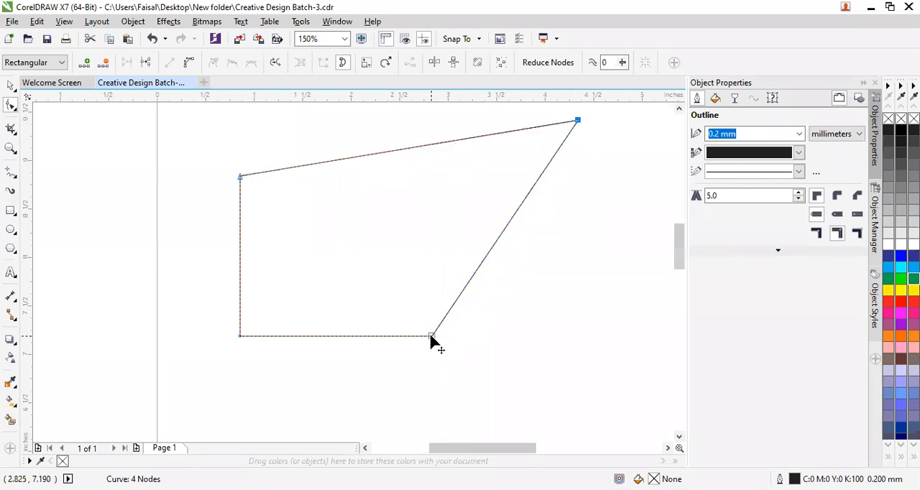
left_click_drag(430, 337, 490, 407)
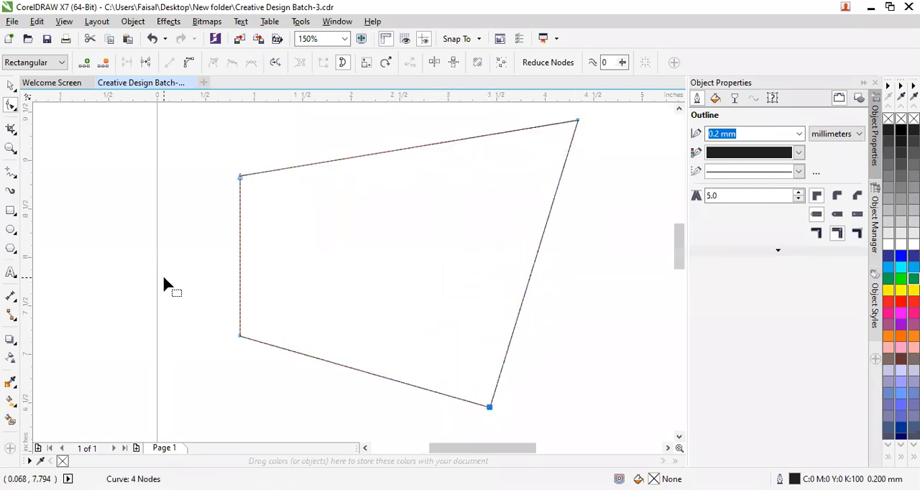
Add a node on the shape's slanted right edge and pull it about 0.65 in right and 1.3 in down.
left_click(240, 337)
scroll(603, 133, "up", 1)
scroll(603, 133, "down", 1)
scroll(602, 134, "down", 1)
scroll(602, 126, "up", 1)
left_click(556, 189)
double_click(556, 190)
left_click_drag(556, 190, 618, 315)
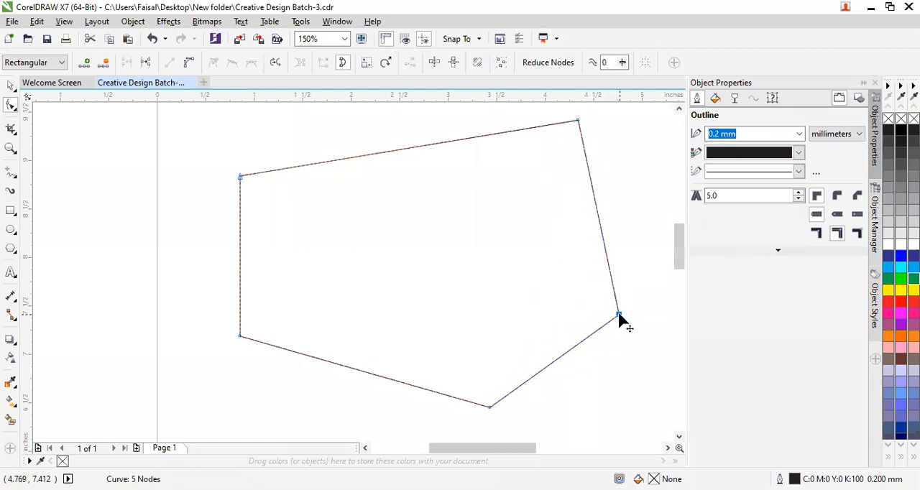
Undo the node edits, the conversion to curves and the drawing of the rectangle, back to an empty page.
key("ctrl+z")
key("ctrl+z")
key("ctrl+z")
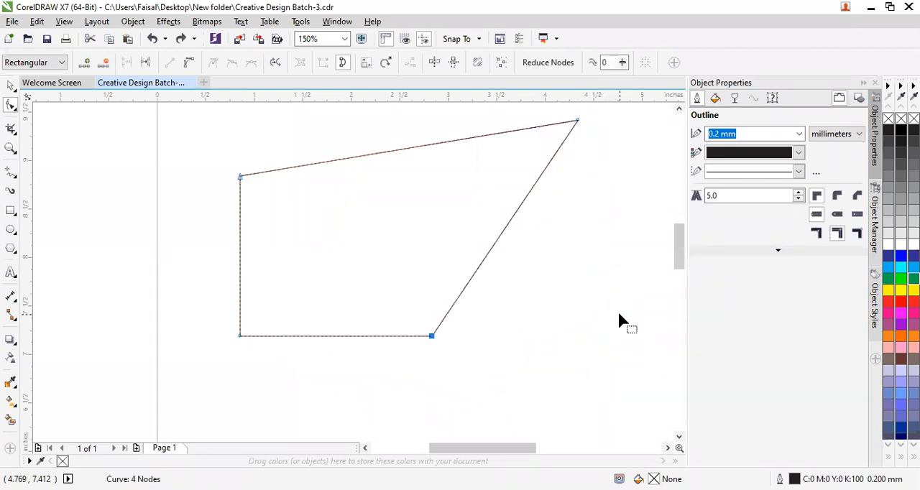
key("ctrl+z")
key("ctrl+z")
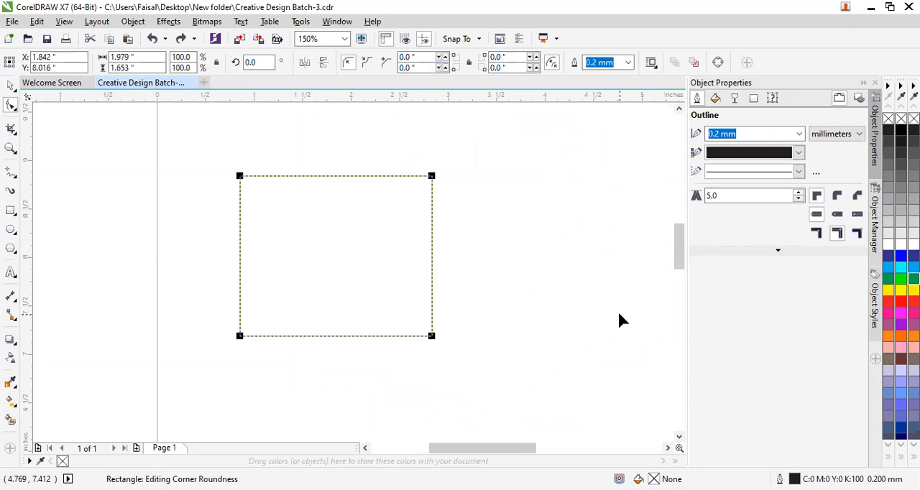
key("ctrl+z")
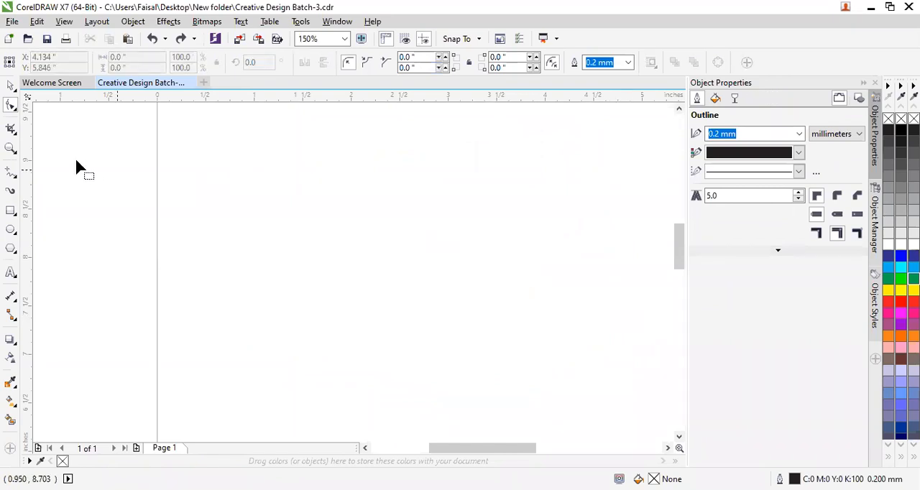
Draw a rectangle about 2.75 in wide and 1.89 in high on the empty page and convert it to curves.
left_click(11, 210)
left_click_drag(250, 178, 515, 360)
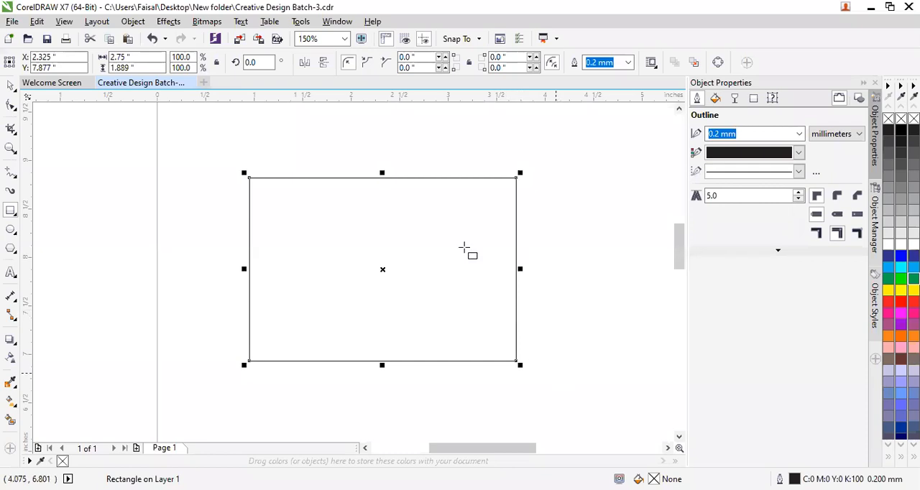
left_click(10, 105)
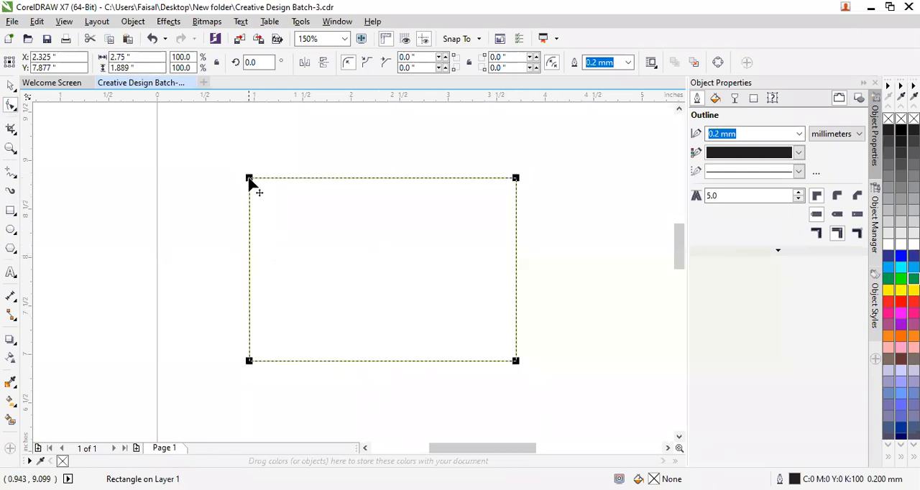
mouse_move(252, 181)
left_mouse_down()
mouse_move(284, 204)
mouse_move(255, 170)
left_mouse_up()
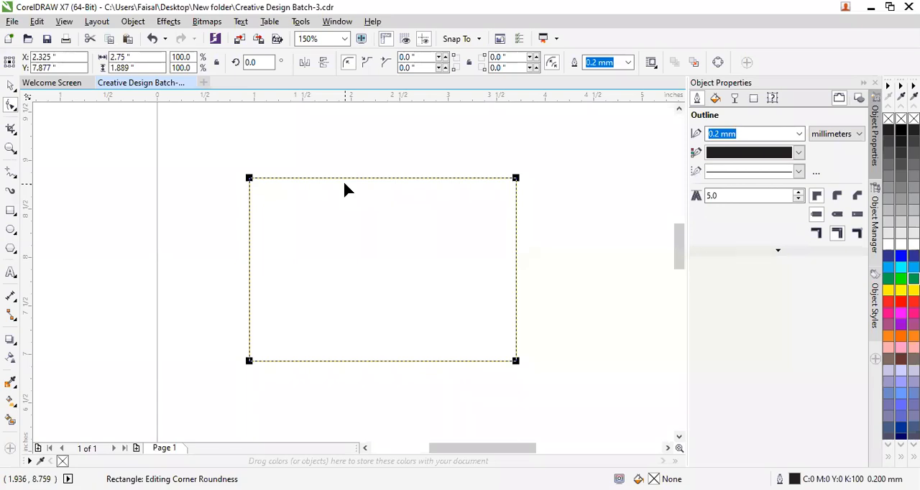
key("ctrl+q")
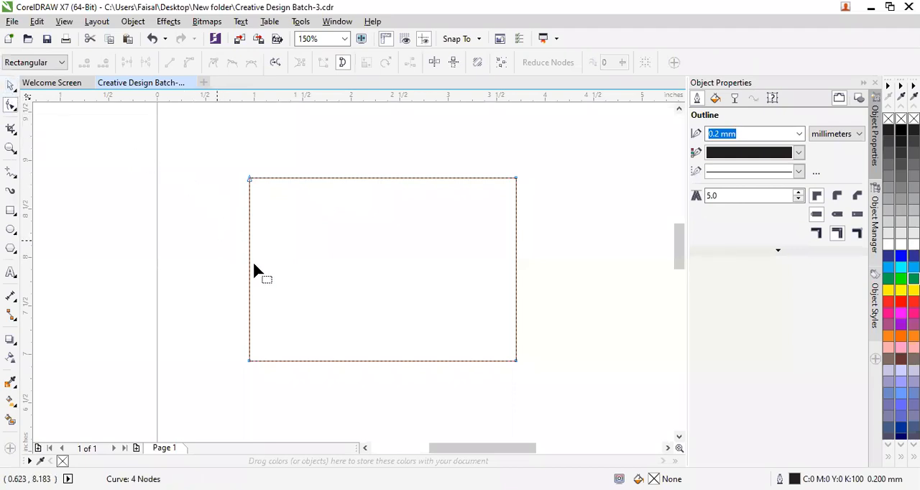
Turn the rectangle into a right triangle by deleting its upper-right node.
left_click(516, 361)
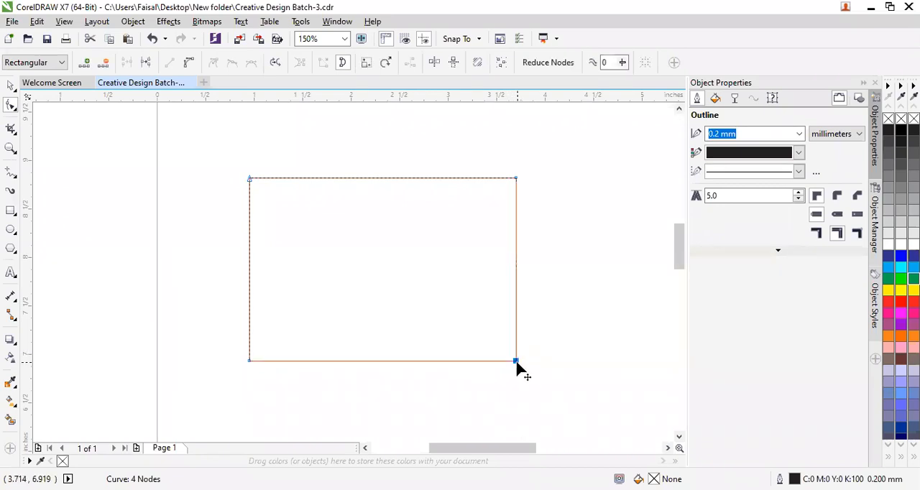
left_click(516, 178)
mouse_move(515, 359)
left_mouse_down()
mouse_move(623, 361)
mouse_move(516, 363)
left_mouse_up()
key("Delete")
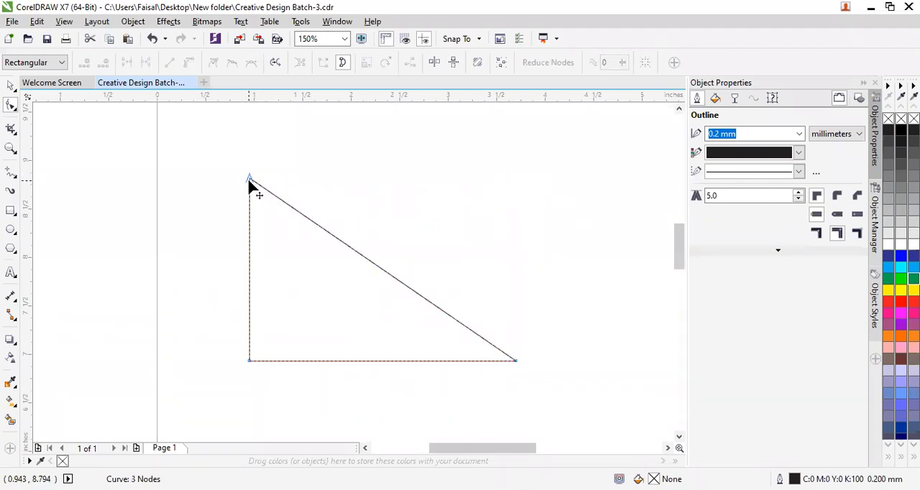
Add a node midway along the triangle's diagonal and move it to the missing upper-right corner to form a rectangle.
left_click(515, 361)
double_click(391, 280)
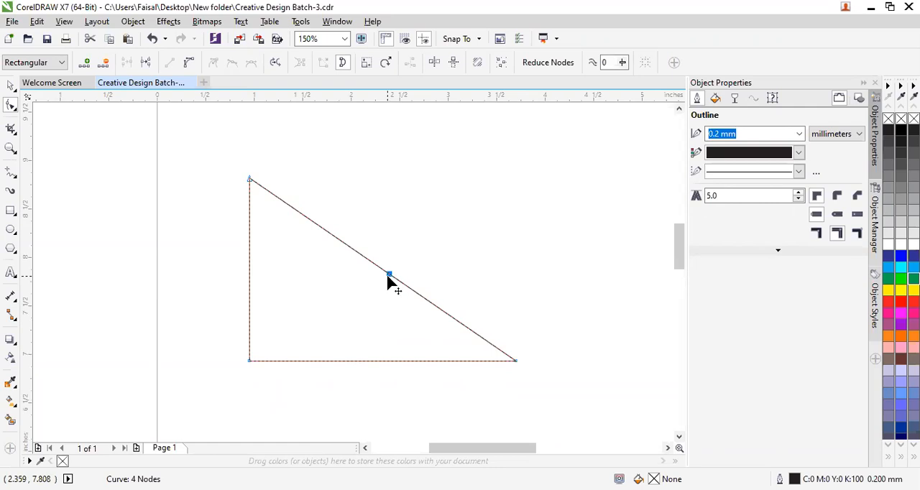
left_click_drag(389, 275, 518, 178)
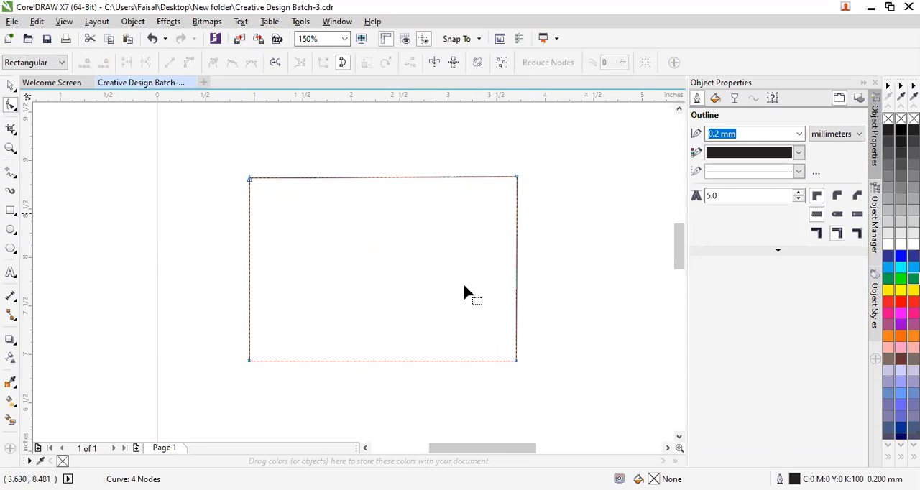
Convert the top edge to a curve segment and bend it into a wave, rising at the left and dipping at the right.
left_click(517, 361)
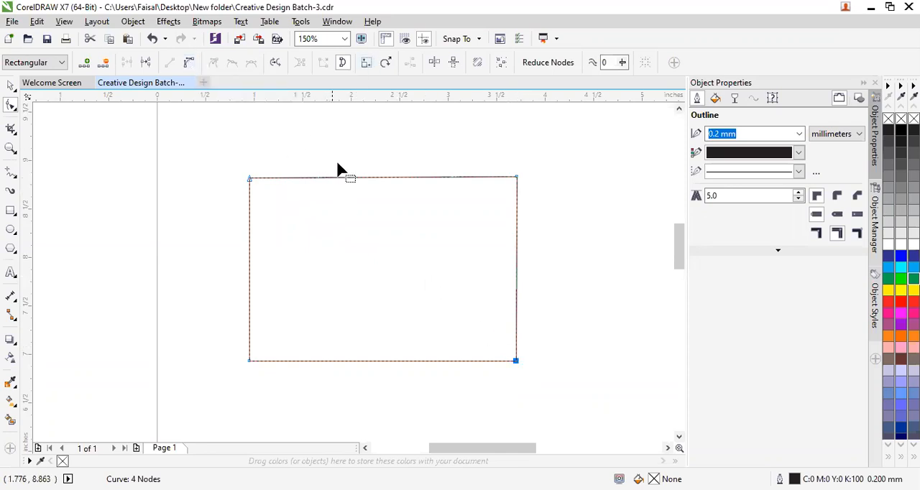
left_click(517, 177)
left_click(191, 63)
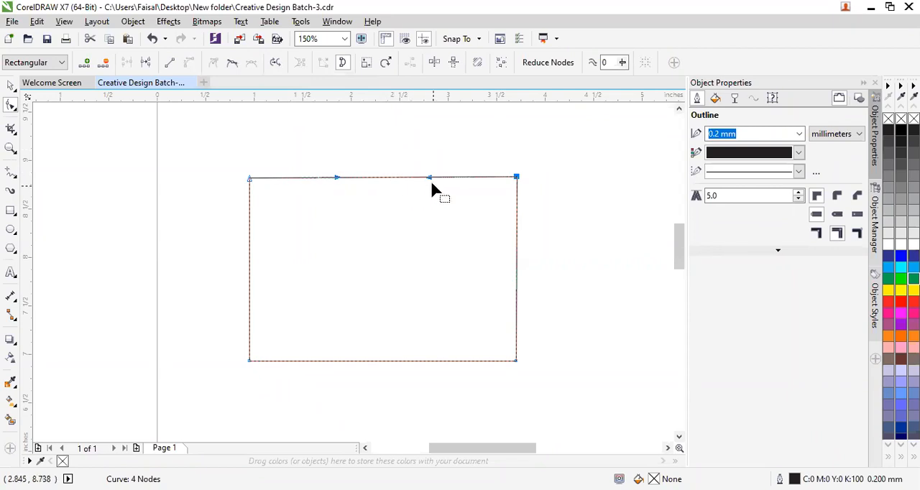
left_click_drag(430, 178, 416, 228)
left_click_drag(340, 178, 336, 141)
left_click(555, 250)
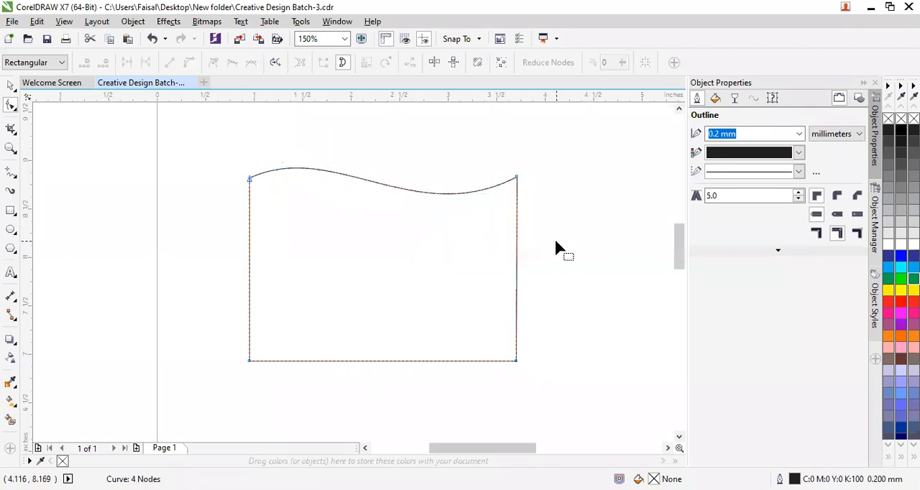
Convert the shape's right edge and bottom edge to curve segments.
left_click(517, 361)
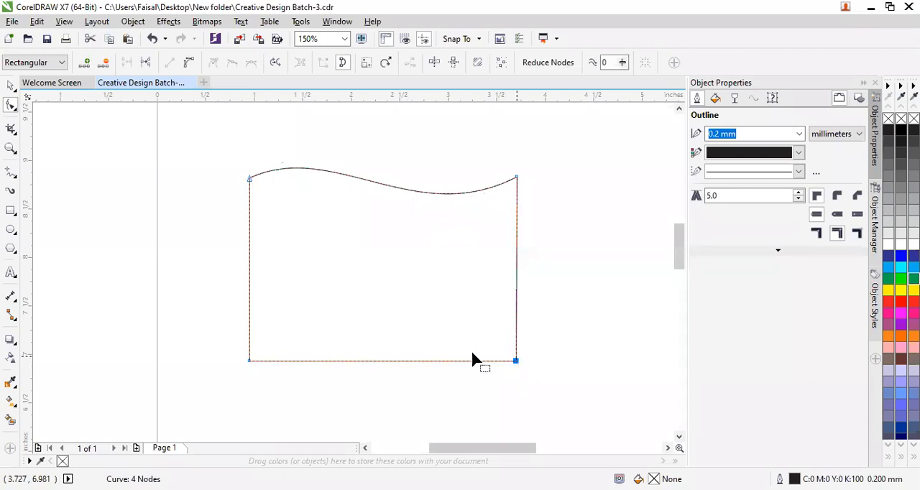
left_click(191, 64)
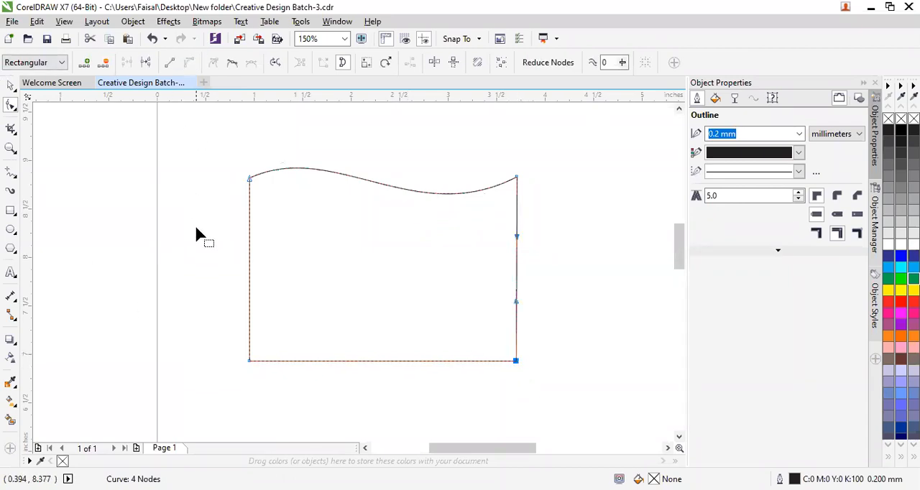
left_click(249, 361)
left_click(190, 63)
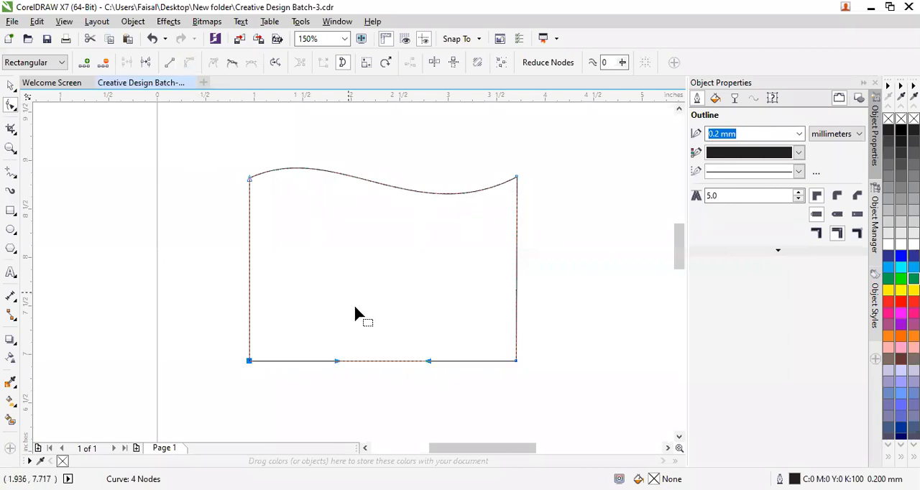
Bend the bottom edge into a wave like the top one, rising at the left and dipping at the right.
left_click_drag(429, 362, 425, 404)
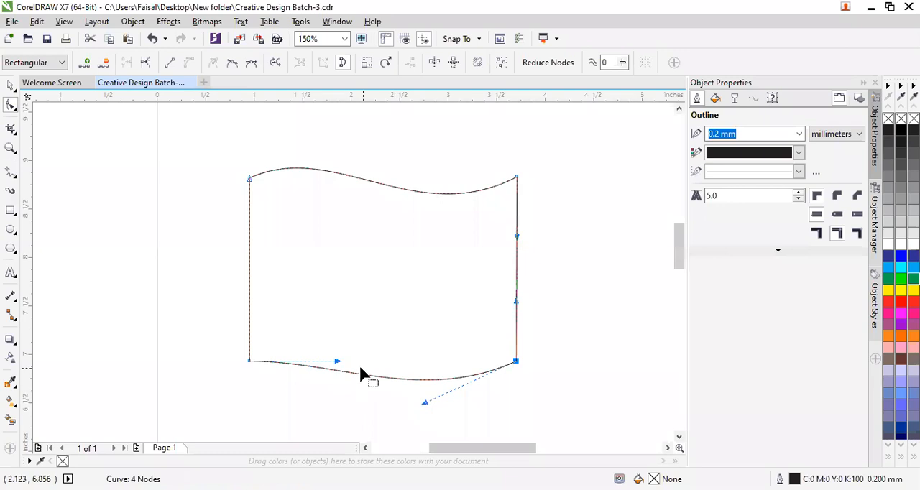
left_click_drag(337, 362, 322, 293)
left_click(368, 403)
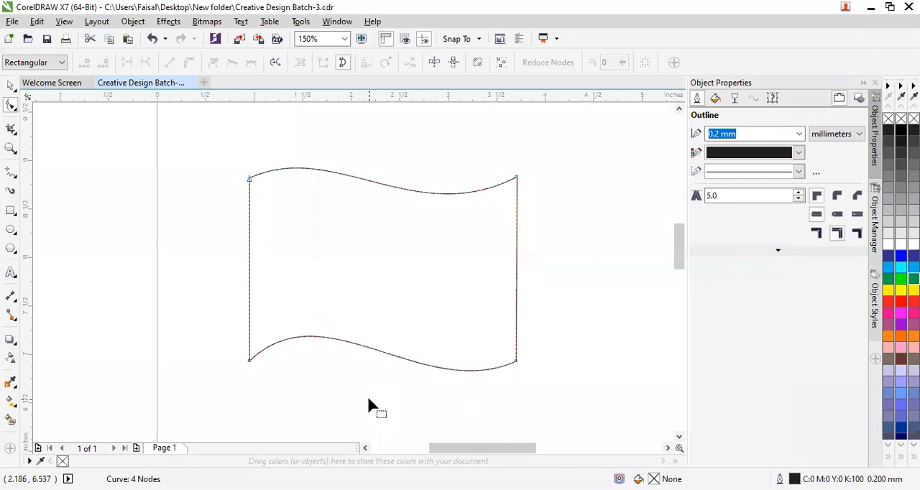
Undo the bottom edge's bends and its conversion to a curve segment.
key("ctrl+z")
key("ctrl+z")
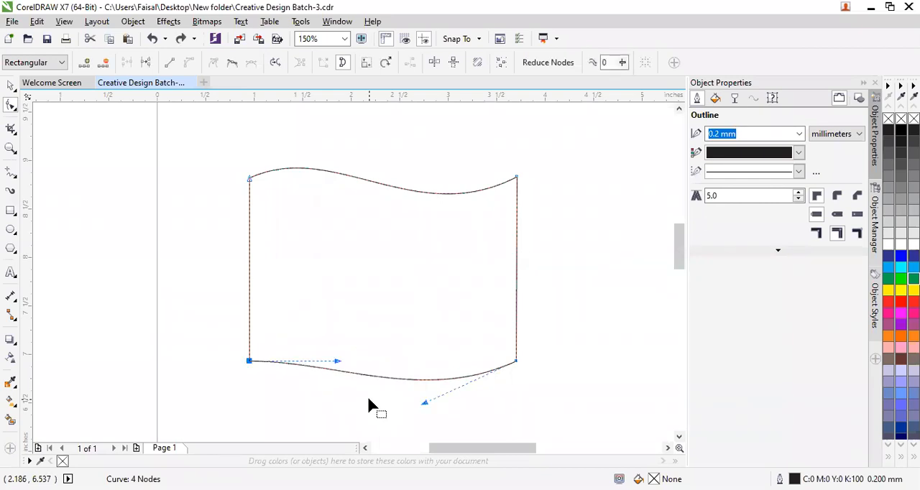
key("ctrl+z")
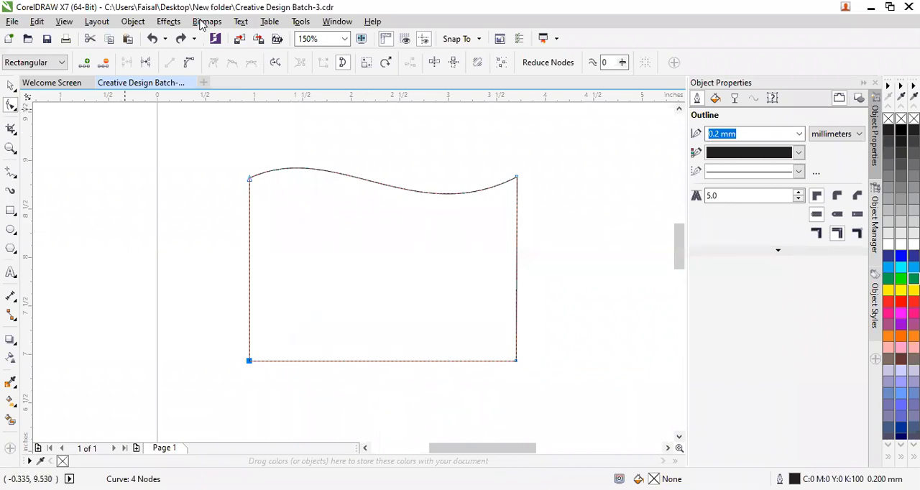
Flatten the wavy top edge by bringing both of its curve handles back in line with the corner nodes.
left_click(249, 178)
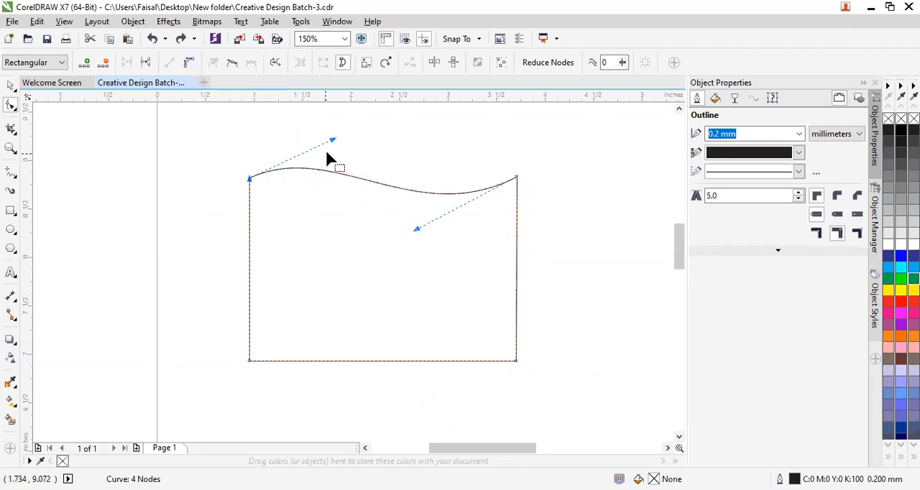
left_click_drag(332, 141, 349, 180)
left_click_drag(417, 231, 405, 179)
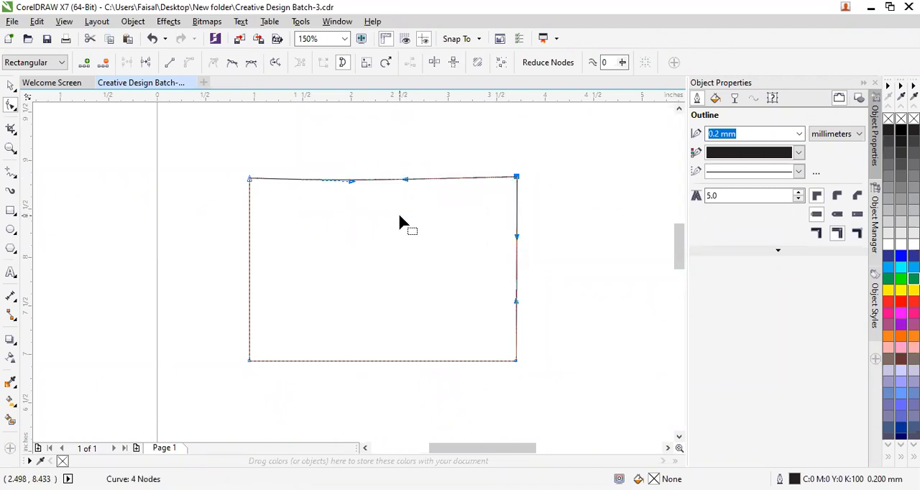
left_click(339, 180)
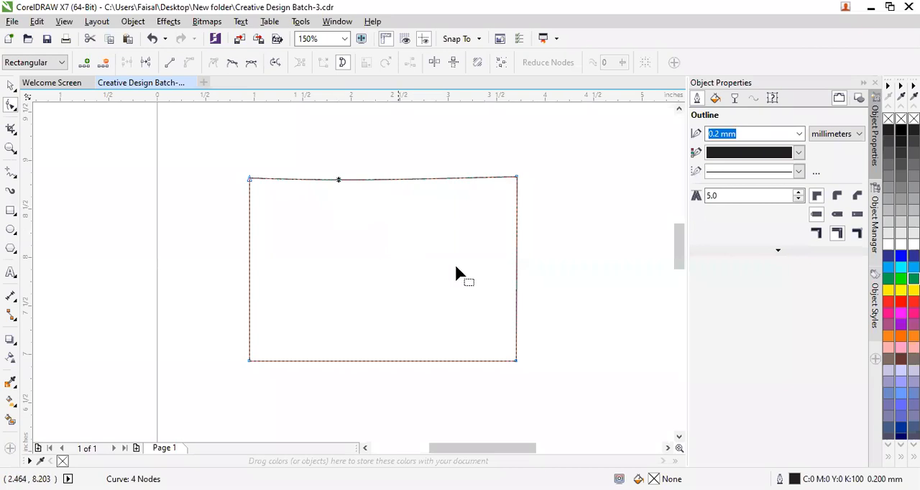
Add a node halfway along the right edge and bulge the upper and lower halves outward with their curve handles.
left_click(516, 269)
double_click(516, 269)
left_click_drag(518, 243, 540, 217)
left_click_drag(515, 332, 556, 316)
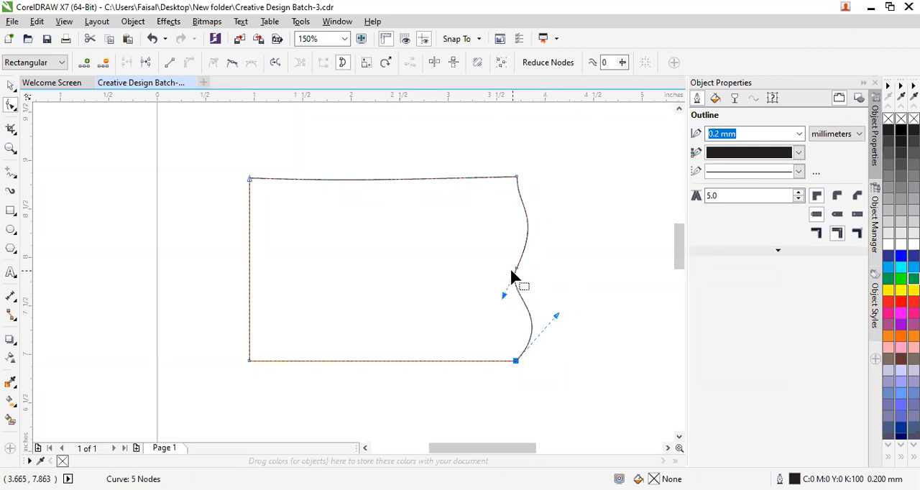
Delete the node halfway along the right edge and straighten the edge by aligning the lower-right corner's curve handle.
left_click(513, 270)
key("Delete")
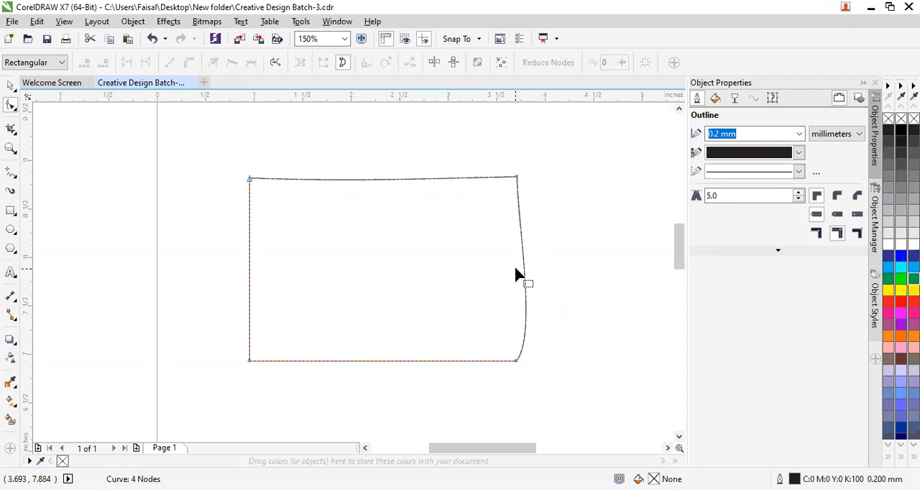
left_click(517, 359)
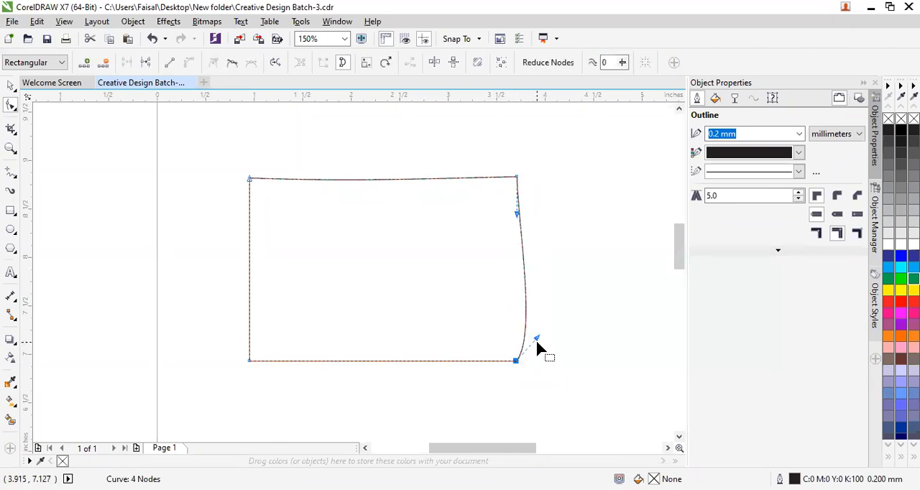
left_click_drag(538, 339, 518, 233)
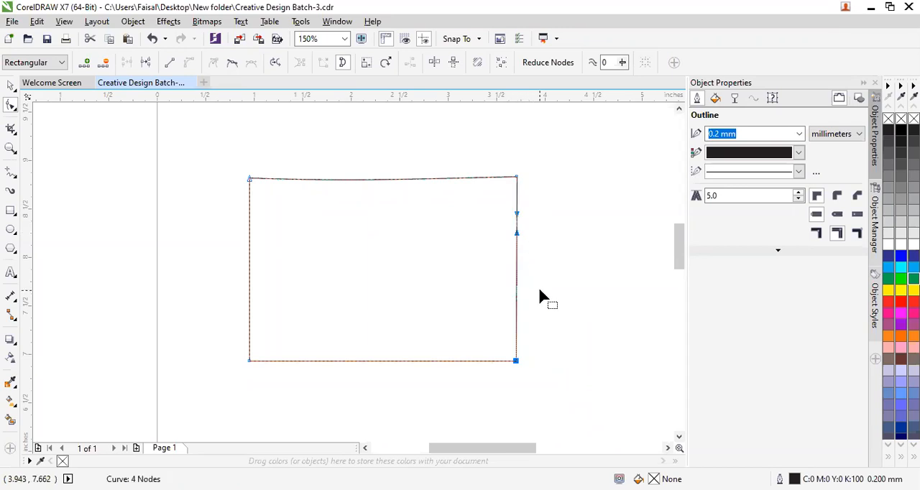
Convert the bottom edge to a curve and bend it into a wave, rising near the lower-left corner and dipping near the lower-right.
left_click(539, 290)
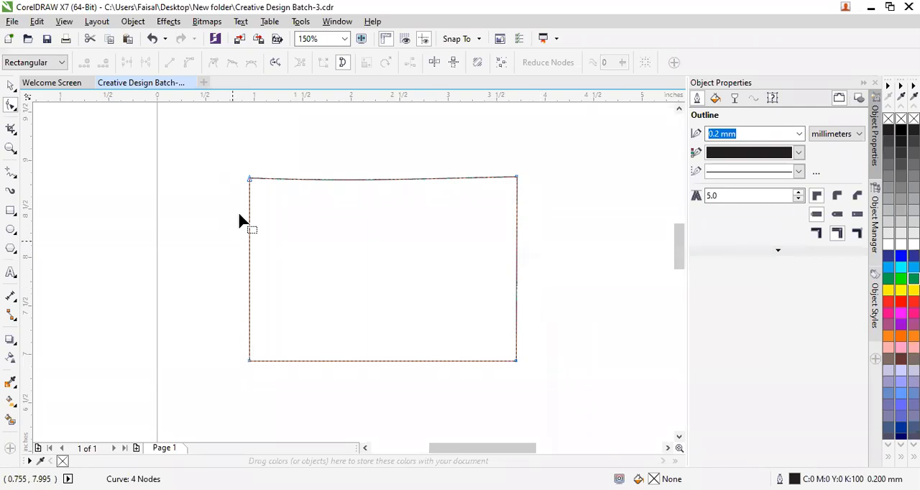
left_click(250, 179)
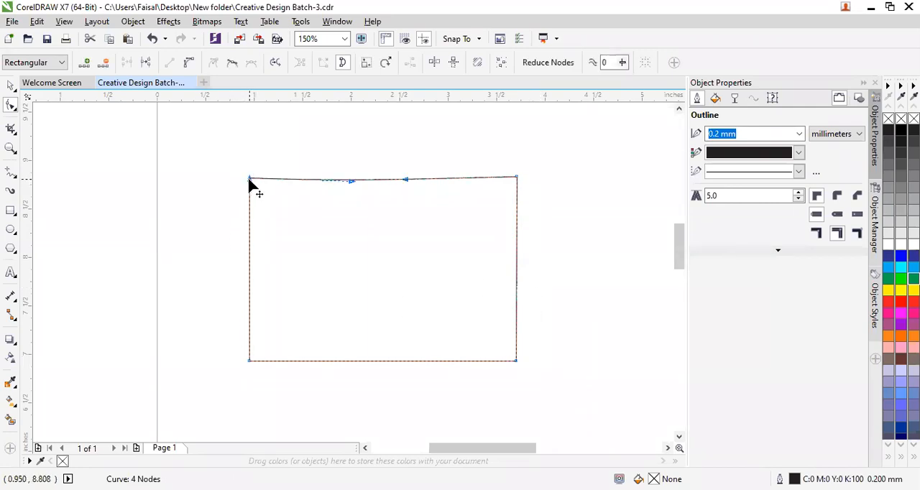
left_click(349, 182)
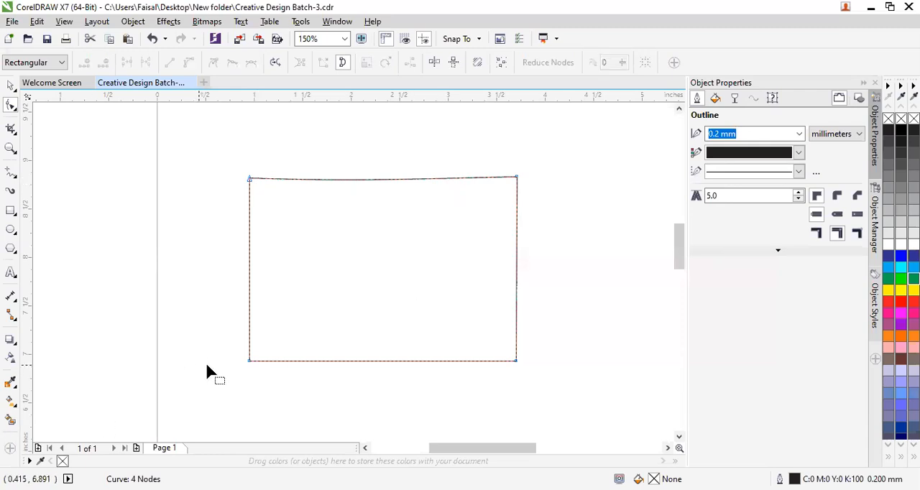
left_click(249, 362)
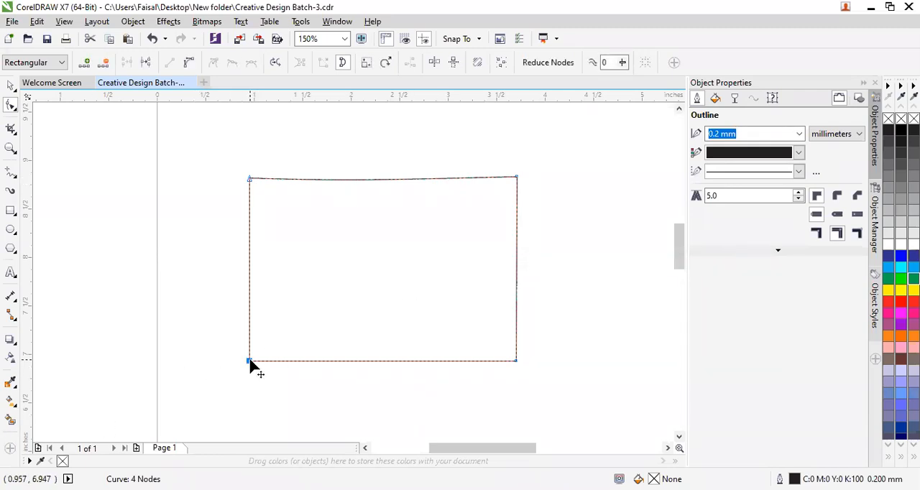
left_click(189, 64)
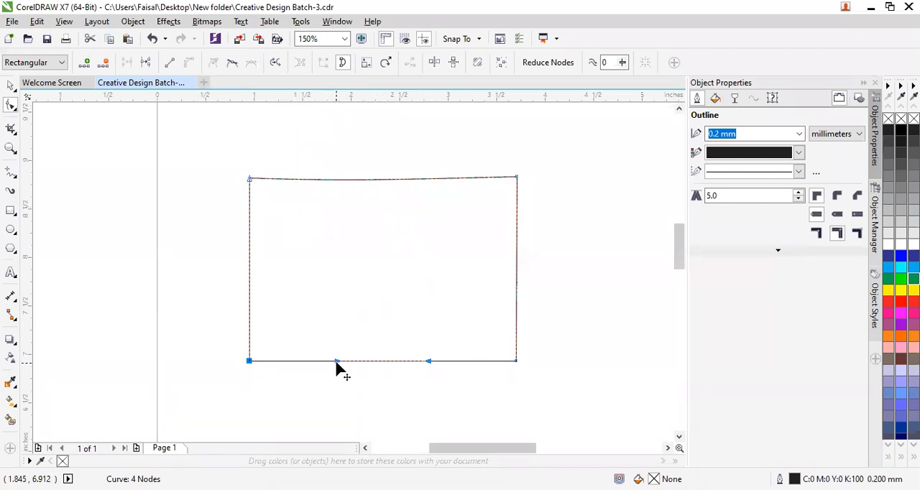
left_click_drag(335, 362, 292, 315)
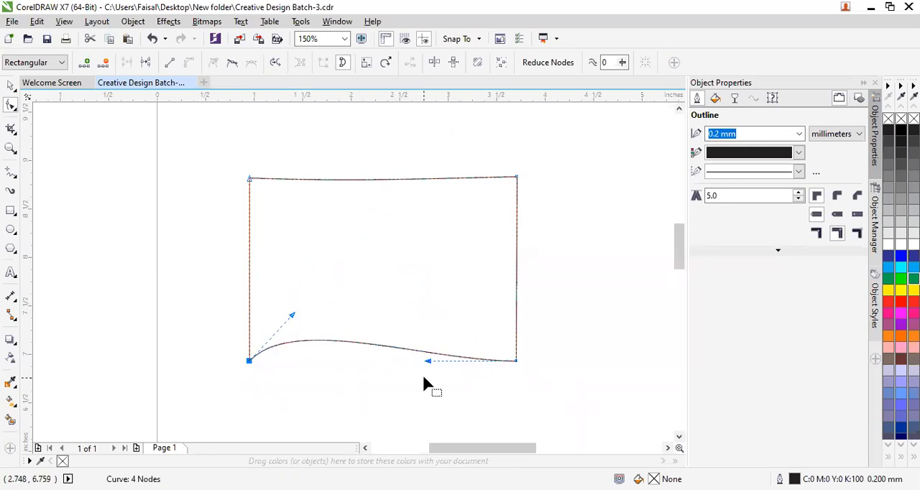
left_click(429, 362)
left_click_drag(429, 363, 456, 420)
left_click(553, 420)
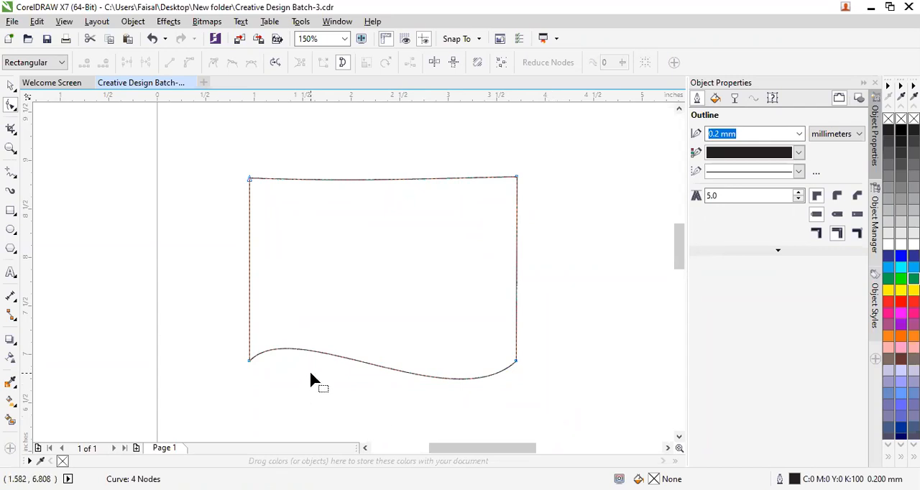
Undo the bottom edge's bends and curve conversion, and continue undoing back past the deletion of the right edge's middle node.
key("ctrl+z")
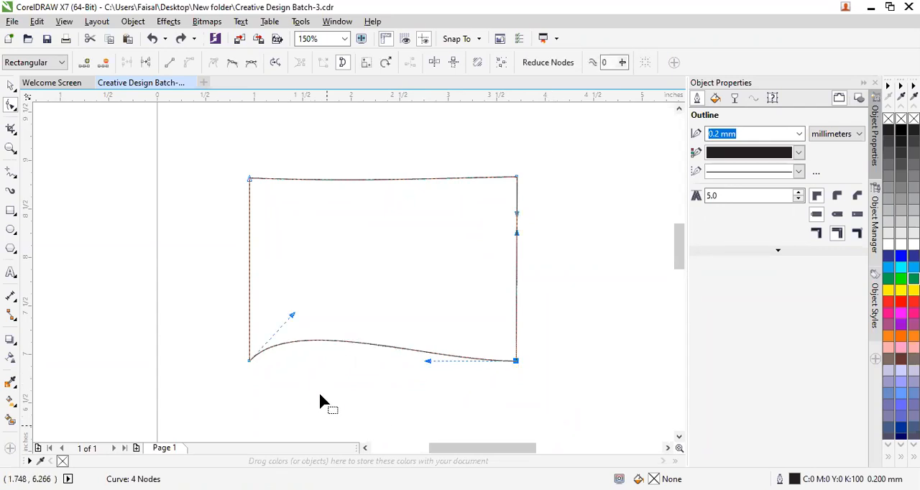
key("ctrl+z")
key("ctrl+z")
key("ctrl+z")
key("ctrl+z")
key("ctrl+z")
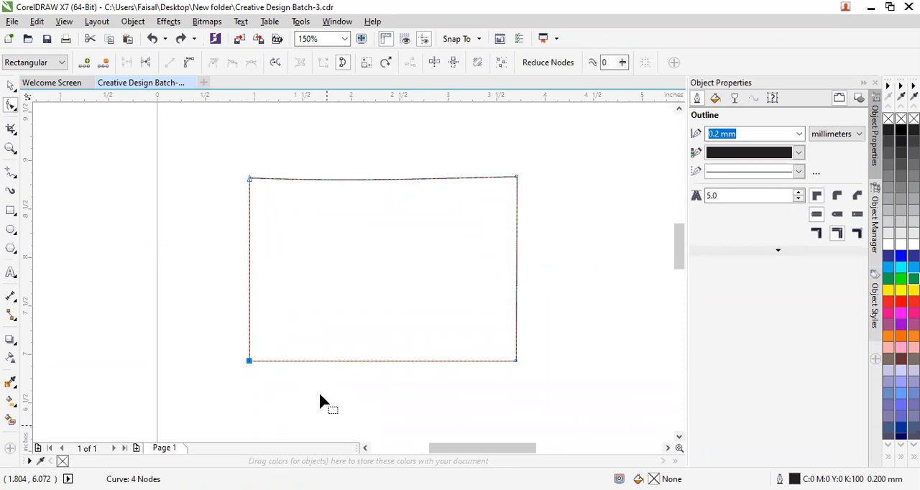
key("ctrl+z")
key("ctrl+z")
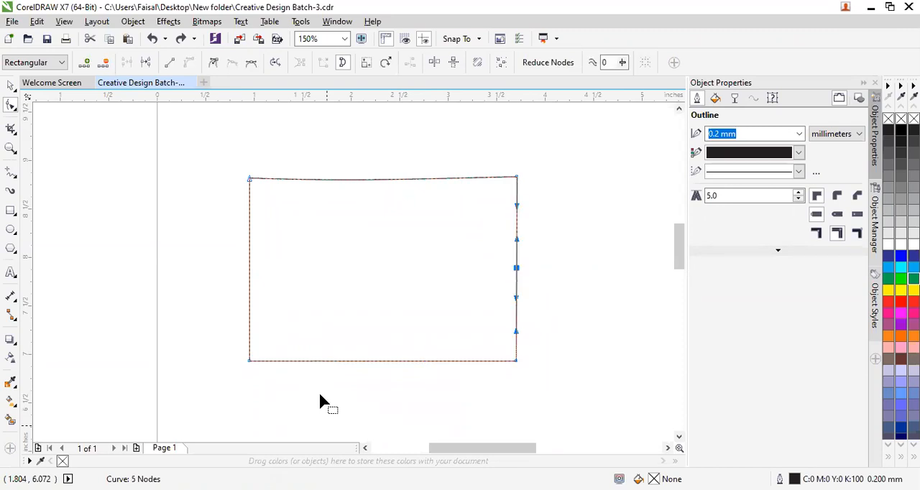
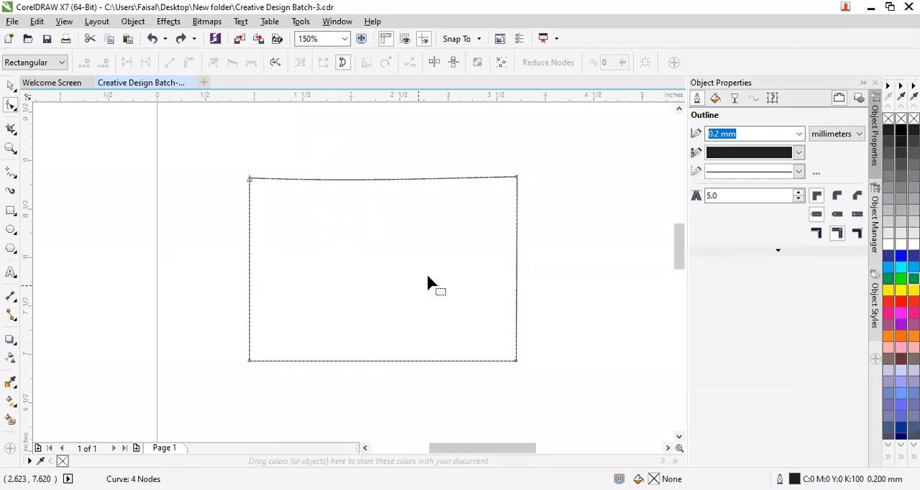
Bend the shape's top edge into a wave with its curve handles, rising near the upper-left corner and dipping near the upper-right.
left_click(518, 359)
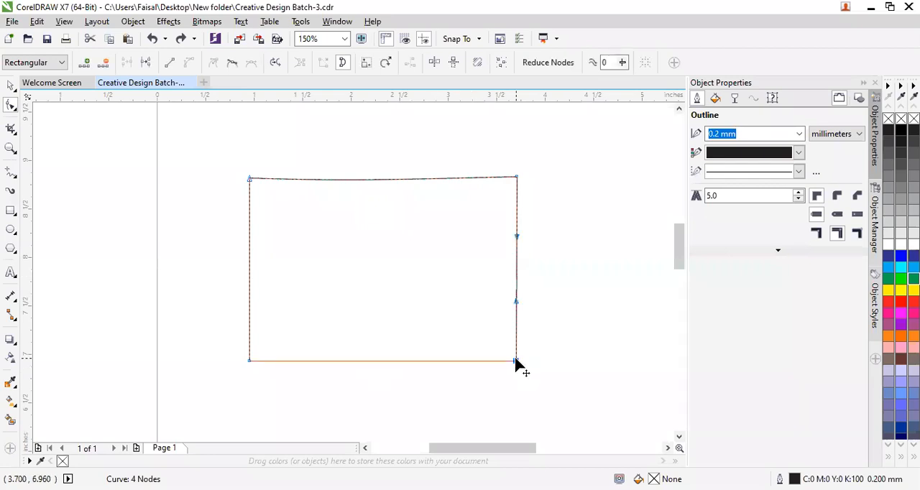
left_click(515, 177)
left_click_drag(405, 185, 409, 247)
left_click_drag(350, 182, 353, 140)
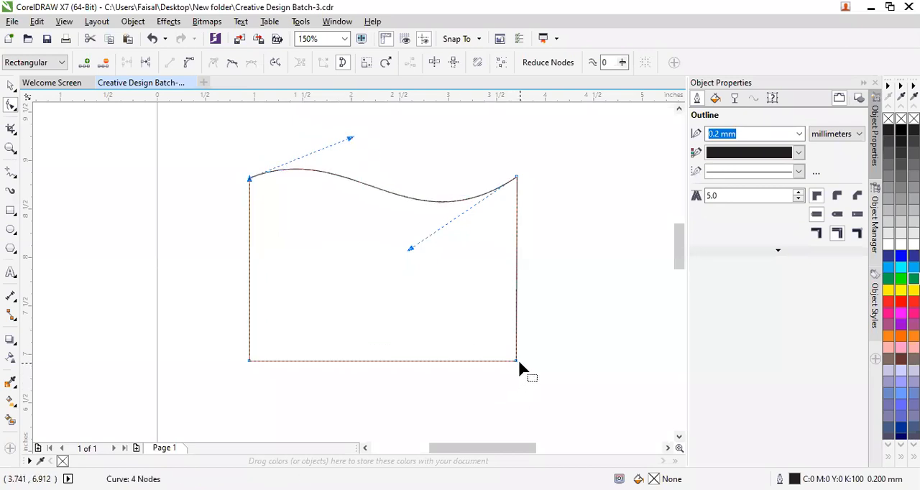
Convert the bottom edge to a curve and bend it into a matching wave, rising near the lower-left corner and dipping near the lower-right.
left_click(517, 362)
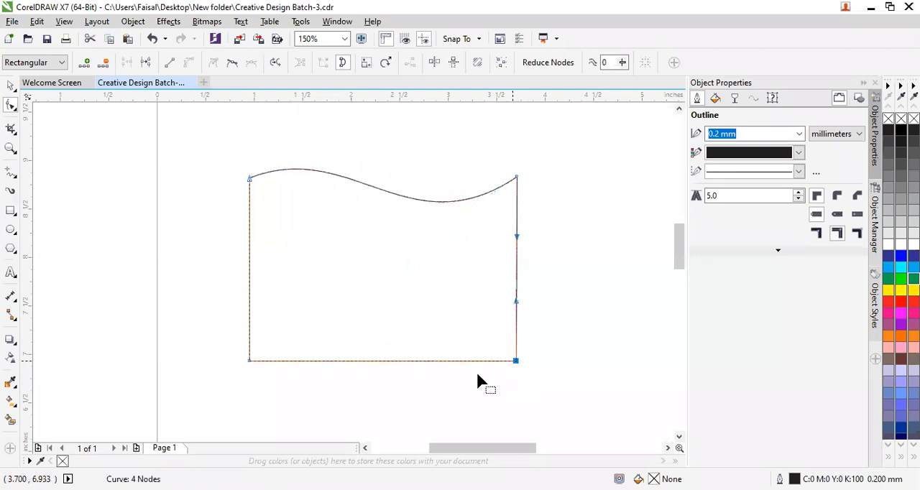
left_click(248, 361)
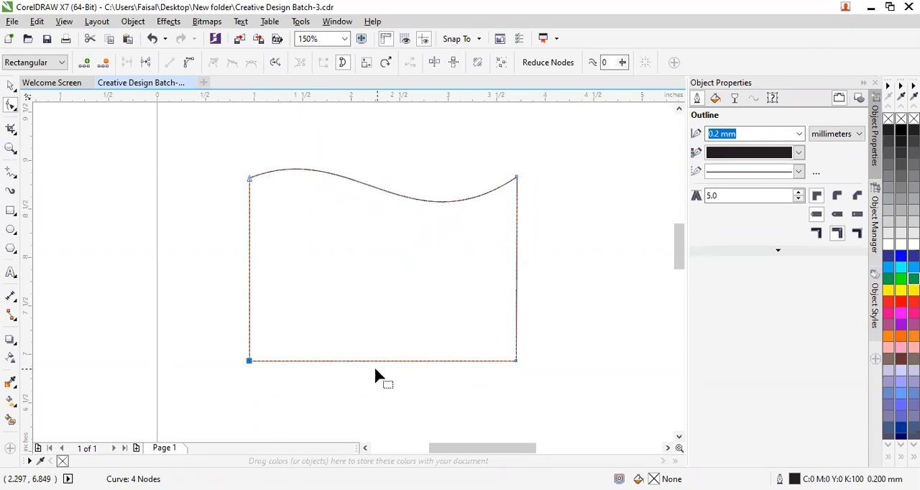
left_click(188, 63)
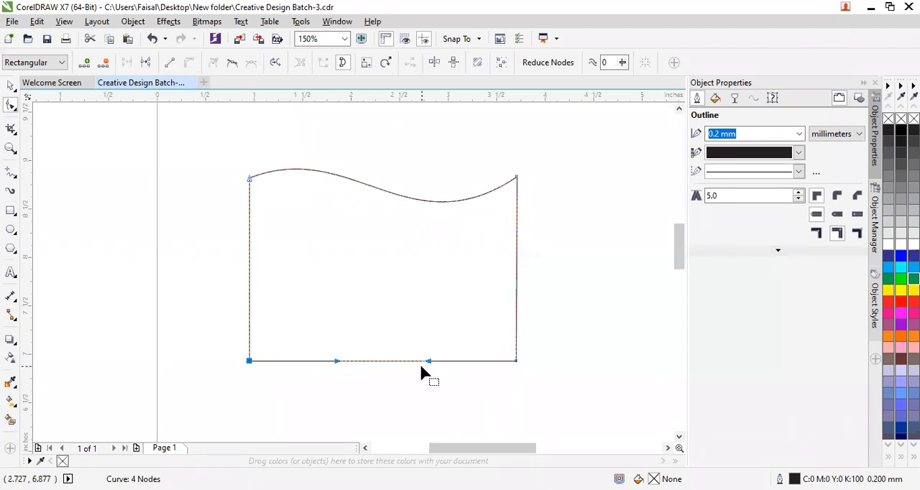
left_click_drag(428, 363, 429, 415)
left_click_drag(337, 362, 332, 305)
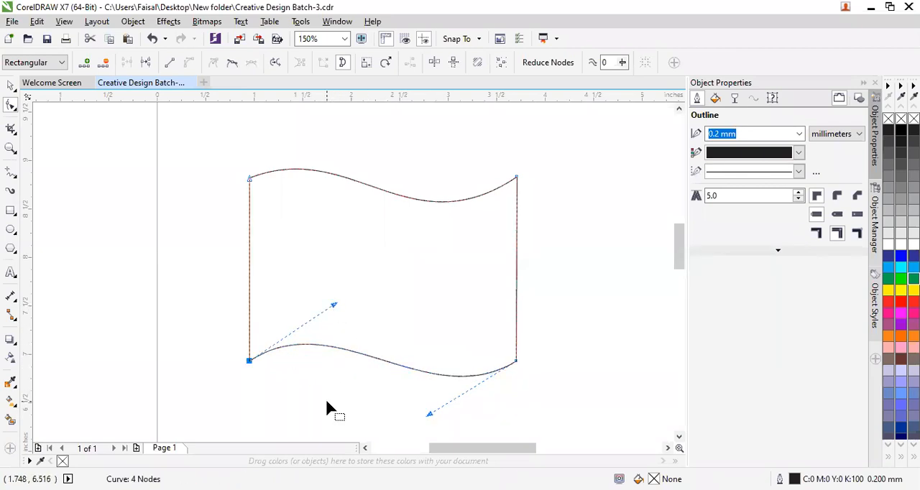
left_click(329, 409)
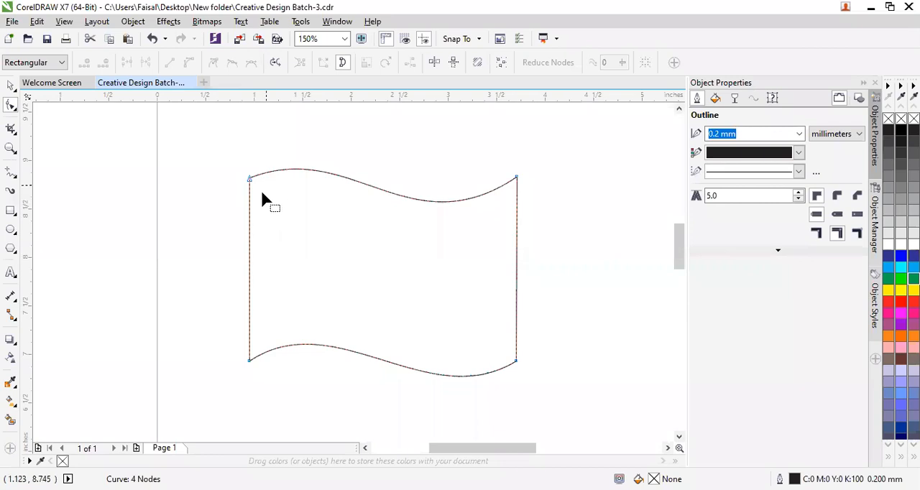
Draw a five-pointed star about 0.24 by 0.31 inches in the empty area left of the page.
left_click(18, 255)
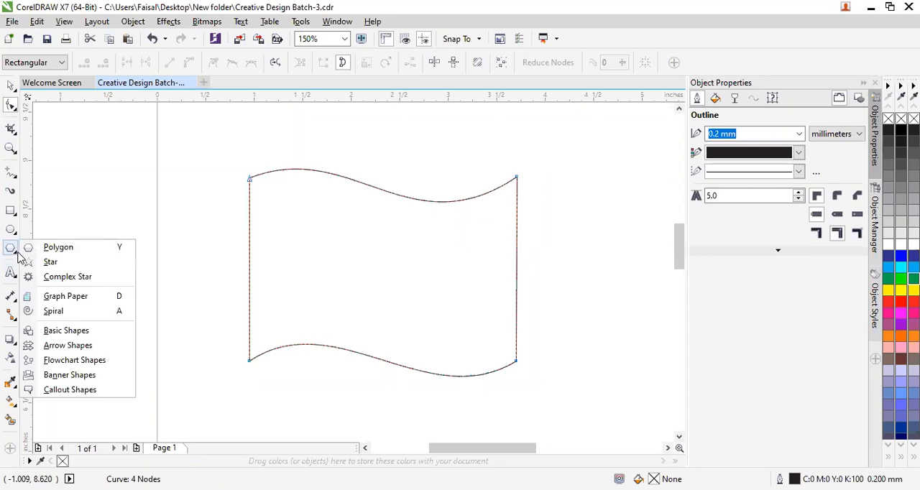
left_click(63, 268)
left_click_drag(101, 221, 123, 251)
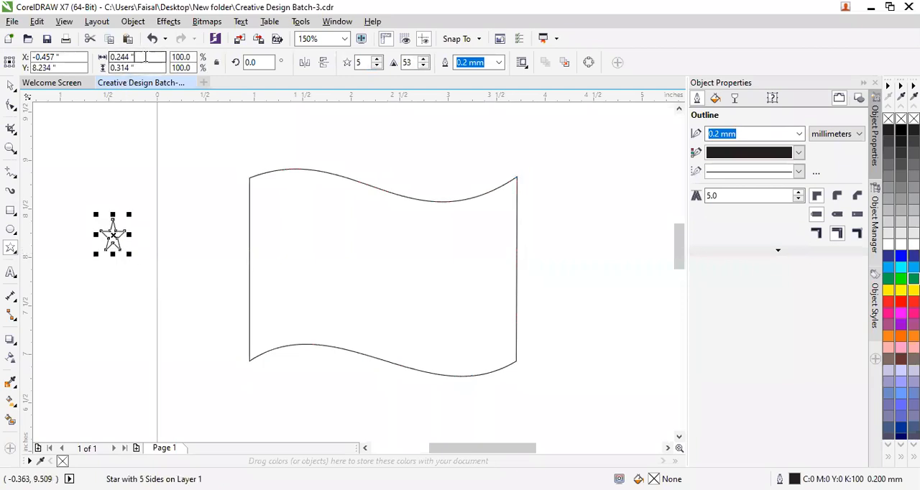
Set the star's width to 2.5 inches.
left_click_drag(143, 56, 77, 57)
type("2")
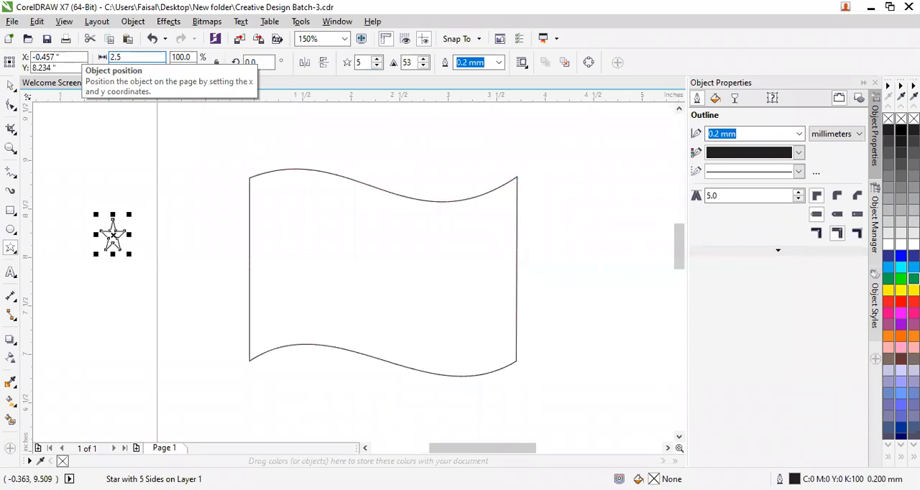
type(".5")
key("Return")
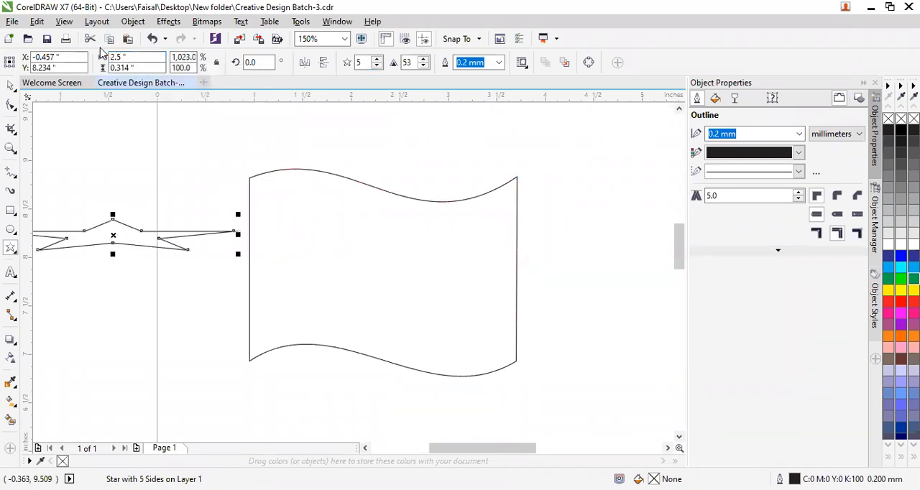
Set both the star's width and height to 0.25 inches and deselect it.
left_click_drag(125, 56, 101, 57)
type("0.25")
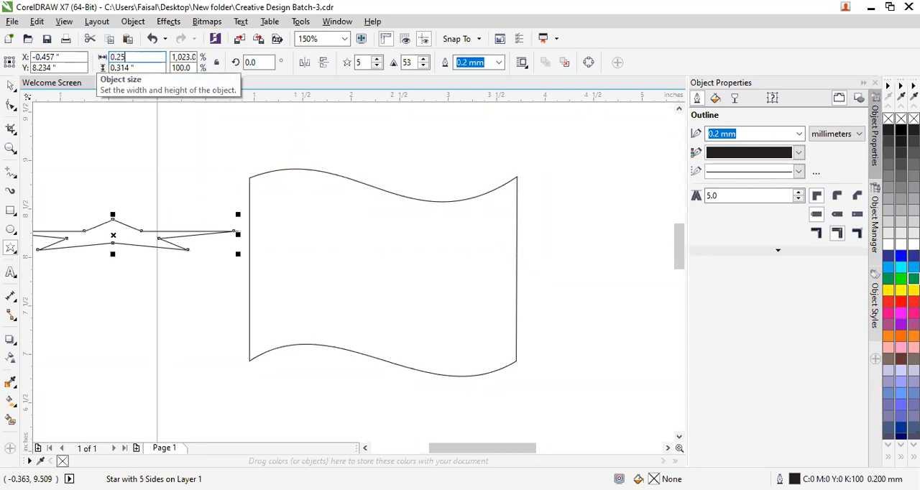
key("Return")
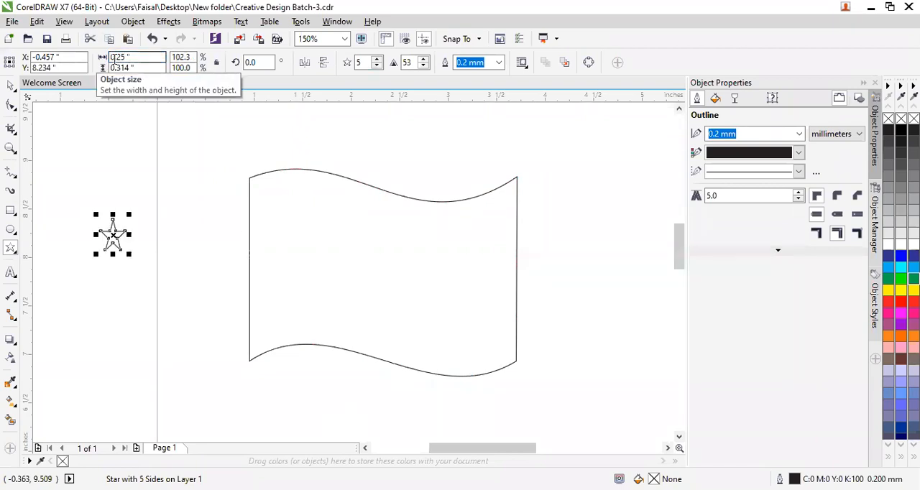
left_click_drag(134, 68, 67, 71)
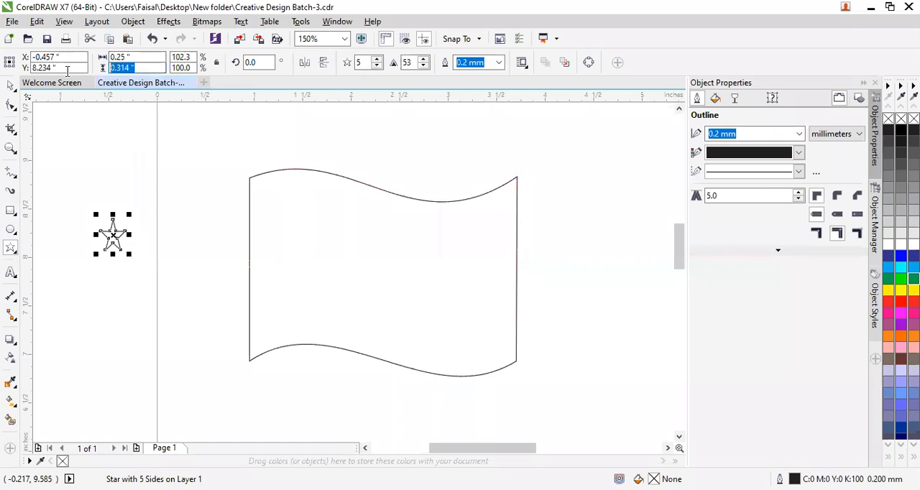
type("0.25")
key("Return")
left_click(124, 301)
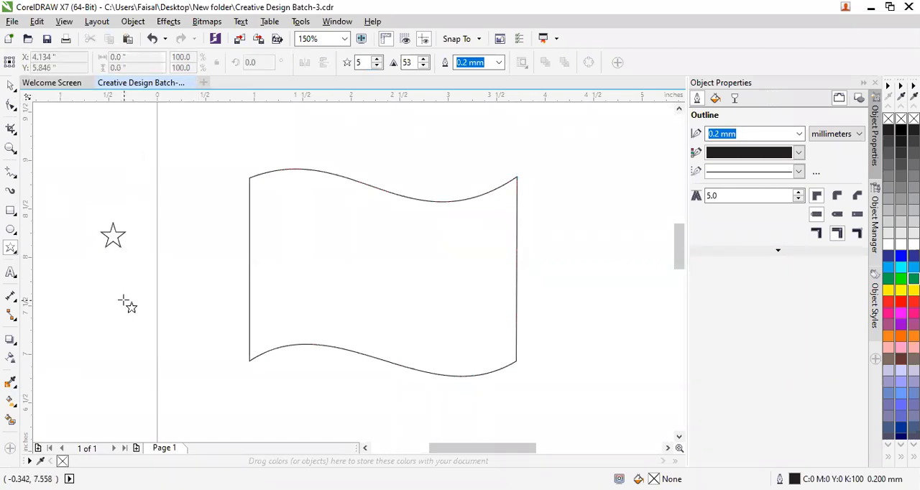
Move the star inside the wavy flag shape, slightly right of its centre, and deselect it.
left_click(11, 85)
left_click_drag(109, 243, 419, 259)
left_click(165, 255)
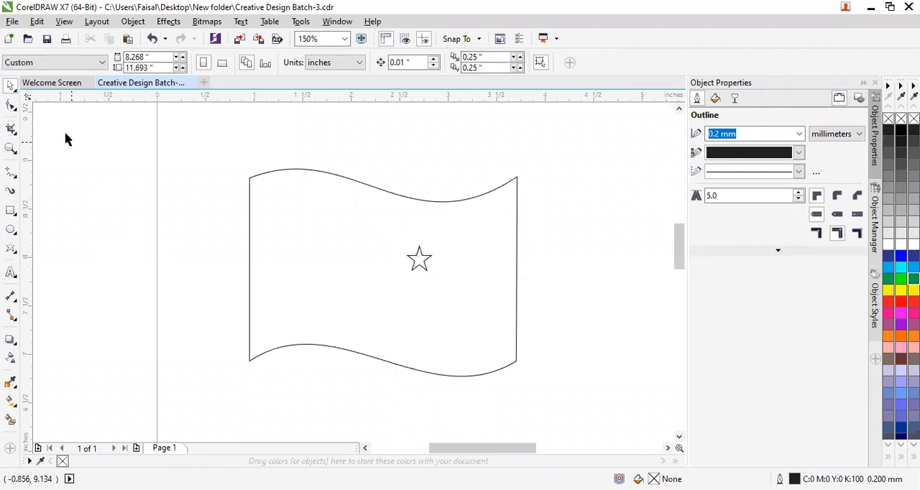
Draw an ellipse about 0.75 by 0.83 inches in the empty area left of the page.
left_click(12, 252)
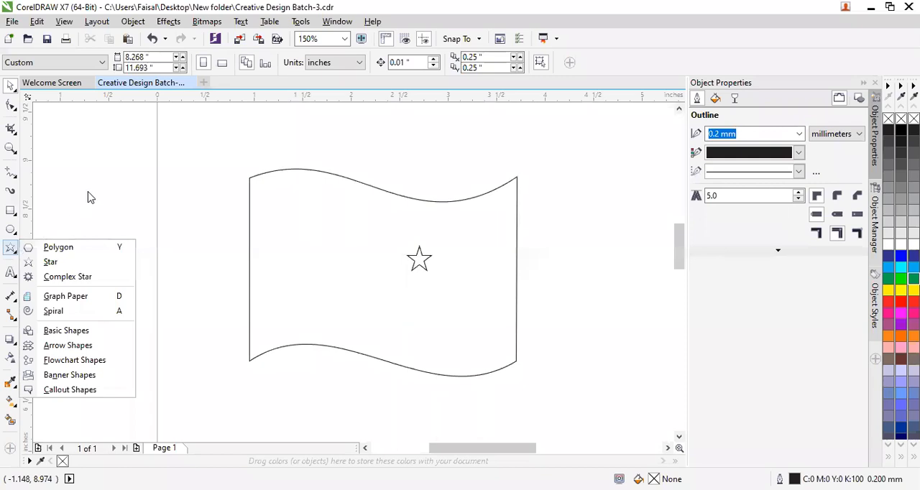
left_click(88, 196)
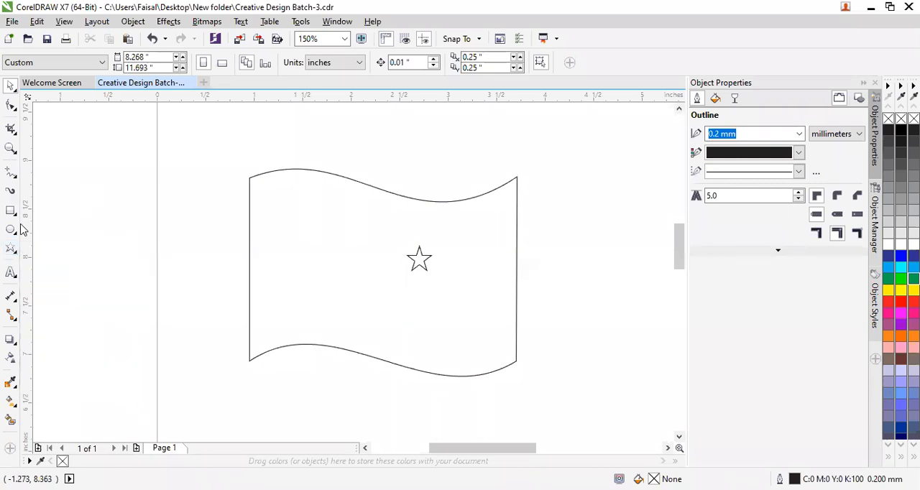
left_click(13, 231)
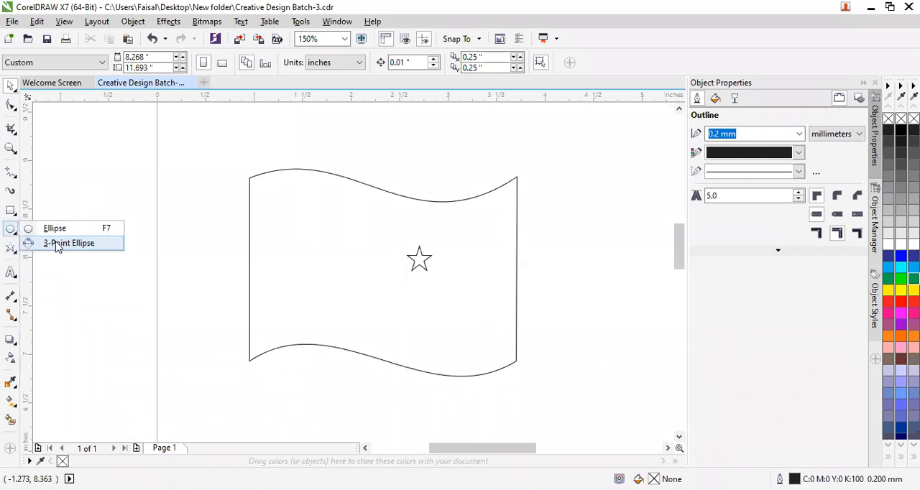
left_click(62, 230)
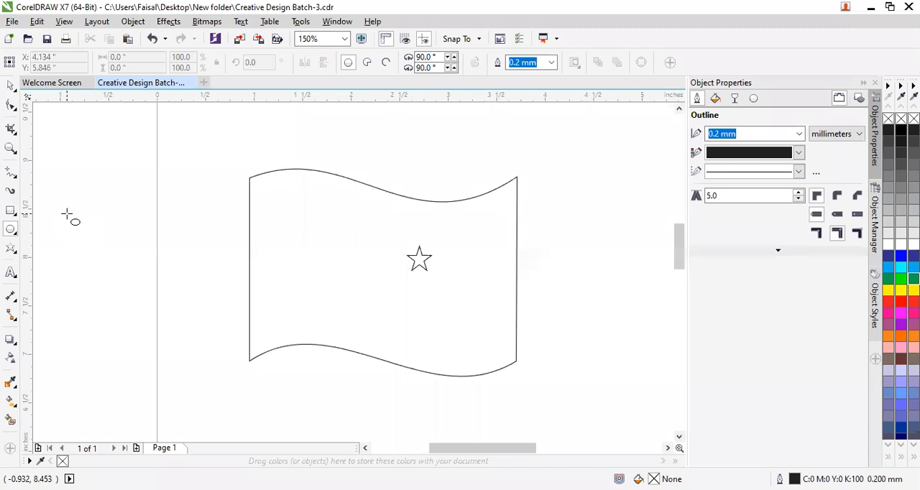
left_click_drag(67, 214, 139, 294)
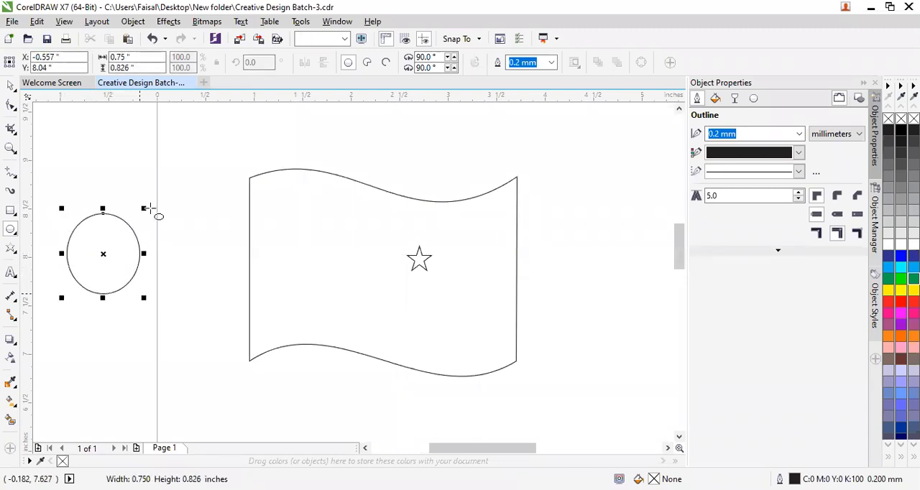
Make the ellipse a circle by setting its width and height to 0.75 inches.
left_click(129, 57)
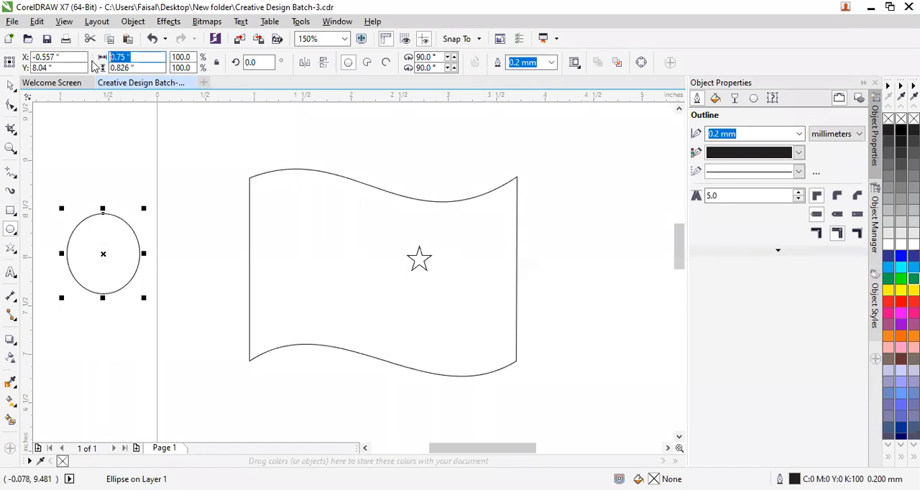
type("0.")
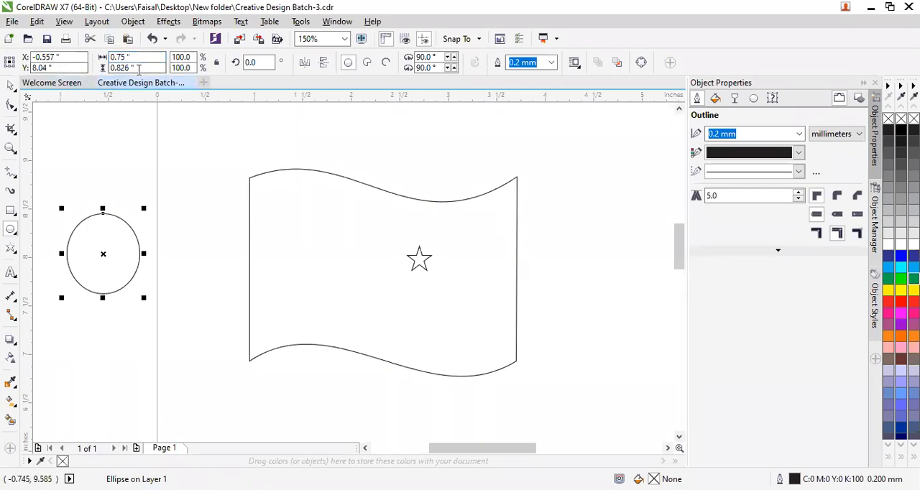
key("Tab")
type("0")
key("Return")
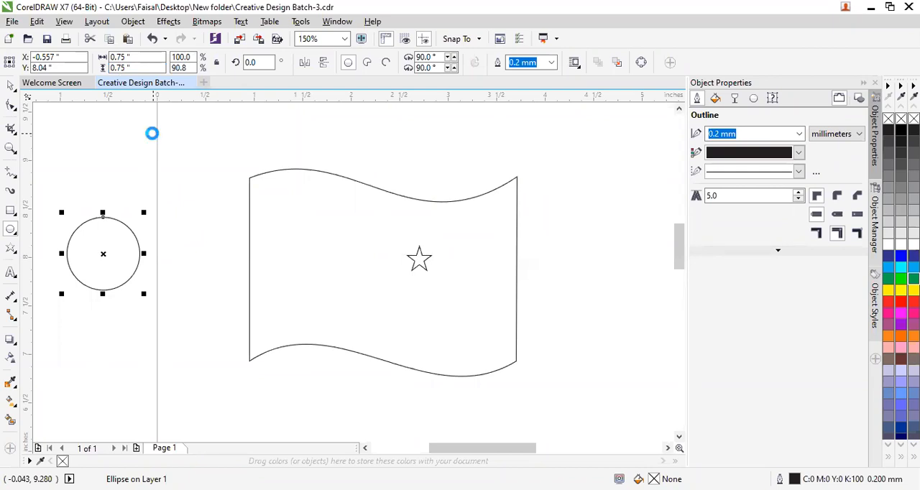
Duplicate the circle and offset the copy slightly up and to the right so that the two circles overlap.
left_click_drag(112, 260, 124, 214)
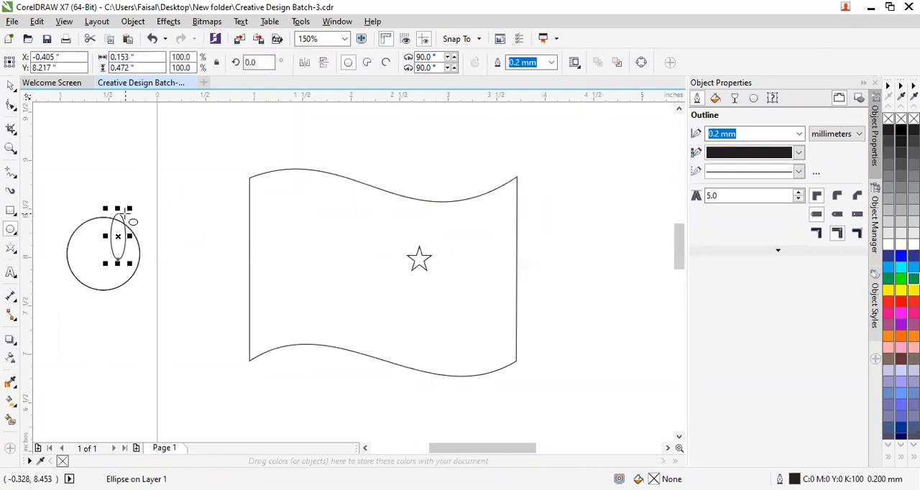
key("ctrl+z")
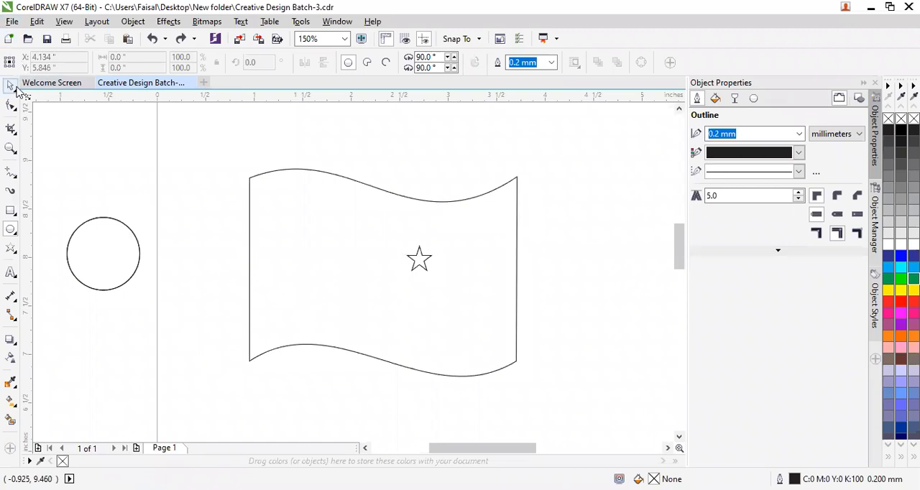
left_click(11, 86)
mouse_move(104, 253)
left_mouse_down()
mouse_move(116, 232)
mouse_move(109, 243)
left_mouse_up()
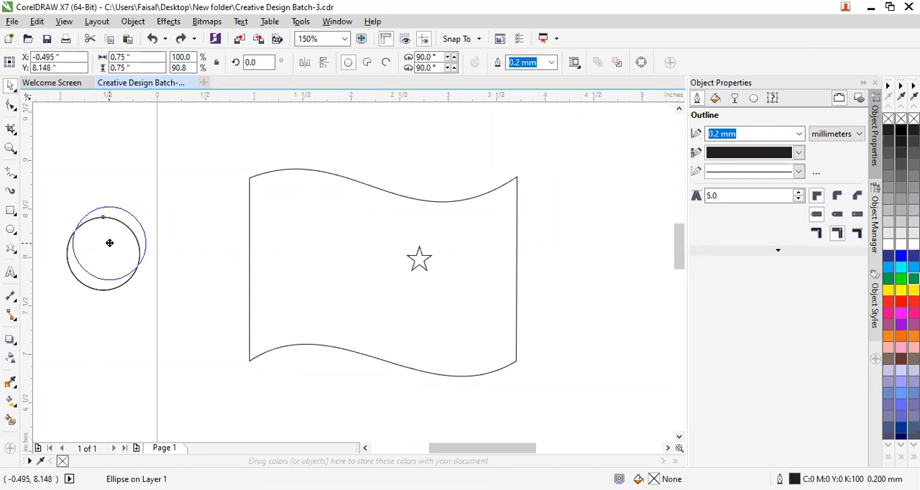
left_click_drag(109, 243, 111, 246)
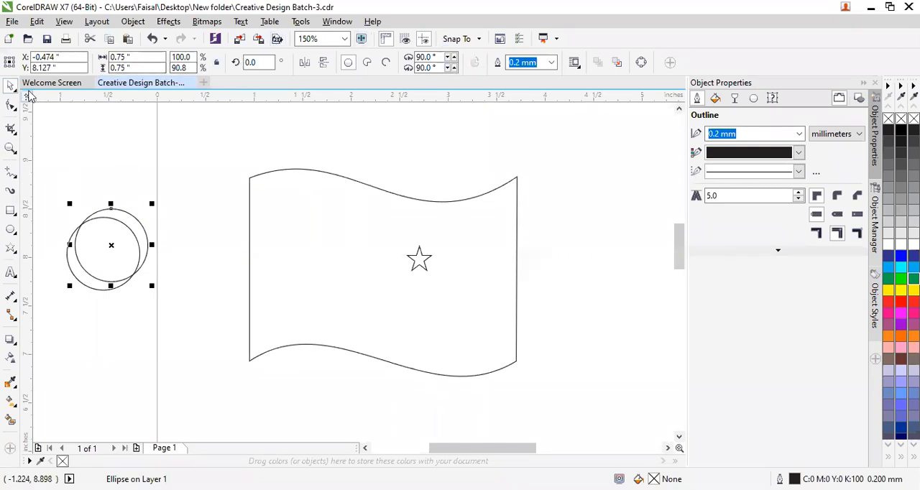
Cut a crescent from the two overlapping circles with Back minus front and deselect it.
left_click_drag(177, 201, 47, 325)
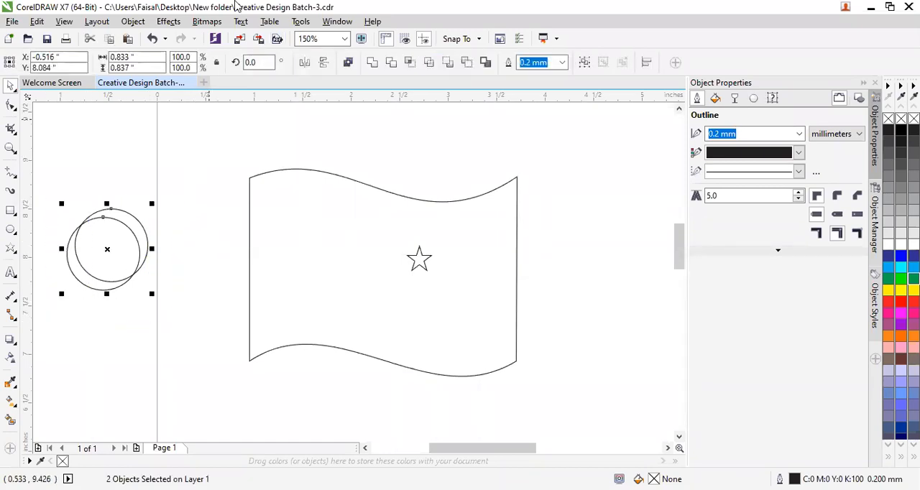
left_click(465, 68)
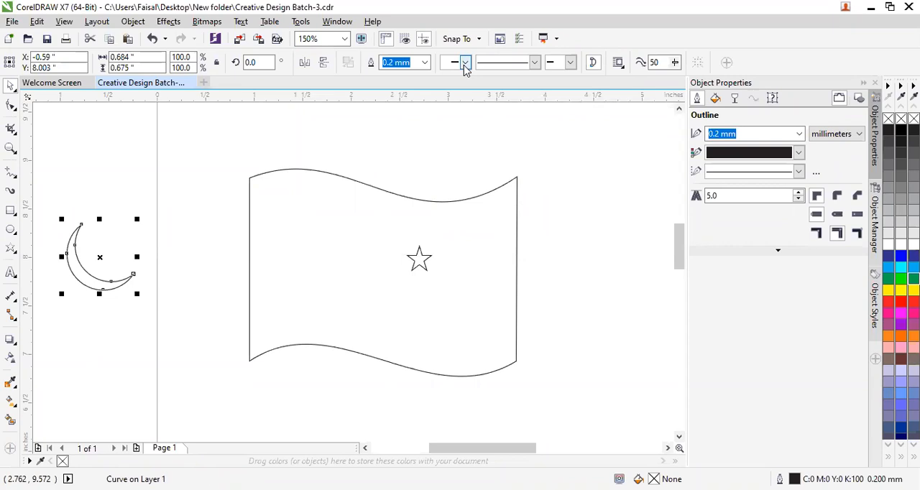
left_click(113, 425)
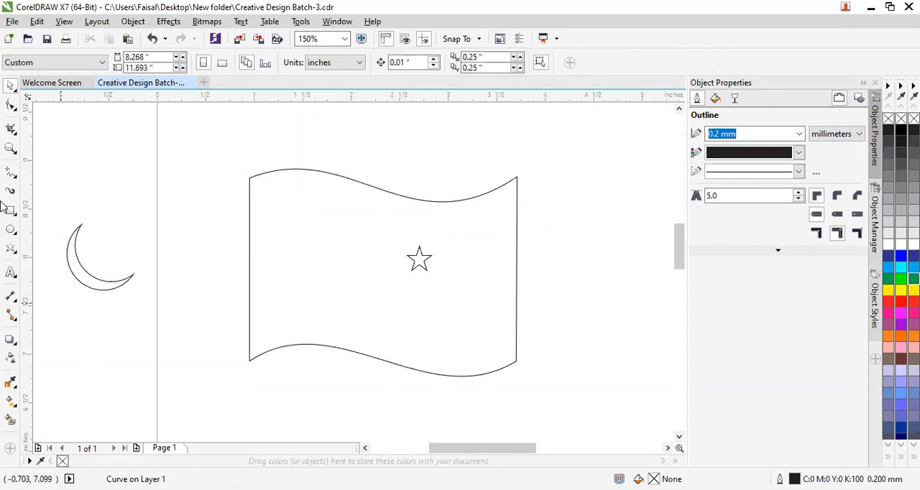
Enlarge the crescent proportionally to about 1.05 inches wide and deselect it.
left_click(89, 280)
left_click_drag(137, 294, 205, 332)
left_click(89, 345)
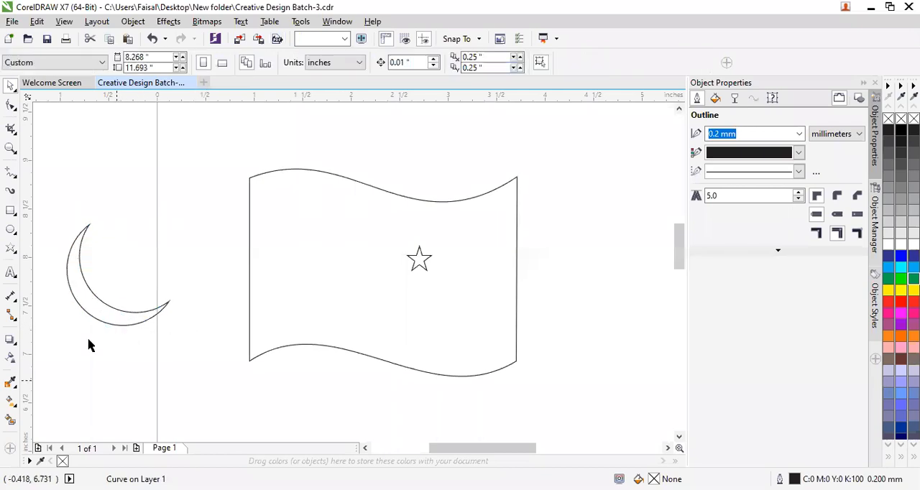
Move the crescent inside the flag so that it curves around the star from the lower left.
left_click_drag(86, 302, 383, 292)
key("F10")
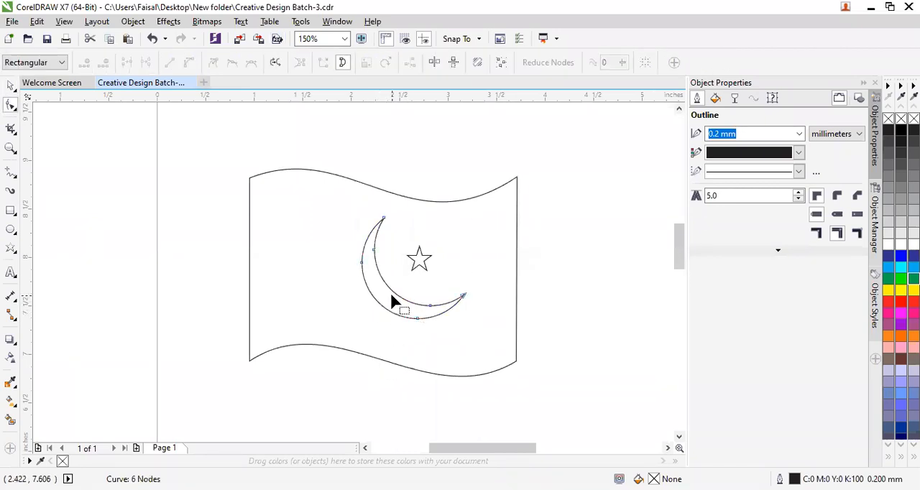
left_click(11, 85)
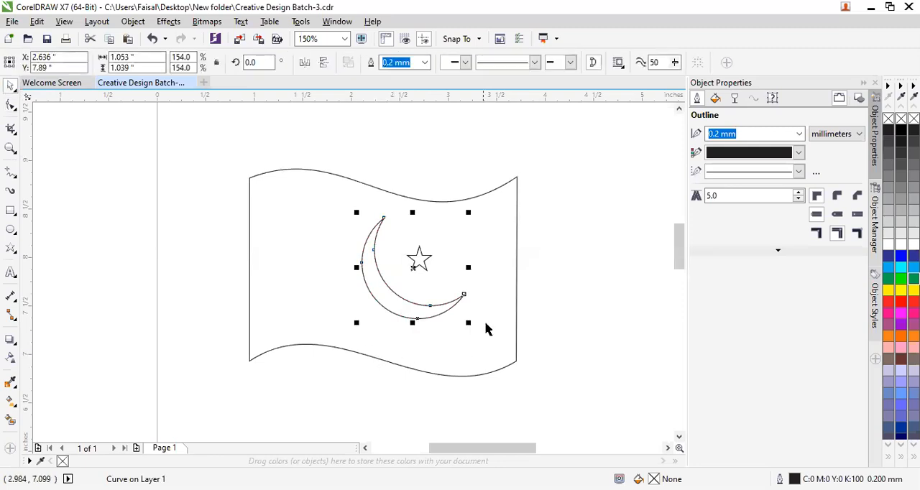
Rotate the crescent slightly clockwise around the star and select the flag outline.
left_click(435, 308)
left_click_drag(469, 326, 456, 331)
left_click(431, 363)
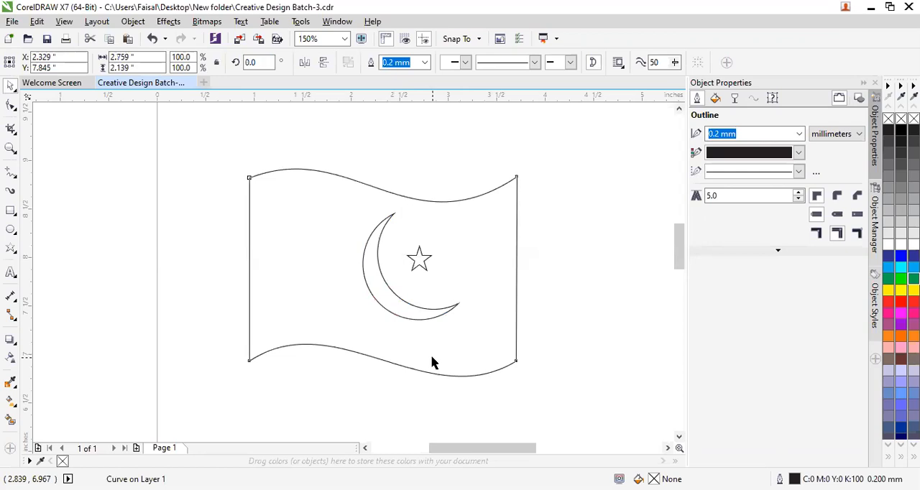
Deselect the flag and draw a vertical Freehand line about 1.81 inches long near its left edge, from the upper curve to the lower curve.
left_click(329, 373)
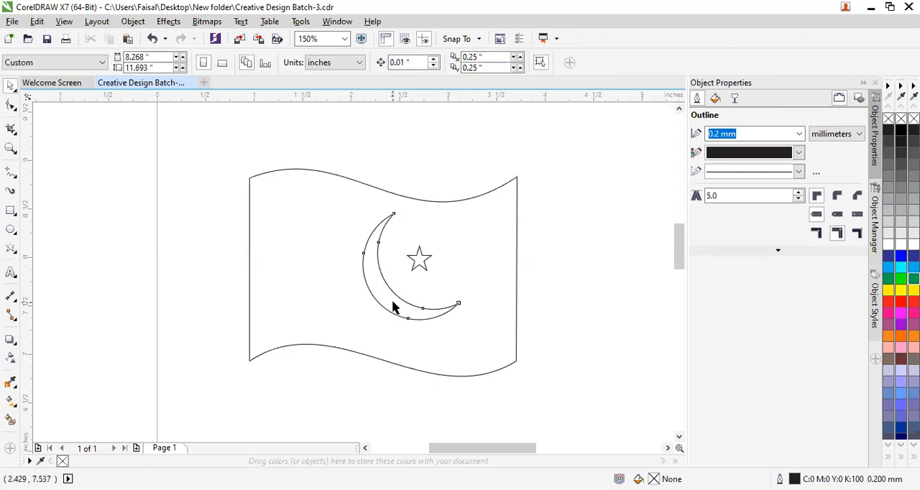
left_click(394, 308)
left_click(401, 296)
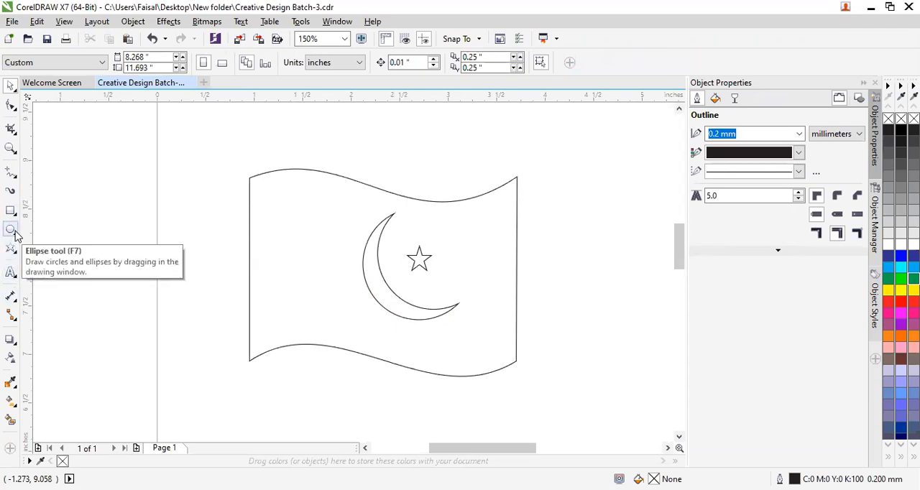
left_click(13, 175)
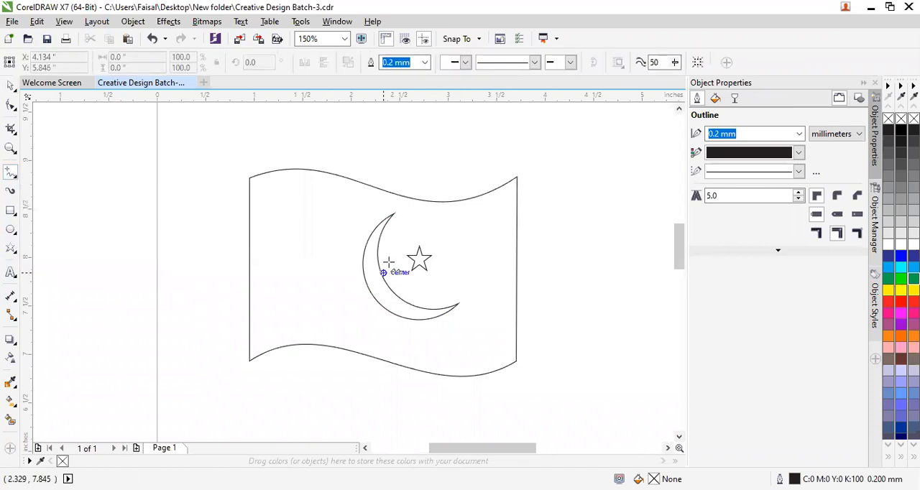
left_click(298, 169)
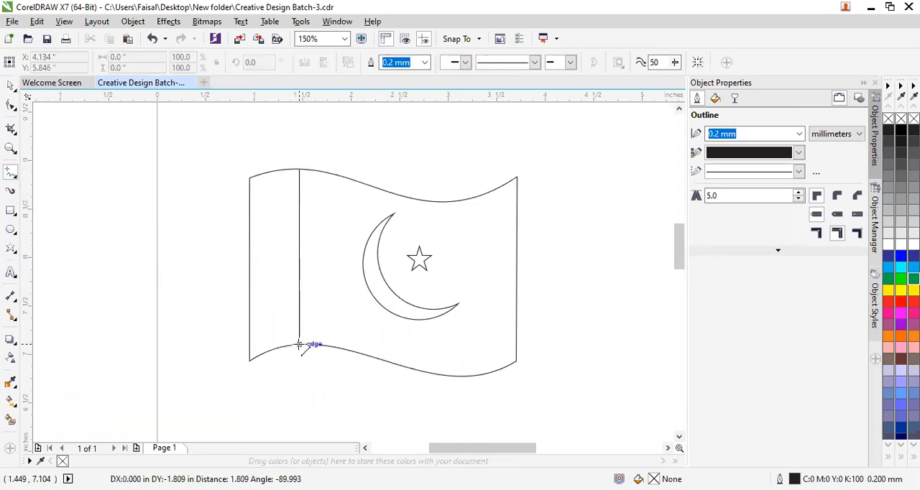
left_click(299, 346)
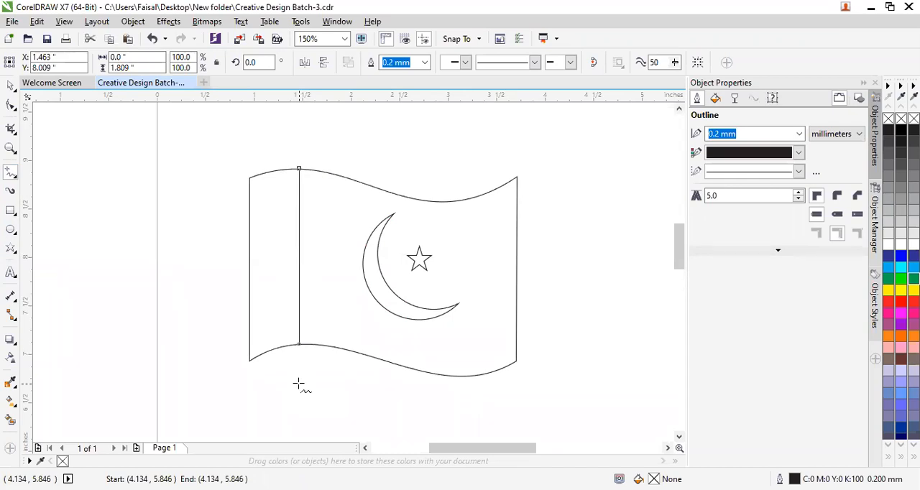
left_click(299, 386)
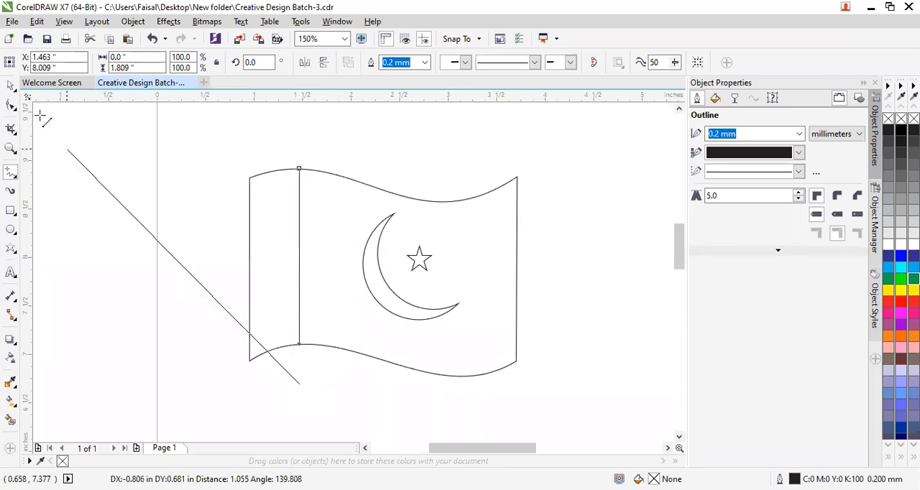
left_click(293, 349)
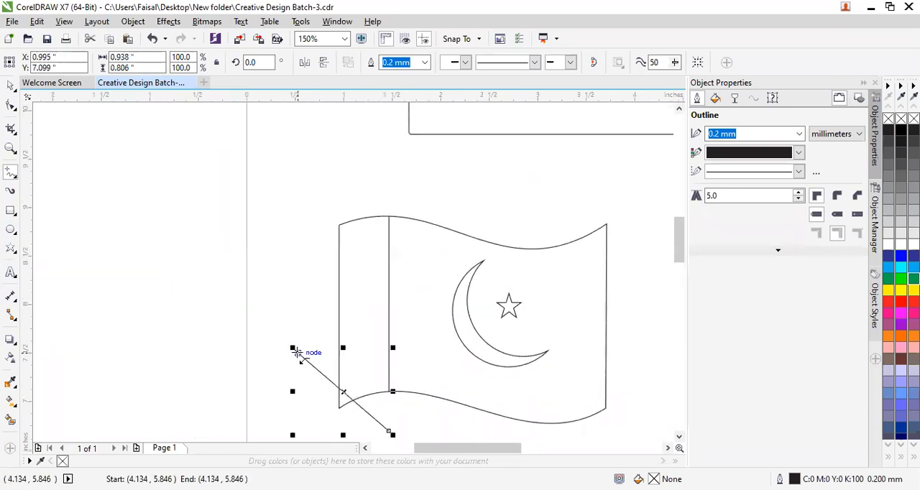
key("Delete")
left_click(11, 85)
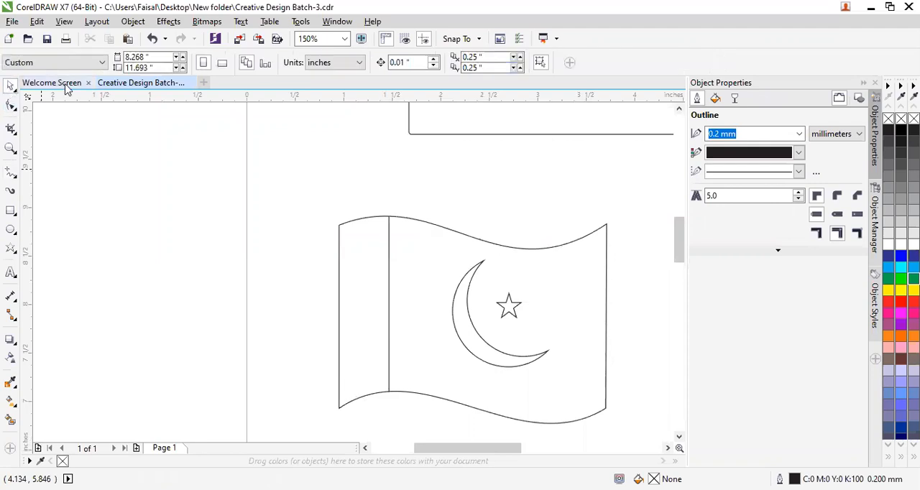
Smart Fill the flag area right of the vertical line, recolor it green (C:100 M:0 Y:100 K:0) and deselect it.
scroll(298, 306, "down", 2)
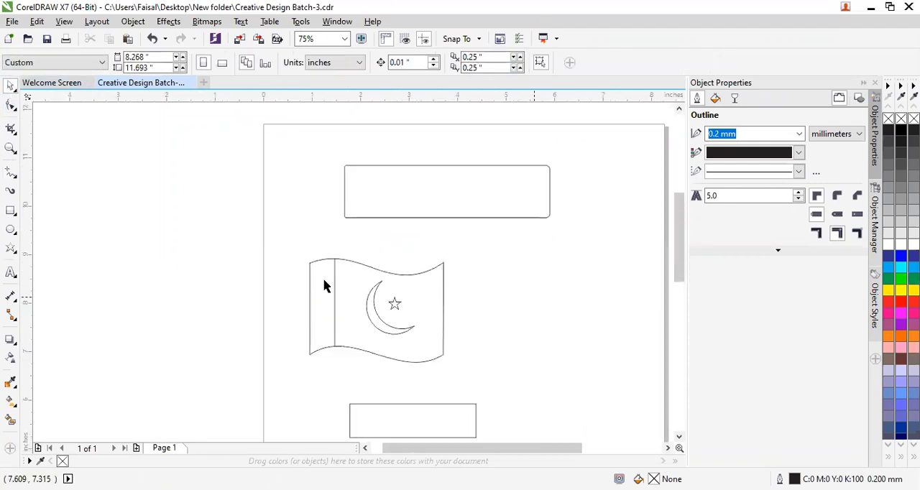
left_click(10, 423)
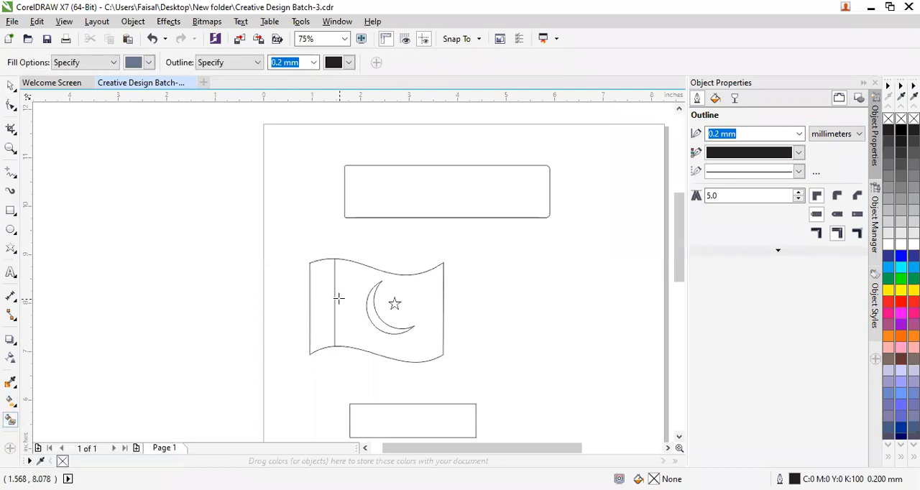
left_click(339, 300)
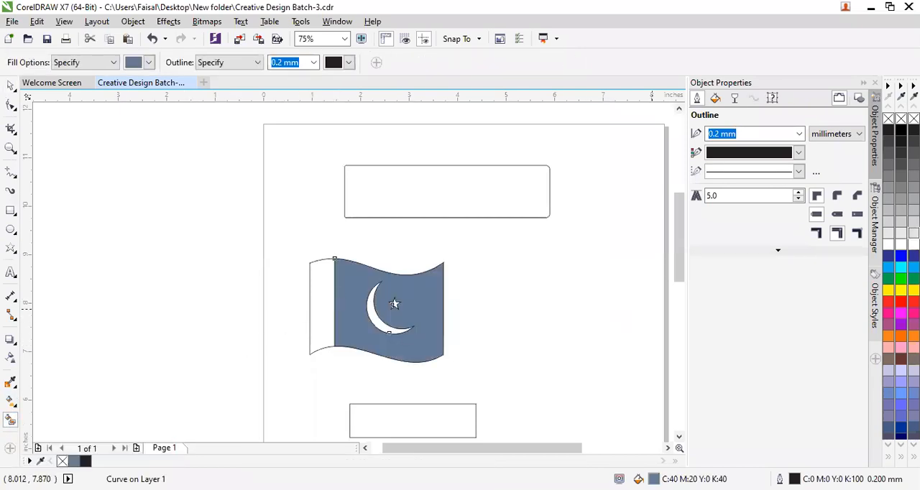
left_click(914, 279)
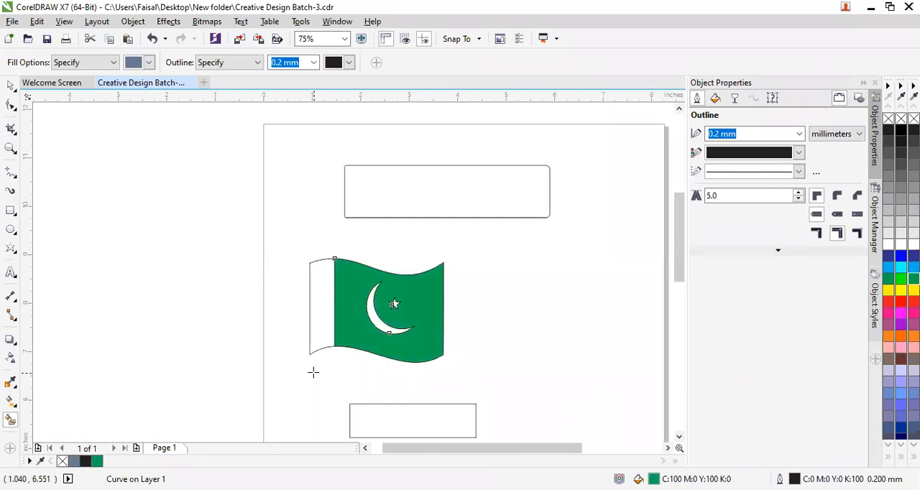
left_click(10, 86)
left_click(180, 230)
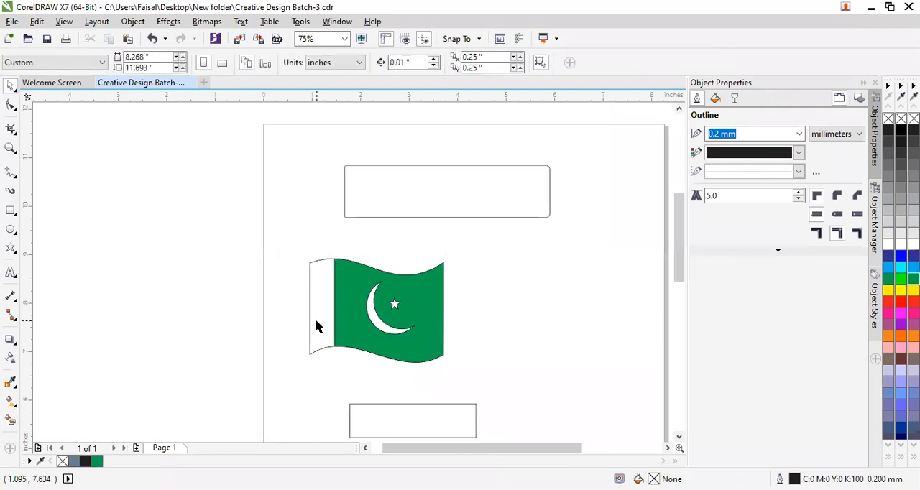
scroll(317, 328, "down", 2)
scroll(317, 327, "up", 4)
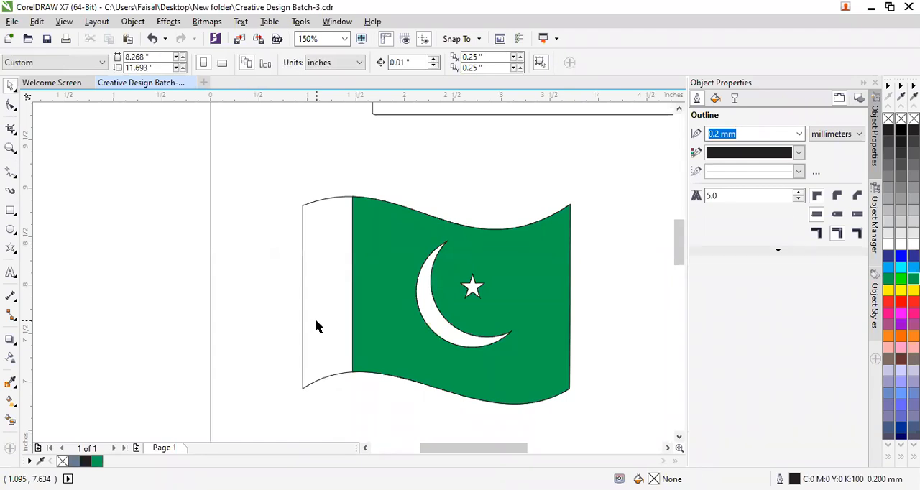
scroll(317, 328, "down", 1)
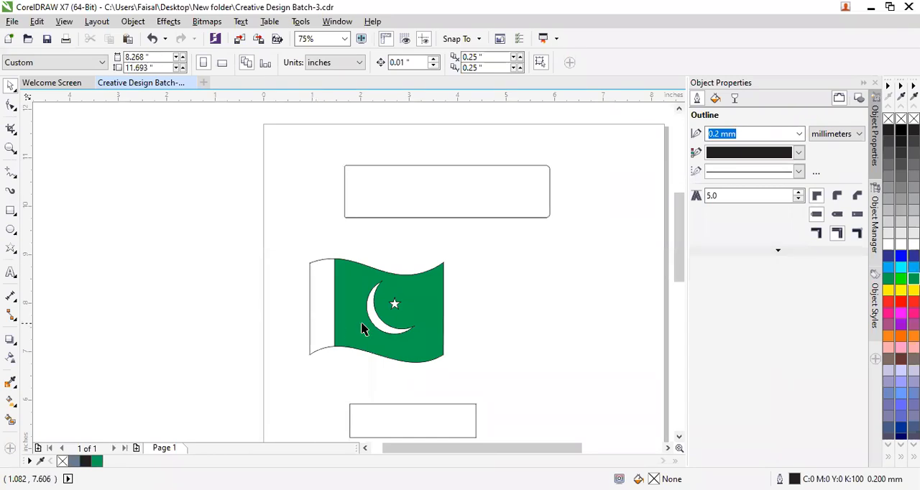
scroll(436, 319, "down", 1)
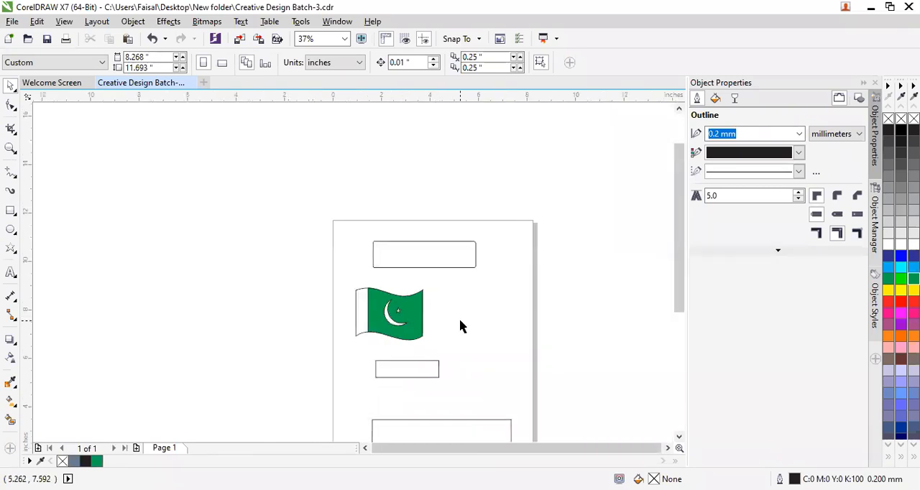
scroll(461, 326, "up", 1)
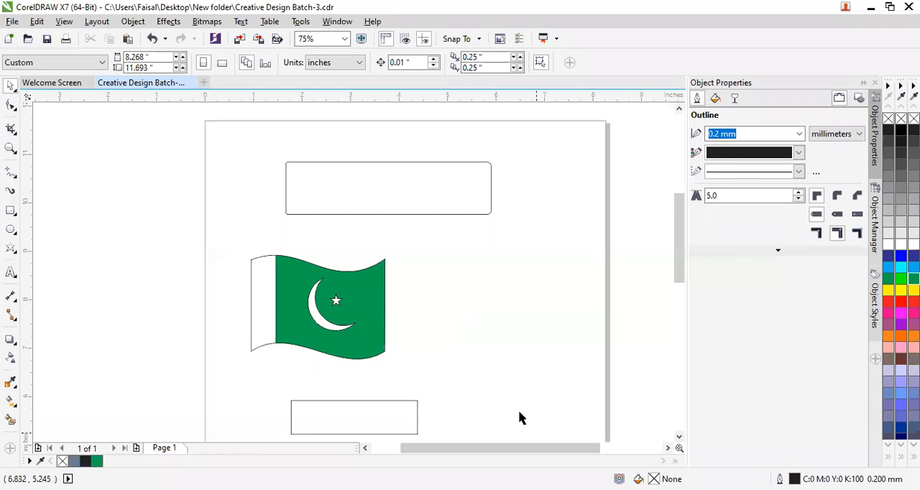
Create a 3.5 by 2 inch rectangle that exactly covers the business card page on Page 2.
key("ctrl+z")
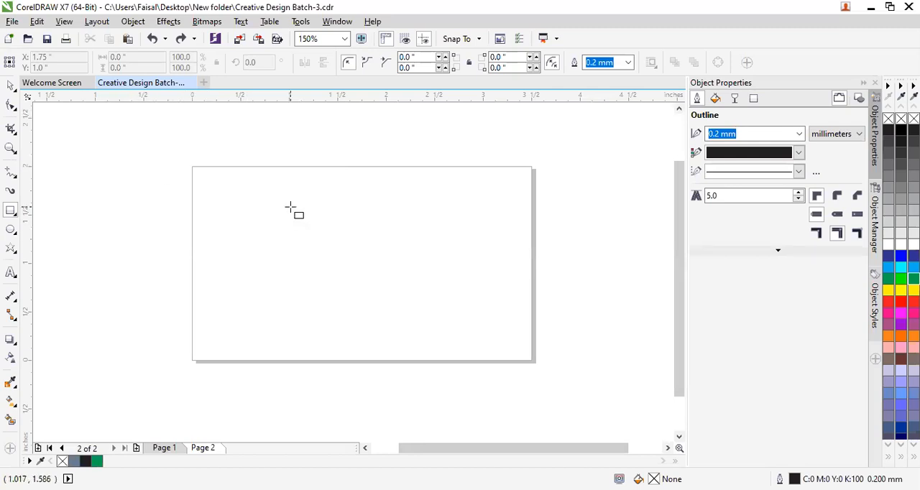
left_click(10, 86)
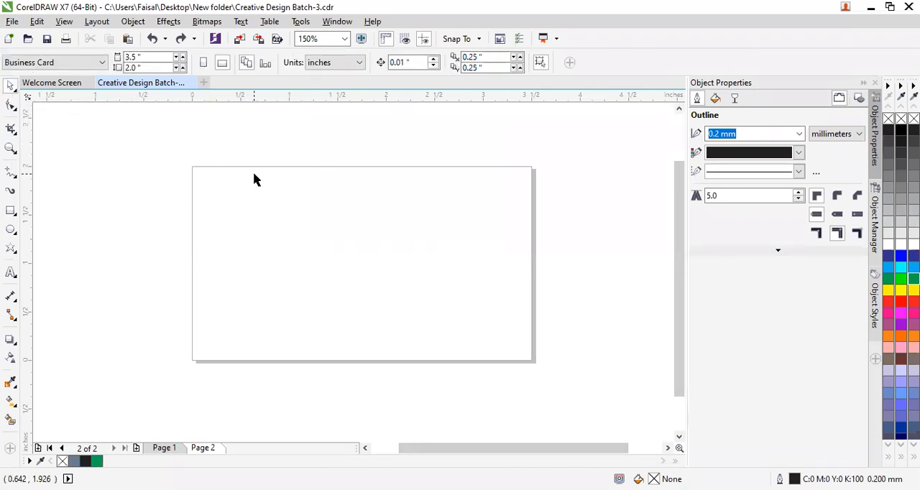
double_click(10, 213)
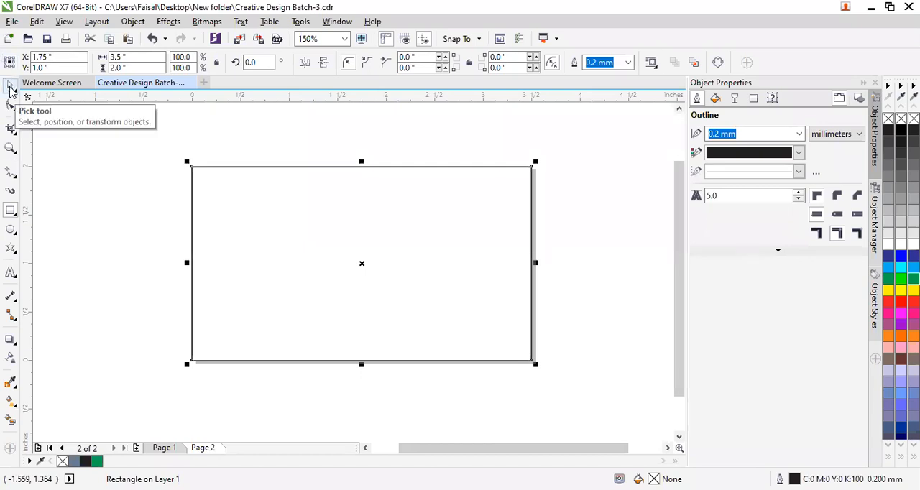
Place an overlapping copy of the page rectangle about 0.79 inches lower and nudge it right 0.02 inches so the side edges line up.
left_click_drag(319, 280, 286, 314)
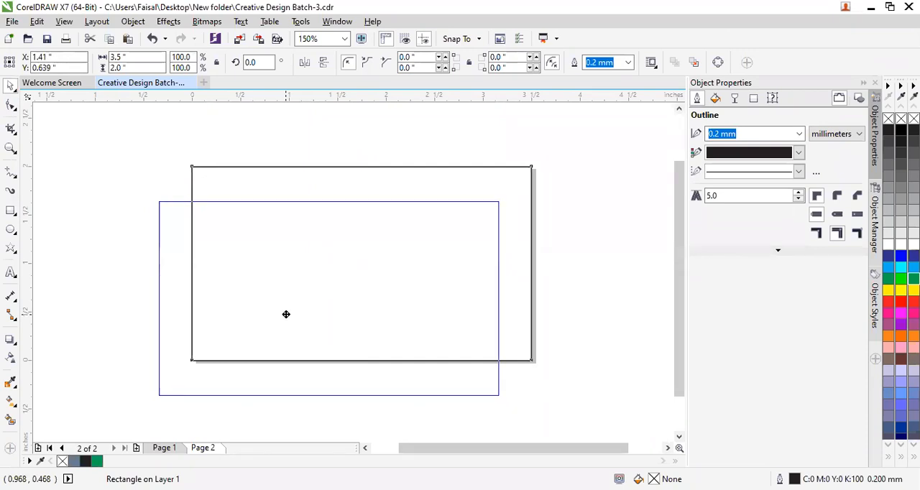
left_click_drag(286, 314, 318, 357)
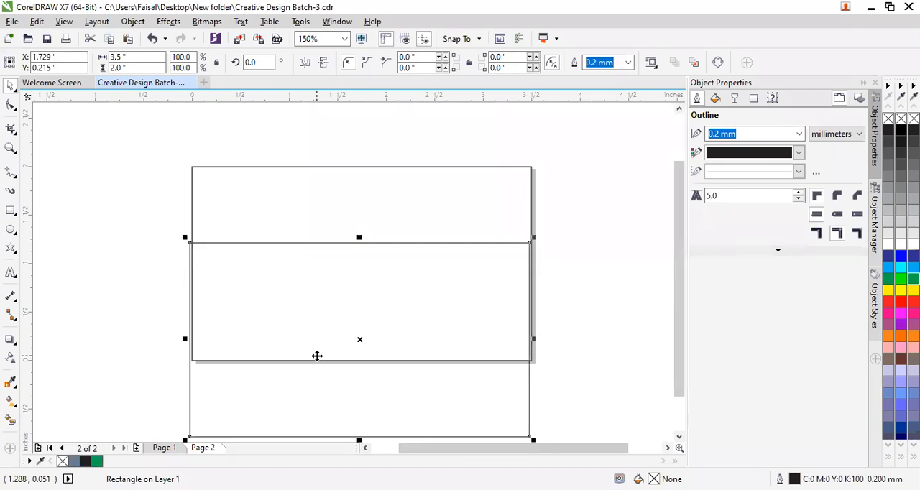
scroll(578, 284, "up", 1)
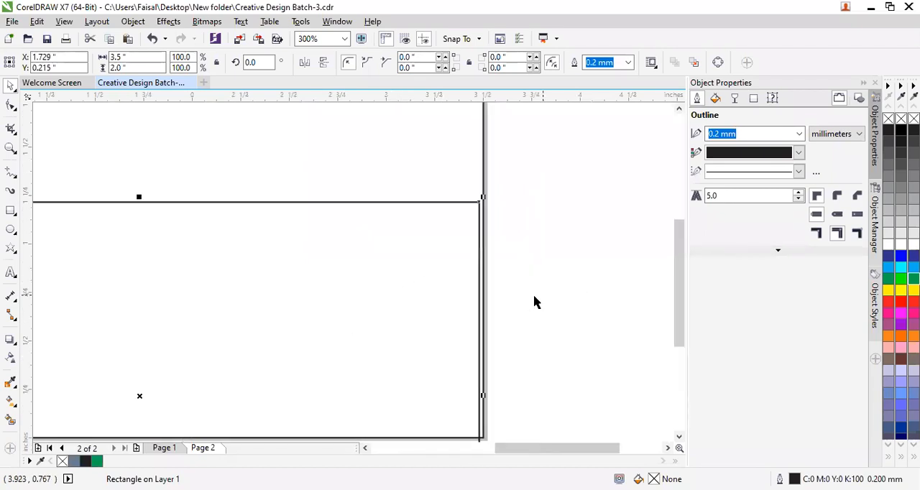
scroll(450, 305, "down", 1)
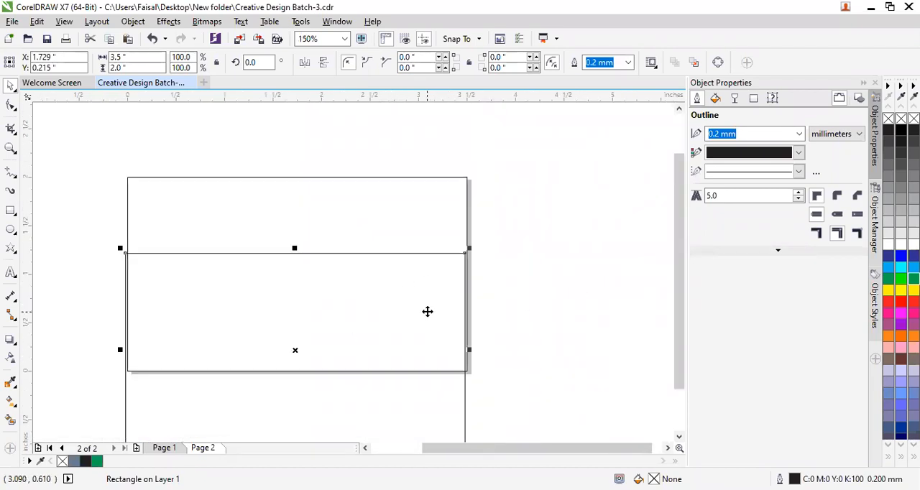
key("Right")
key("Right")
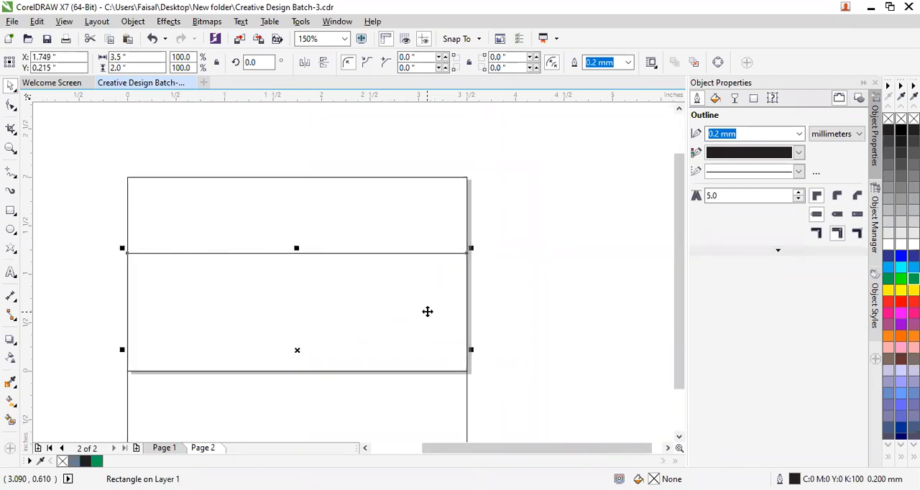
scroll(428, 311, "up", 1)
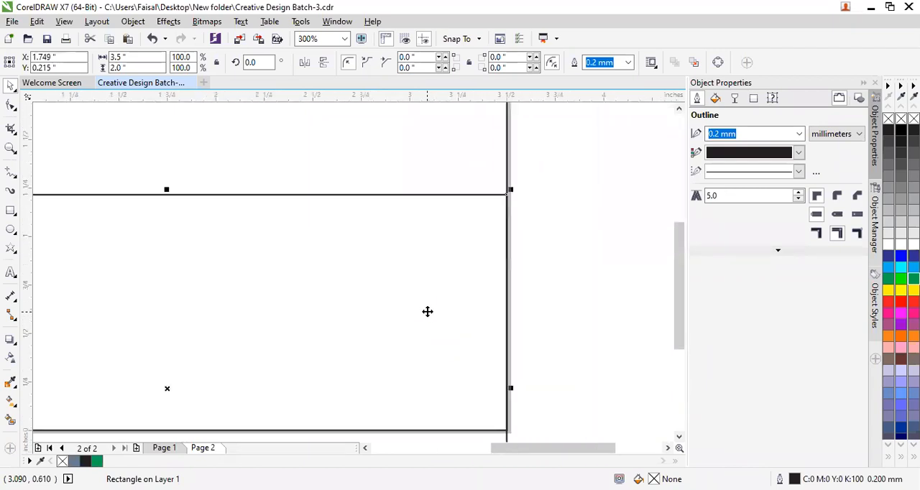
scroll(427, 311, "down", 1)
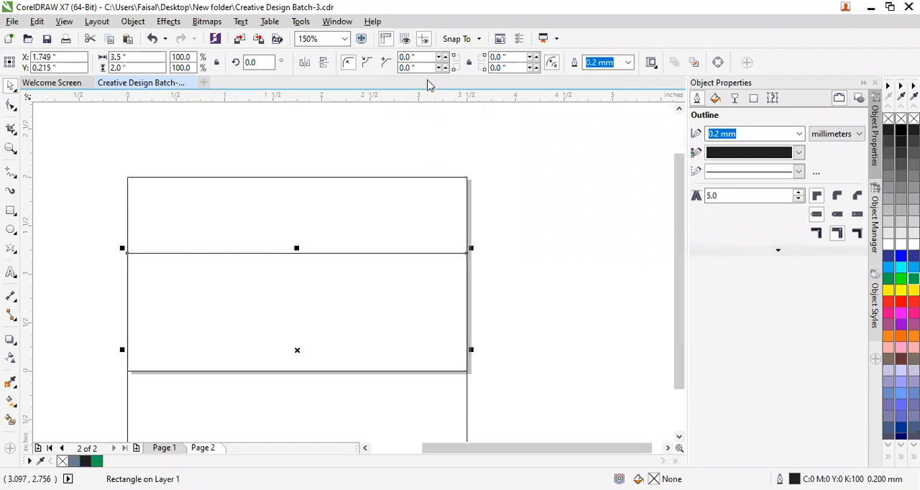
Select both overlapping rectangles, try Trim on them and undo the trim.
scroll(71, 153, "down", 1)
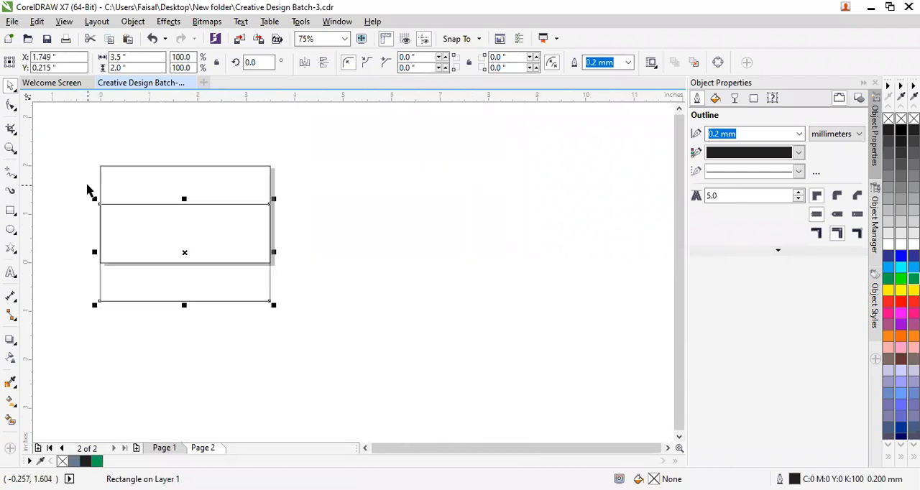
left_click_drag(72, 134, 324, 353)
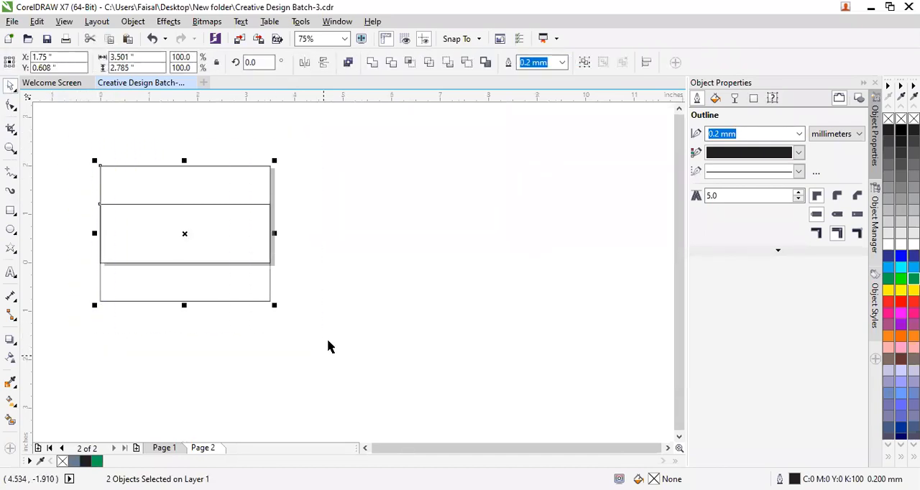
left_click(400, 63)
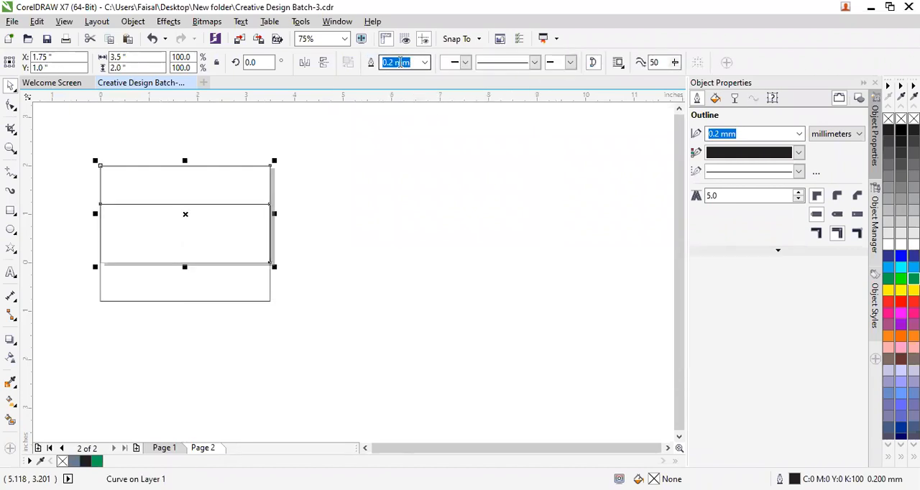
key("ctrl+z")
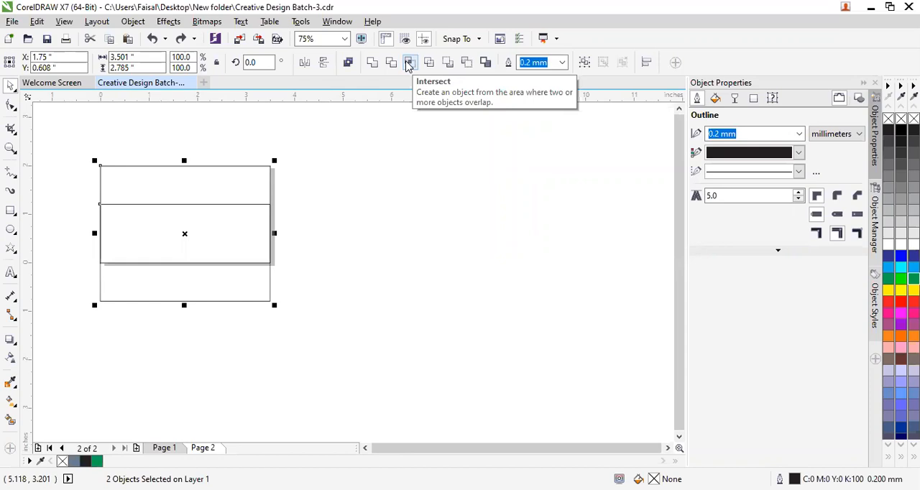
Create a shape from the rectangles' overlap with Intersect and move the lower rectangle about 1.93 inches down, clear of the page.
left_click(409, 63)
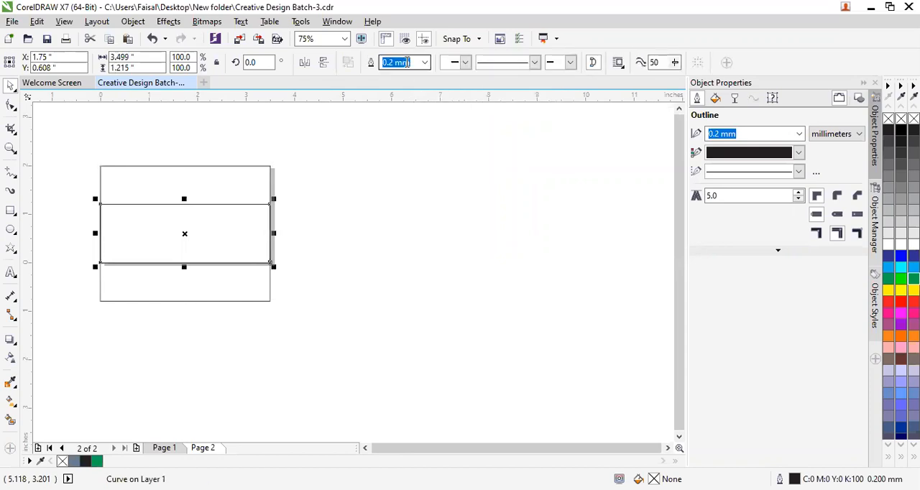
left_click(393, 195)
left_click(188, 294)
left_click_drag(187, 294, 187, 387)
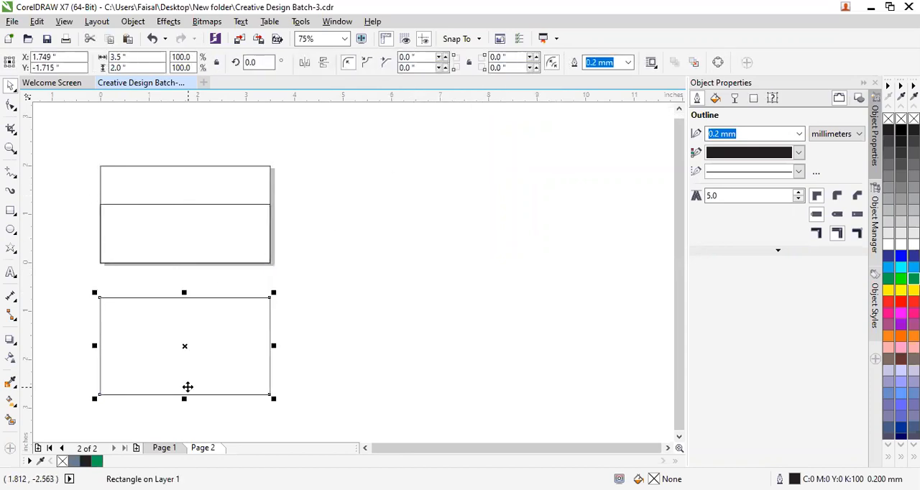
Select the page rectangle and then the intersection shape to check the separate pieces.
left_click(196, 233)
left_click(198, 182)
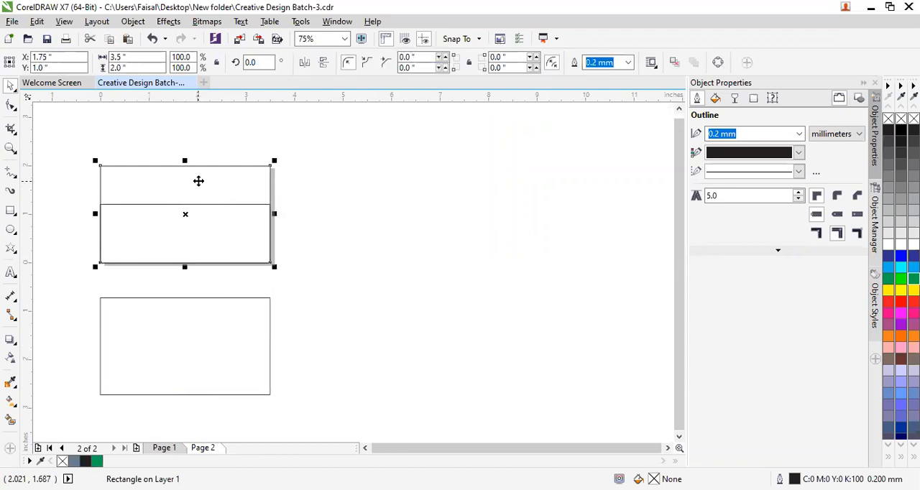
left_click(199, 253)
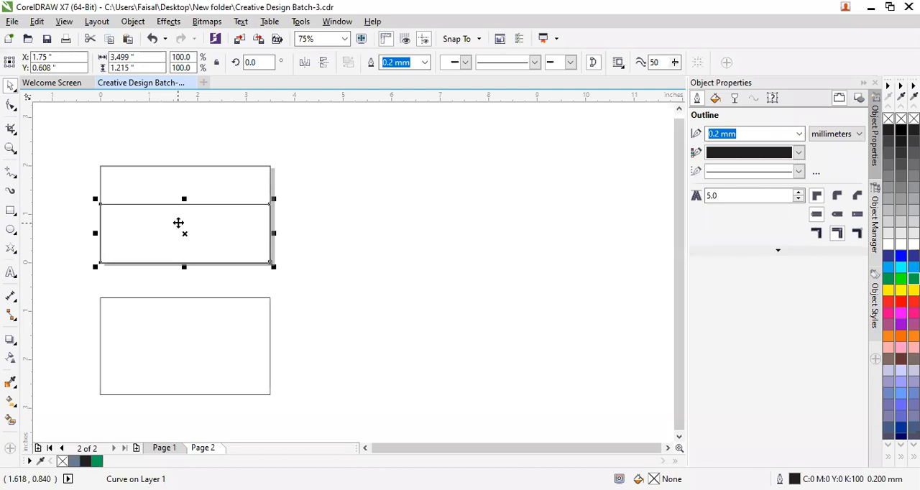
Convert the intersection shape's top edge to a curve and bend it into a wave, dipping near the right end and rising near the left.
left_click(11, 105)
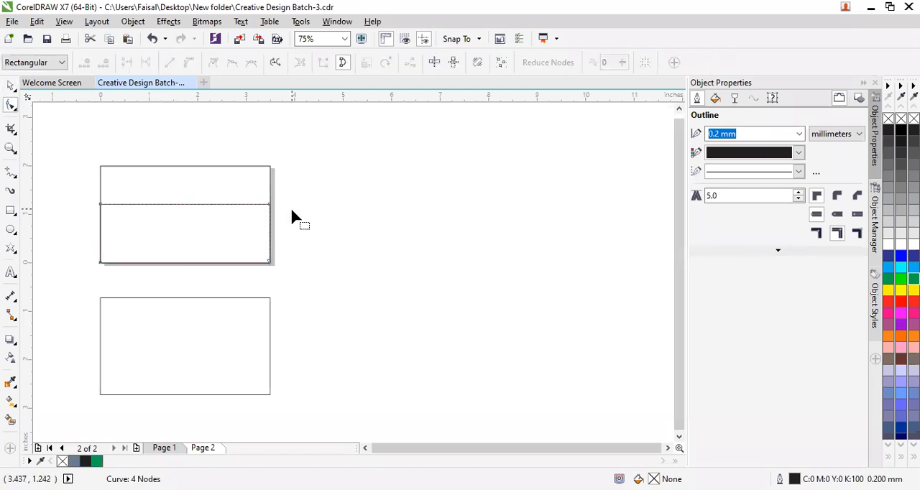
scroll(287, 206, "up", 2)
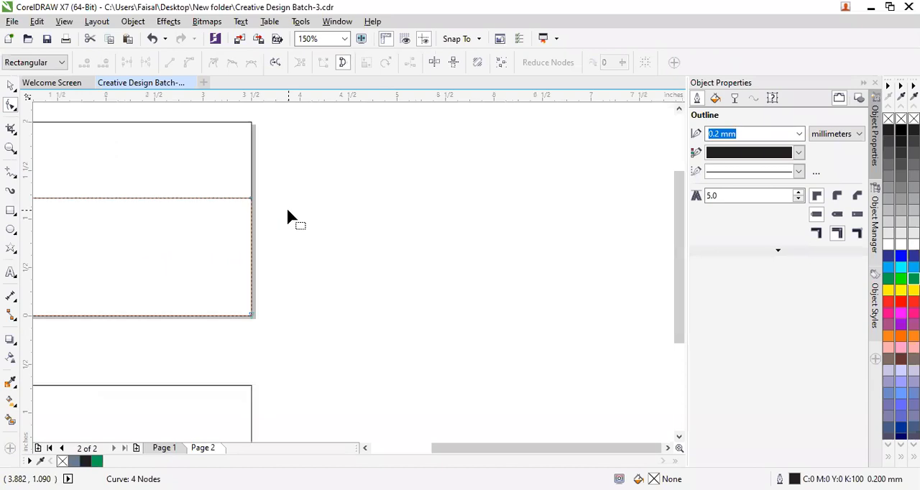
left_click(251, 198)
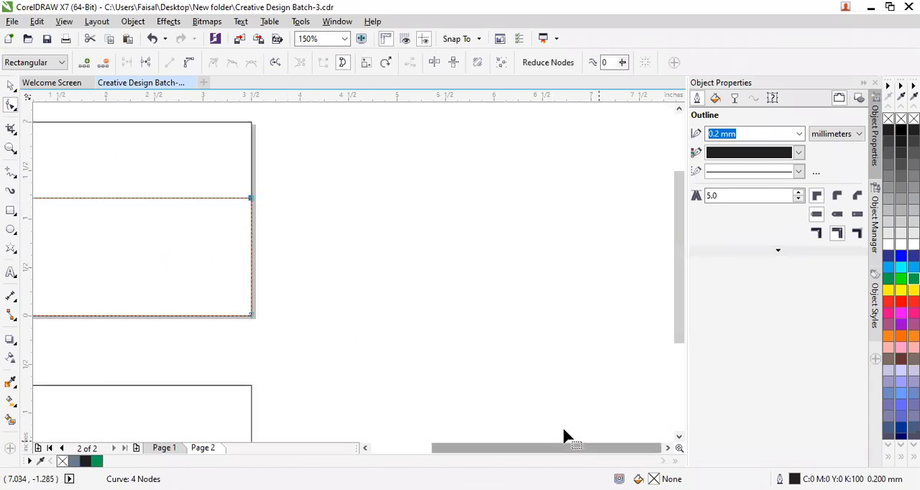
scroll(563, 431, "left", 5)
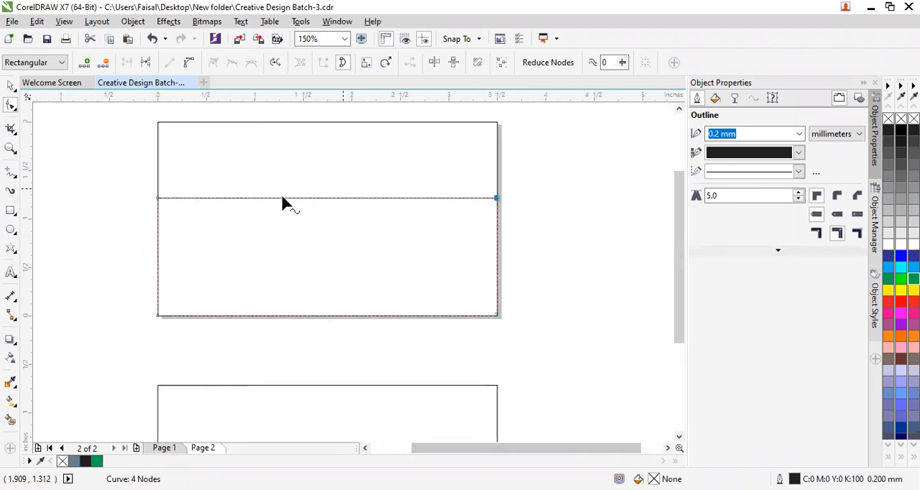
left_click(190, 65)
left_click_drag(386, 201, 432, 309)
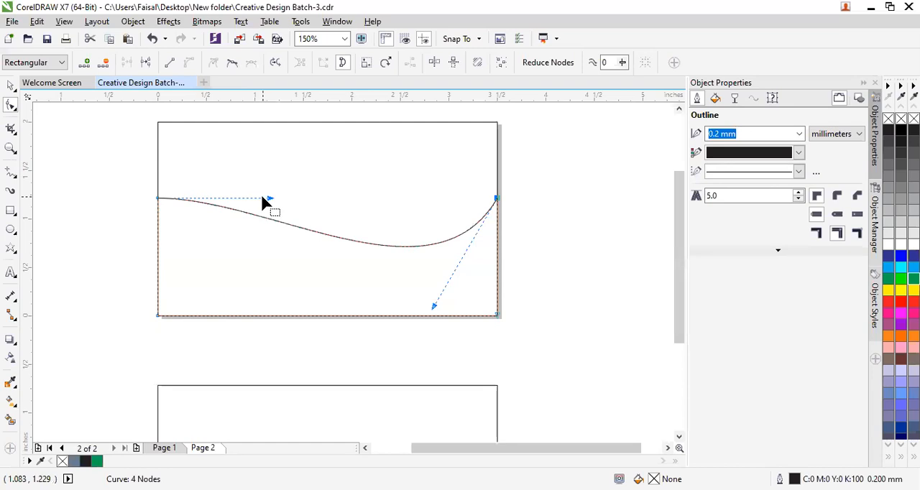
left_click_drag(269, 197, 276, 160)
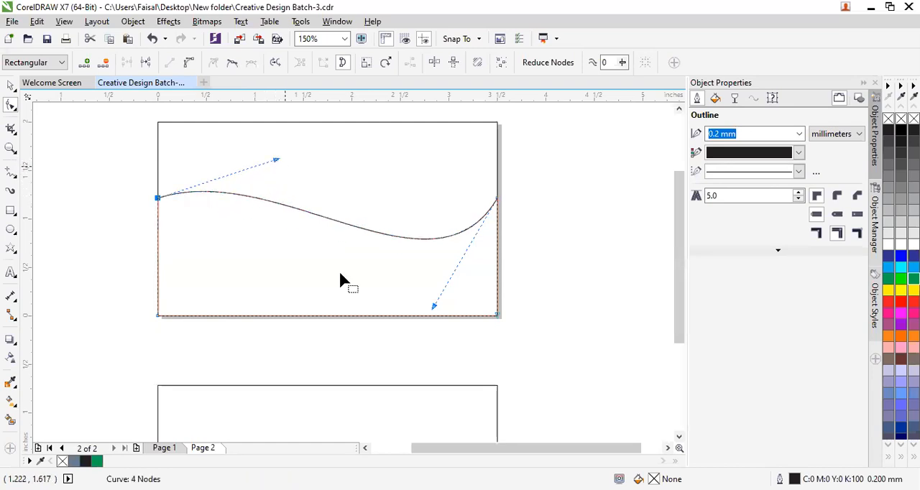
left_click(540, 307)
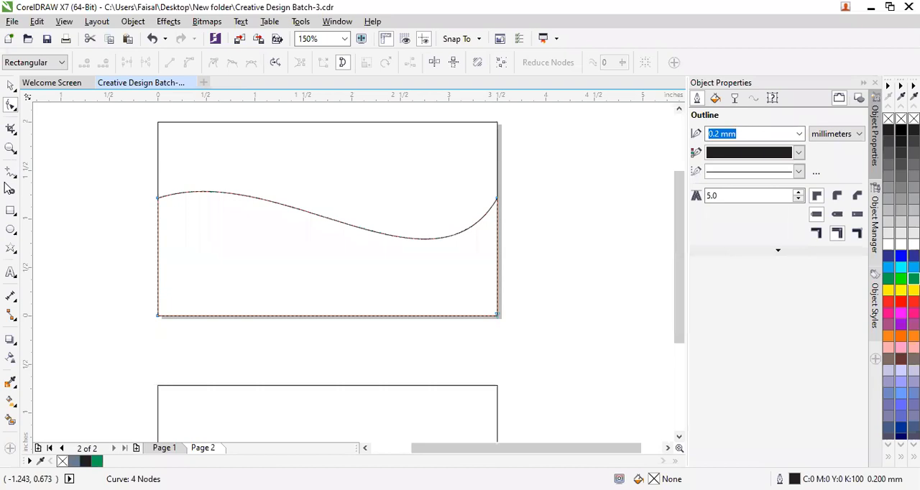
Undo the edge shaping, the Intersect and the rectangle copy, back to the single page rectangle.
key("ctrl+z")
key("ctrl+z")
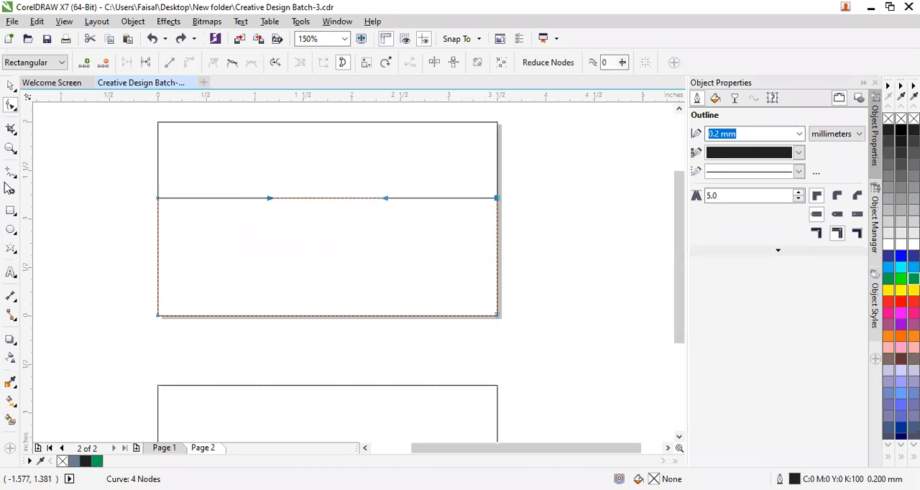
key("ctrl+z")
key("ctrl+z")
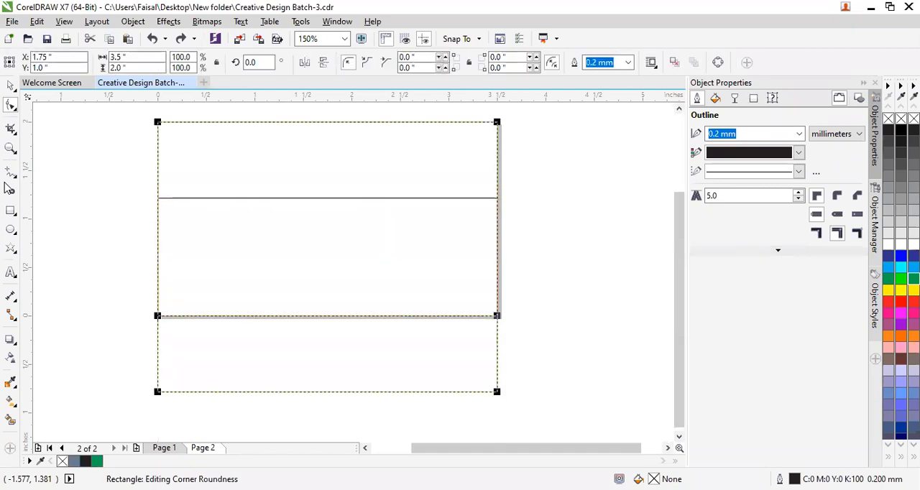
key("ctrl+z")
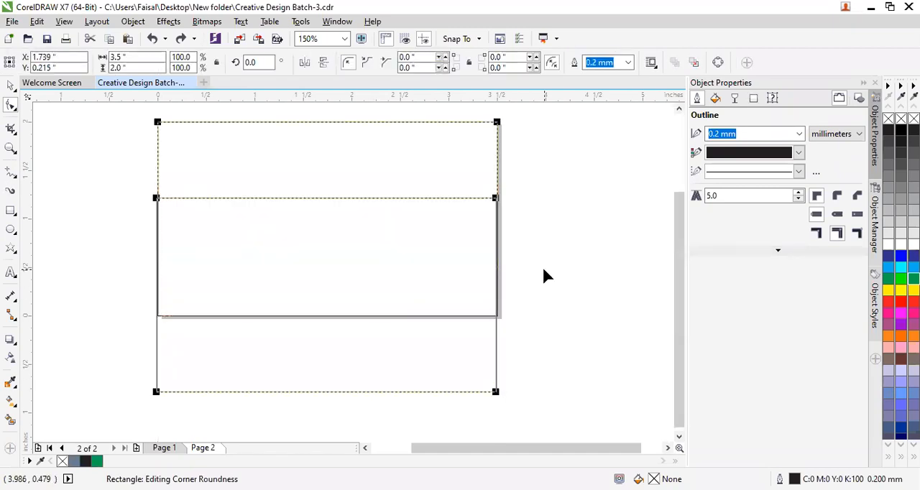
key("ctrl+z")
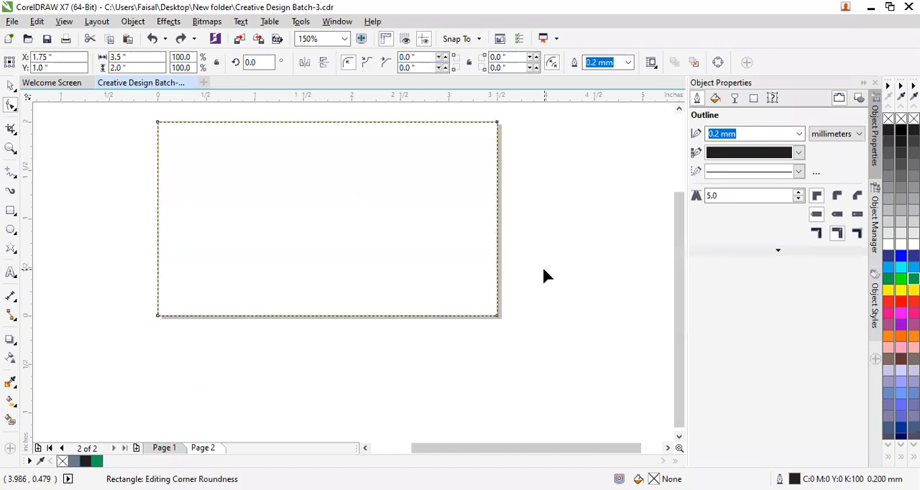
Paste a copy of the page rectangle and move it about 0.81 inches straight down.
left_click(10, 85)
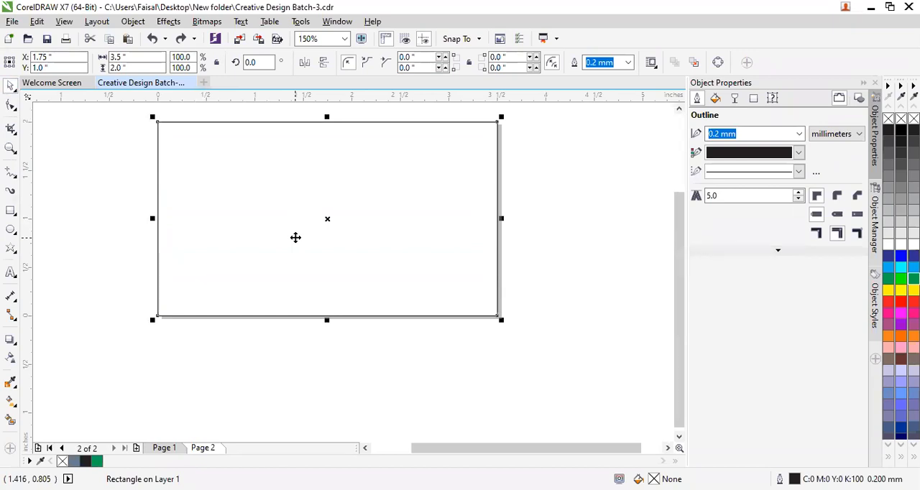
key("ctrl+v")
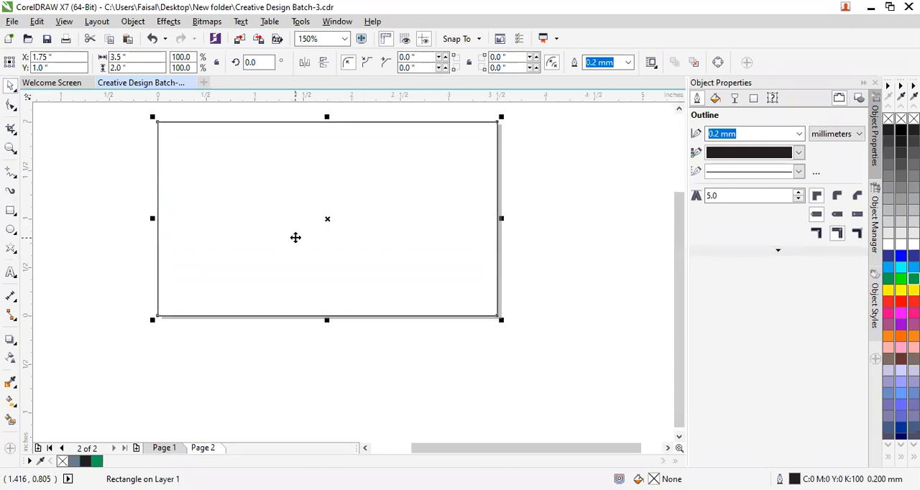
left_click_drag(306, 235, 307, 309)
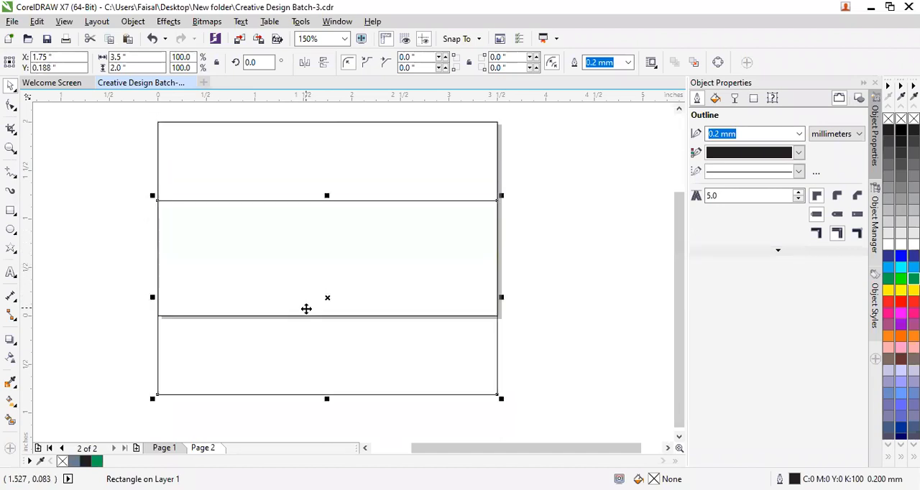
left_click(587, 268)
Intersect all the overlapping rectangles and move the lower rectangle about 3 inches down, clear of the page.
scroll(78, 158, "down", 1)
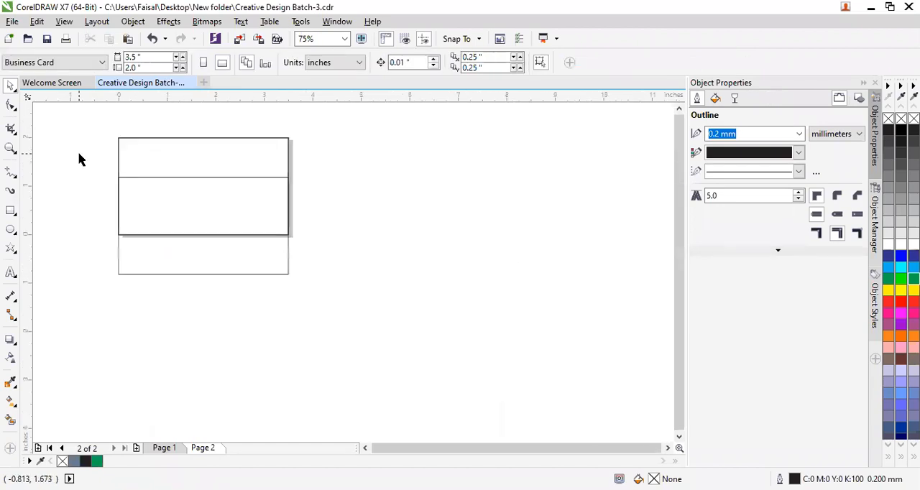
left_click_drag(82, 119, 331, 317)
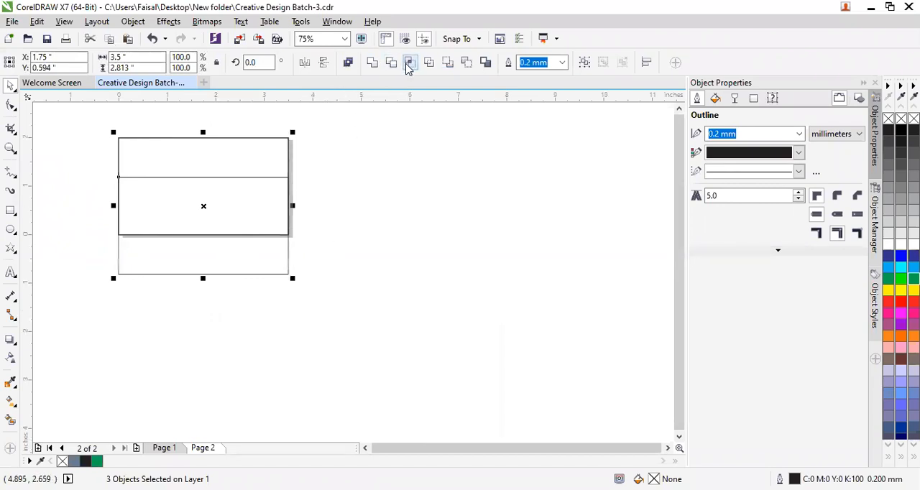
left_click(409, 63)
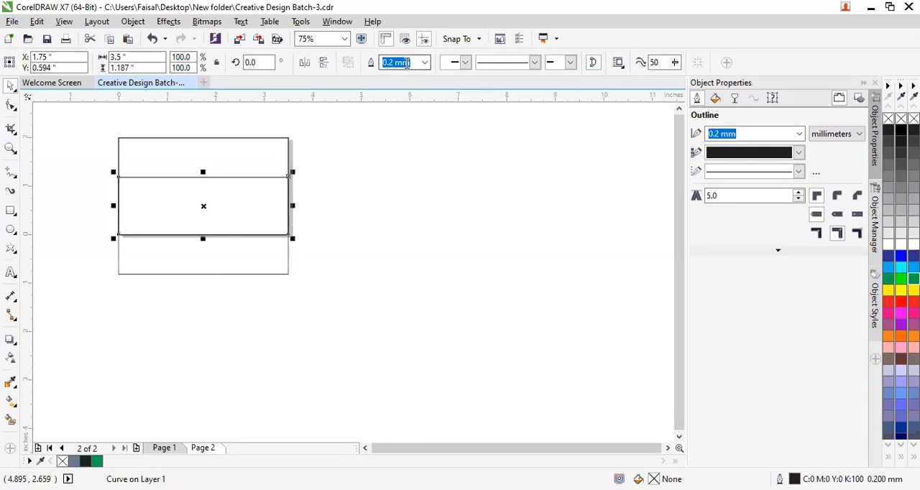
left_click_drag(188, 265, 185, 405)
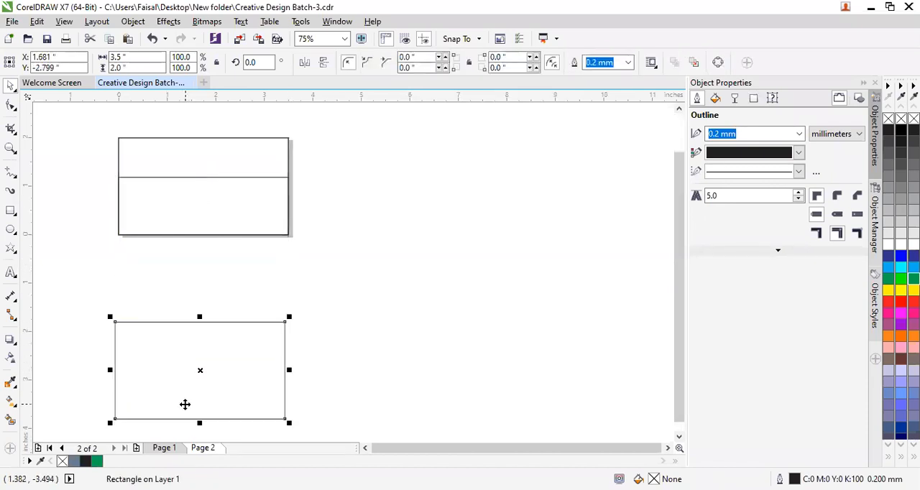
Pull the stacked duplicate page rectangle out to the right of the page and move the intersection shape below the page.
left_click(185, 214)
left_click(349, 247)
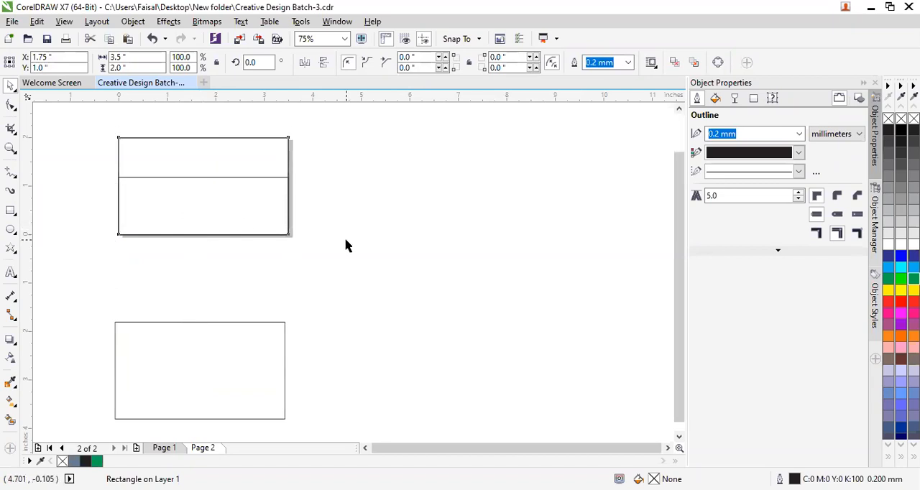
scroll(288, 216, "up", 2)
left_click(236, 160)
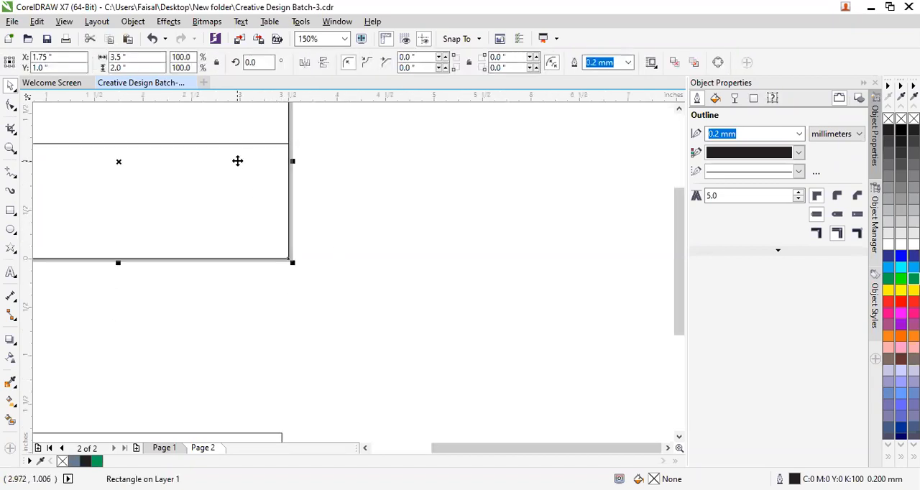
scroll(236, 161, "down", 2)
left_click(347, 164)
left_click_drag(243, 175, 523, 235)
left_click_drag(205, 167, 202, 238)
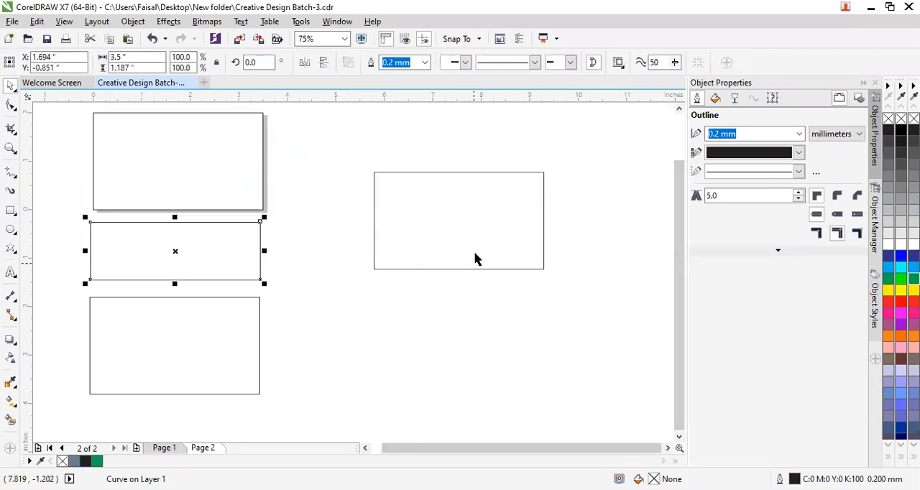
Move the intersection shape about 1.5 inches back up onto the page and delete the duplicate rectangle to its right.
left_click_drag(155, 271, 166, 187)
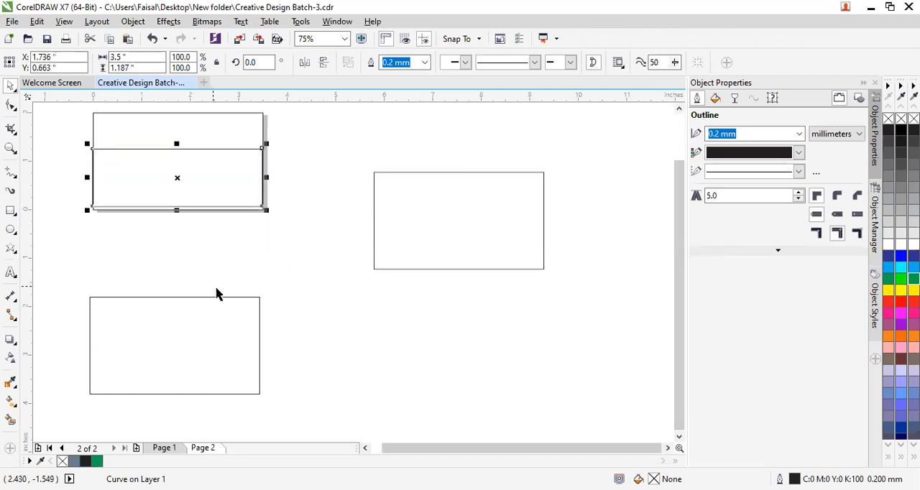
left_click(393, 247)
key("Delete")
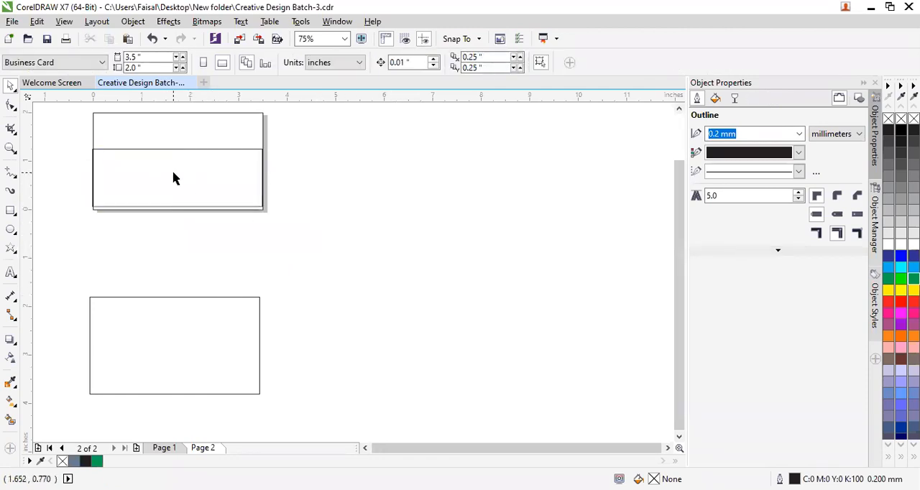
Move the intersection shape's two bottom nodes about 0.07 inches down to the page's bottom edge and about 0.05 inches right.
left_click(680, 110)
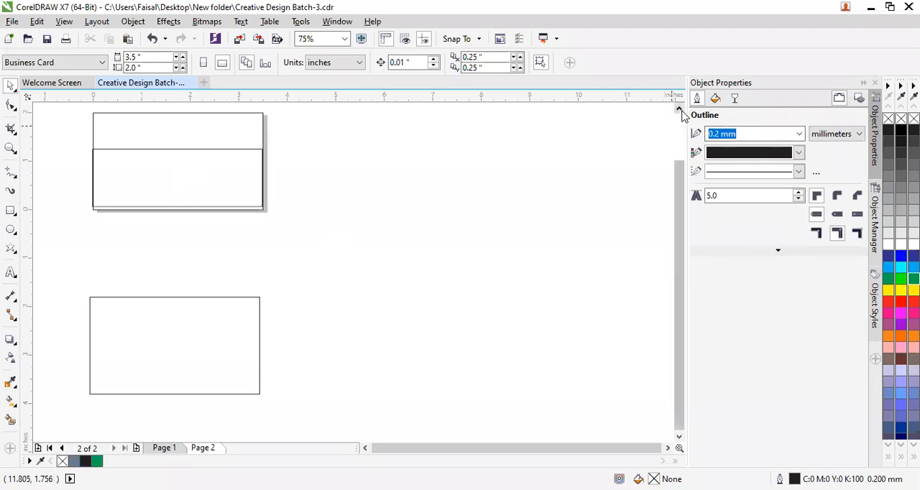
scroll(197, 255, "up", 2)
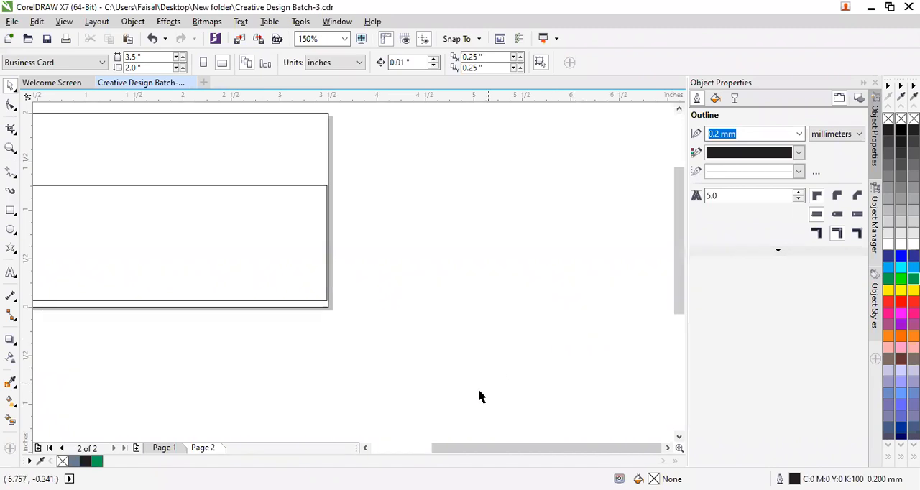
key("F10")
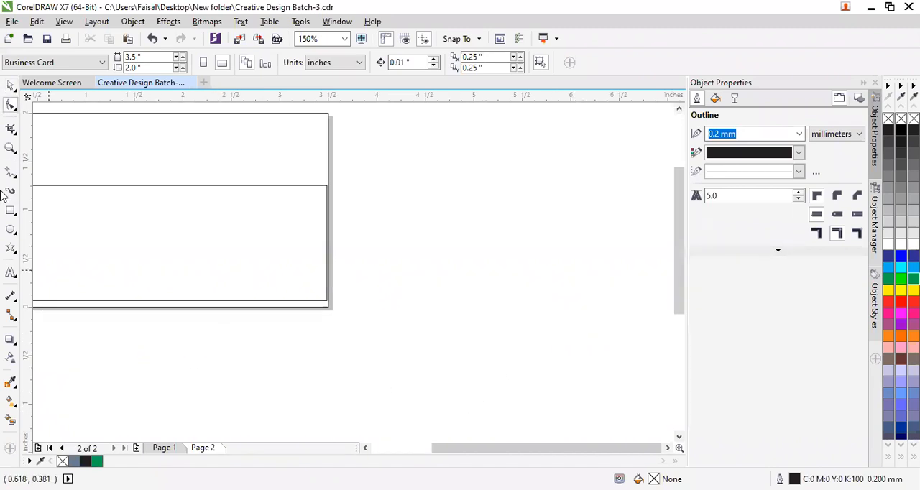
left_click(10, 87)
key("F10")
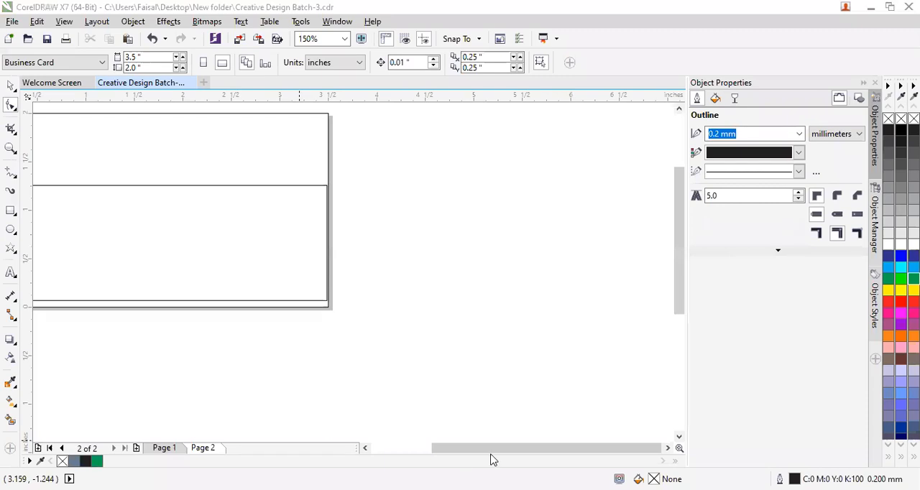
left_click_drag(492, 450, 468, 454)
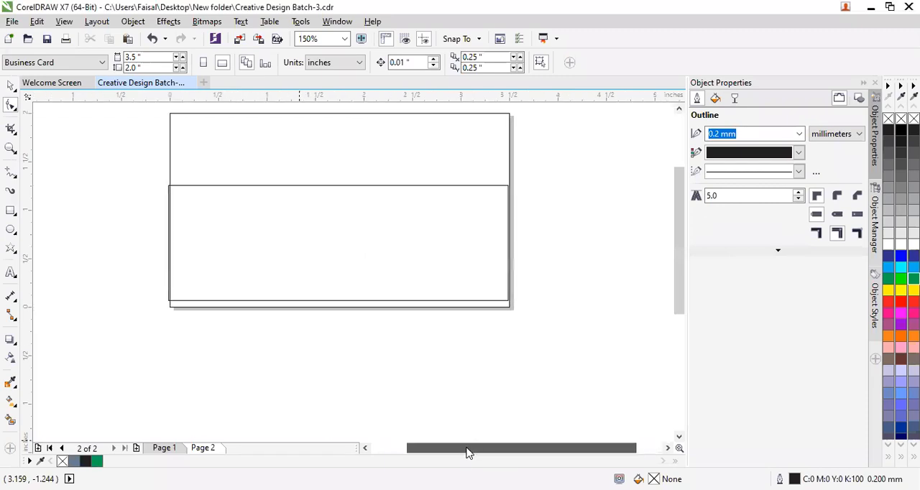
left_click(314, 216)
key("Down")
key("Down")
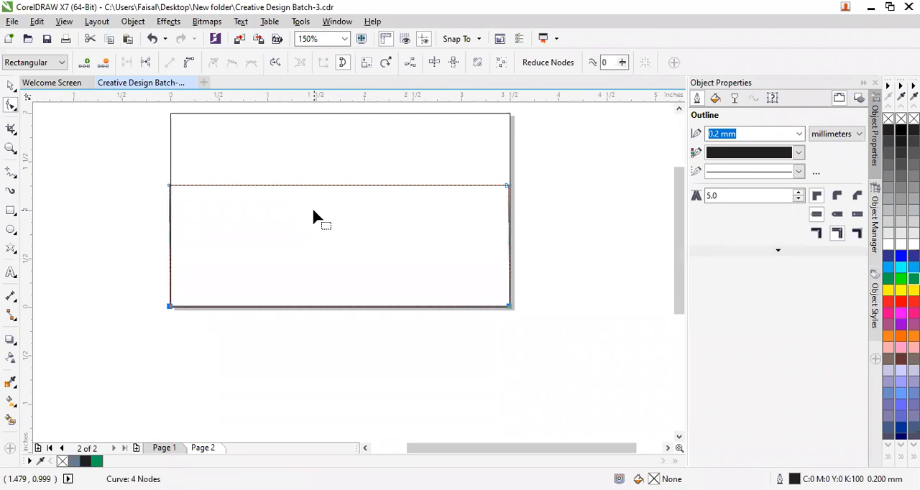
scroll(314, 217, "up", 1)
scroll(313, 214, "down", 1)
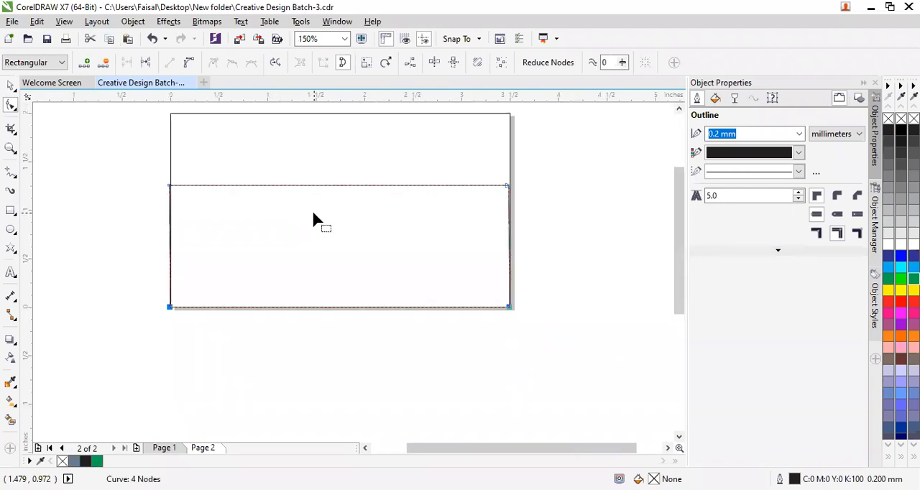
key("Right")
key("Right")
left_click(326, 327)
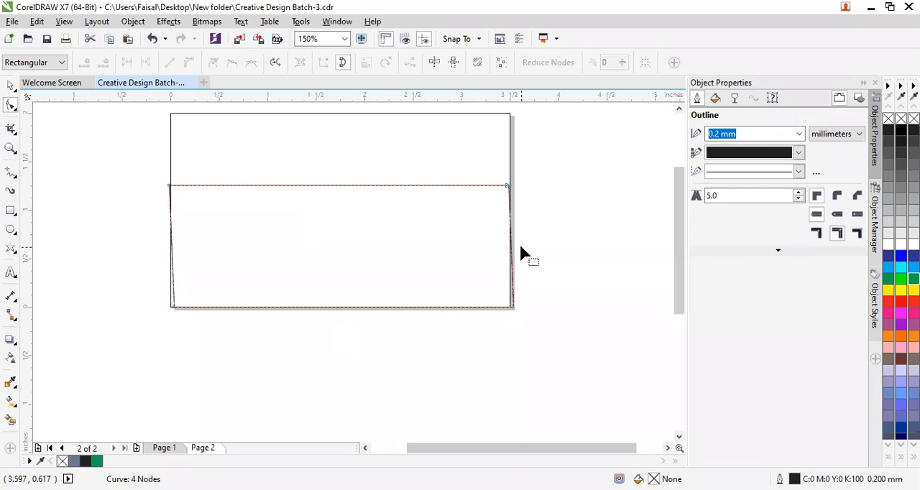
Nudge the whole intersection shape left until its lower-right corner meets the page's right edge.
scroll(519, 252, "up", 2)
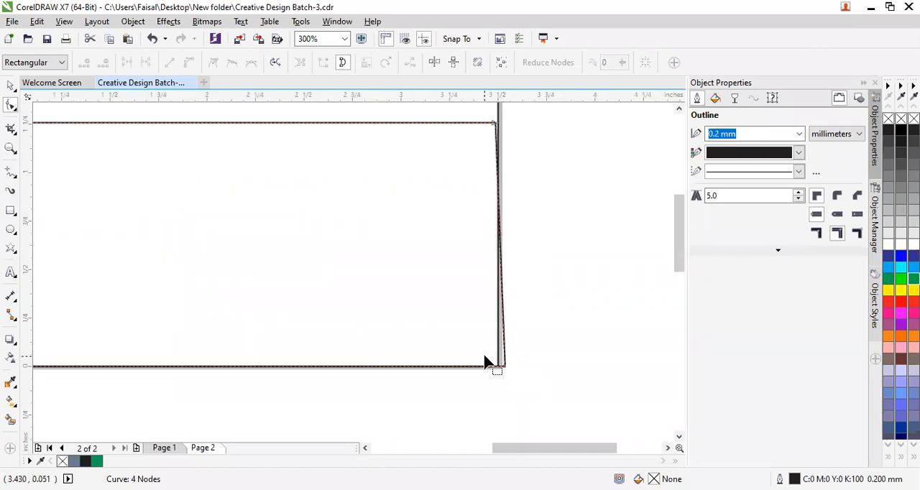
key("space")
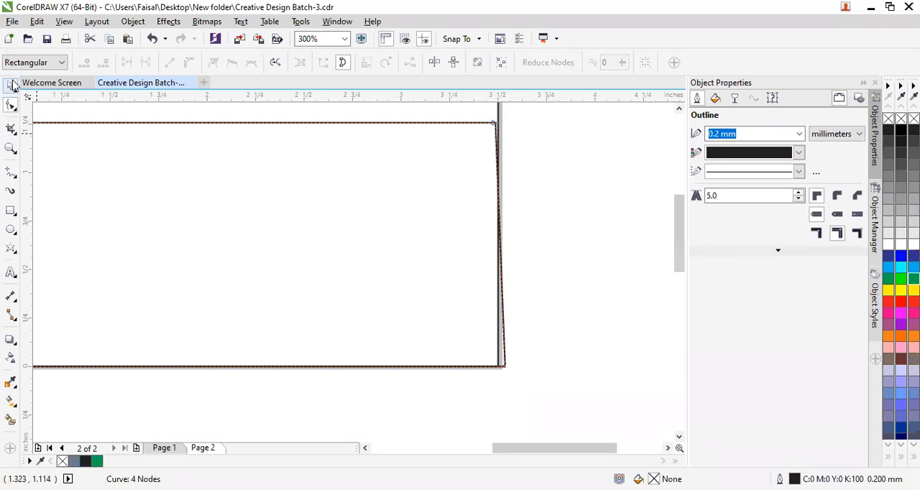
key("Left")
key("Left")
key("Left")
key("Left")
key("Left")
key("Left")
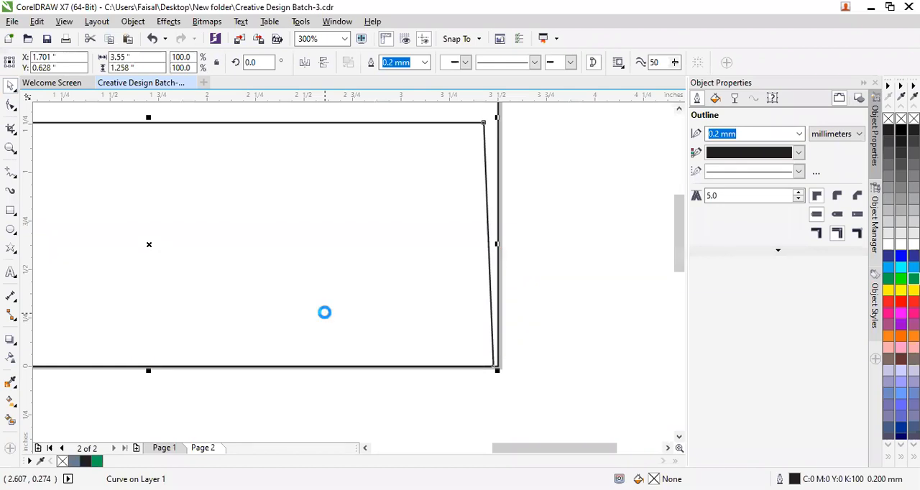
key("Right")
key("Right")
left_click(485, 124)
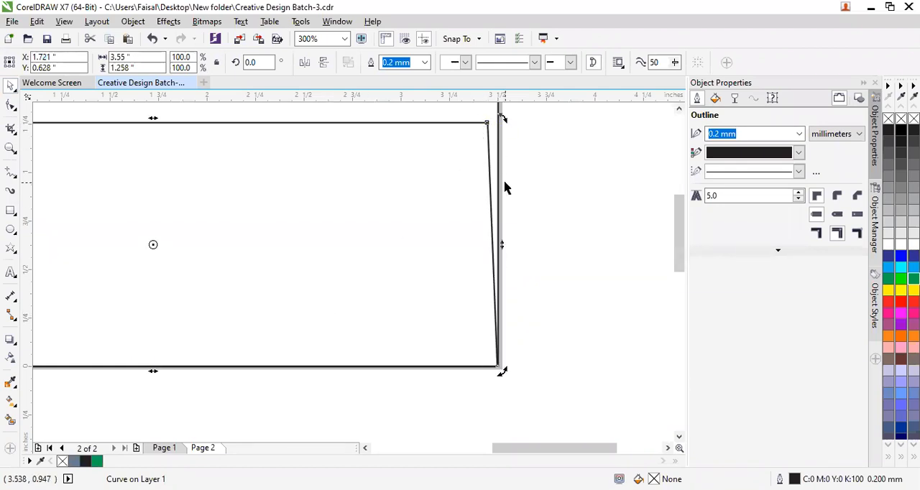
Move the intersection shape's two top nodes outward or inward so they meet the page's left and right edges.
scroll(505, 188, "down", 2)
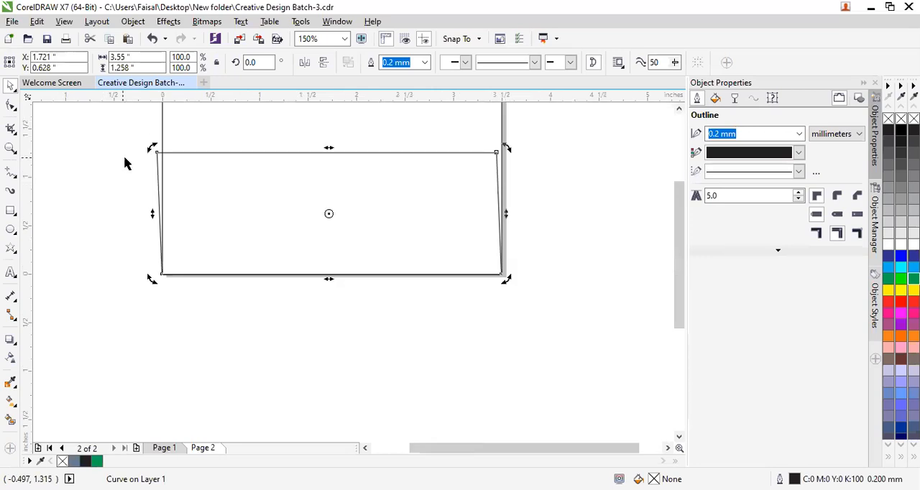
left_click(11, 105)
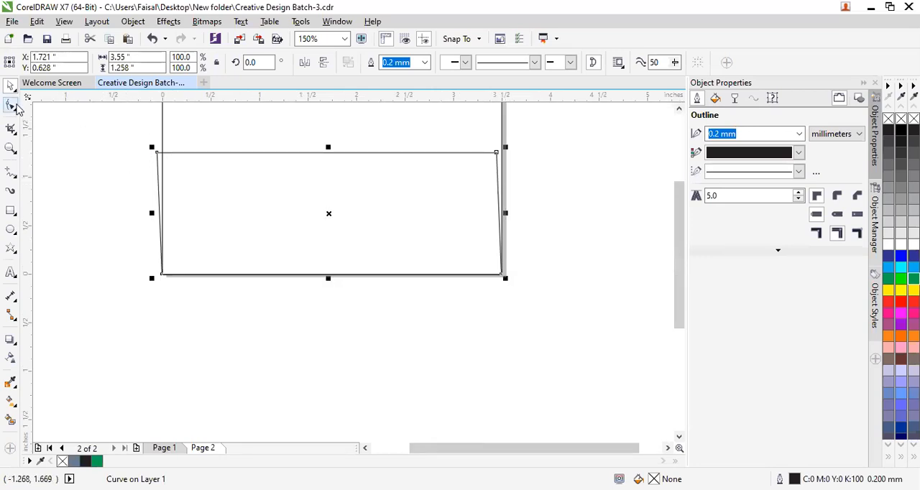
left_click(156, 153)
left_click_drag(156, 154, 162, 154)
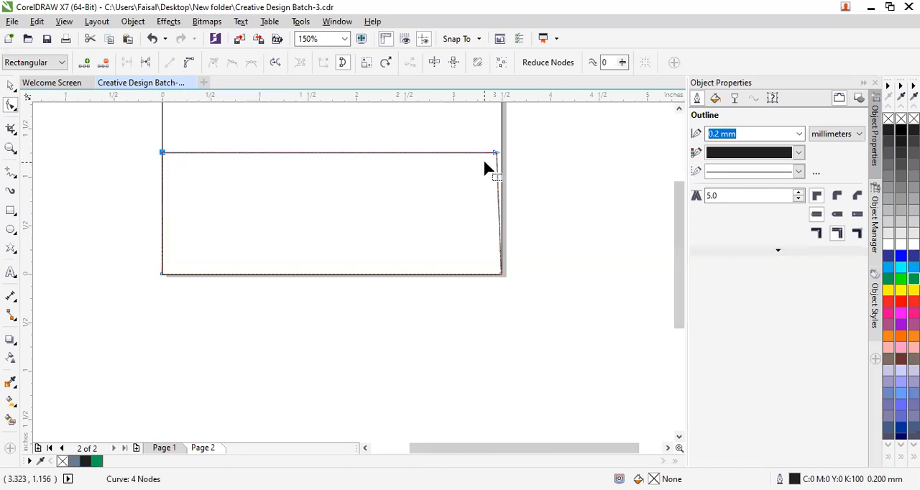
left_click_drag(496, 154, 501, 153)
left_click(510, 177)
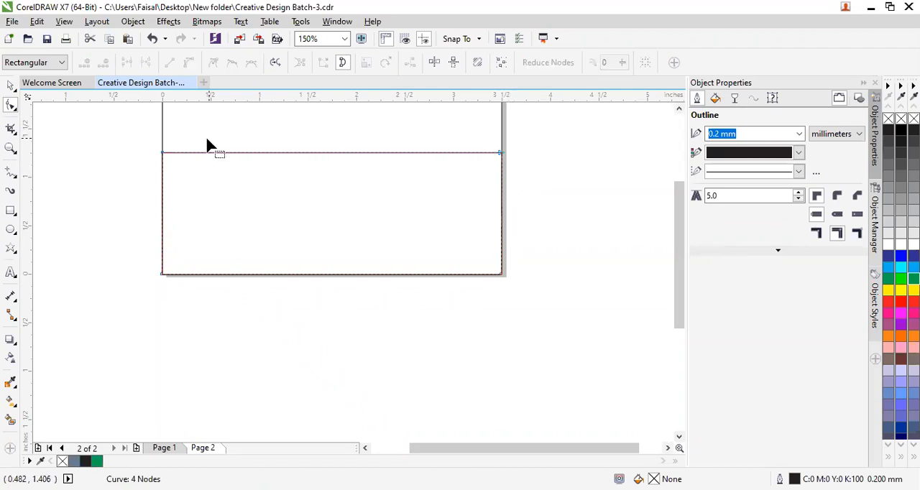
Convert the shape's top edge to a curve and bend it into a wave, left handle about 1.1 inches up, right about 0.7 inches down.
left_click(499, 155)
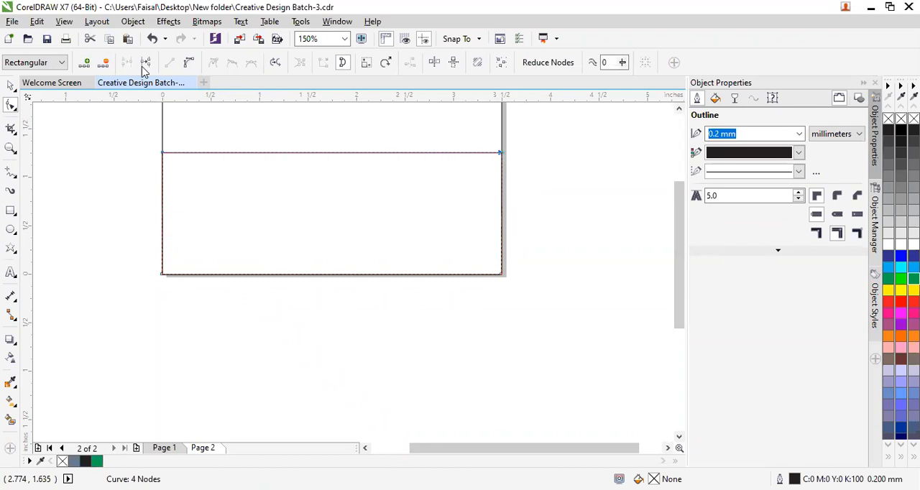
left_click(189, 64)
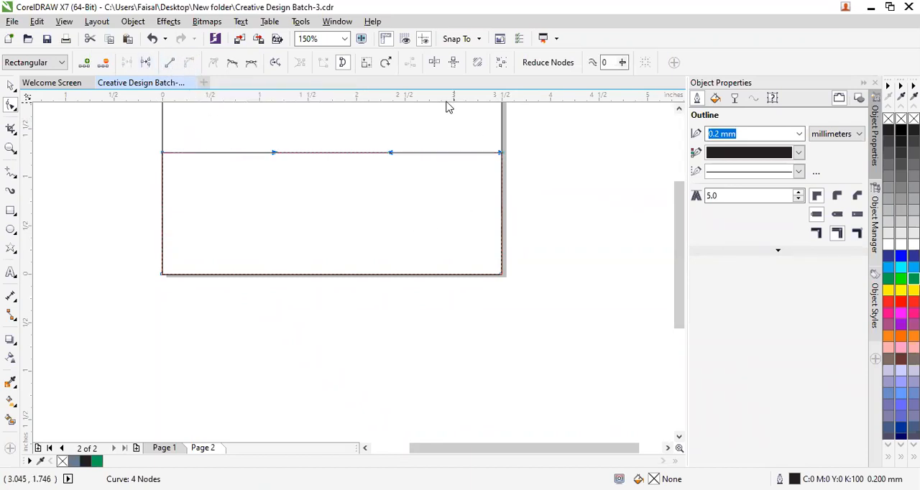
left_click_drag(389, 154, 399, 223)
left_click_drag(276, 151, 268, 101)
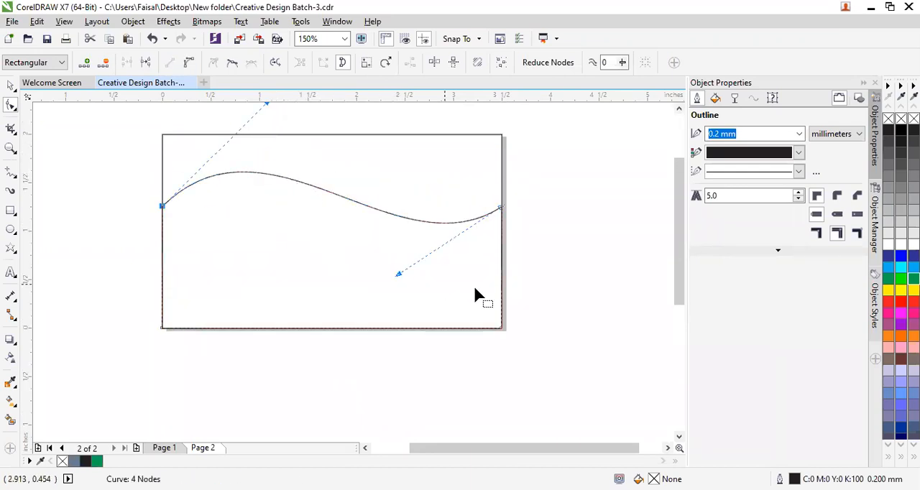
left_click(586, 263)
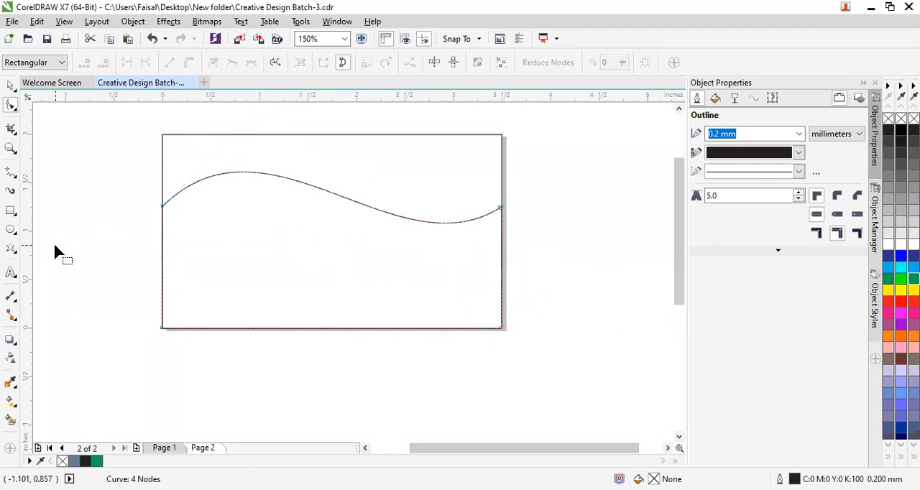
Smart Fill the area below the wave and colour it brown (C0 M20 Y20 K60).
left_click(11, 426)
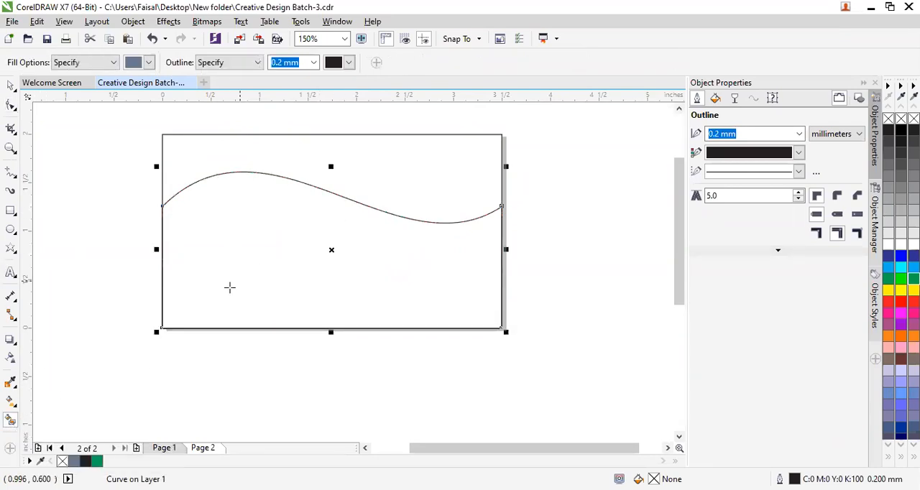
left_click(228, 262)
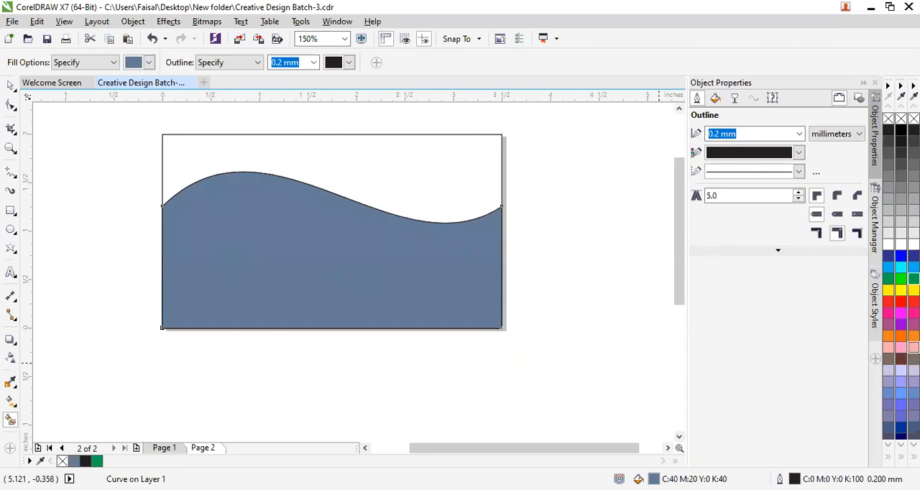
left_click(914, 360)
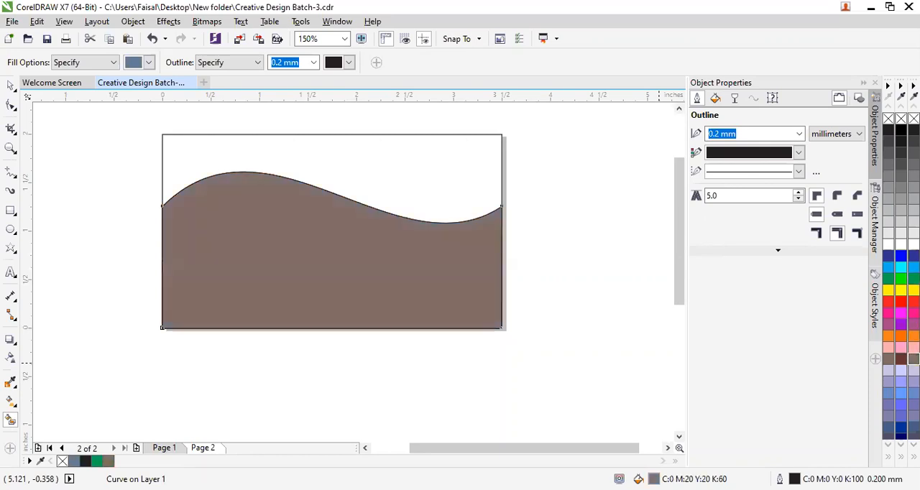
Smart Fill the area above the wave with yellow (C0 M0 Y100 K0) and give it a blue outline (C100 M100 Y0 K0).
left_click(418, 178)
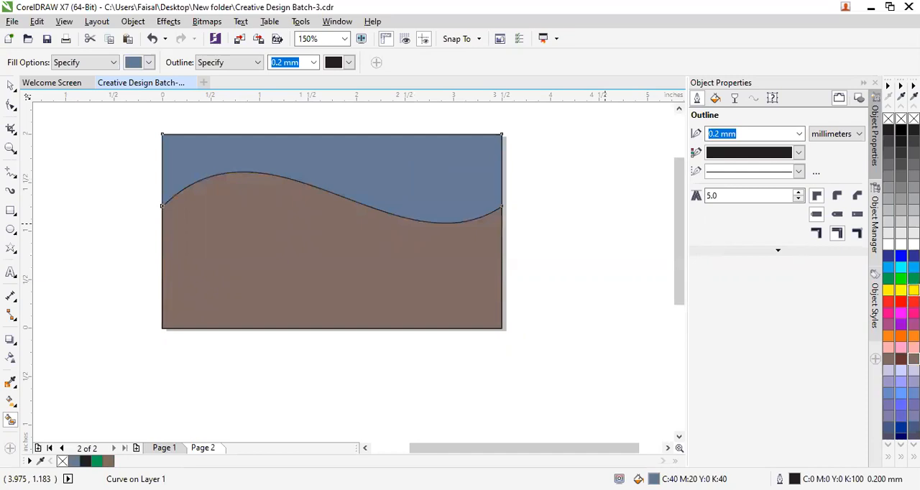
left_click(913, 290)
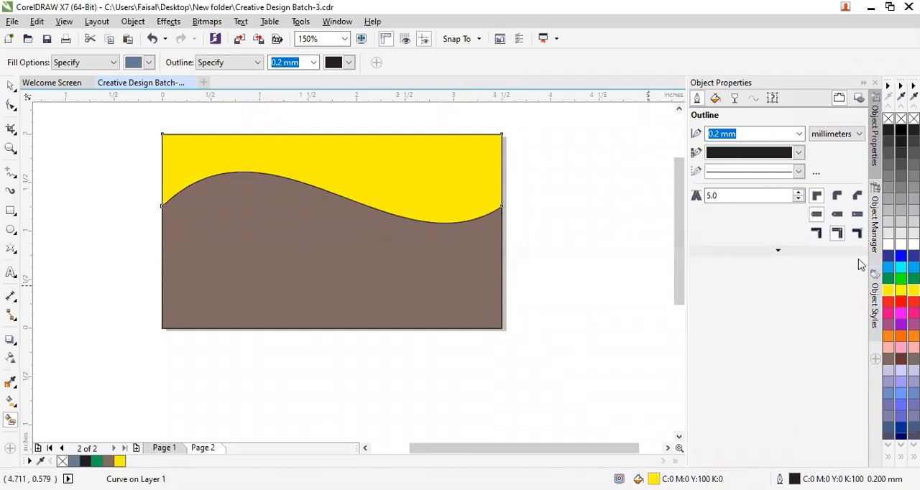
right_click(894, 260)
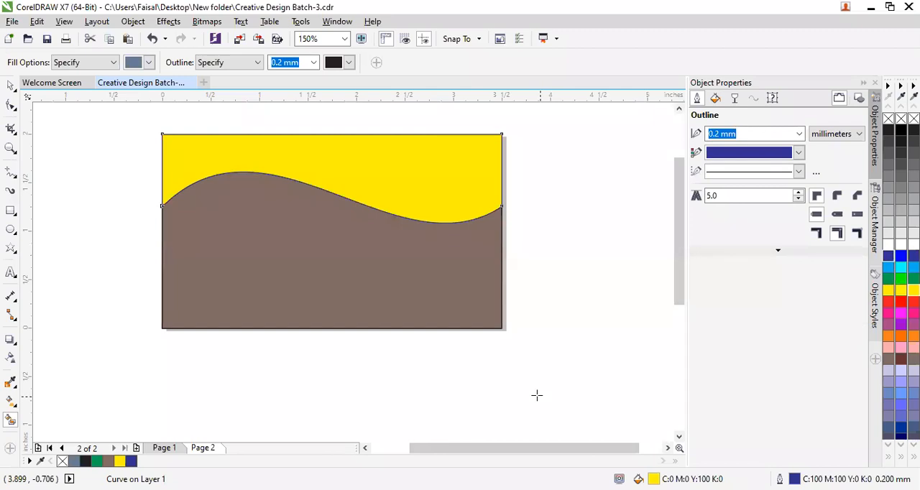
Smart Fill the area below the wave again and try grey shades, ending at 60% black.
left_click(307, 310)
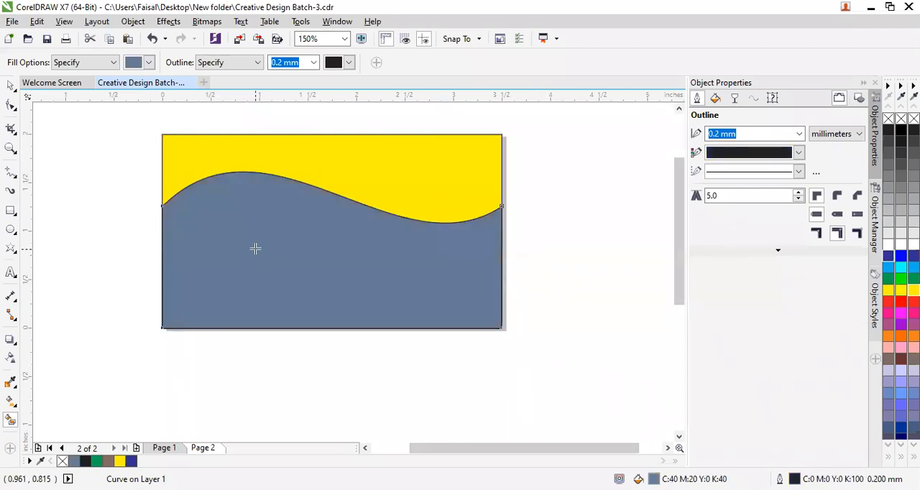
left_click(887, 216)
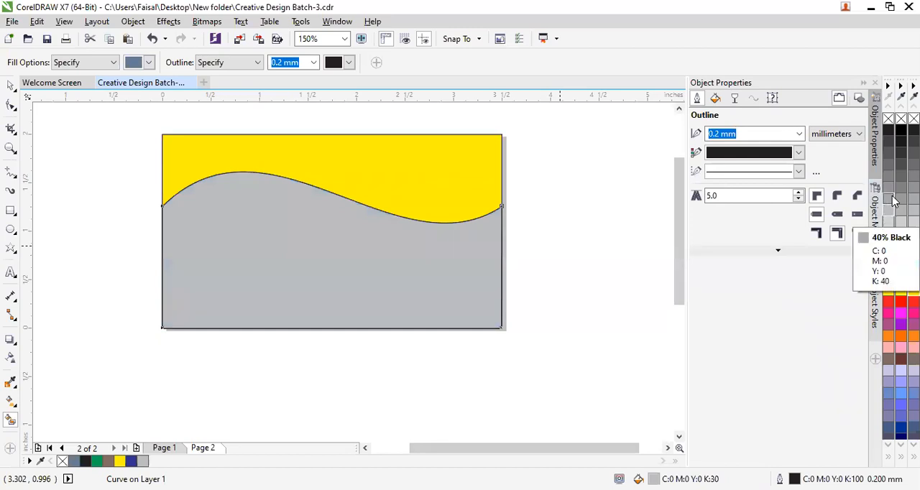
left_click(891, 199)
left_click(892, 183)
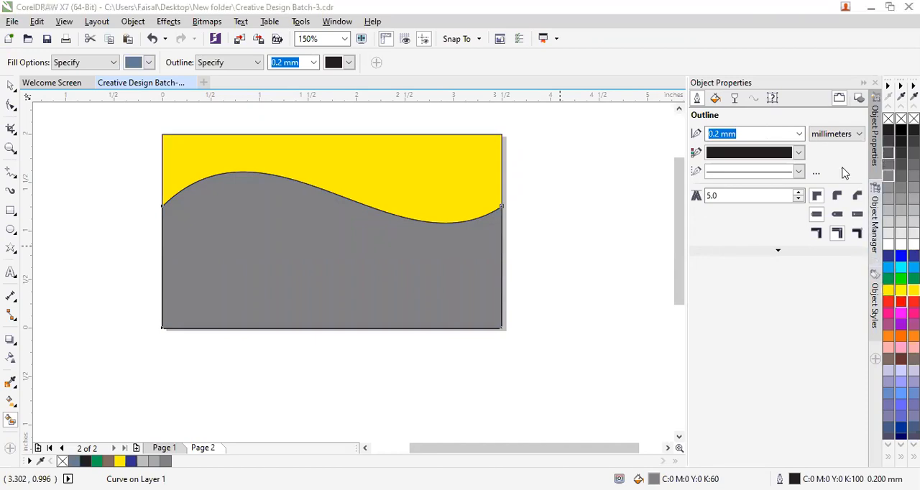
Open the lower area's fill settings and try purple and blue colours, ending on a medium blue (about C67 M40 Y5 K0).
left_click(717, 99)
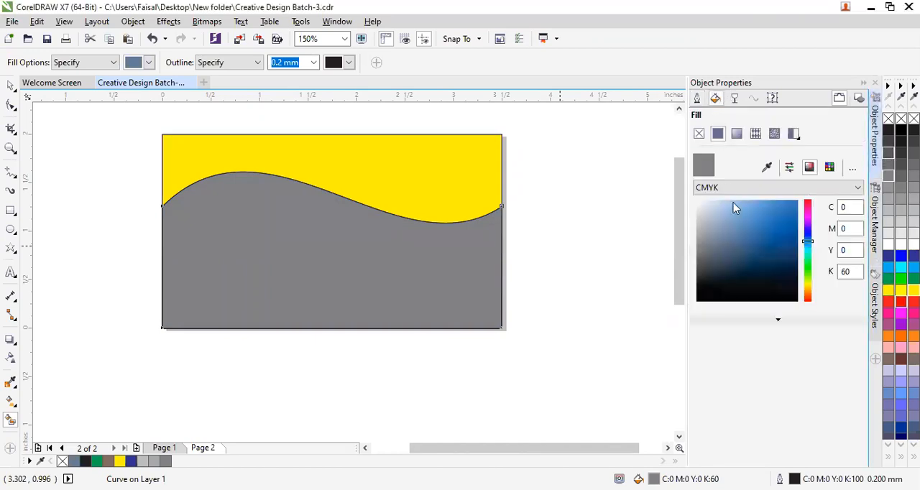
left_click(808, 217)
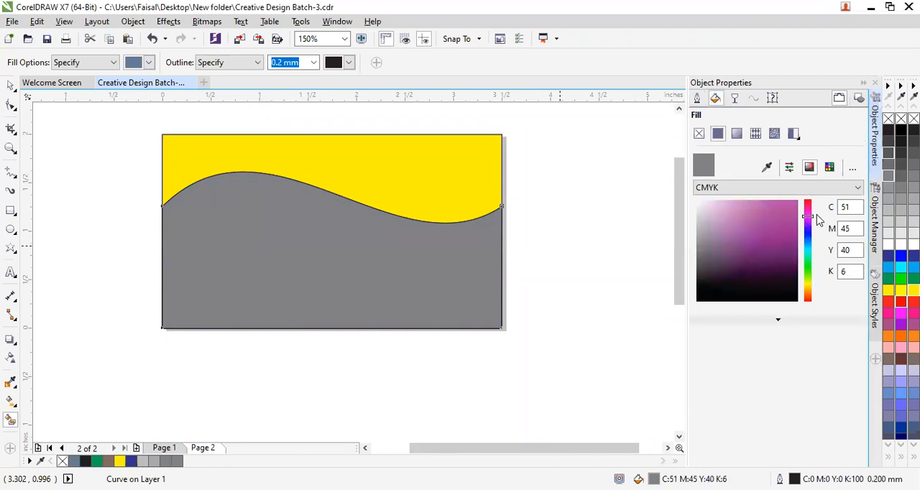
left_click(768, 228)
left_click(771, 214)
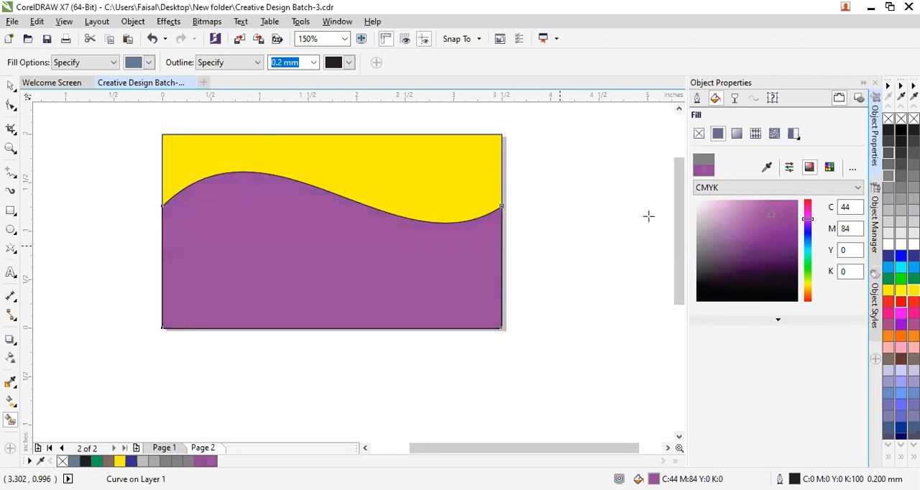
left_click(807, 235)
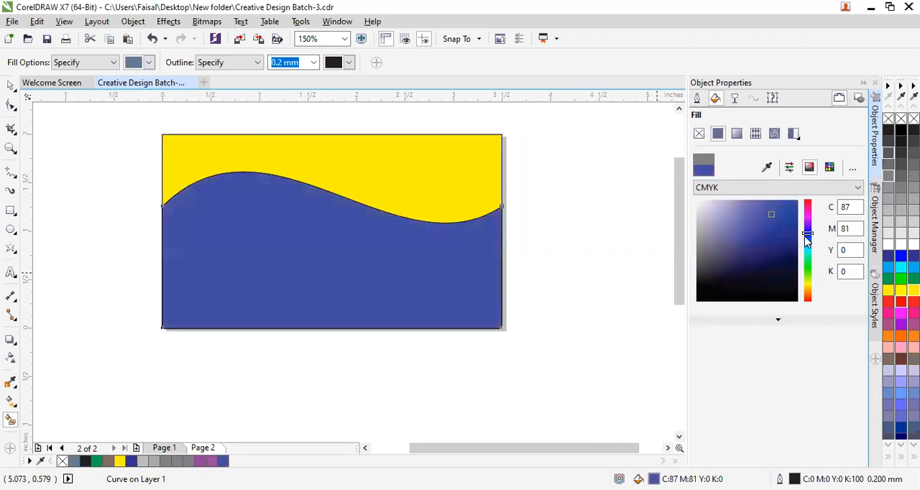
left_click(809, 242)
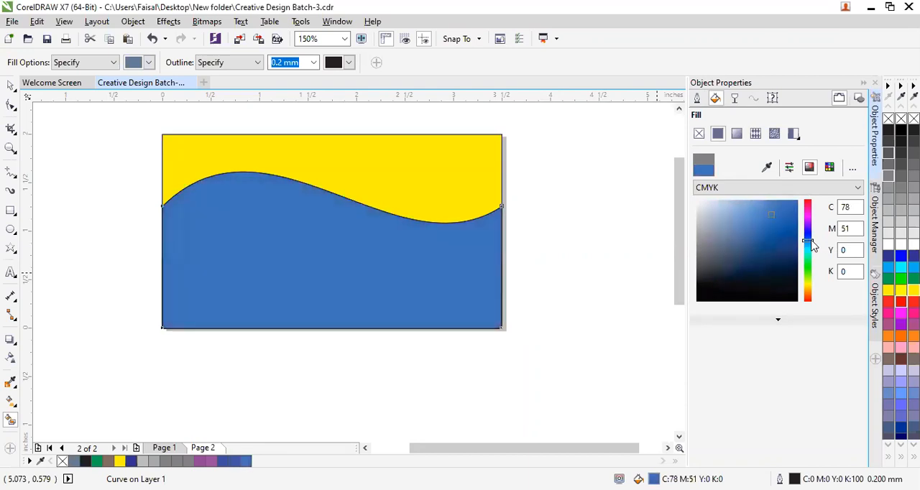
left_click_drag(771, 212, 745, 230)
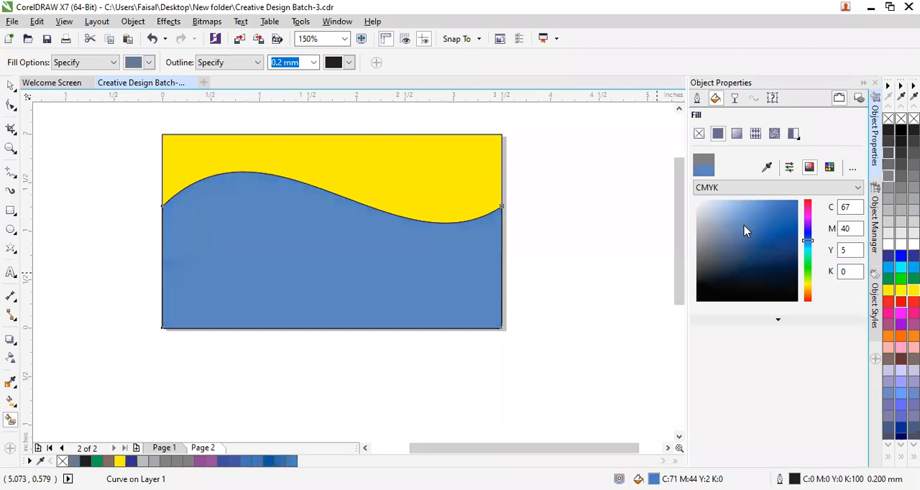
Smart Fill the area above the wave and try pink tones, ending on a very dark maroon (C60 M82 Y60 K76).
left_click(330, 156)
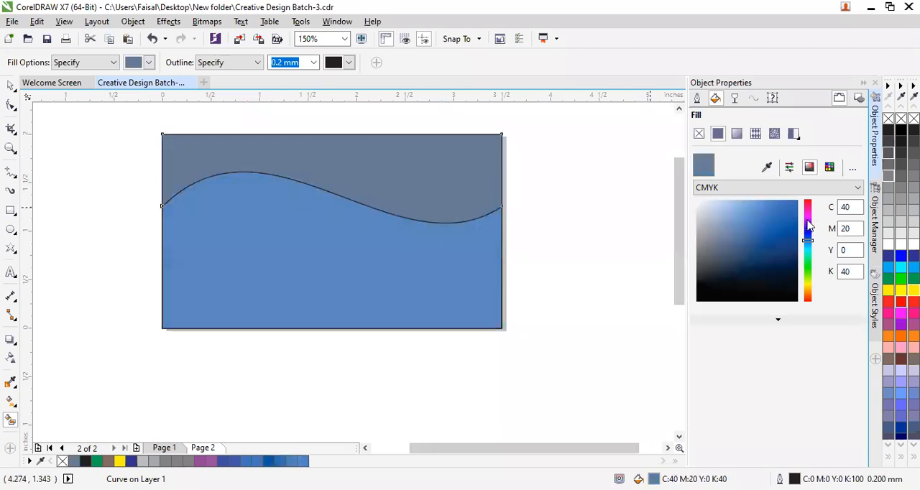
left_click(807, 222)
left_click_drag(809, 223, 808, 209)
key("ctrl+z")
left_click(808, 210)
left_click(747, 211)
left_click(772, 238)
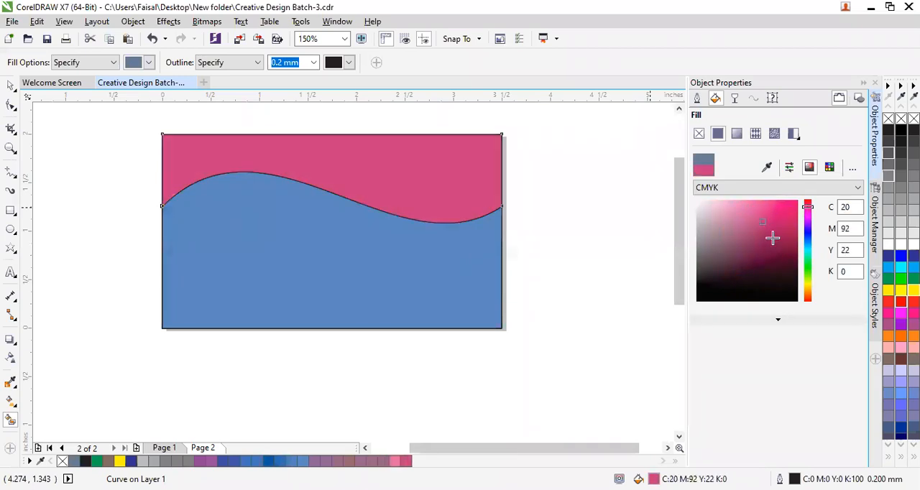
left_click(772, 256)
left_click_drag(773, 260, 770, 273)
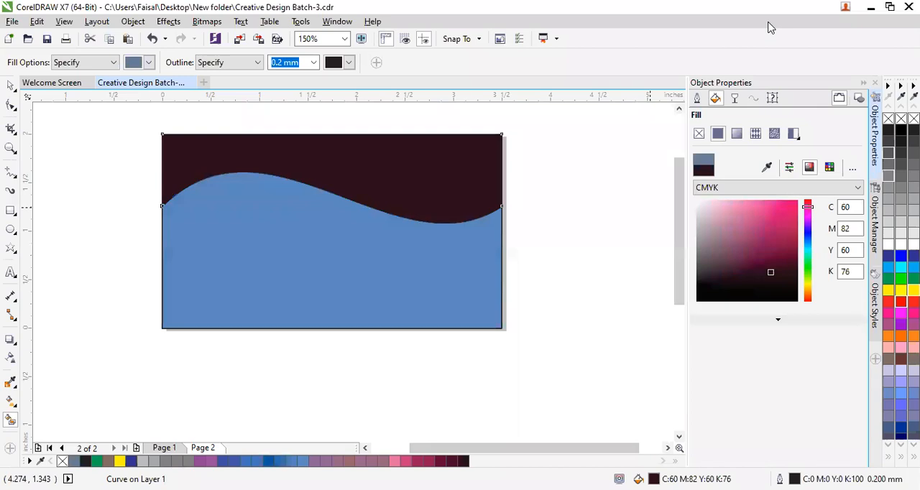
Smart Fill the area below the wave and colour it dark blue (C100 M85 Y24 K18).
left_click(423, 301)
left_click(766, 222)
left_click(783, 215)
left_click_drag(785, 238, 787, 253)
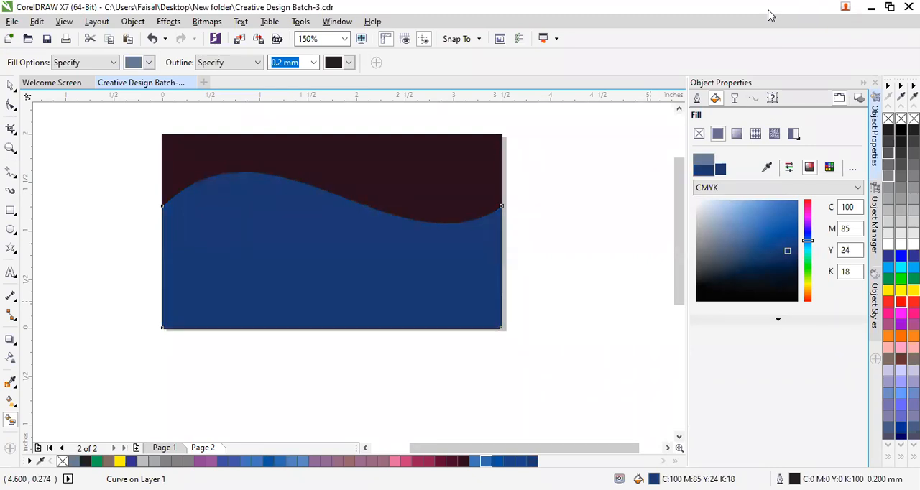
Smart Fill the area above the wave and lighten it through the RGB greys to #E6E6E6.
left_click(456, 187)
left_click(914, 176)
left_click(901, 188)
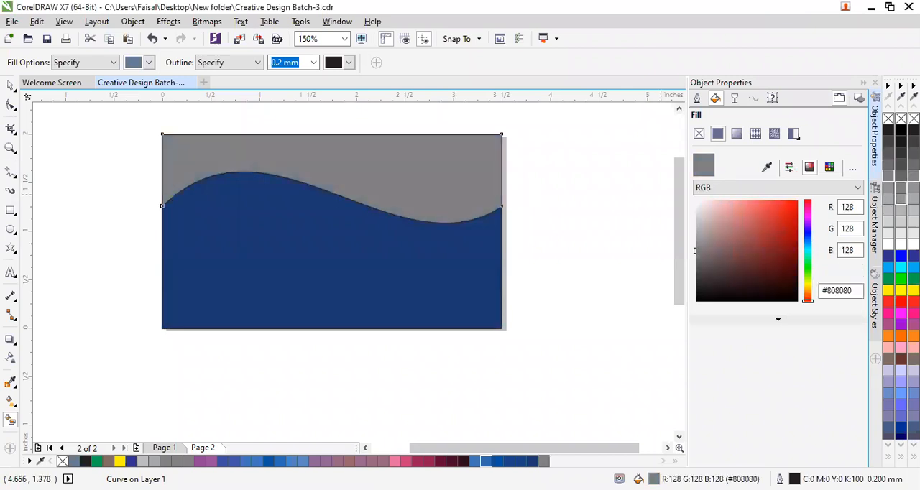
left_click(901, 199)
left_click(901, 211)
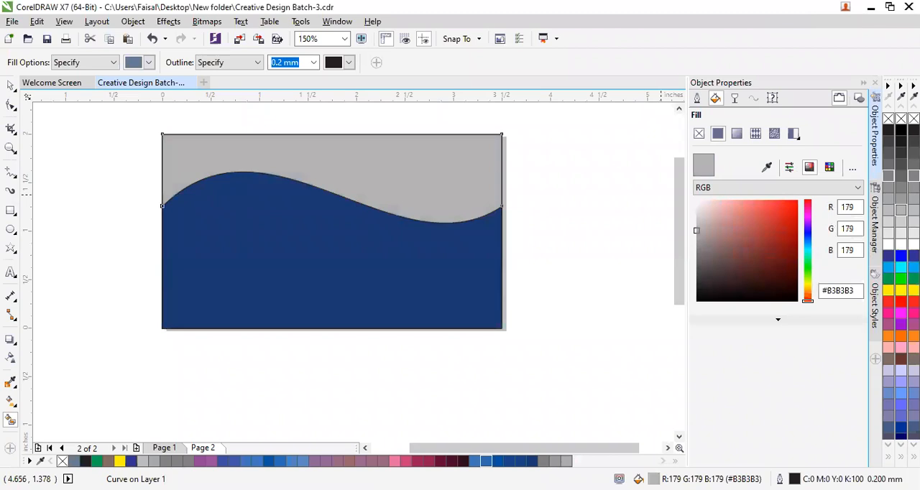
left_click(901, 222)
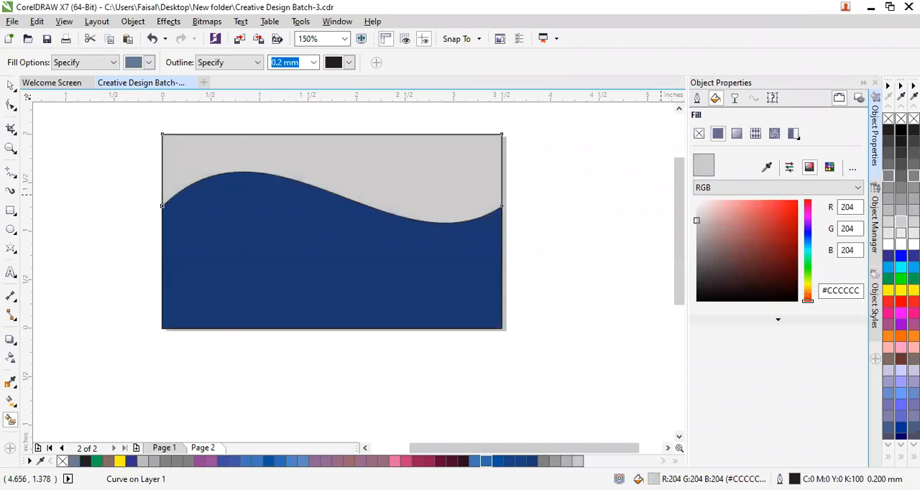
left_click(901, 234)
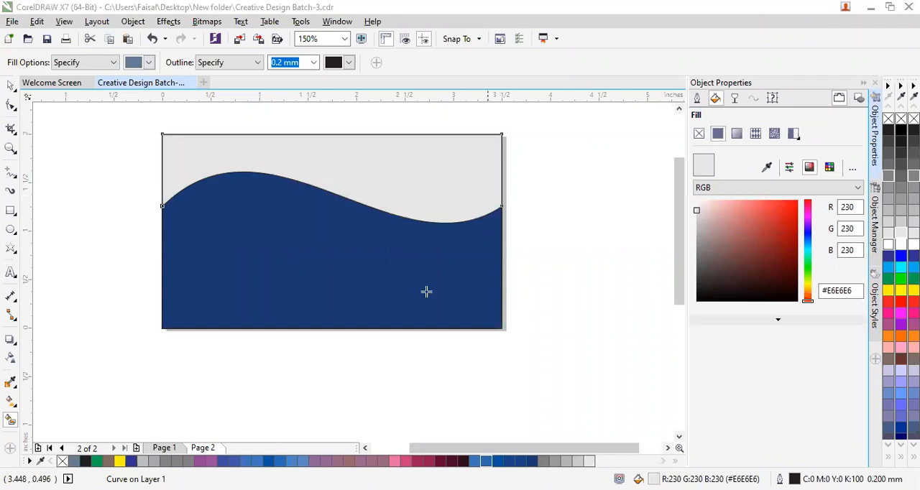
Smart Fill the area below the wave and try lighter blues, ending at C50 M29 Y7 K0.
left_click(397, 296)
left_click_drag(757, 226, 727, 213)
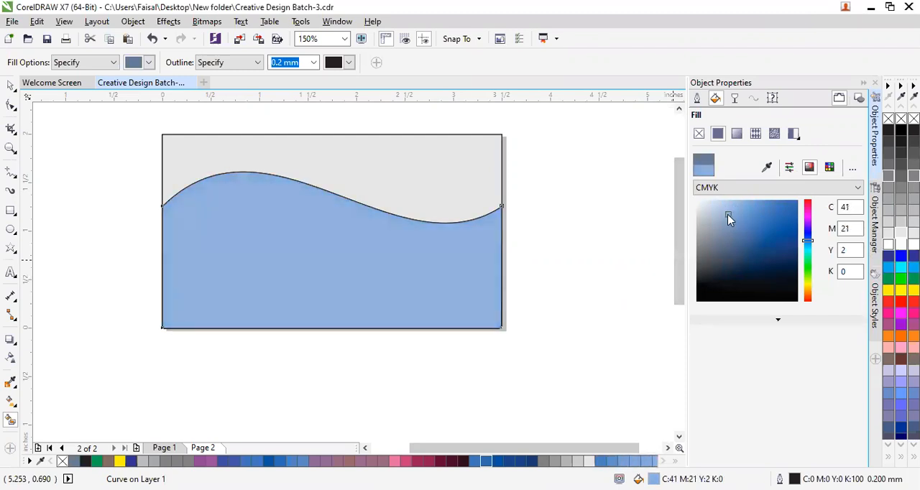
key("ctrl+z")
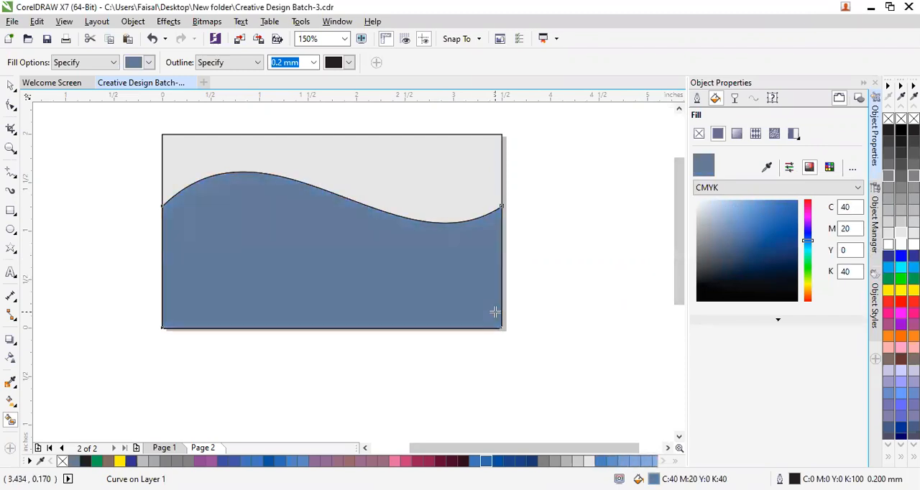
left_click(721, 208)
left_click(732, 210)
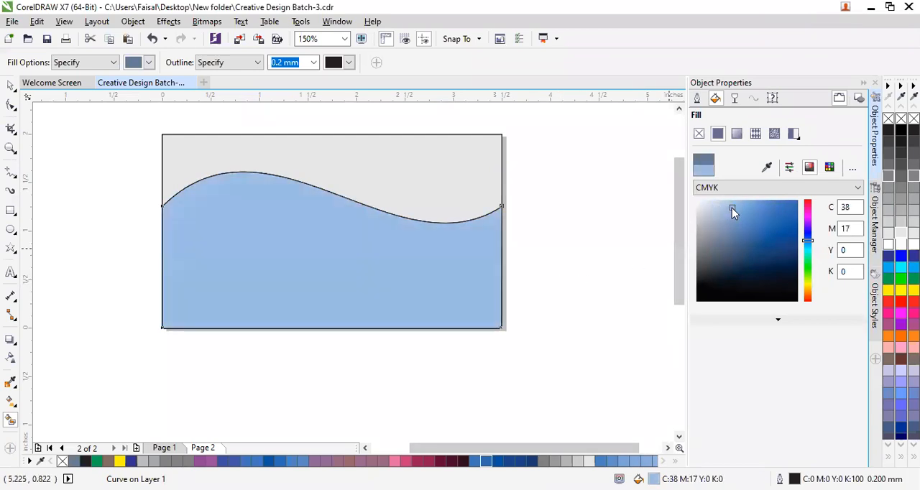
left_click(729, 220)
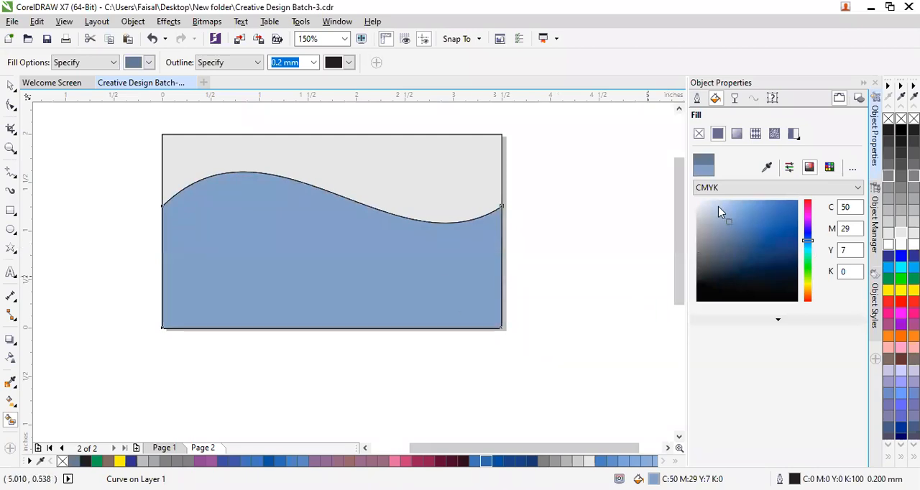
Lighten the fill of the area below the wave to C44 M25 Y7 K0 and deselect it.
left_click(714, 207)
left_click(726, 223)
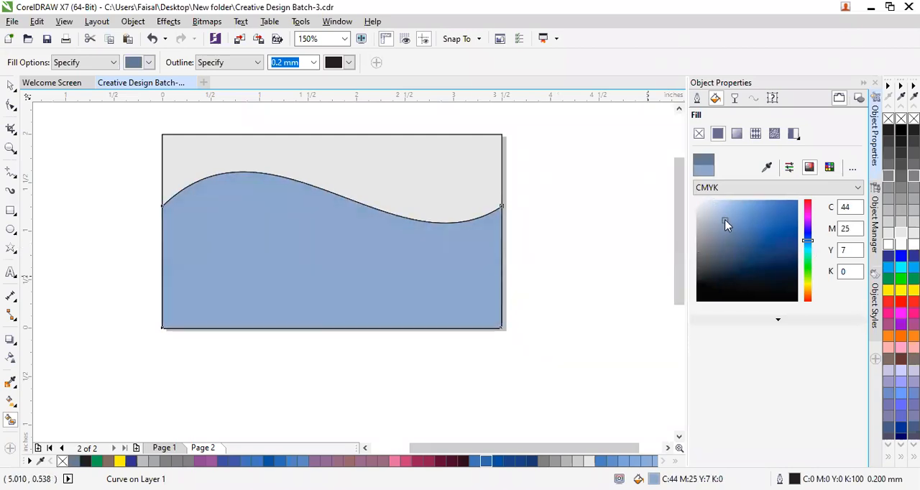
left_click(11, 86)
left_click(72, 199)
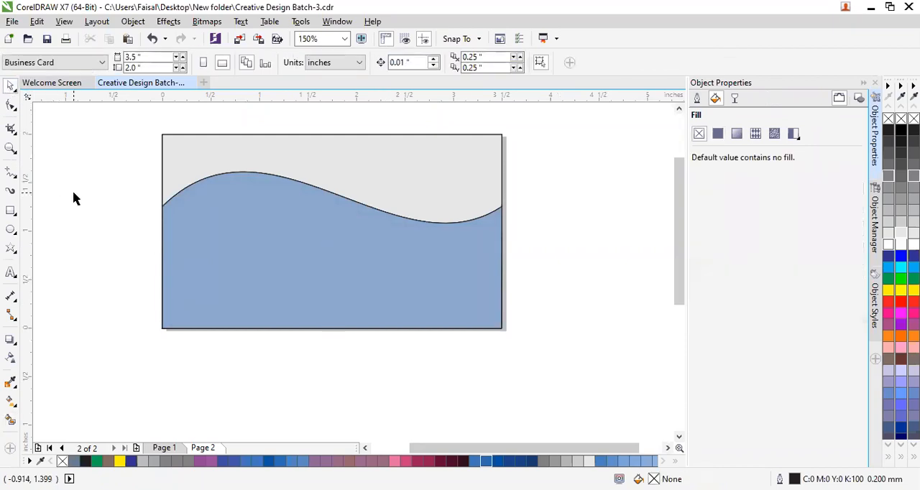
Try removing the outlines from all objects on the card, and undo the removal.
left_click_drag(672, 233, 684, 223)
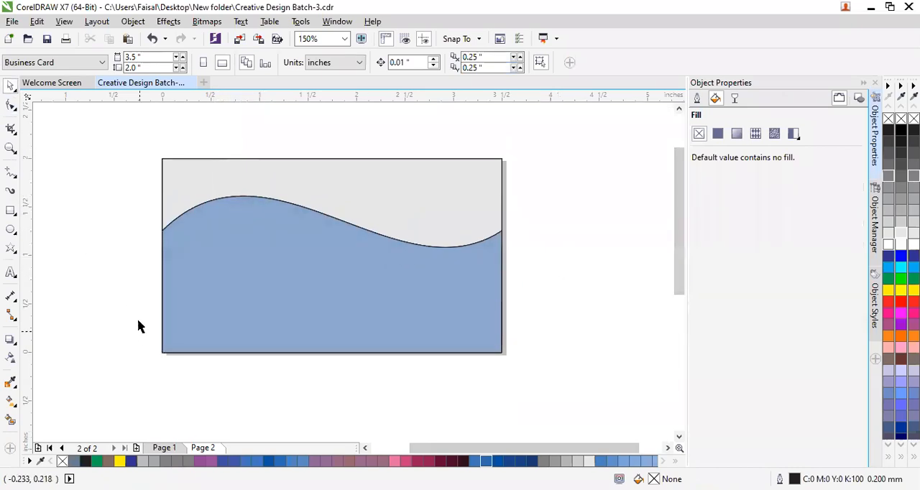
left_click_drag(137, 130, 562, 419)
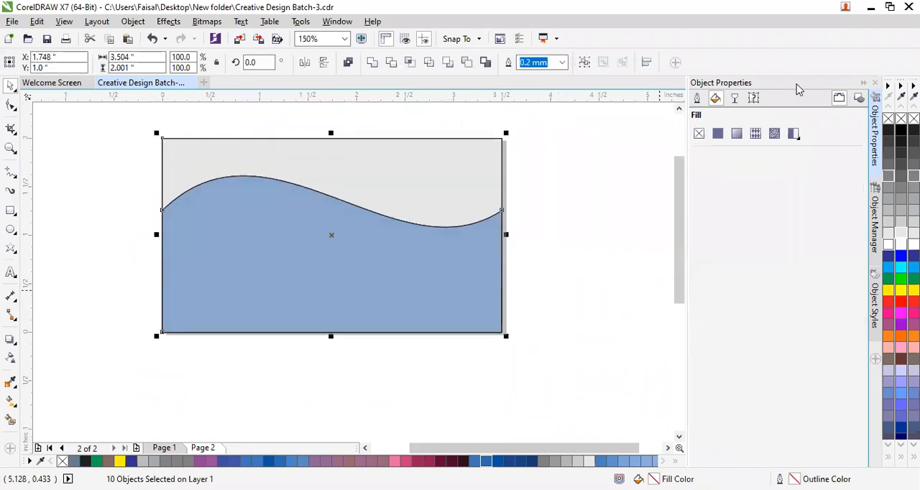
right_click(889, 122)
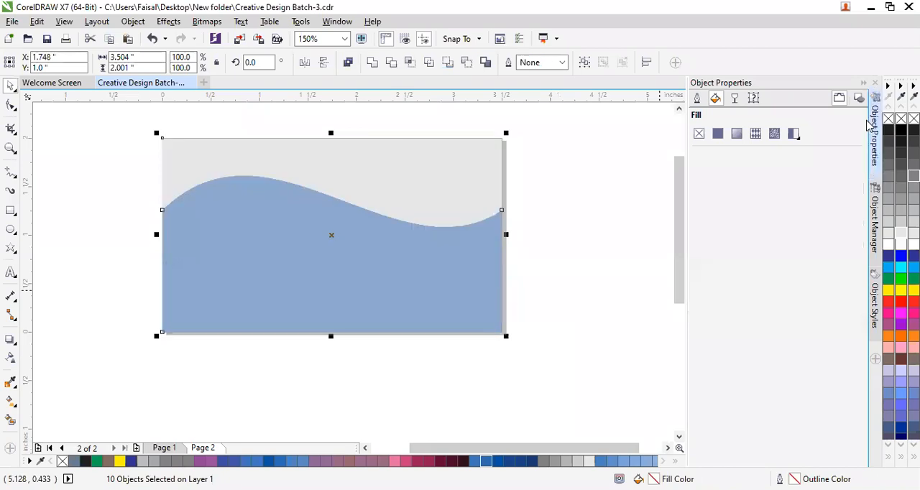
left_click(615, 251)
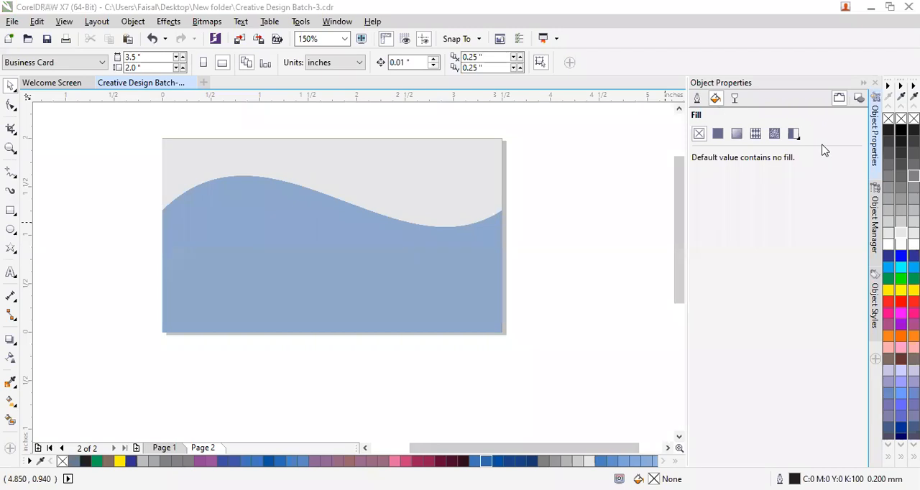
key("ctrl+z")
key("Escape")
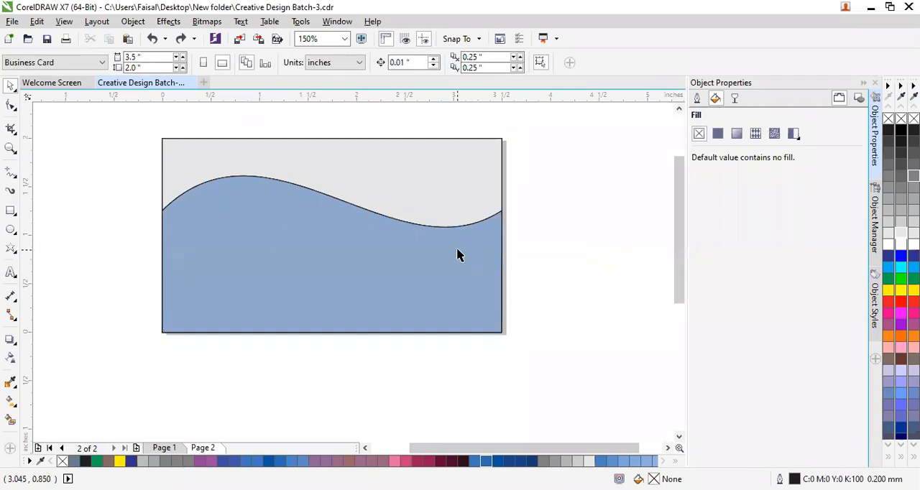
Select all objects on the card and remove their outlines.
scroll(452, 148, "up", 1)
scroll(454, 141, "up", 1)
scroll(455, 142, "down", 1)
scroll(450, 165, "down", 1)
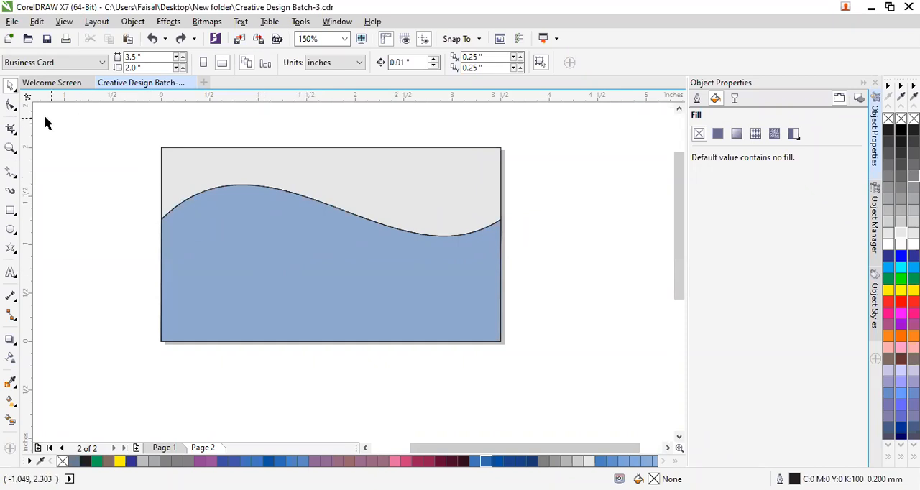
left_click_drag(136, 129, 564, 390)
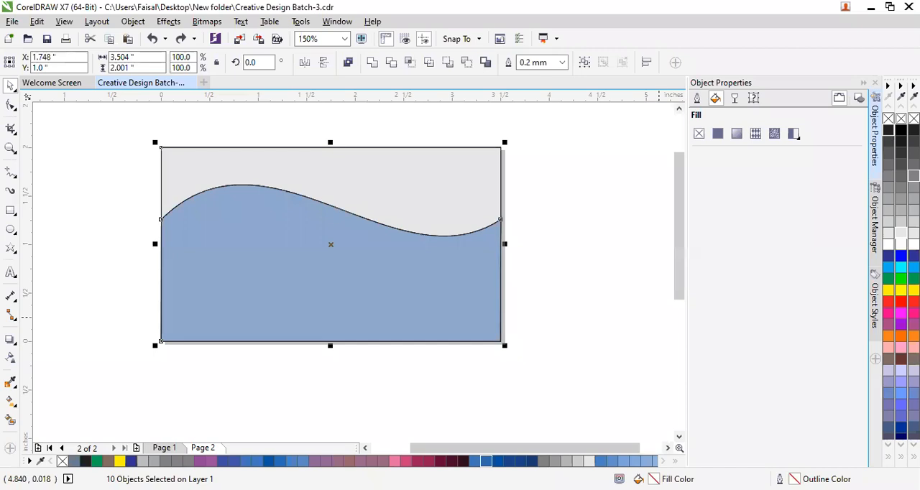
left_click(789, 6)
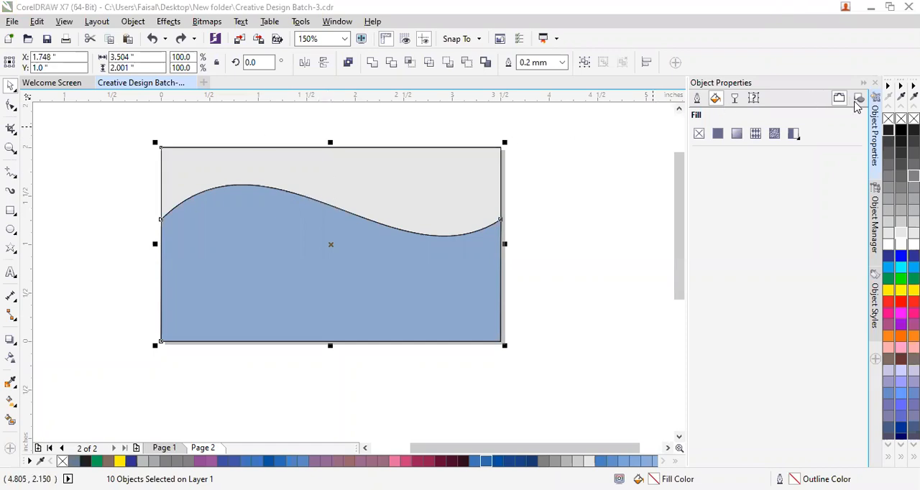
right_click(890, 126)
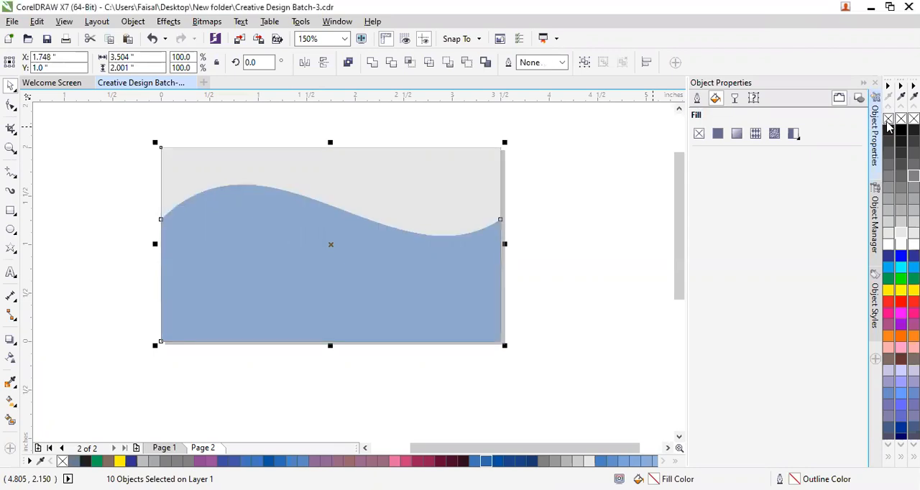
left_click(532, 240)
Reduce the empty rectangle below the card to 0.35 inches high and place it across the lower part of the blue area.
scroll(532, 240, "down", 2)
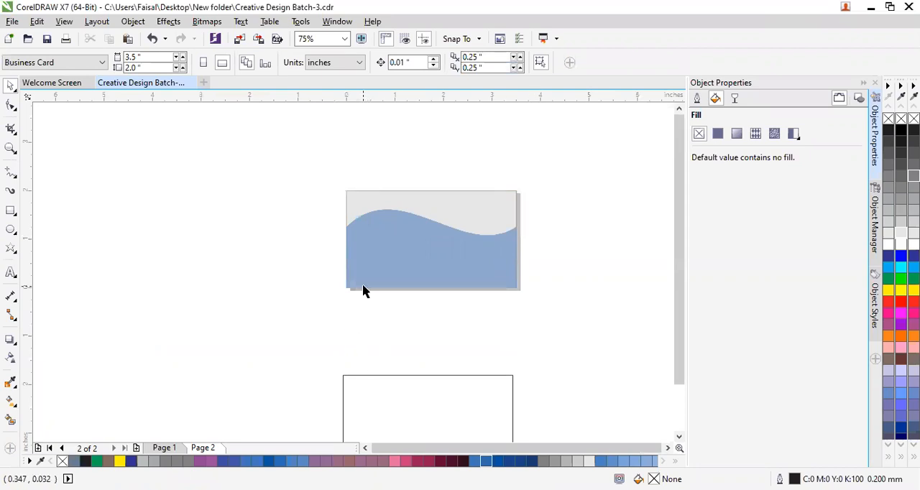
scroll(365, 291, "up", 2)
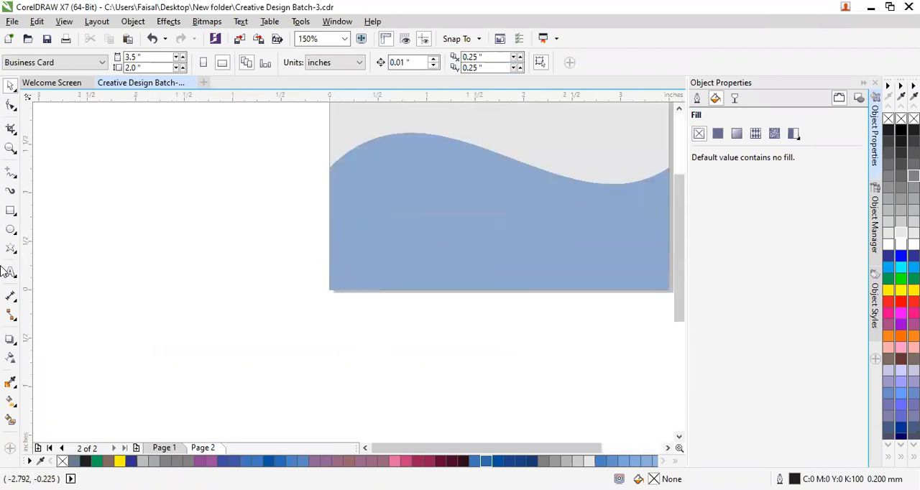
scroll(379, 365, "down", 2)
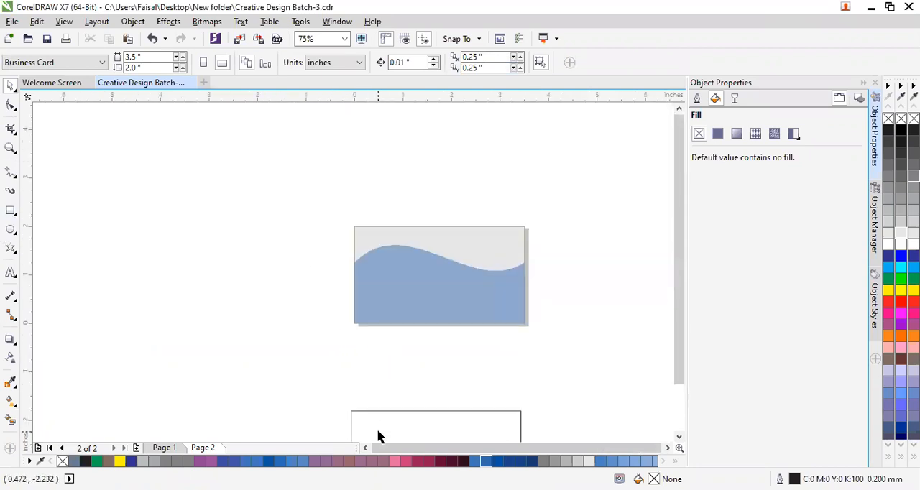
left_click(411, 413)
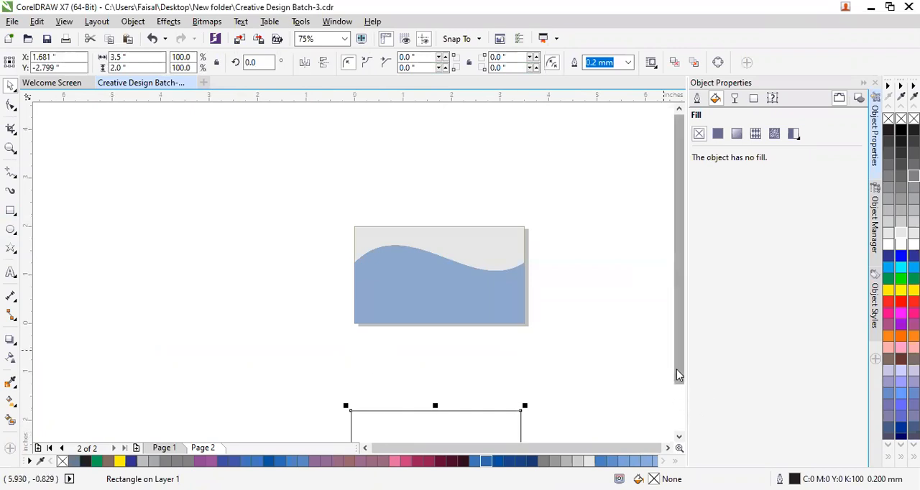
scroll(677, 369, "down", 1)
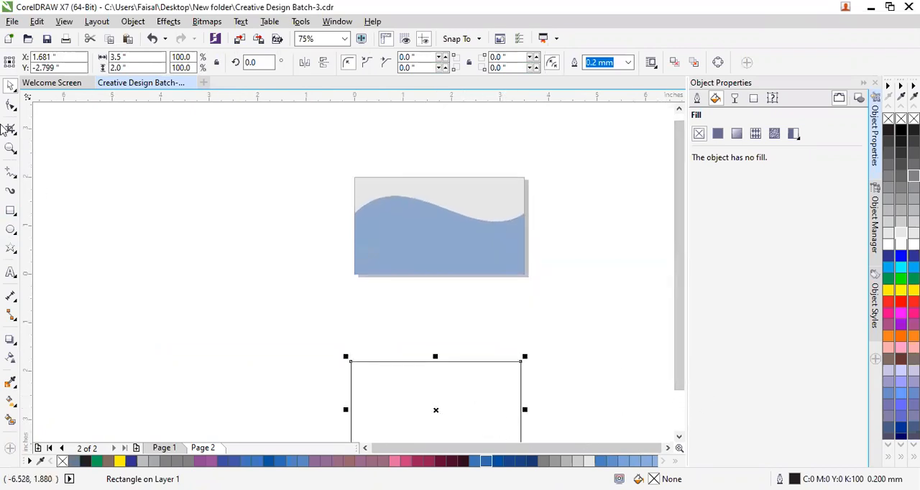
left_click_drag(481, 406, 486, 345)
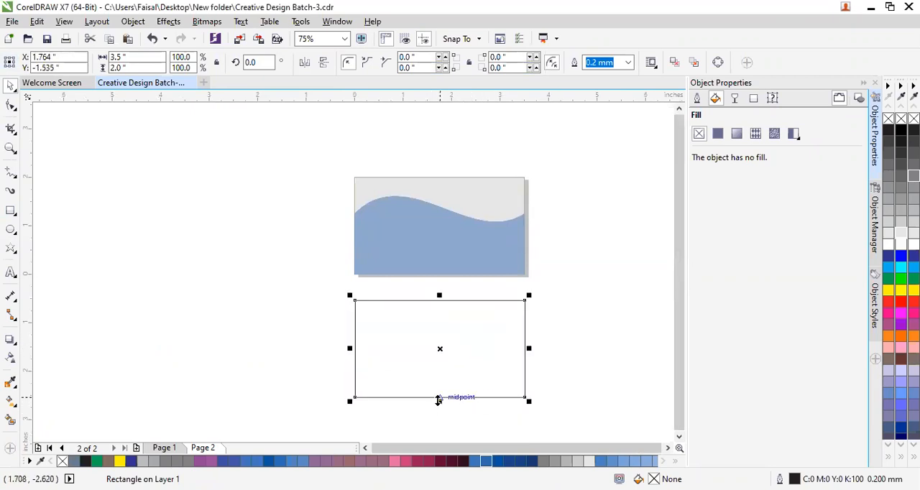
left_click_drag(438, 397, 447, 251)
left_click(452, 312)
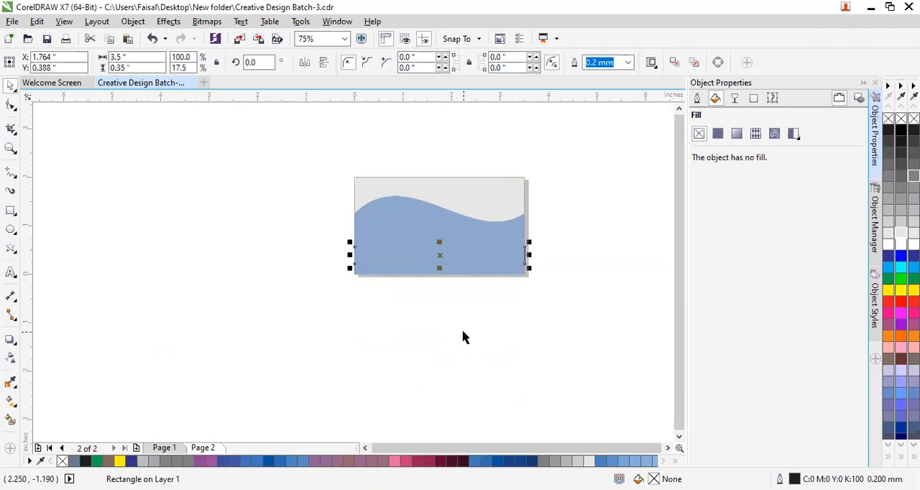
right_click(467, 256)
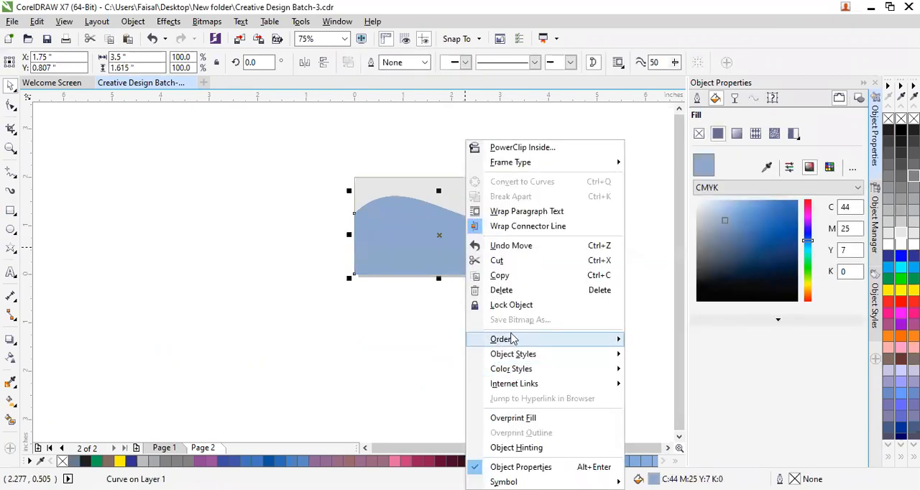
mouse_move(512, 339)
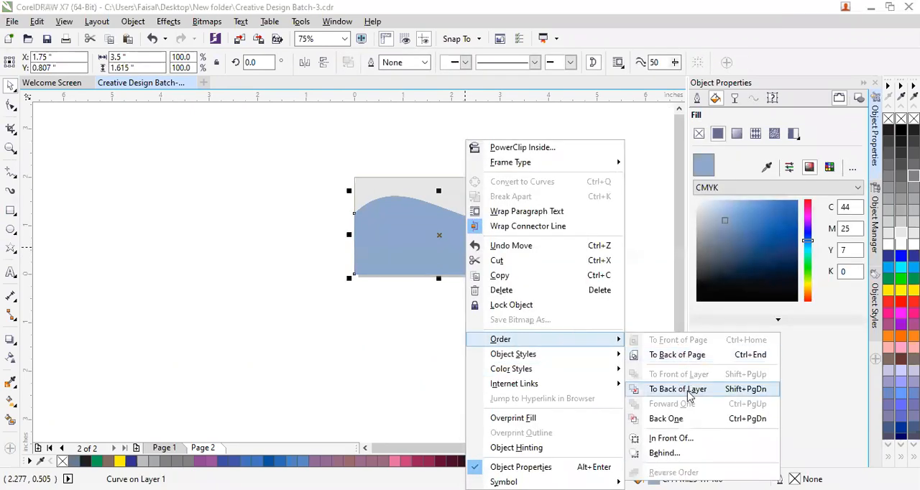
left_click(685, 441)
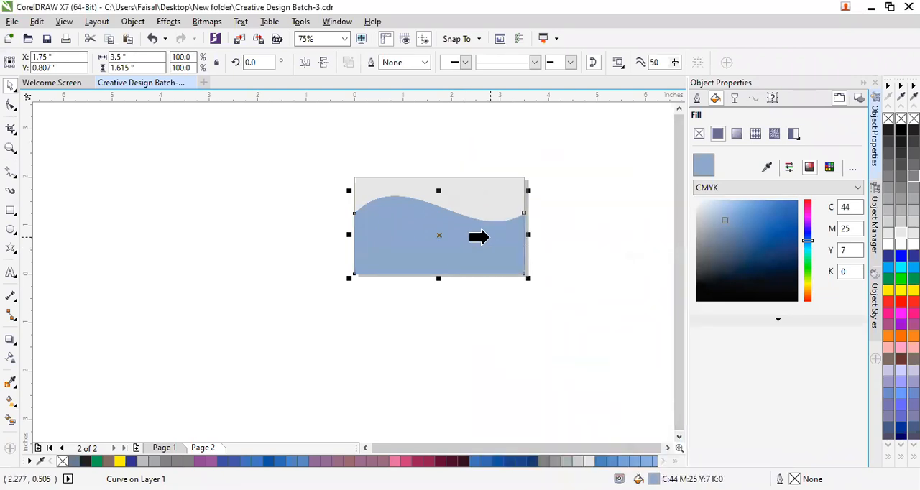
left_click(499, 361)
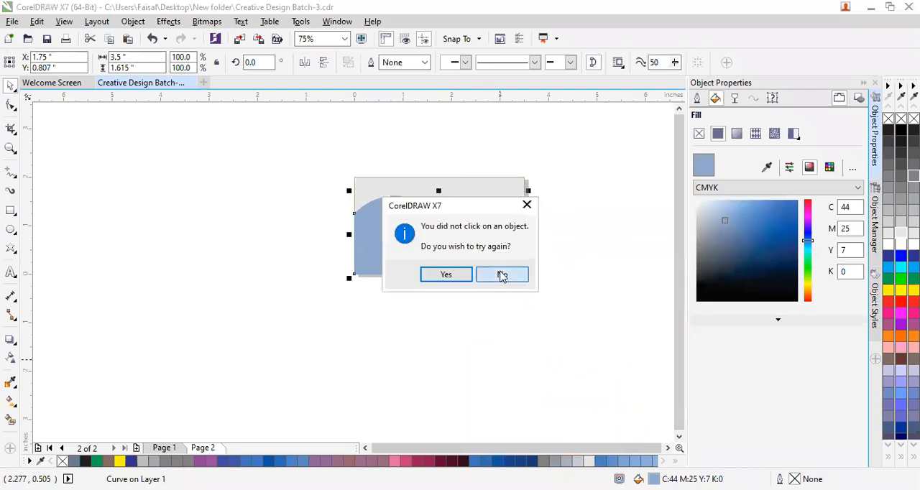
left_click(502, 275)
left_click(573, 353)
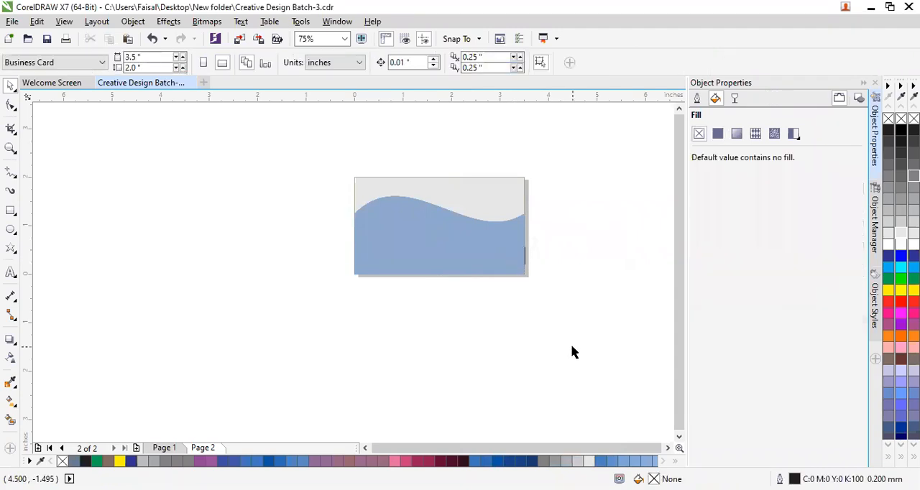
Send the C44 M25 Y7 K0 blue wave shape to the back of the page.
left_click(500, 241)
right_click(501, 247)
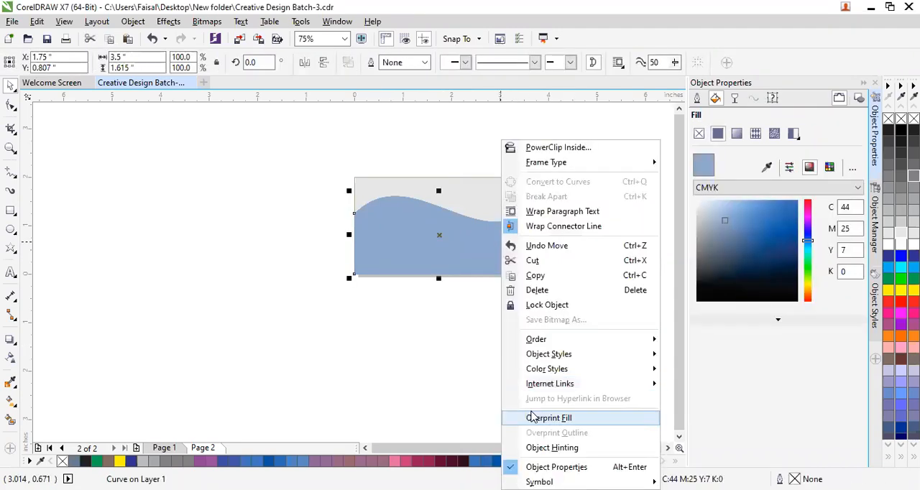
mouse_move(524, 349)
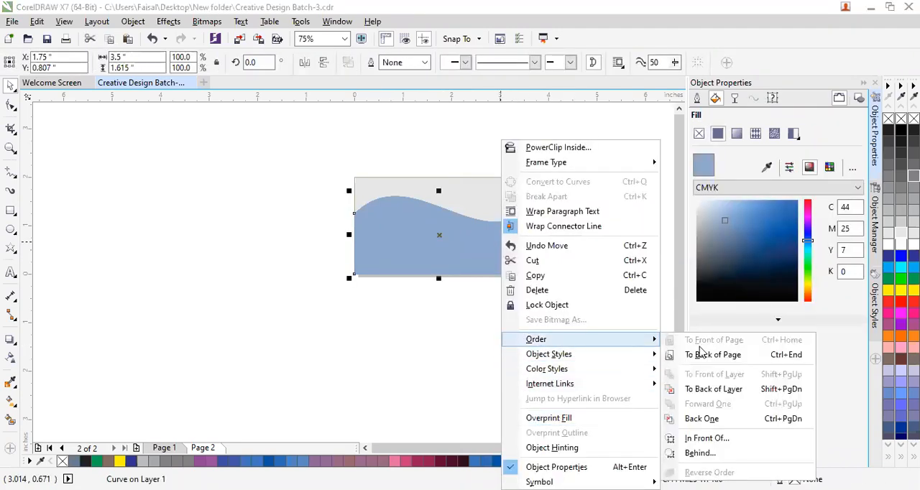
left_click(702, 356)
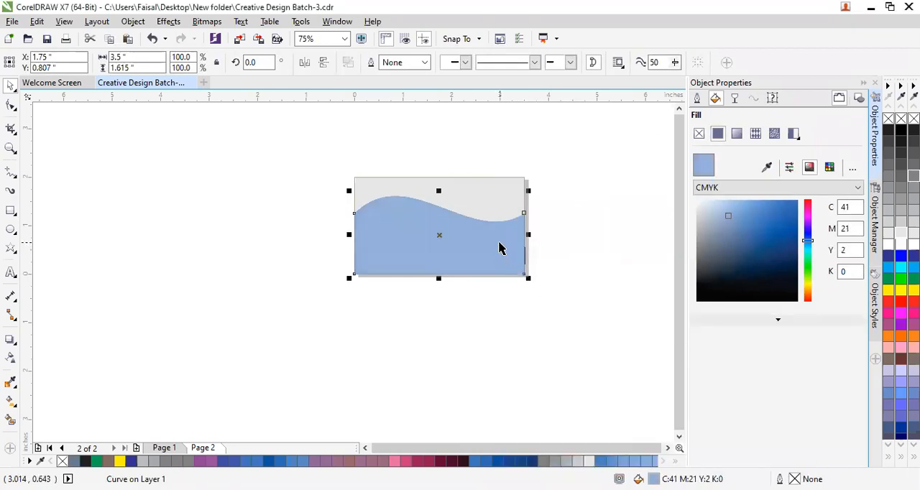
Move the topmost blue wave shape off the card and delete the stacked wave shapes that cover the thin rectangle.
right_click(500, 248)
left_click(455, 258)
left_click_drag(453, 272, 239, 359)
left_click_drag(442, 252, 459, 280)
key("Delete")
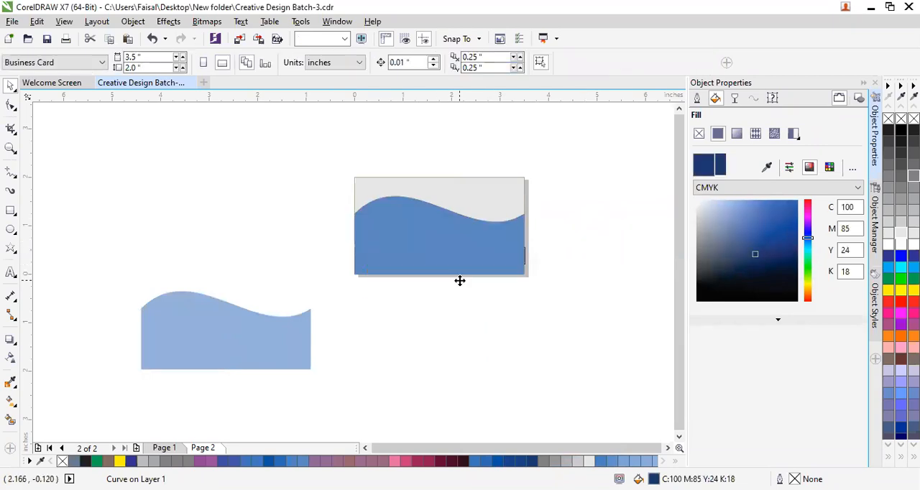
left_click(452, 242)
key("Delete")
left_click(453, 244)
key("Delete")
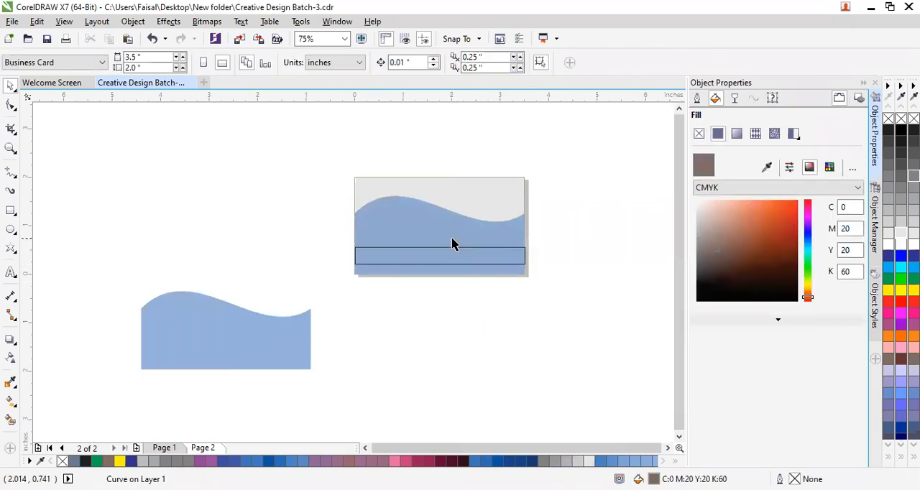
Move the thin rectangle off the card and bring it to the front of the page.
left_click_drag(194, 348, 247, 328)
left_click(438, 257)
left_click_drag(438, 257, 498, 353)
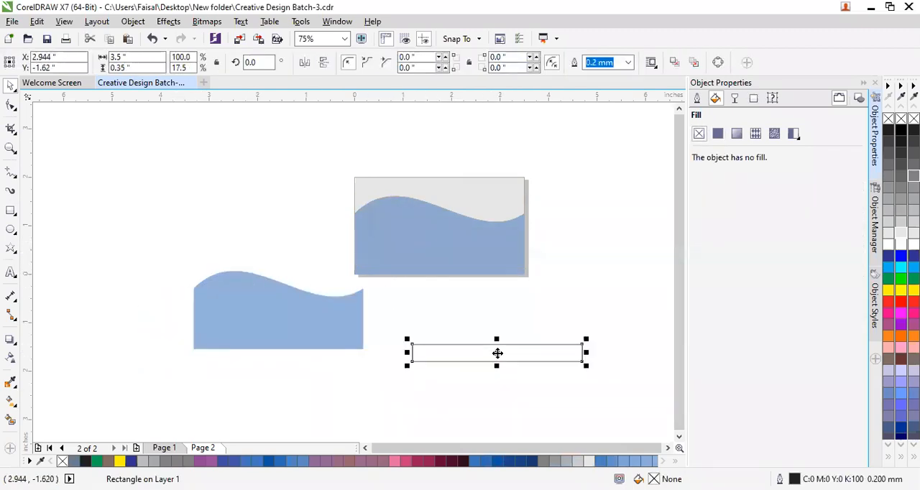
right_click(498, 353)
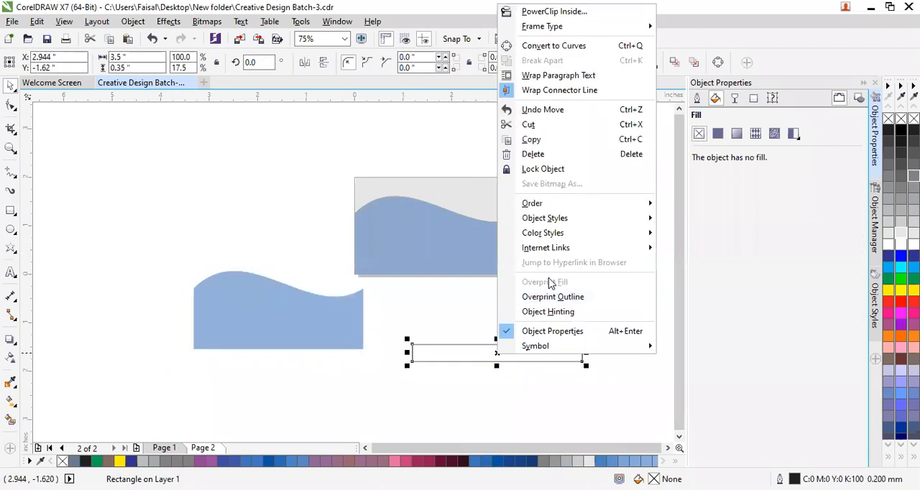
left_click(591, 207)
left_click(682, 205)
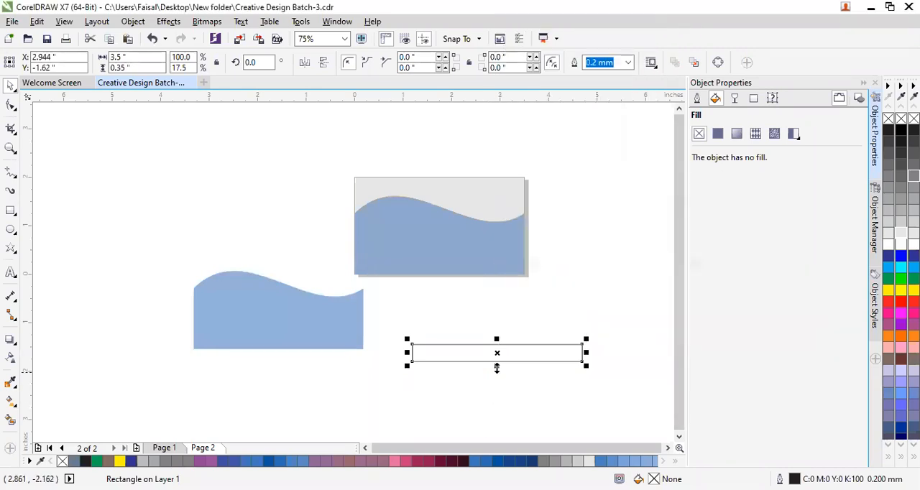
Delete the spare blue wave shape and place the thin rectangle across the card's lower blue area, flush with the card's left edge.
left_click(300, 337)
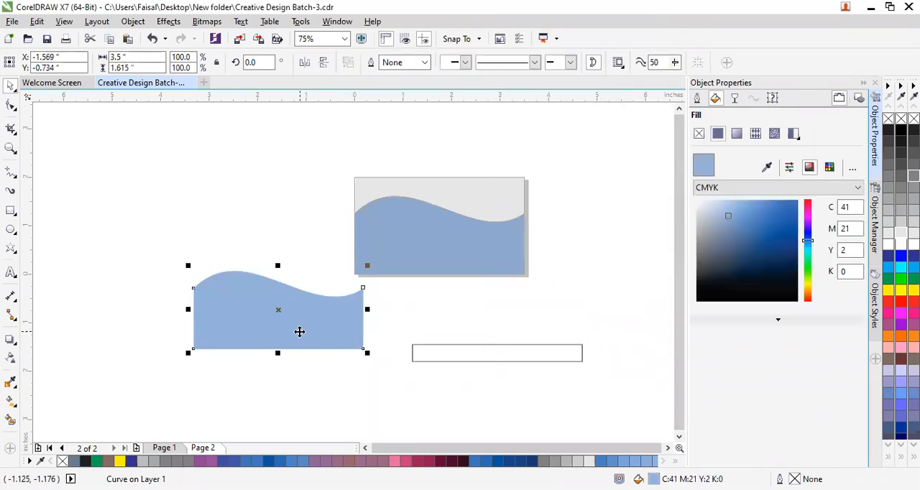
key("Delete")
left_click(448, 355)
left_click_drag(449, 354, 390, 259)
scroll(389, 259, "up", 2)
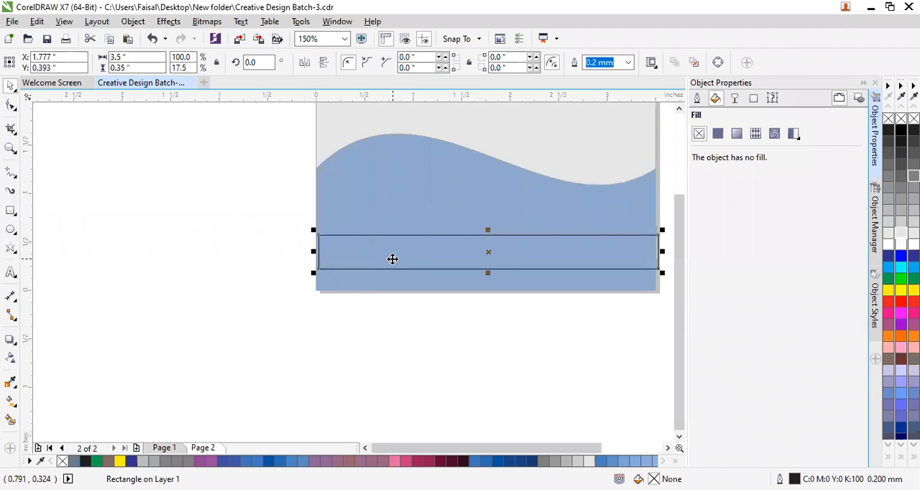
scroll(484, 243, "up", 1)
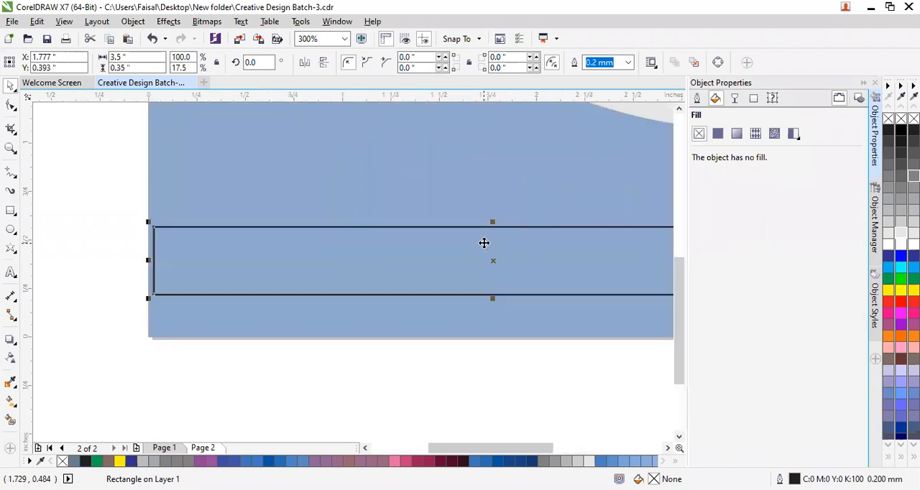
key("Left")
key("Left")
key("Left")
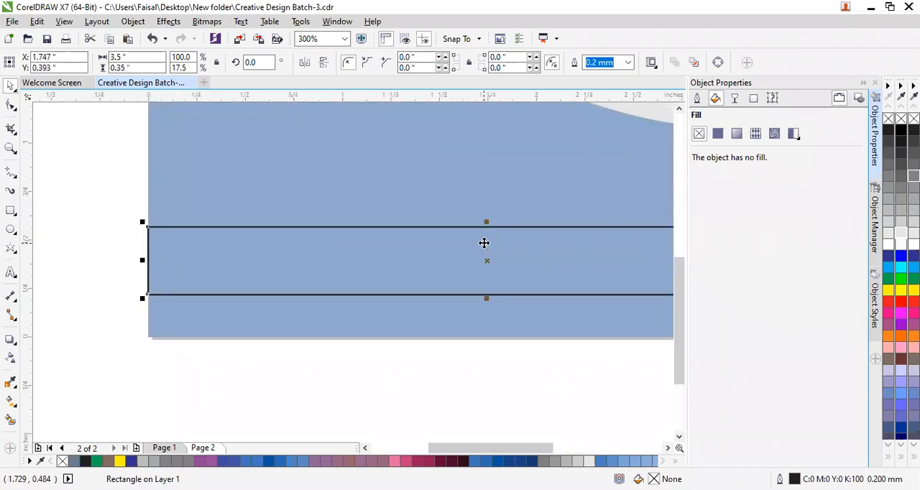
Fill the thin rectangle with dark blue #003399, remove its outline and nudge it flush across the card.
key("Right")
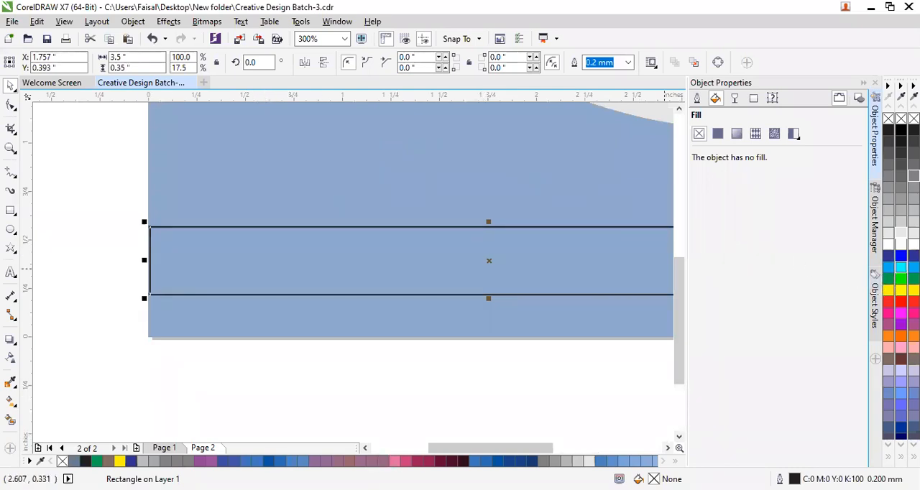
left_click(901, 429)
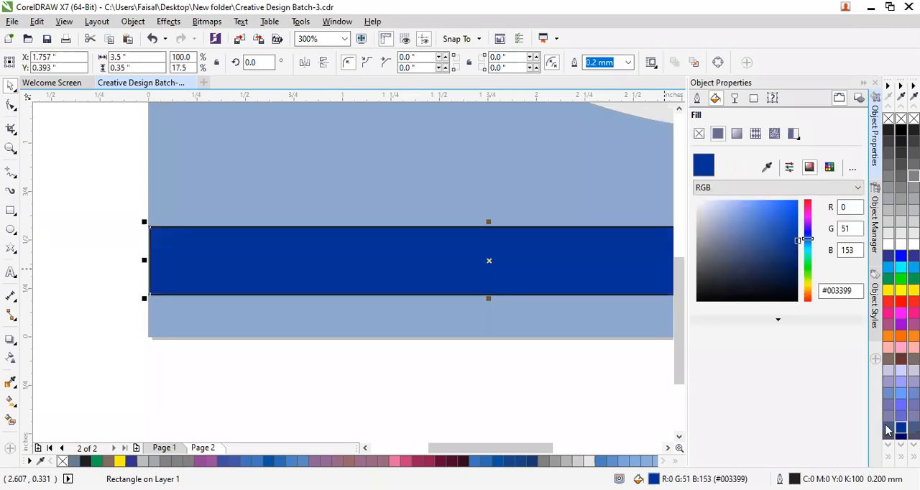
scroll(464, 309, "down", 1)
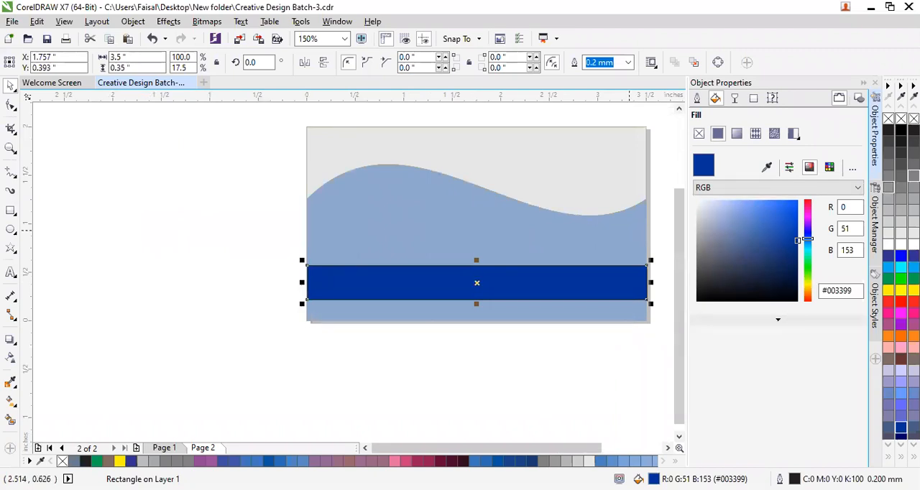
right_click(889, 118)
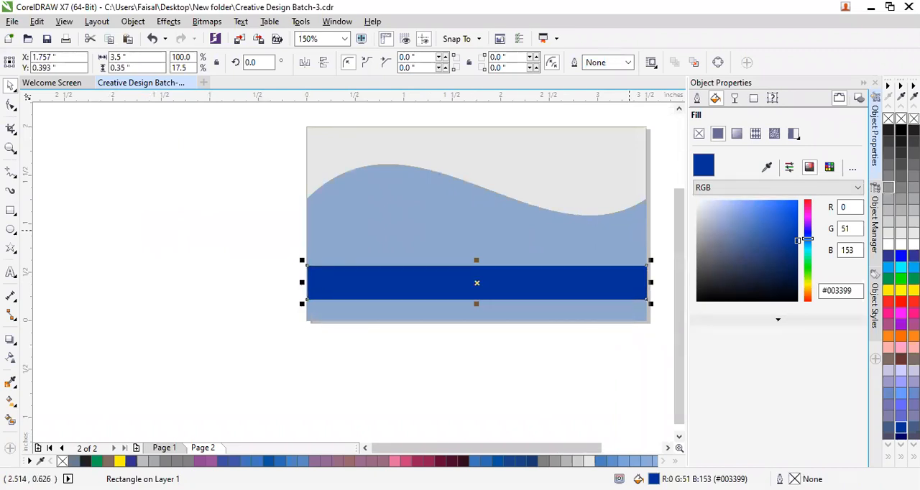
left_click(502, 288)
left_click(502, 288)
key("Right")
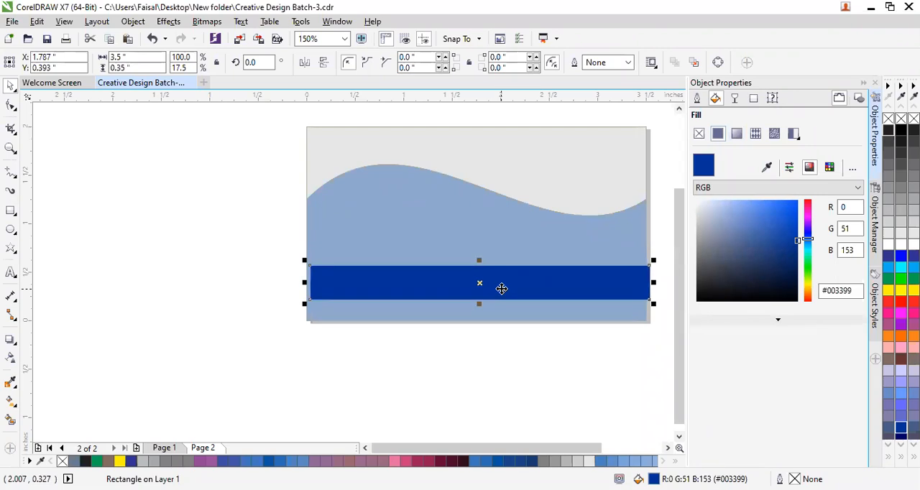
key("Left")
key("Left")
key("Left")
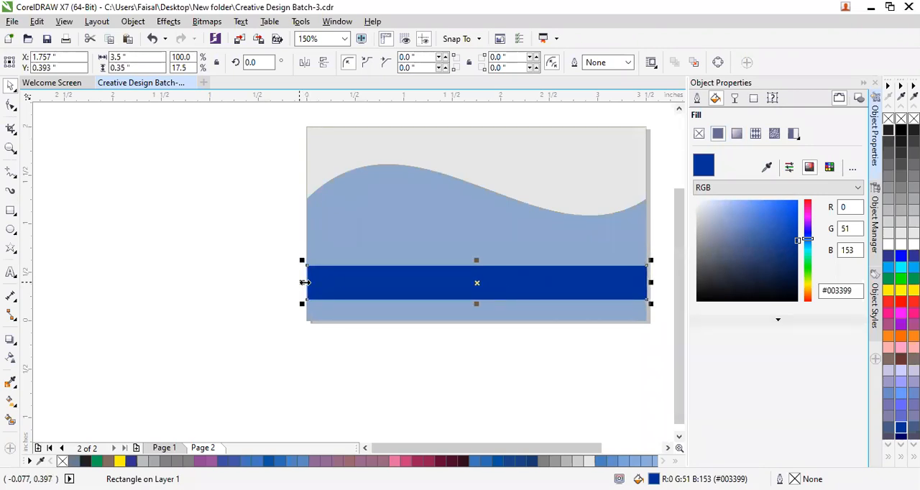
Shorten the dark blue strip from both ends to a width of about 2.29 inches.
left_click_drag(305, 282, 343, 283)
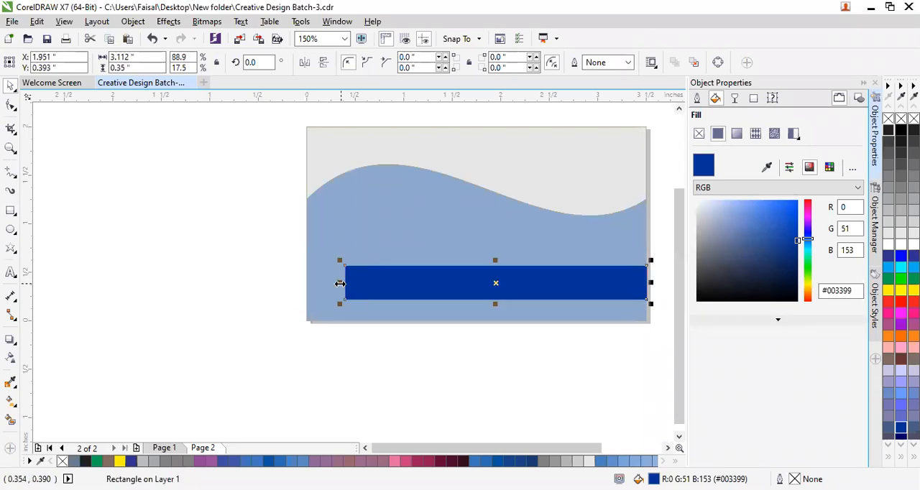
left_click_drag(651, 282, 568, 288)
left_click(571, 366)
Move the dark blue strip right and down, centring it horizontally in the card's lower blue area at about X 1.77, Y 0.33 inches.
left_click(424, 283)
key("Down")
key("Down")
key("Down")
key("Right")
key("Right")
key("Right")
key("Right")
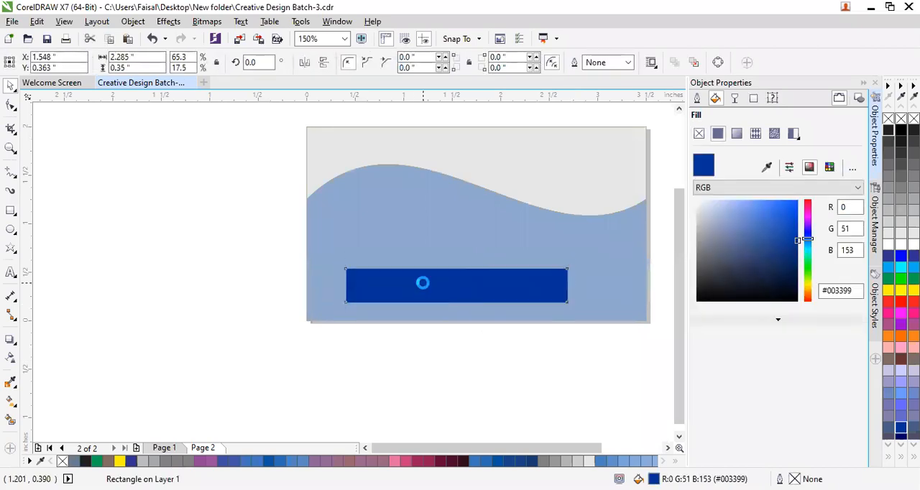
key("Right")
key("Right")
key("Right")
key("Right")
key("Right")
key("Down")
key("Down")
key("Down")
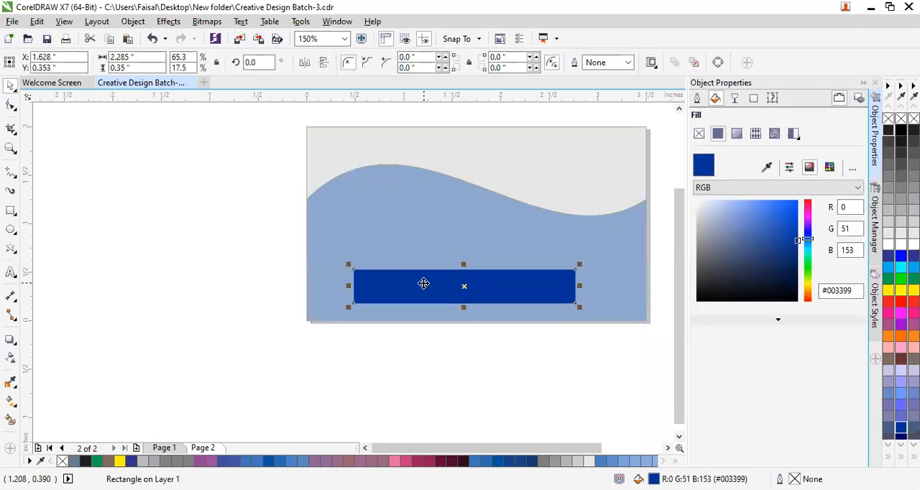
left_click_drag(576, 287, 590, 289)
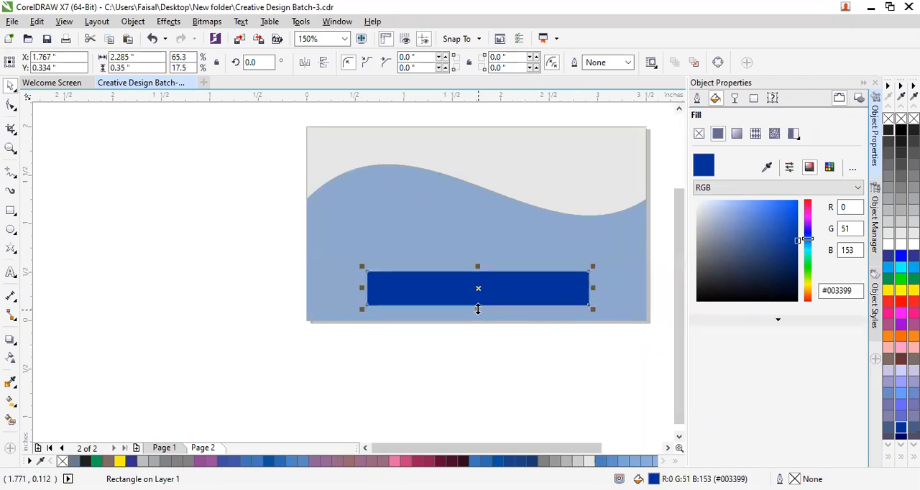
Adjust the dark blue strip's lower and upper edges, leaving it about 0.32 inch high near the card's lower edge.
left_click_drag(478, 310, 480, 317)
left_click(489, 343)
left_click(488, 299)
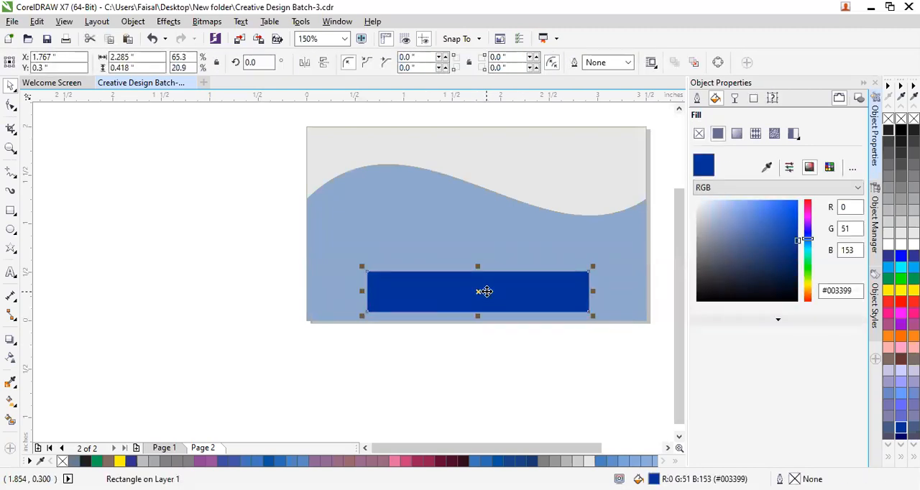
left_click_drag(478, 266, 476, 298)
left_click(478, 343)
left_click(487, 358)
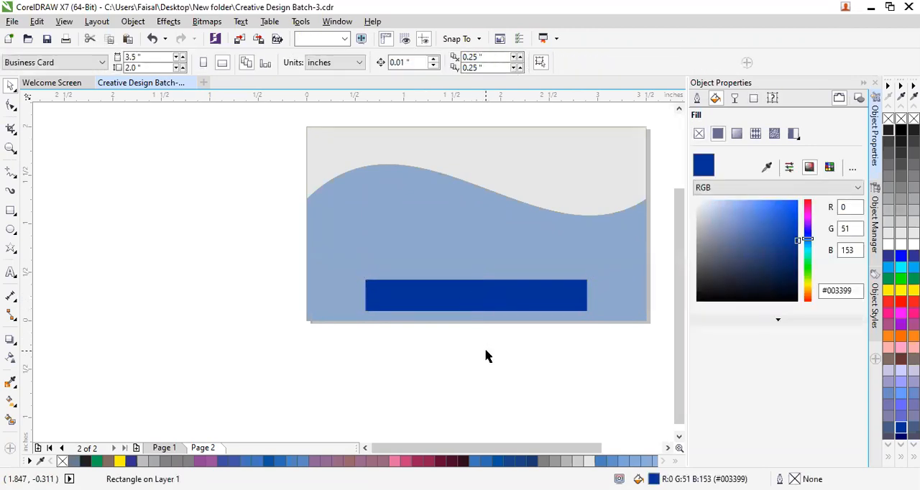
Try several palette blues on the strip and leave it filled with C85 M59 Y0 K0.
scroll(486, 356, "down", 2)
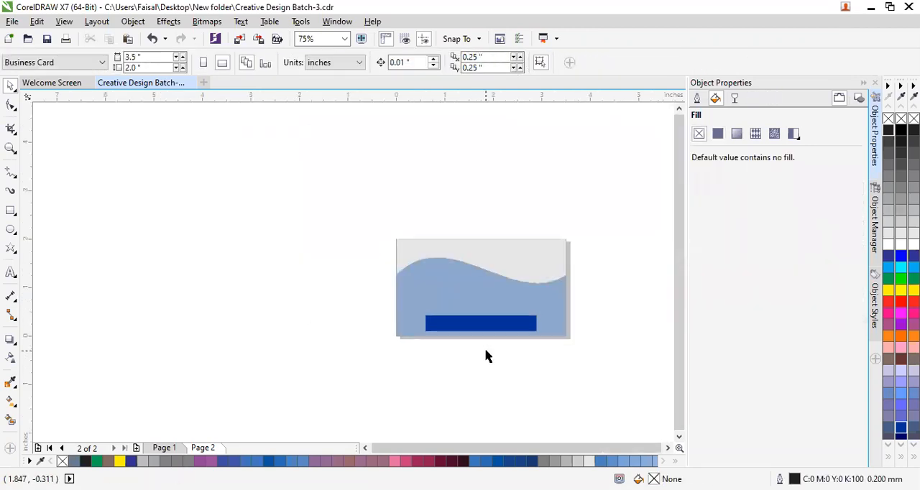
left_click(489, 324)
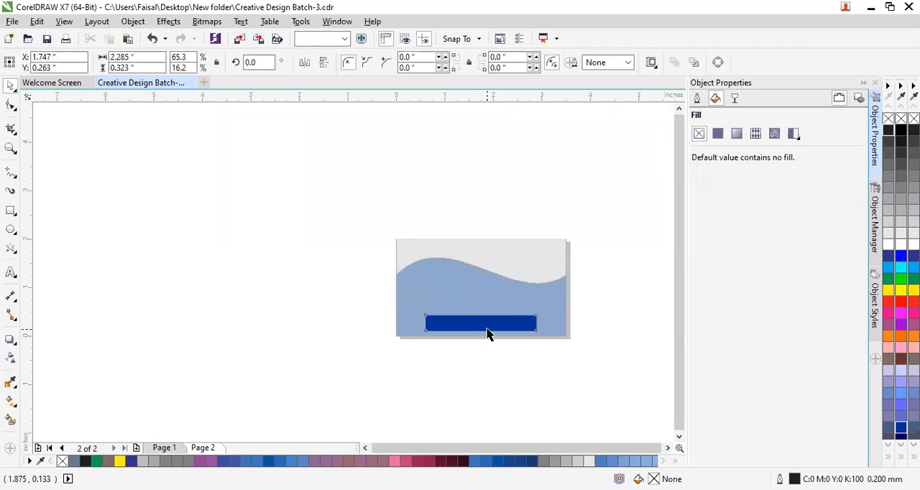
left_click(519, 461)
left_click(508, 462)
left_click(491, 462)
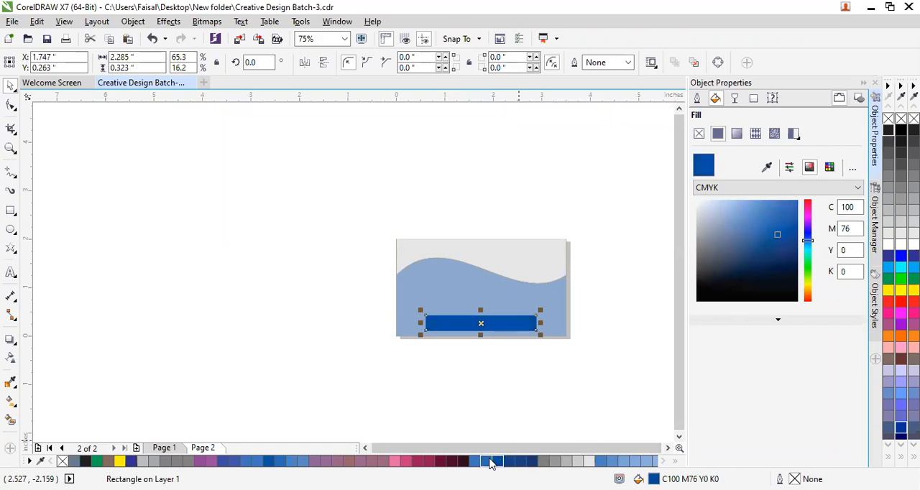
left_click(475, 392)
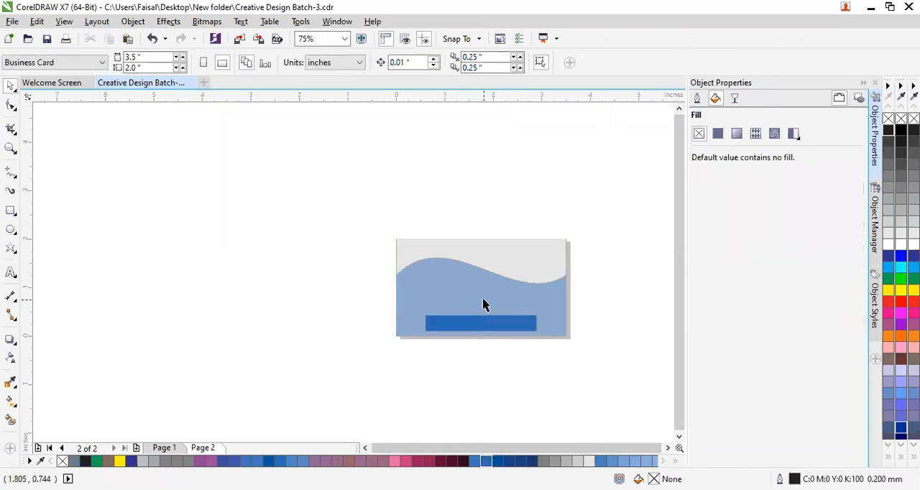
Delete the blue strip from the lower part of the card.
left_click(496, 329)
scroll(495, 329, "up", 1)
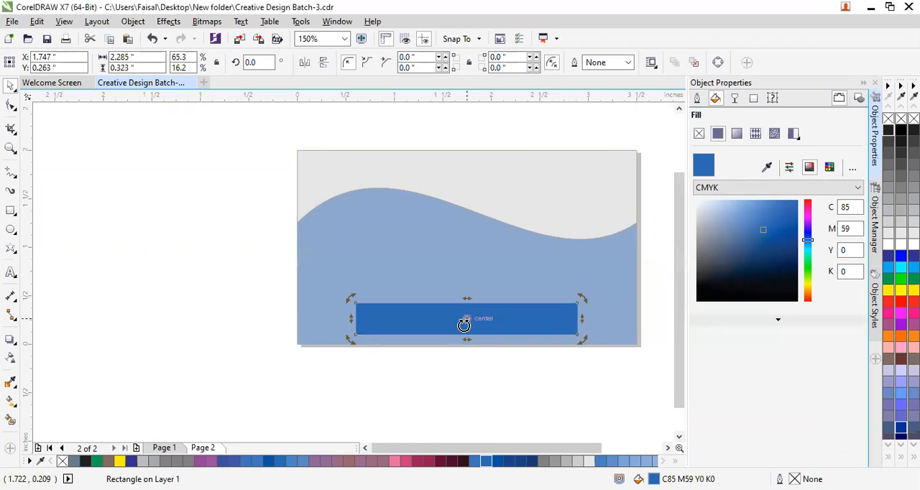
key("Delete")
Delete the unfilled wave curve and the unfilled 3.5 by 2 inch rectangle lying over the card.
left_click(471, 267)
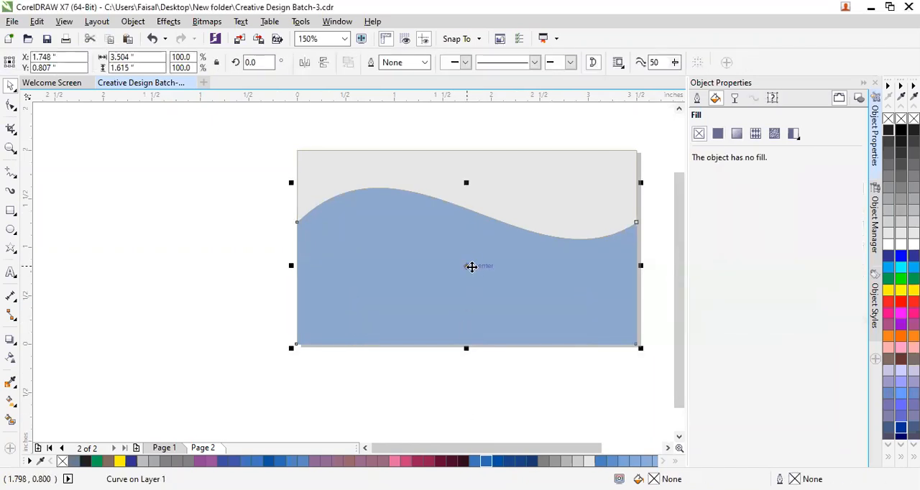
left_click_drag(450, 273, 123, 374)
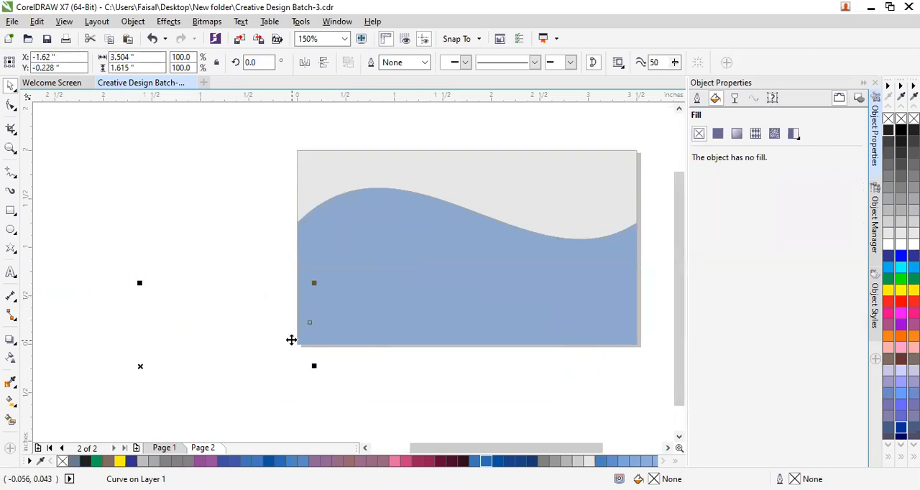
key("ctrl+z")
key("Delete")
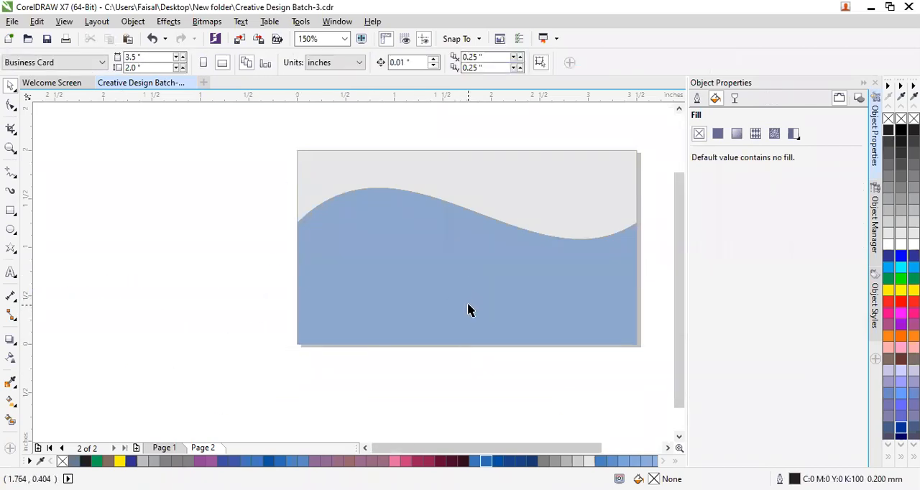
left_click(462, 281)
left_click_drag(463, 281, 254, 326)
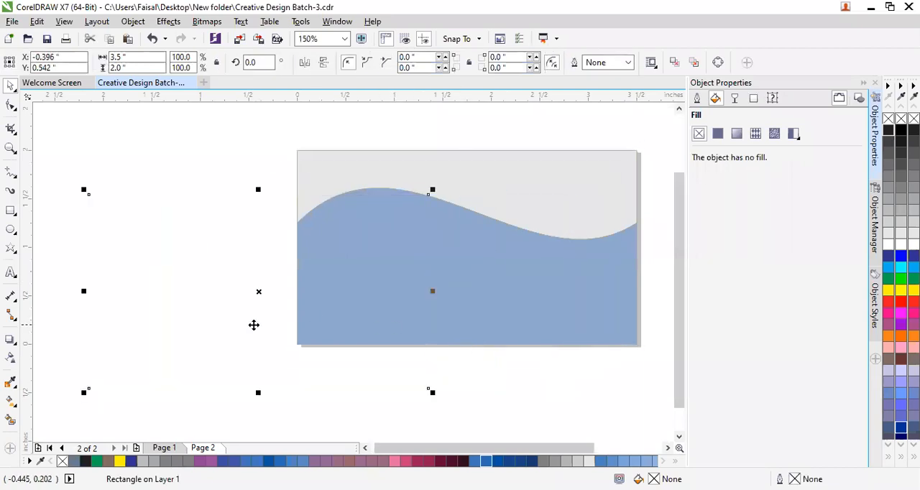
key("Delete")
Move the blue, light grey and dark maroon wave shapes left off the card, fitting the blue shape directly beneath the maroon band.
left_click(461, 279)
left_click_drag(461, 279, 364, 367)
left_click_drag(531, 226, 307, 244)
left_click_drag(599, 185, 376, 232)
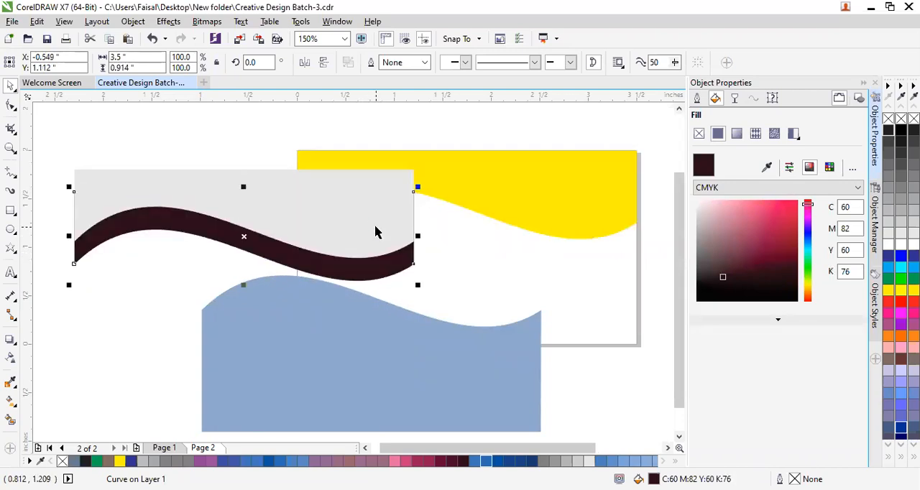
left_click(568, 269)
left_click_drag(442, 381, 314, 332)
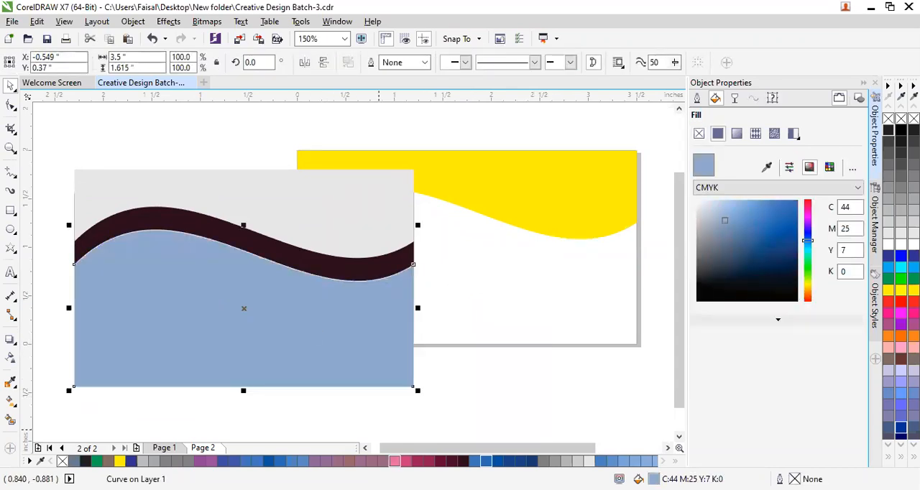
left_click(526, 365)
Move the yellow wave shape over the stacked shapes beside the card and bring it to the front of the page.
left_click(522, 177)
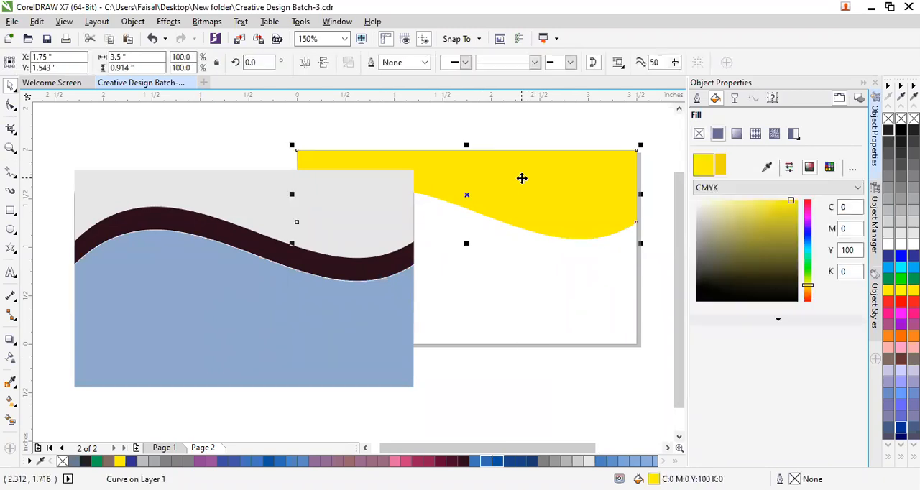
left_click_drag(522, 177, 298, 177)
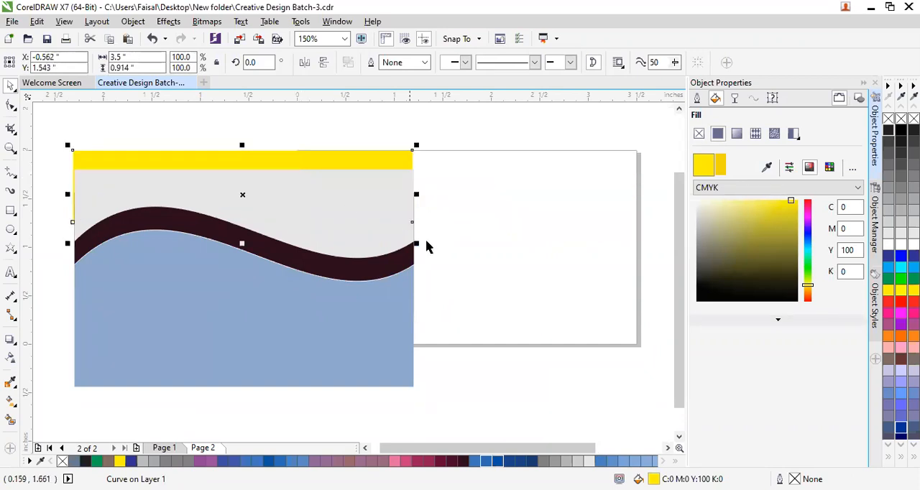
right_click(371, 159)
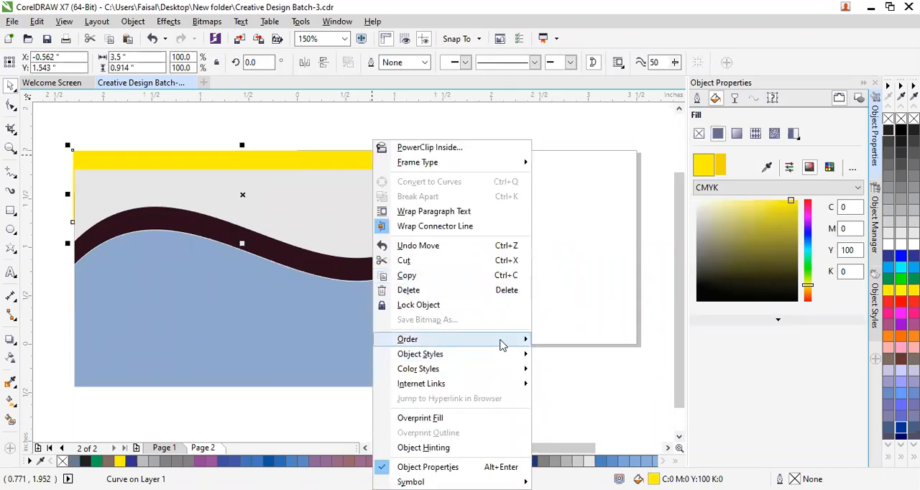
mouse_move(525, 344)
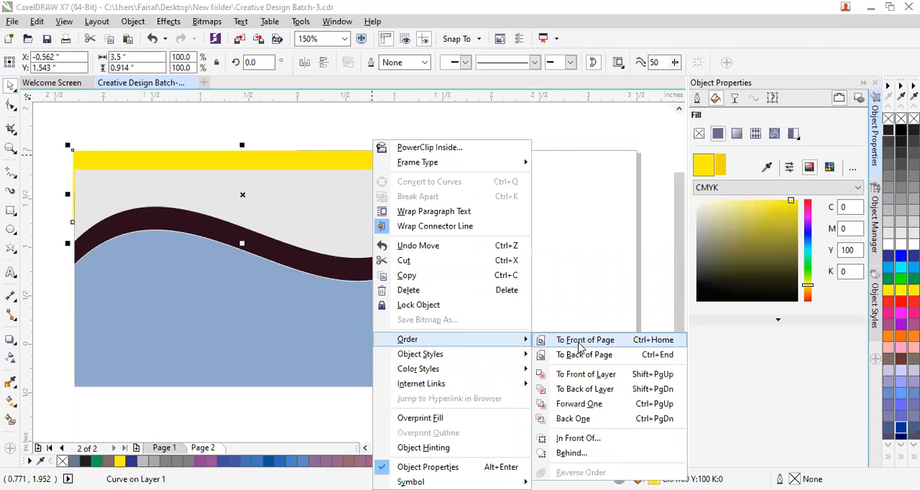
left_click(579, 347)
left_click(563, 304)
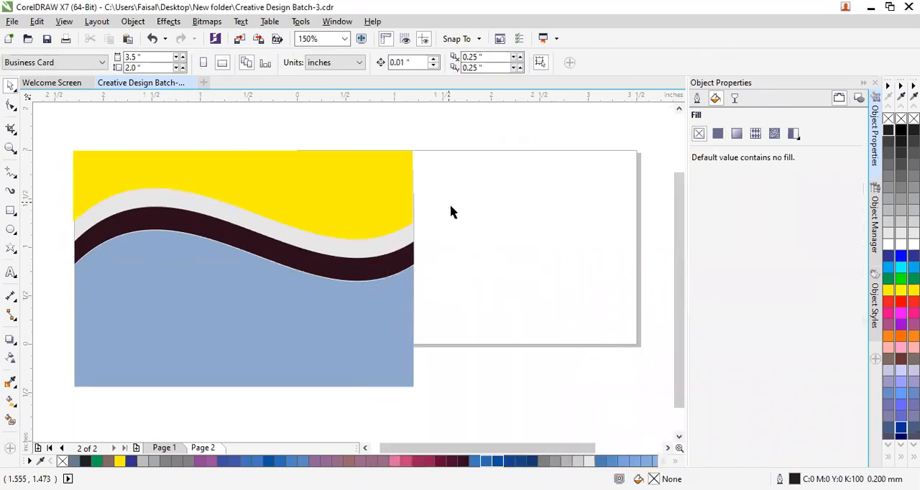
Group the yellow, light grey, maroon and blue wave shapes together.
left_click_drag(468, 127, 65, 377)
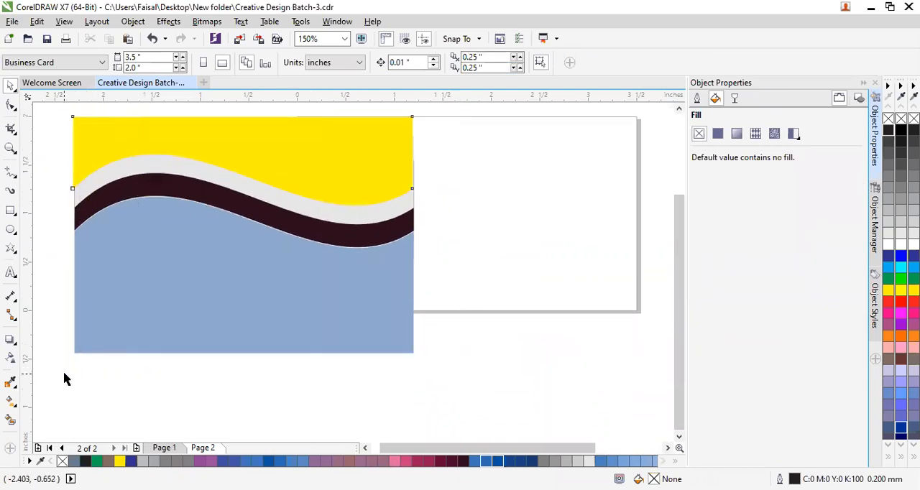
right_click(160, 291)
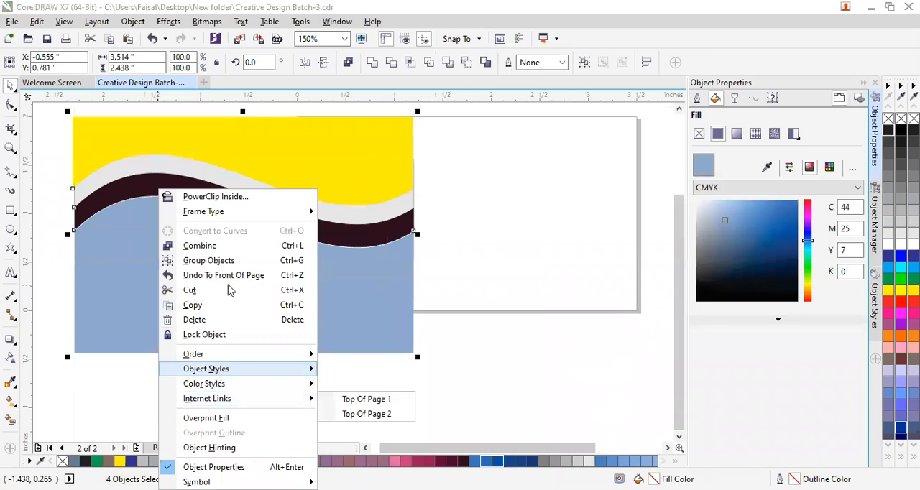
left_click(208, 260)
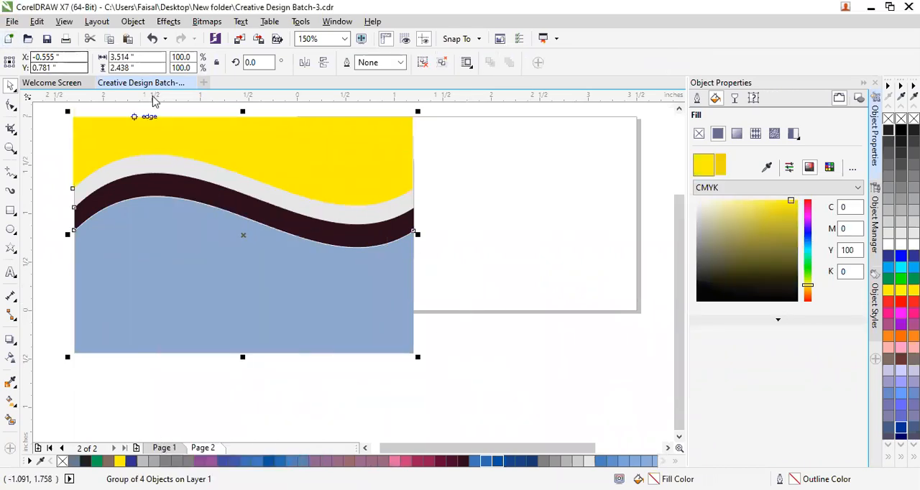
Set the wave group's size to 3.5 inches wide and 2 inches high.
left_click(141, 56)
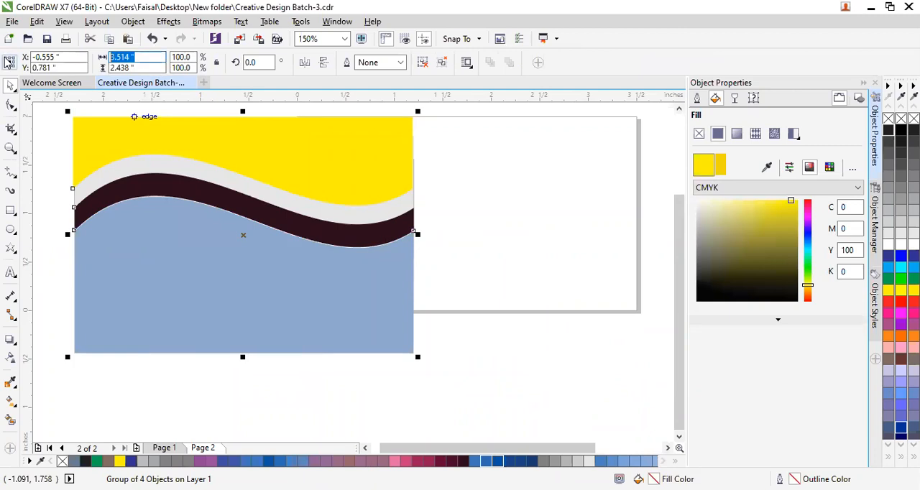
type("3.5")
key("Return")
left_click_drag(160, 67, 71, 70)
type("2")
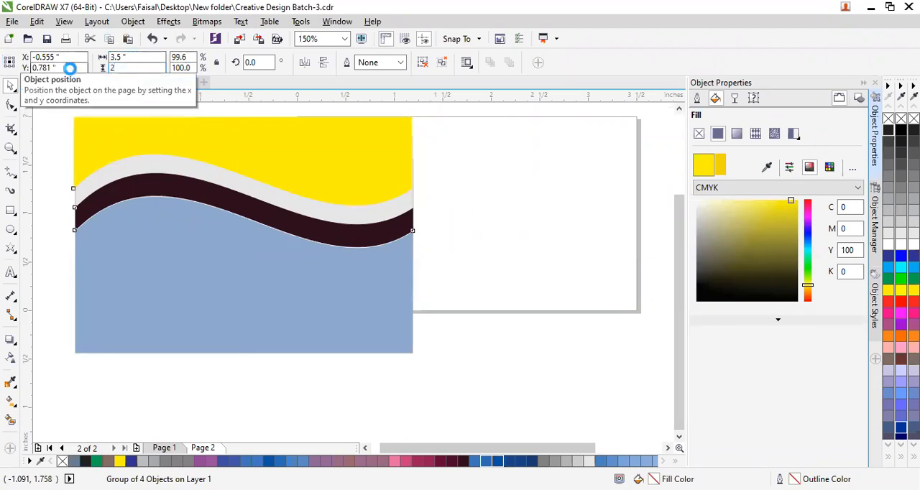
key("Return")
left_click(470, 242)
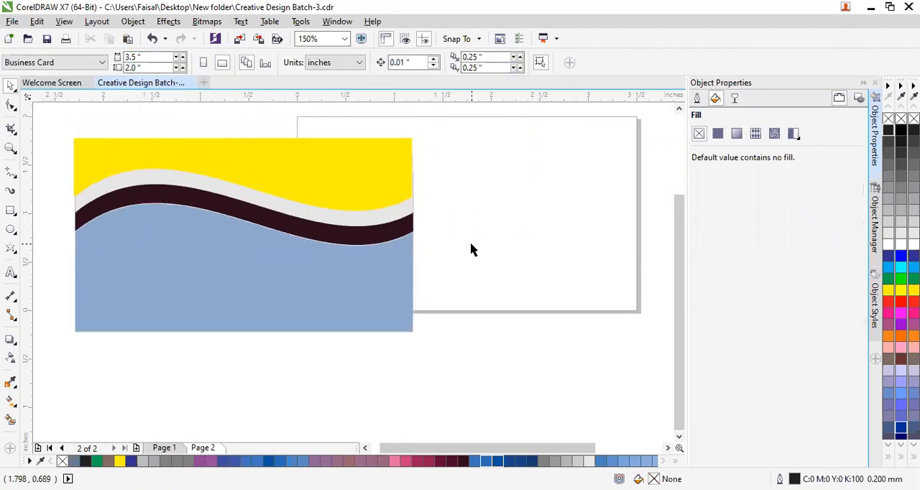
Move the wave group onto the business card so it covers the whole page.
left_click_drag(238, 256, 448, 238)
left_click(413, 357)
left_click(423, 286)
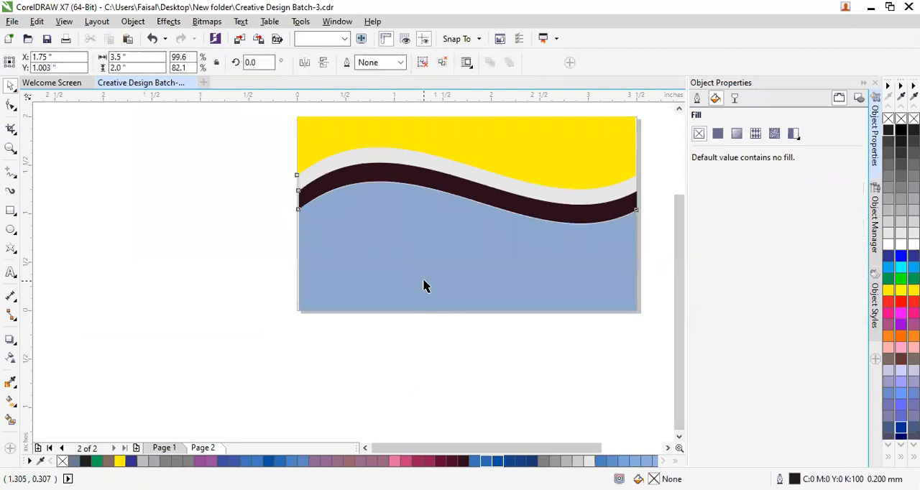
Nudge the wave group right and down in small increments to line it up with the business card's edges.
key("Left")
key("Right")
key("Right")
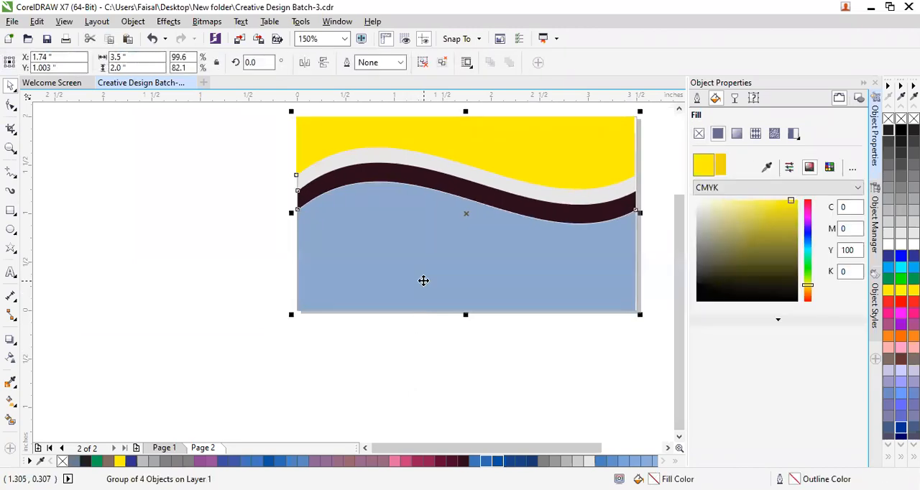
key("Down")
key("Down")
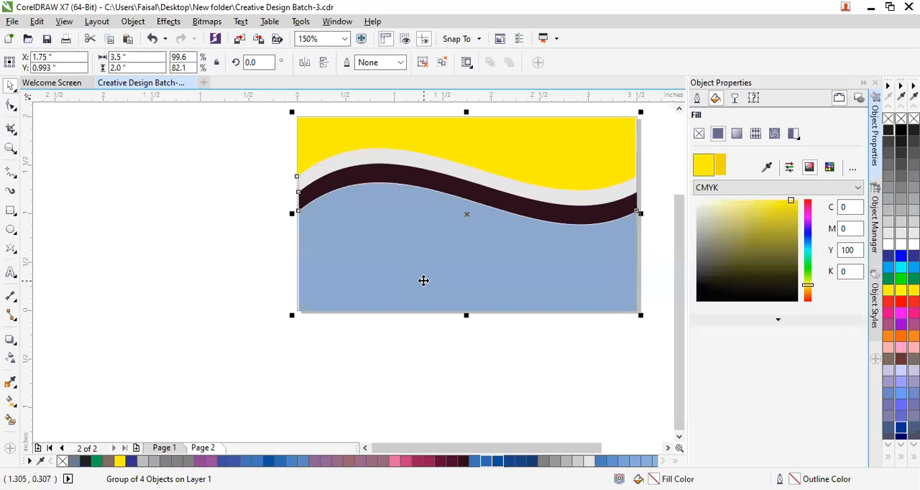
left_click(423, 377)
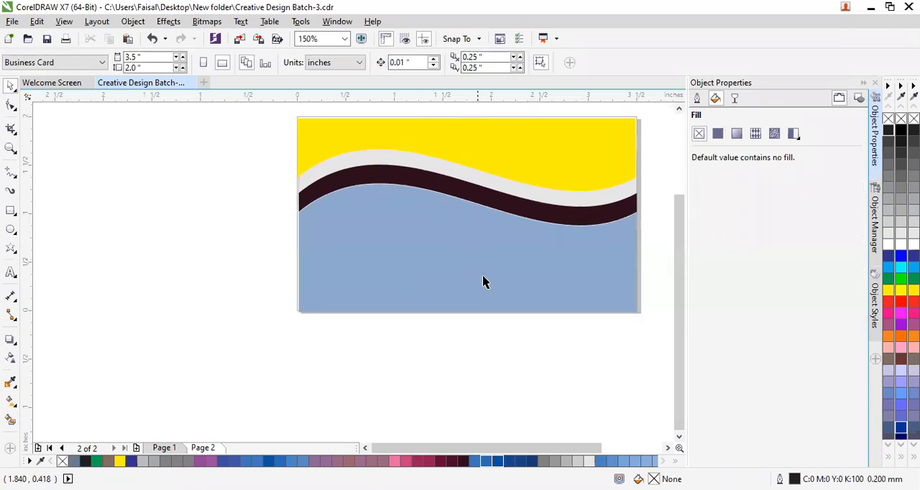
Examine the boundaries between the blue, maroon, light grey and yellow wave bands up close.
left_click_drag(681, 303, 696, 253)
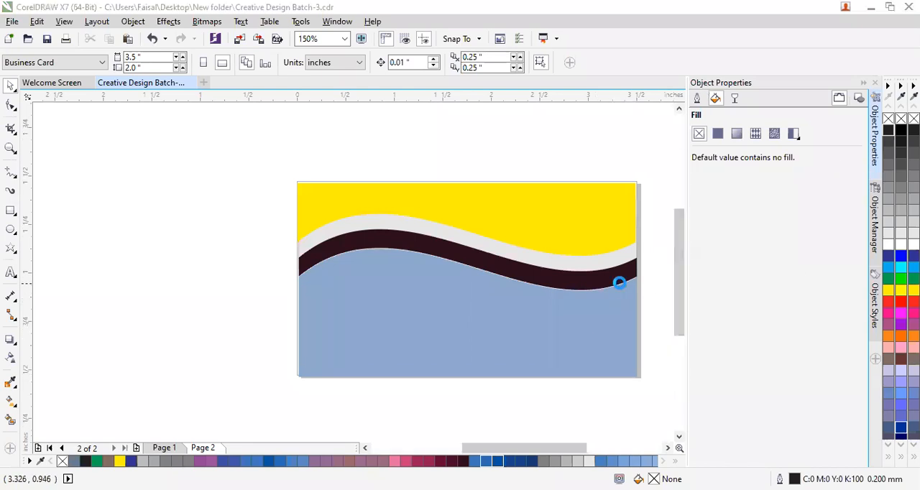
scroll(621, 288, "up", 4)
scroll(596, 316, "up", 1)
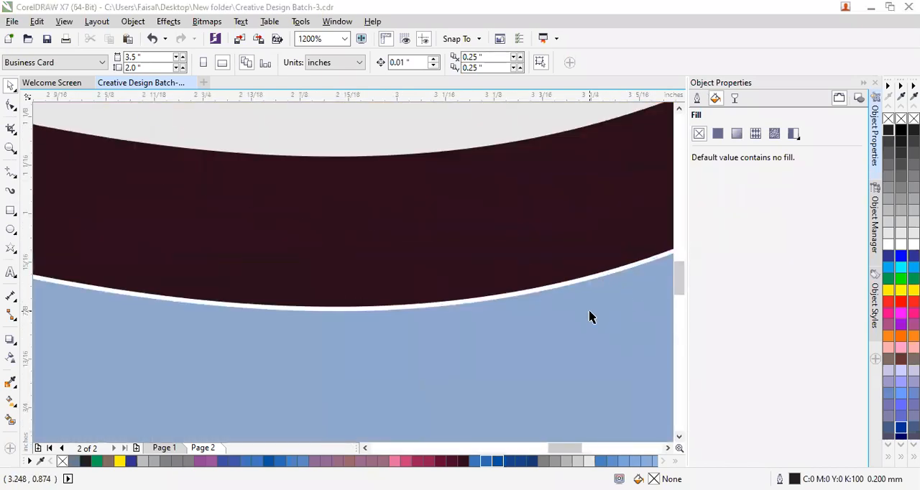
scroll(548, 294, "up", 1)
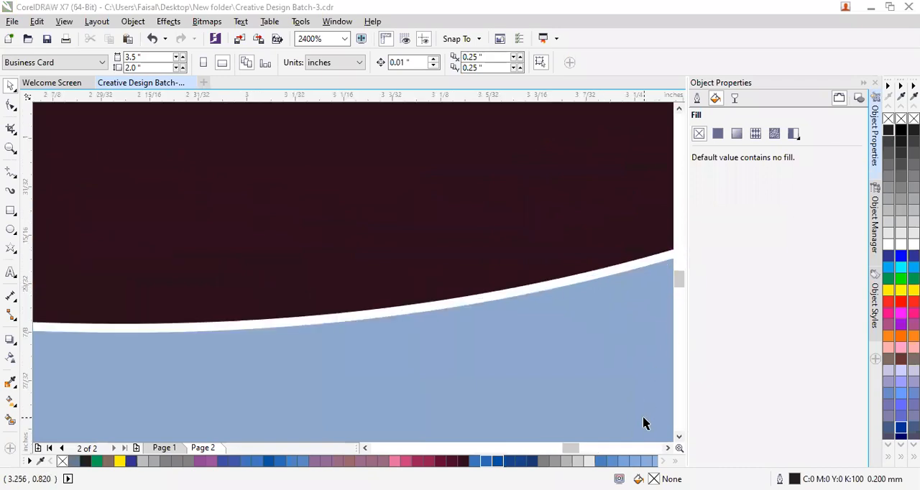
left_click_drag(680, 282, 680, 248)
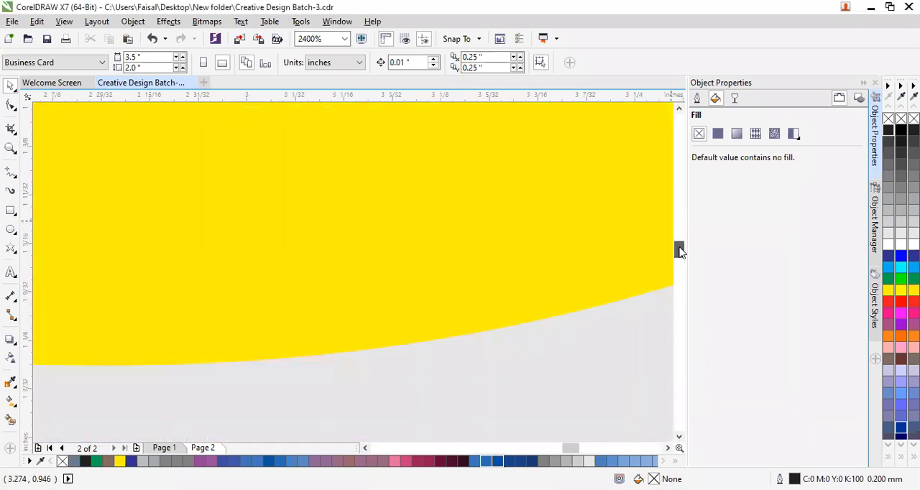
scroll(605, 300, "down", 3)
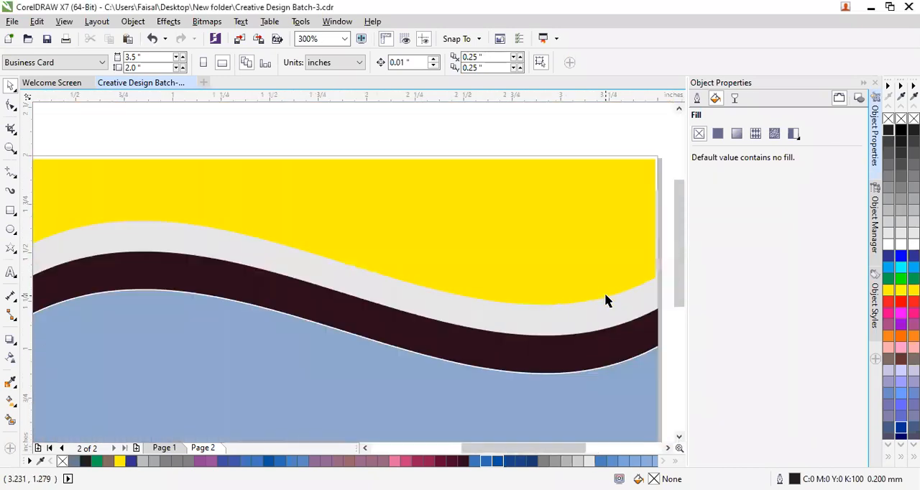
scroll(606, 301, "down", 2)
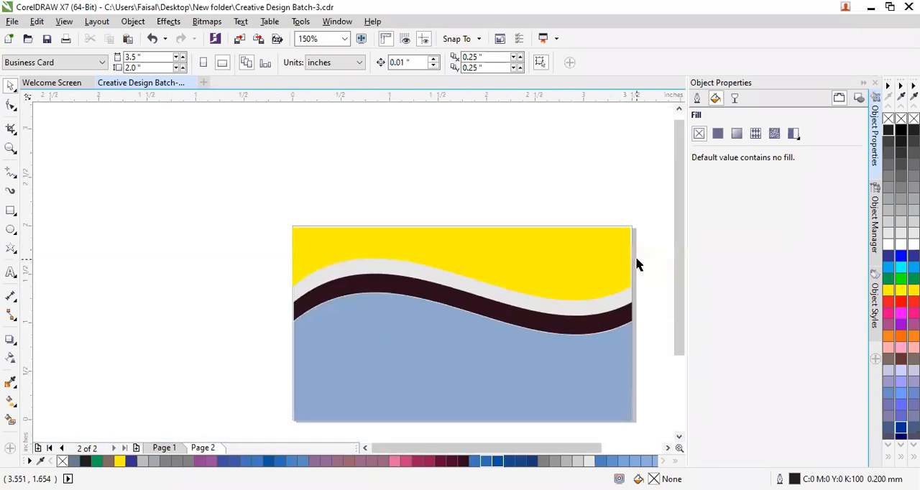
Inspect how the right ends of the wave shapes line up with the business card's right edge.
scroll(637, 263, "up", 2)
scroll(641, 378, "up", 2)
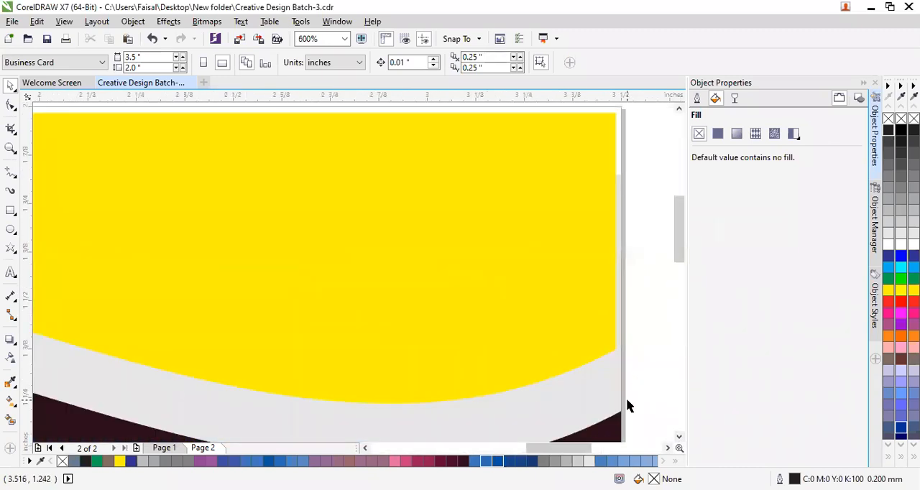
scroll(627, 406, "up", 2)
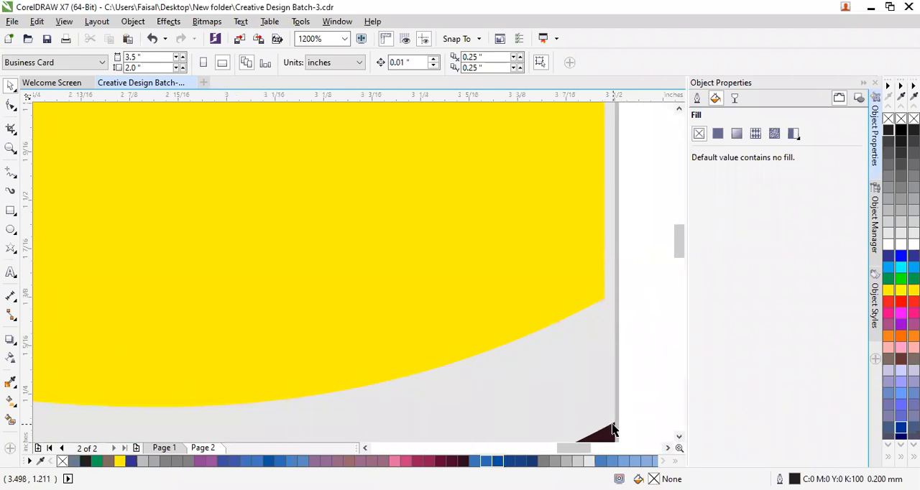
scroll(613, 429, "down", 6)
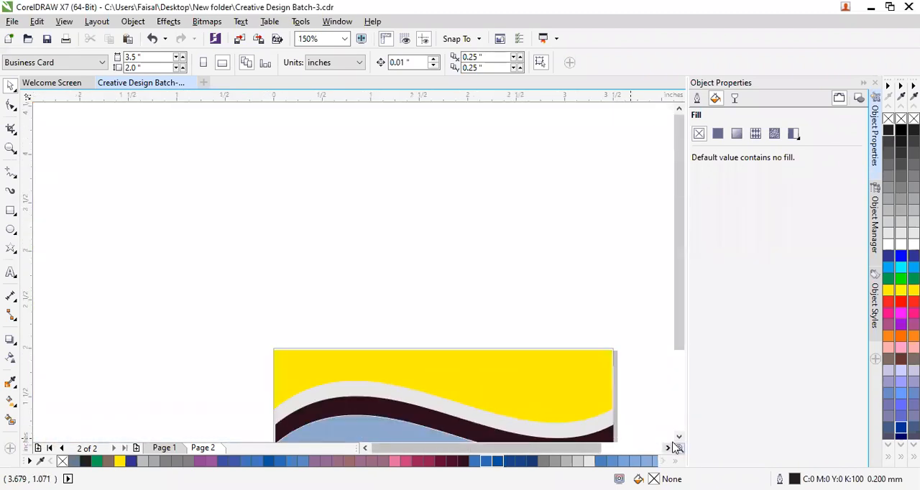
left_click(679, 438)
left_click(679, 438)
left_click(679, 438)
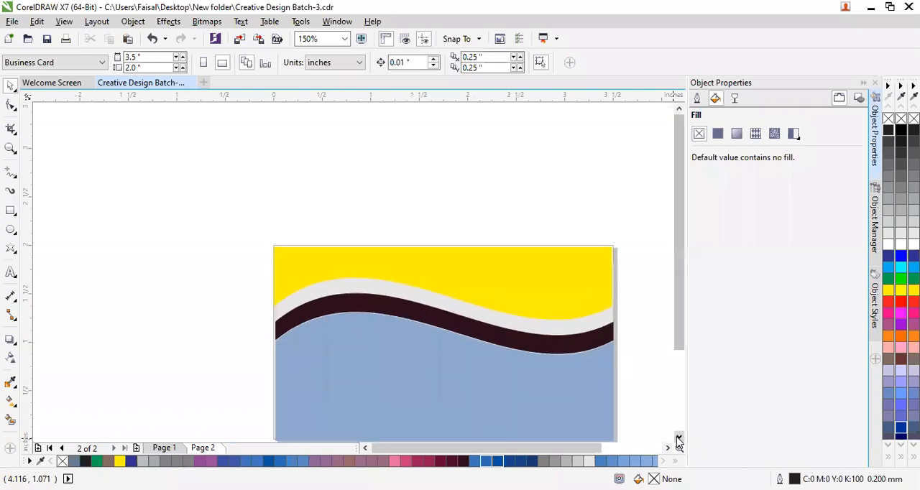
left_click(679, 440)
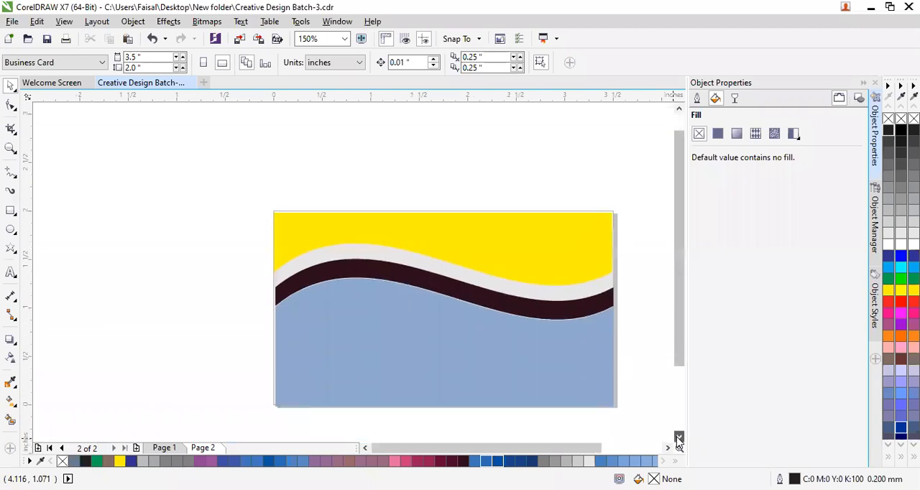
Move the wave group off the business card into the empty area to its left.
left_click(439, 306)
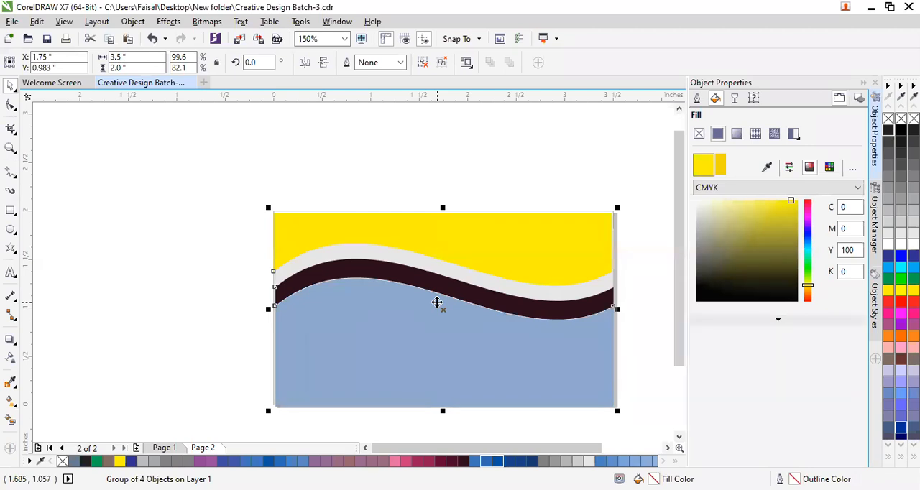
scroll(241, 296, "up", 3)
scroll(440, 213, "up", 2)
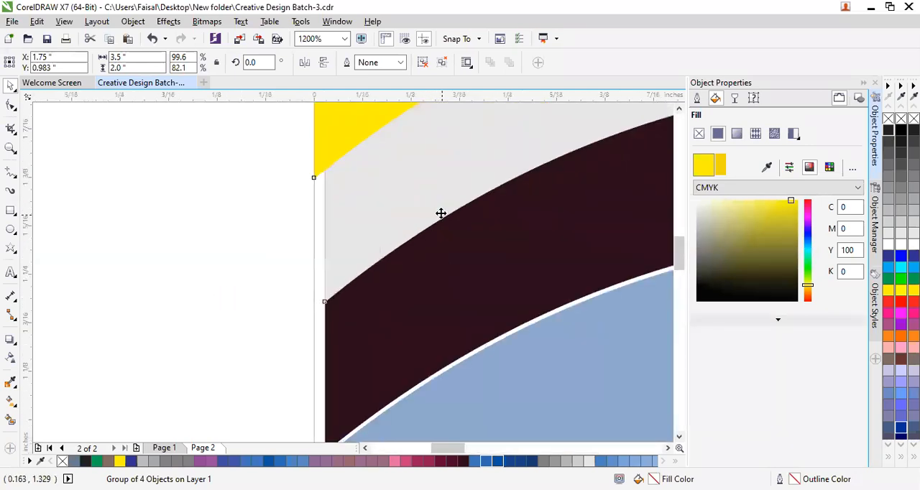
scroll(355, 249, "down", 2)
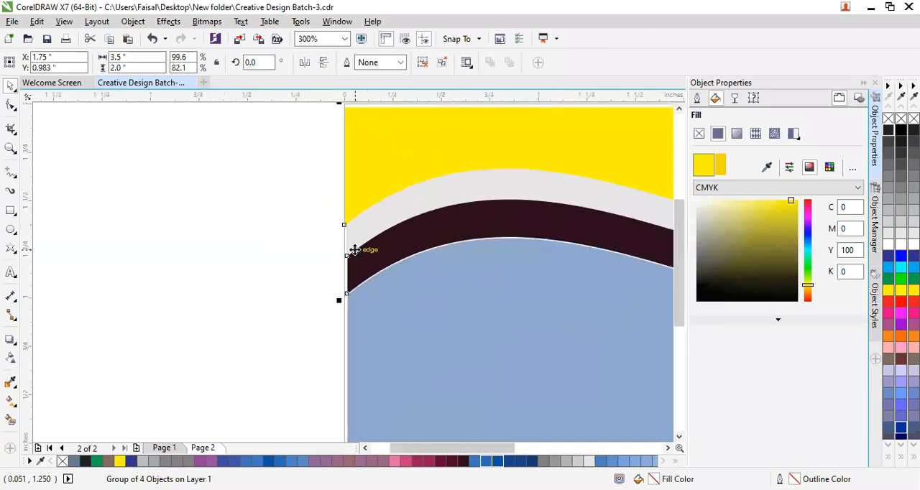
scroll(427, 273, "down", 3)
left_click_drag(536, 307, 296, 340)
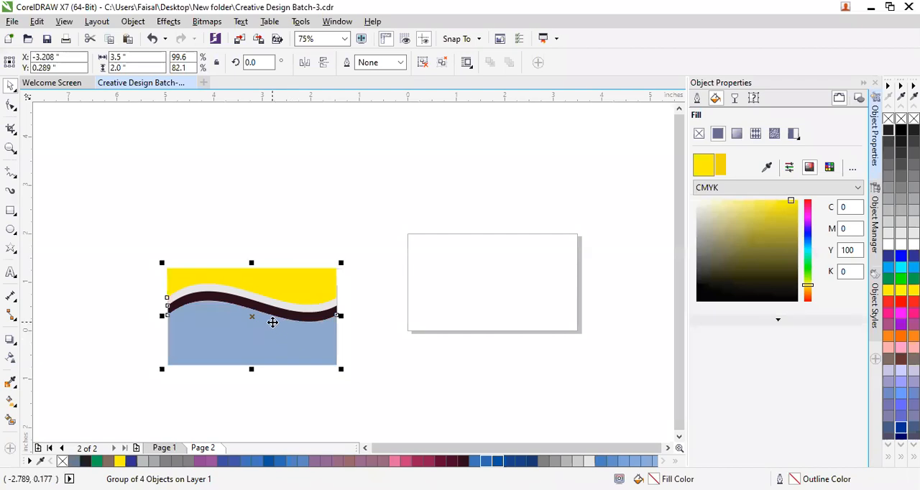
Ungroup the four wave shapes and clear the selection.
right_click(272, 323)
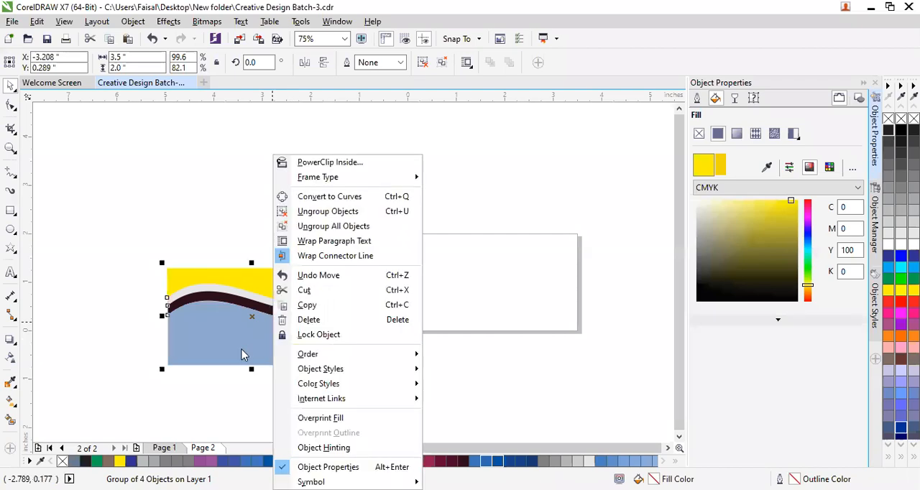
left_click(561, 390)
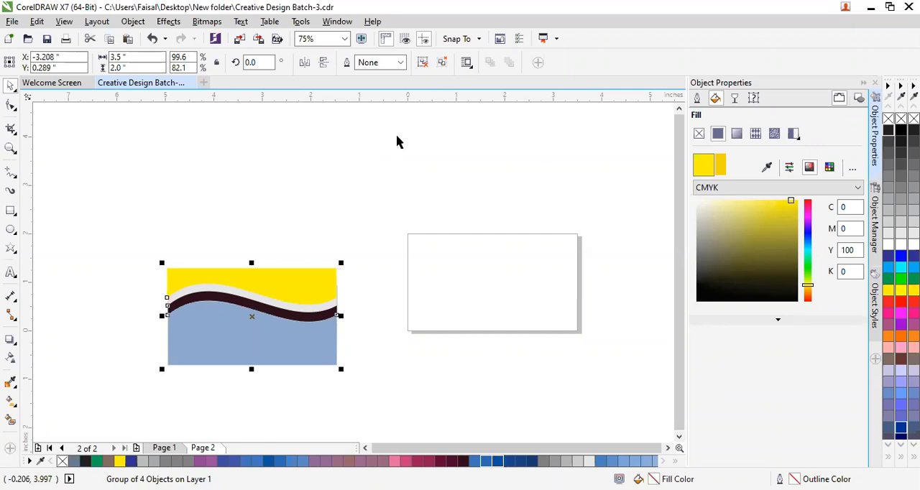
key("ctrl+u")
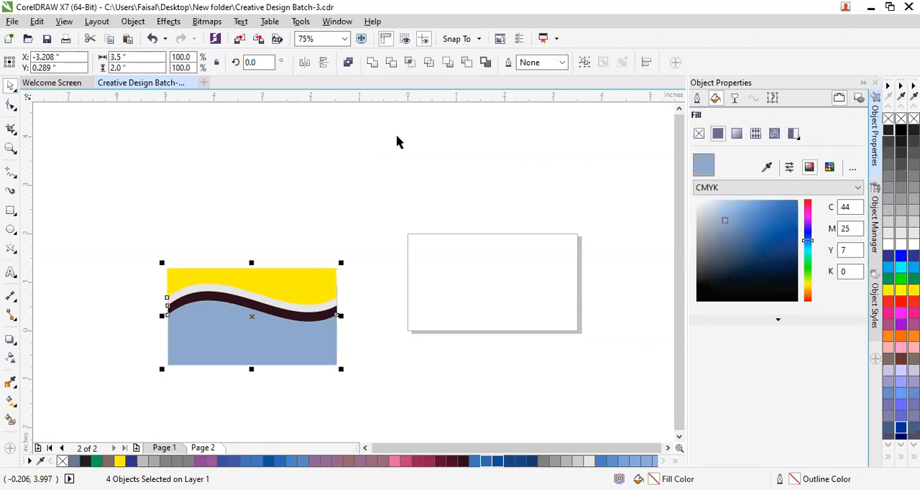
key("Escape")
Try pulling the yellow and light grey wave shapes upward out of the stack, and undo both moves.
left_click_drag(329, 291, 328, 247)
left_click(316, 289)
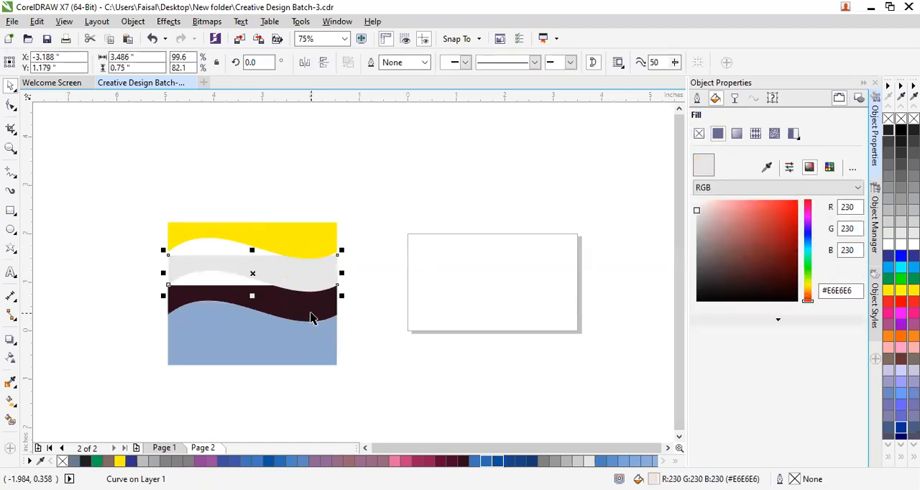
key("ctrl+z")
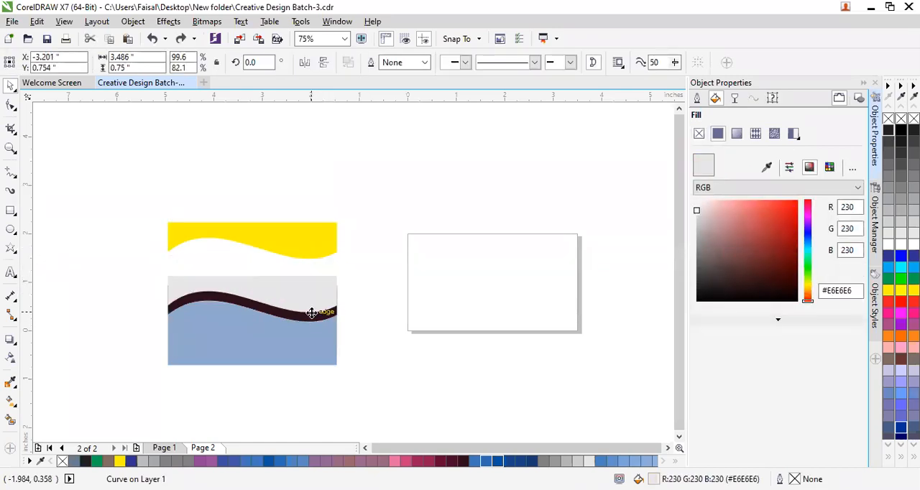
key("ctrl+z")
Select the blue, yellow, light grey and maroon wave shapes one at a time to check each one's size.
scroll(379, 356, "up", 2)
left_click_drag(466, 448, 423, 450)
left_click(286, 329)
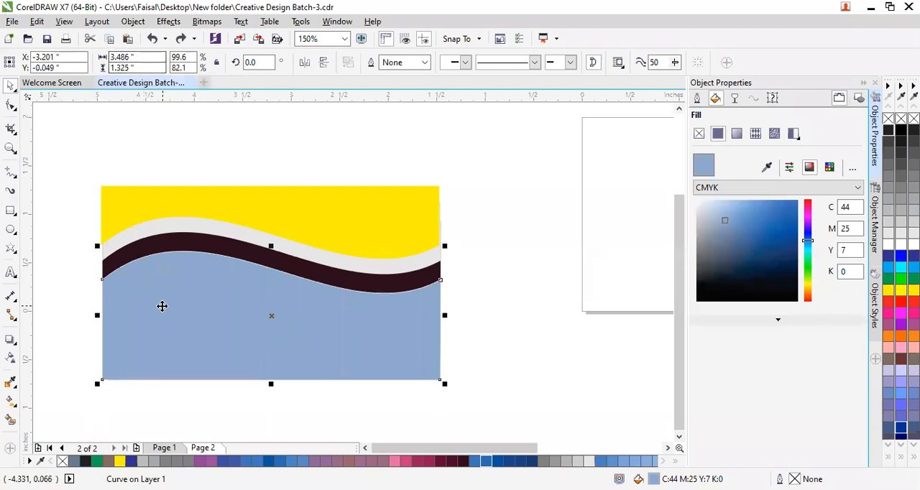
left_click(247, 196)
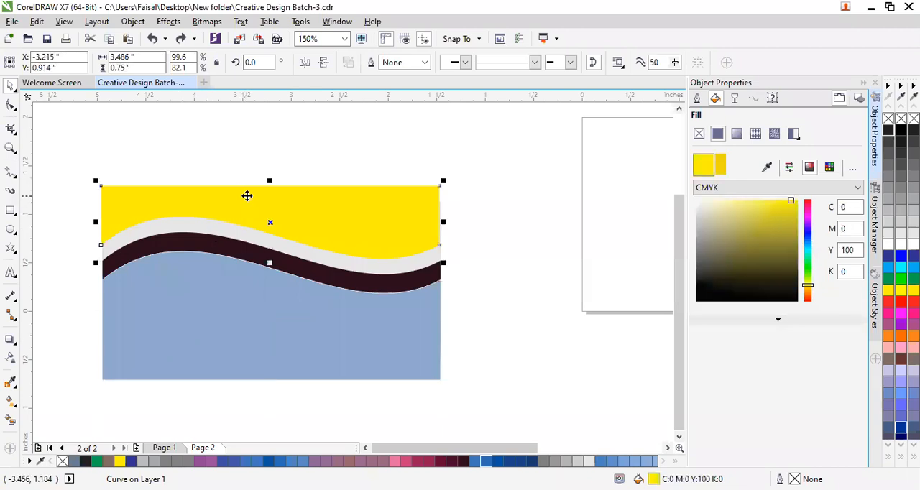
left_click(216, 225)
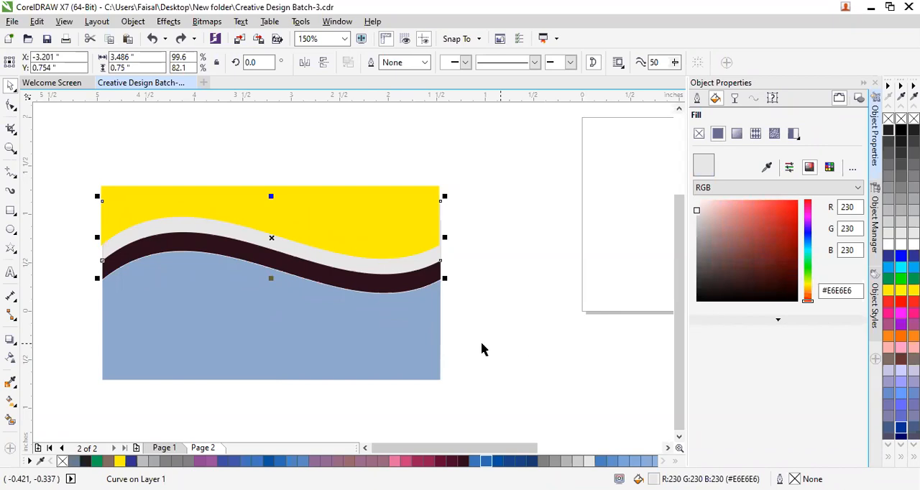
scroll(478, 350, "up", 2)
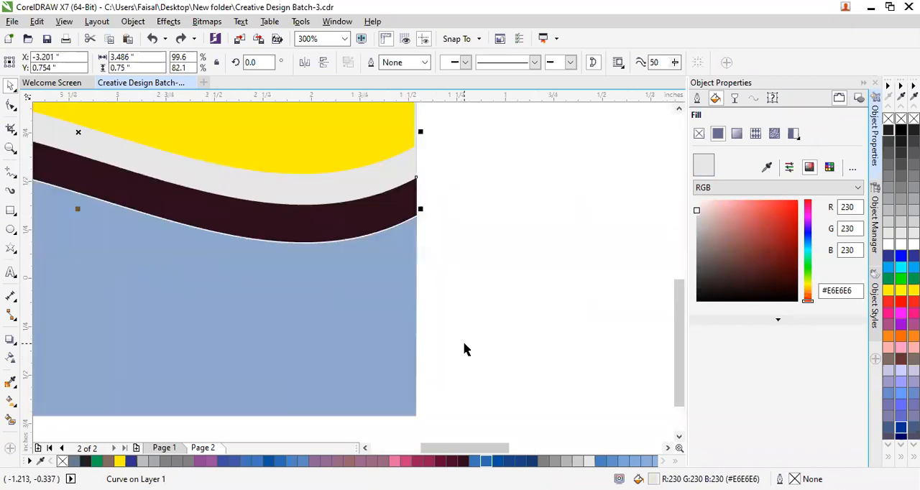
left_click(370, 221)
left_click_drag(473, 448, 454, 448)
scroll(351, 250, "down", 2)
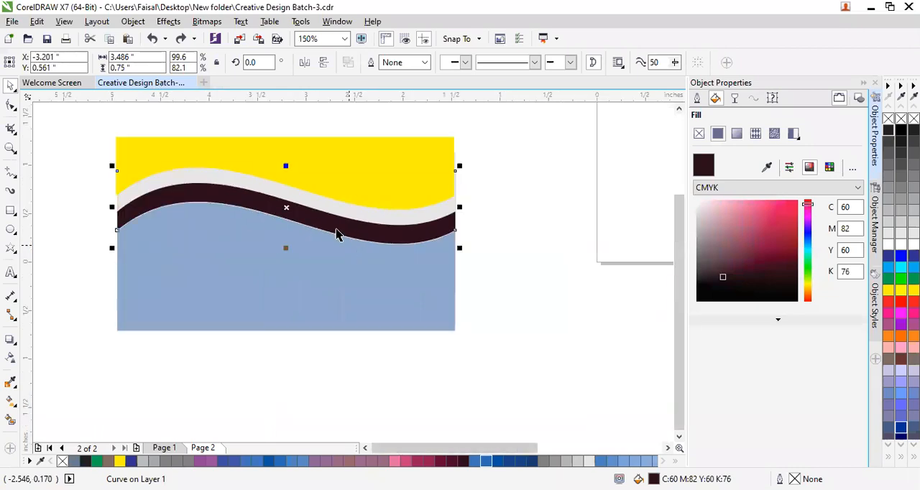
Set the yellow wave shape's width to 3.5 inches.
left_click(330, 155)
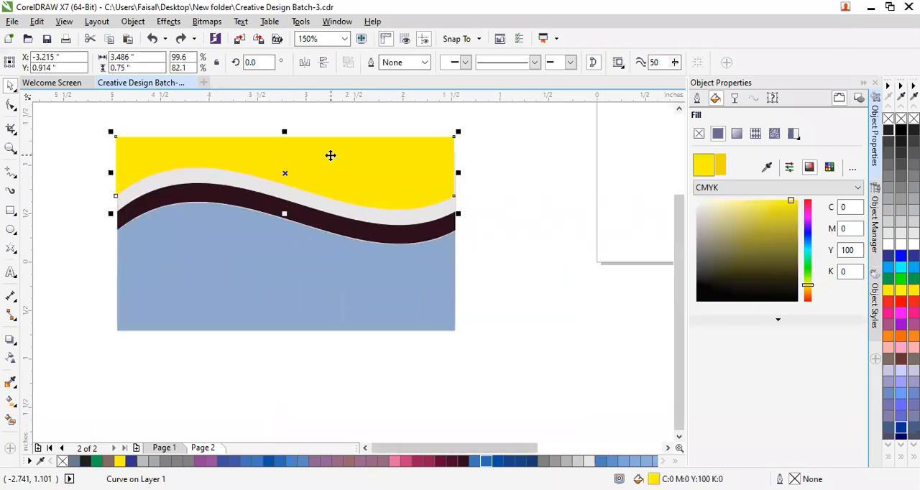
left_click(342, 206)
left_click(343, 179)
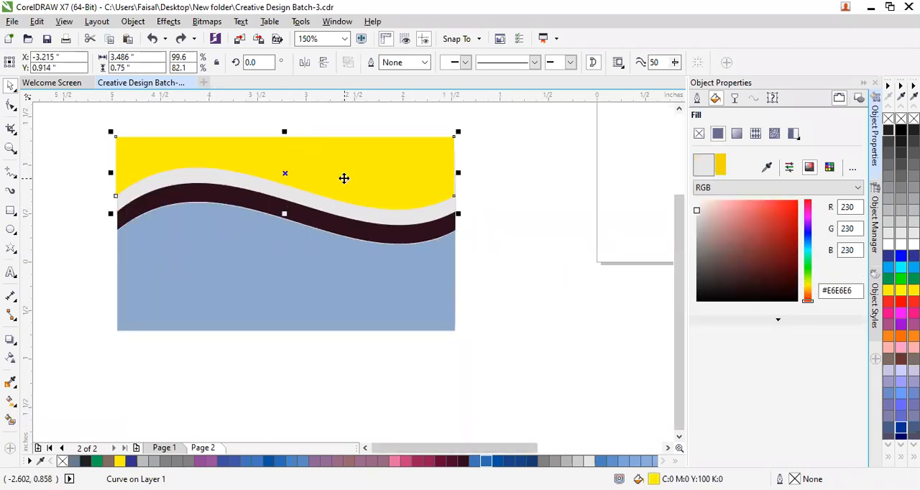
left_click_drag(147, 58, 8, 90)
type("3")
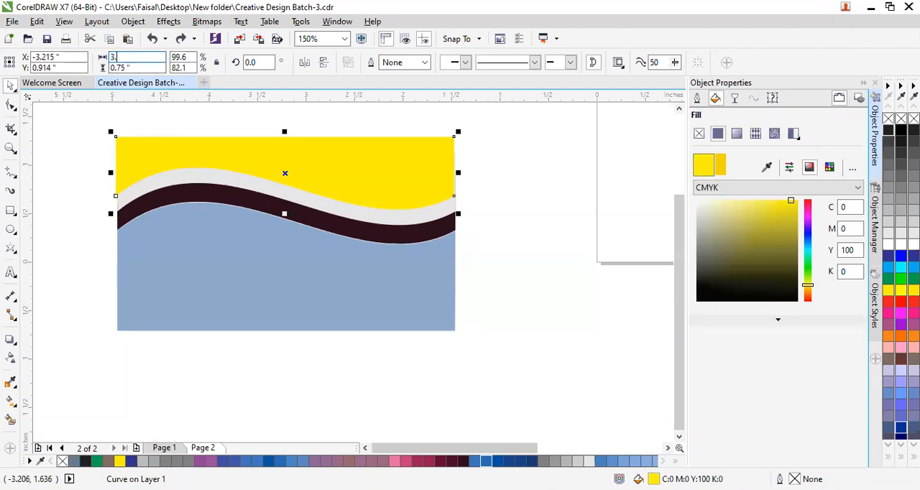
type(".5")
key("Return")
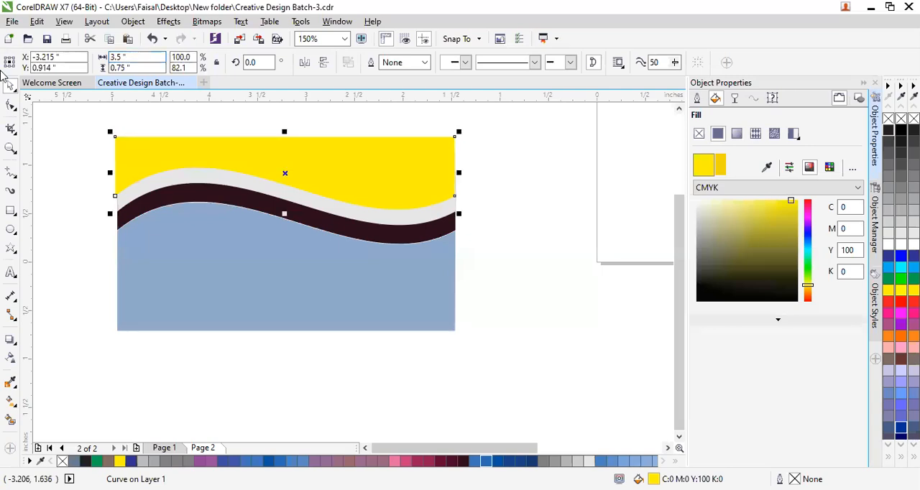
Set the light grey wave shape's width to 3.5 inches.
left_click(302, 200)
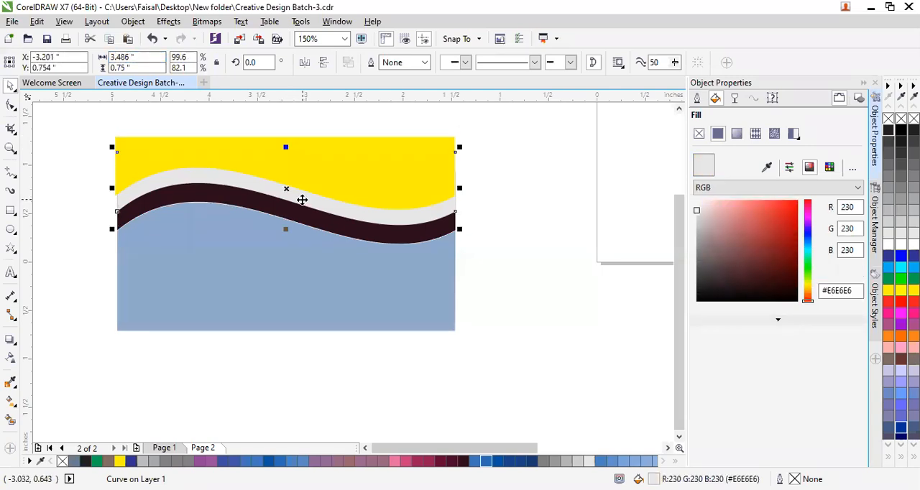
left_click(126, 56)
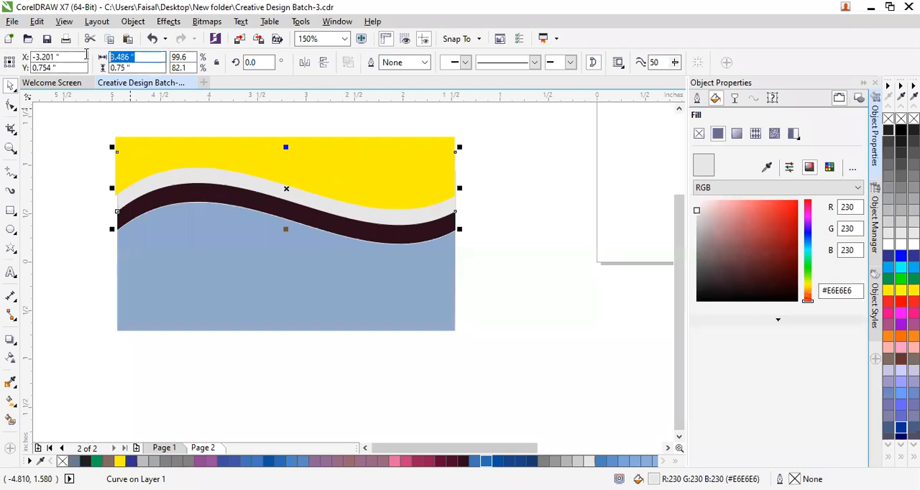
type("3.5")
key("Return")
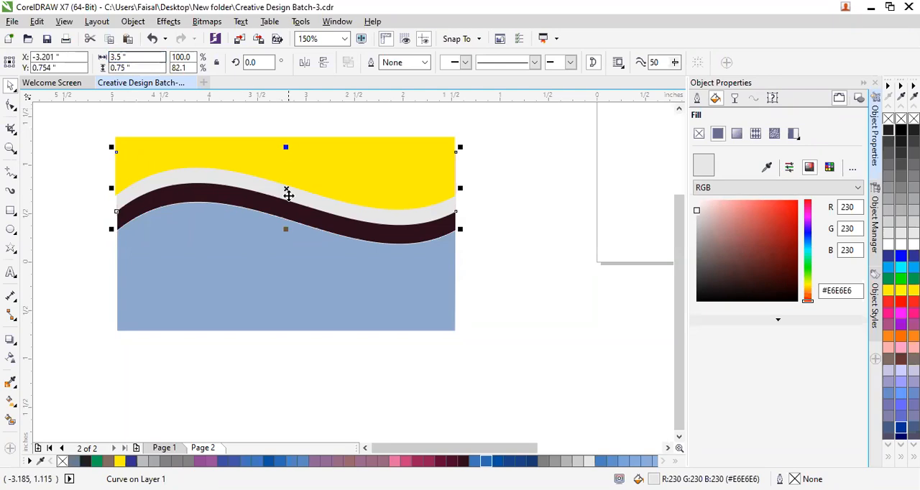
Set the dark maroon wave shape's width to 3.5 inches.
left_click(331, 224)
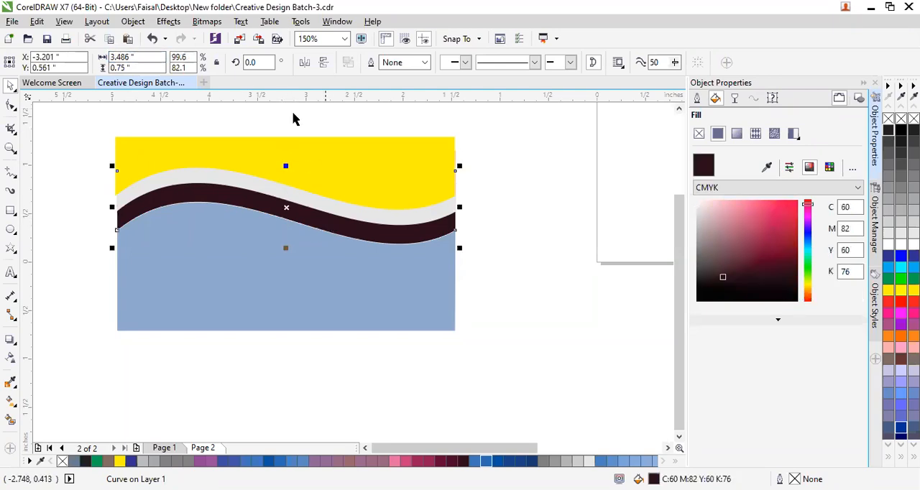
left_click_drag(151, 59, 88, 67)
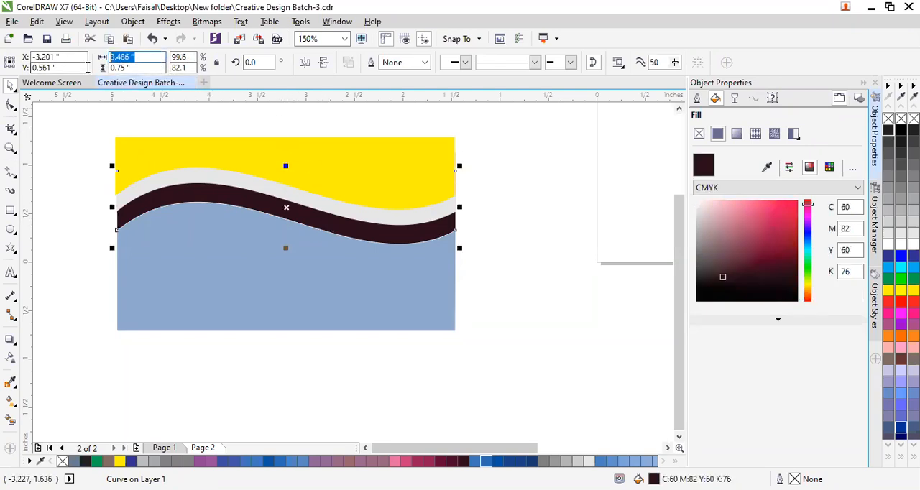
type("3.5")
key("Return")
Set the blue wave shape's width to 3.5 inches and deselect it.
left_click(276, 283)
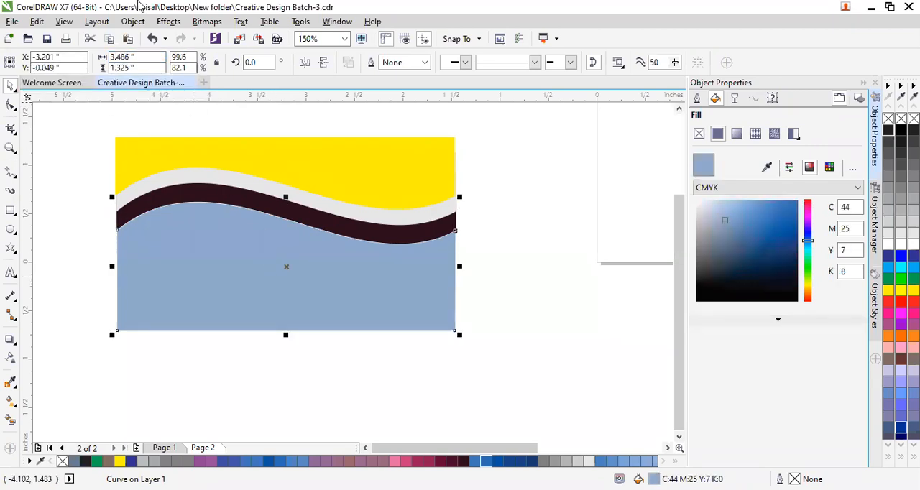
left_click_drag(160, 57, 90, 61)
type("3.5")
key("Return")
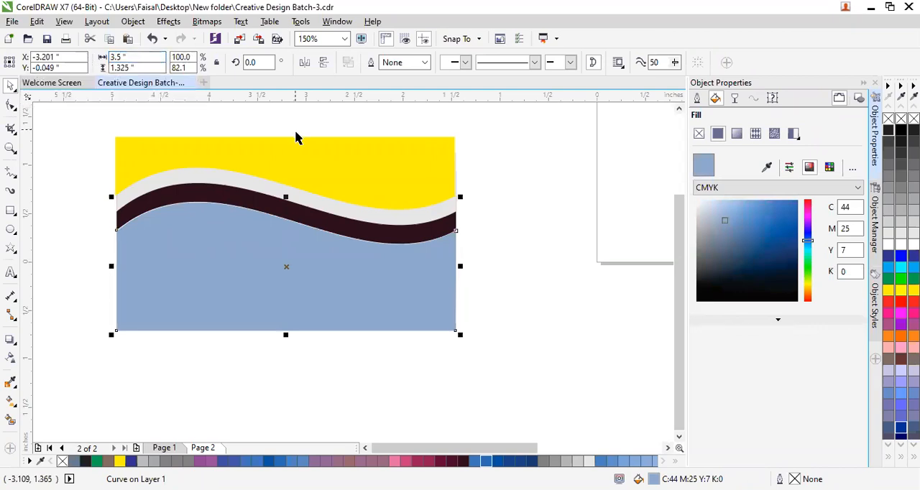
left_click(534, 304)
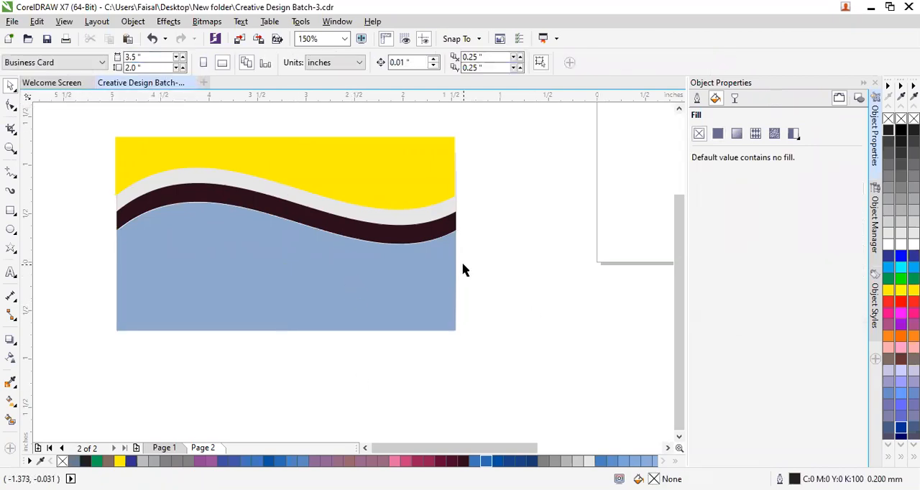
Select the yellow, light grey, maroon and blue wave shapes in turn to compare their sizes and horizontal positions.
left_click(302, 168)
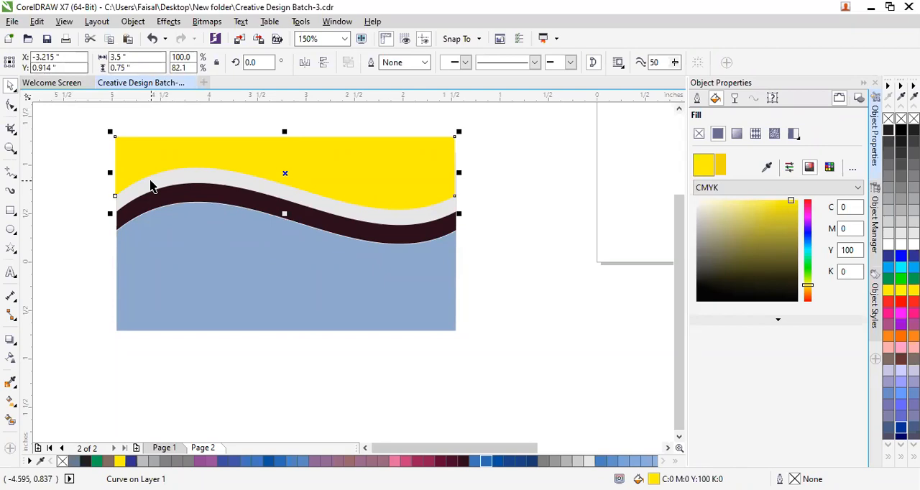
left_click(207, 280)
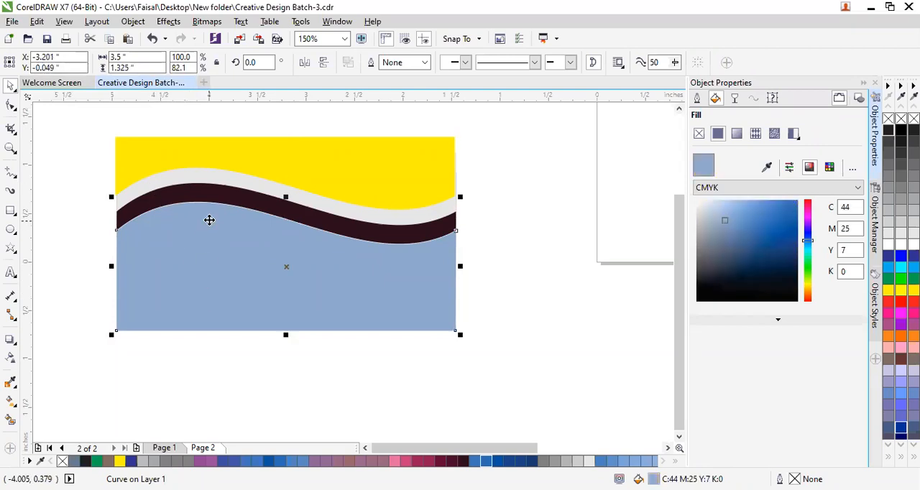
left_click(218, 195)
left_click(219, 181)
left_click(242, 147)
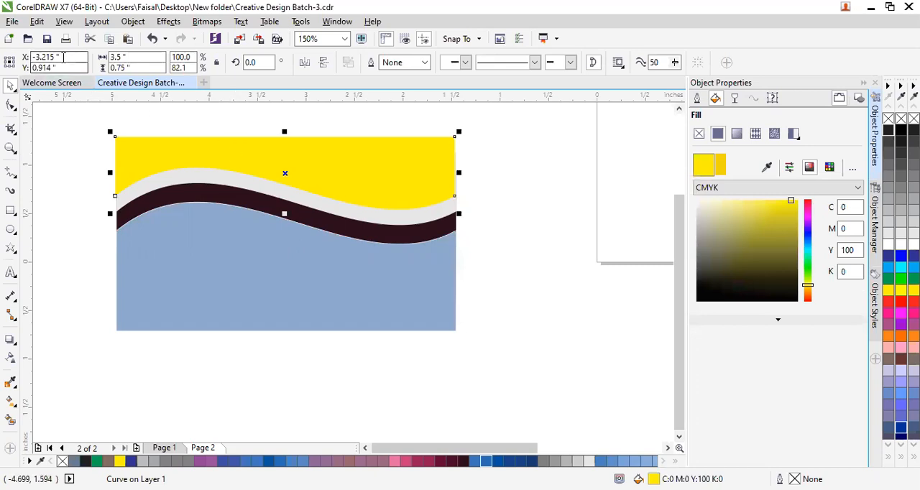
left_click(170, 180)
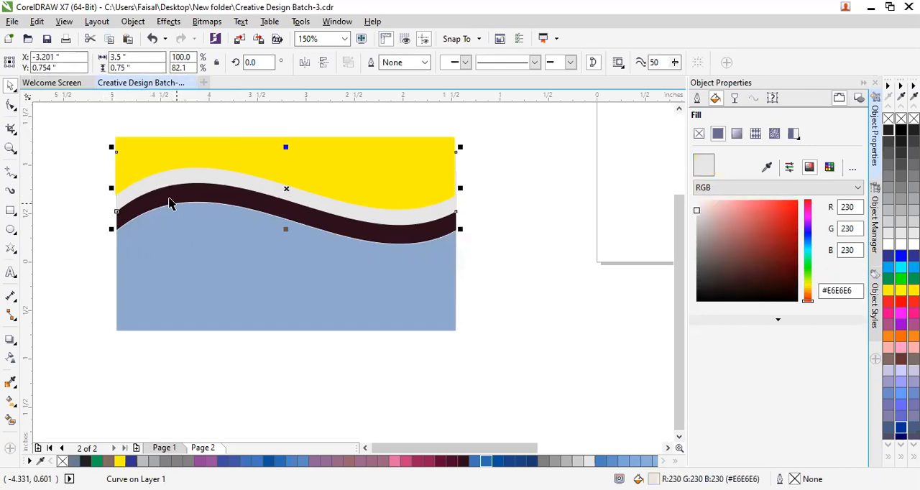
left_click(180, 159)
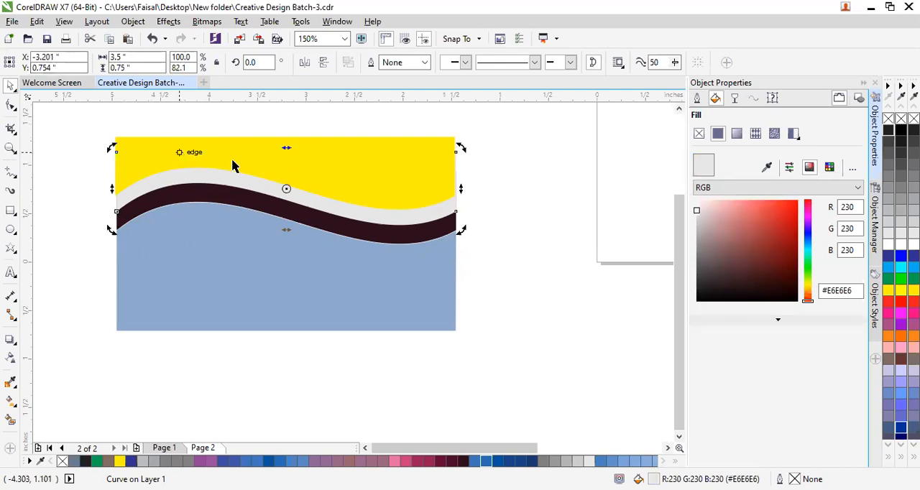
left_click(382, 310)
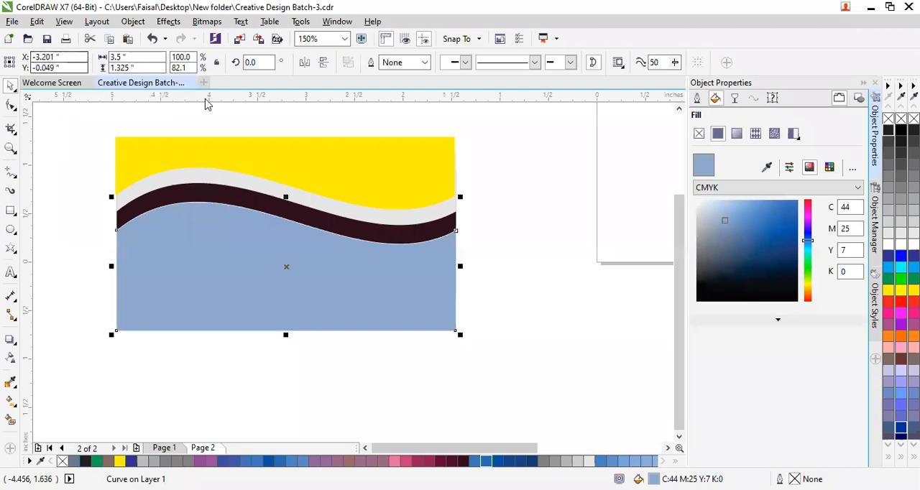
left_click(421, 144)
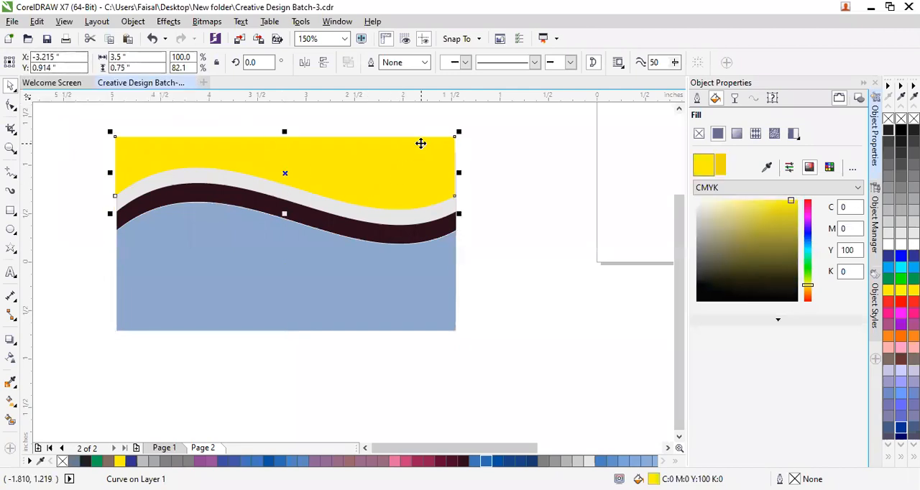
left_click(420, 214)
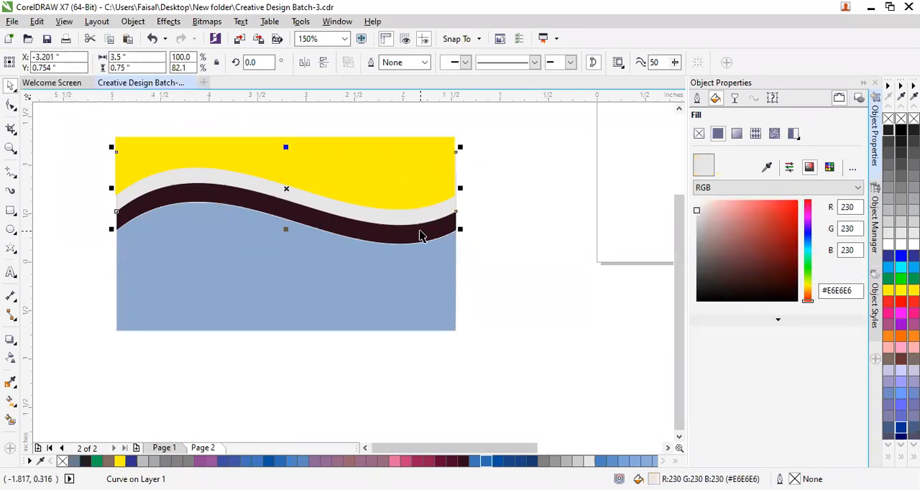
left_click(420, 239)
left_click(409, 299)
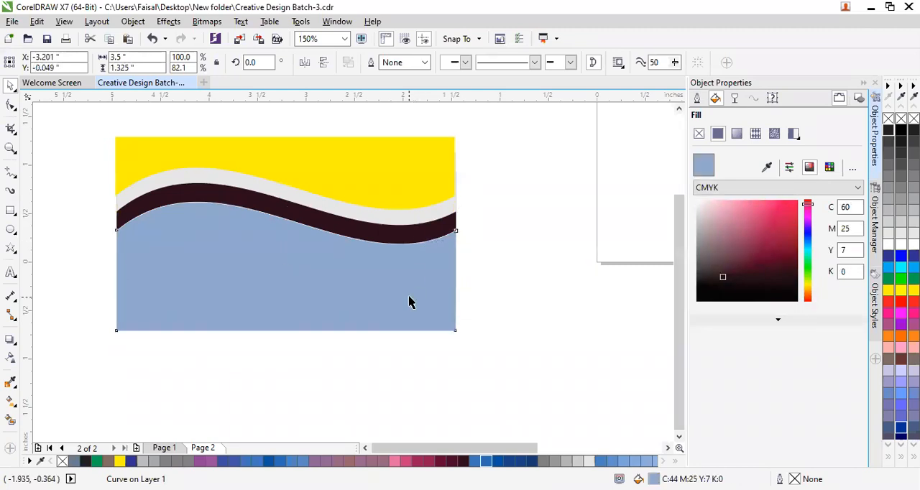
left_click(382, 159)
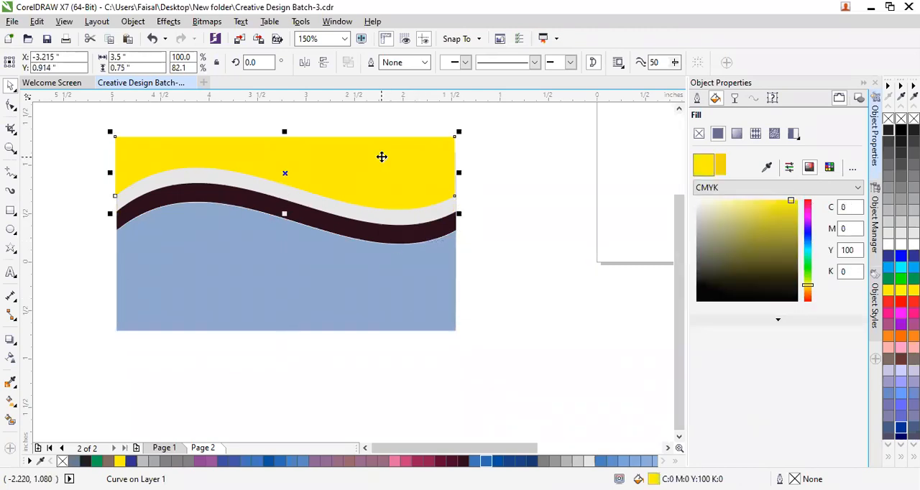
Align the yellow wave shape with the blue one by setting its X position to -3.201 inches.
left_click(360, 311)
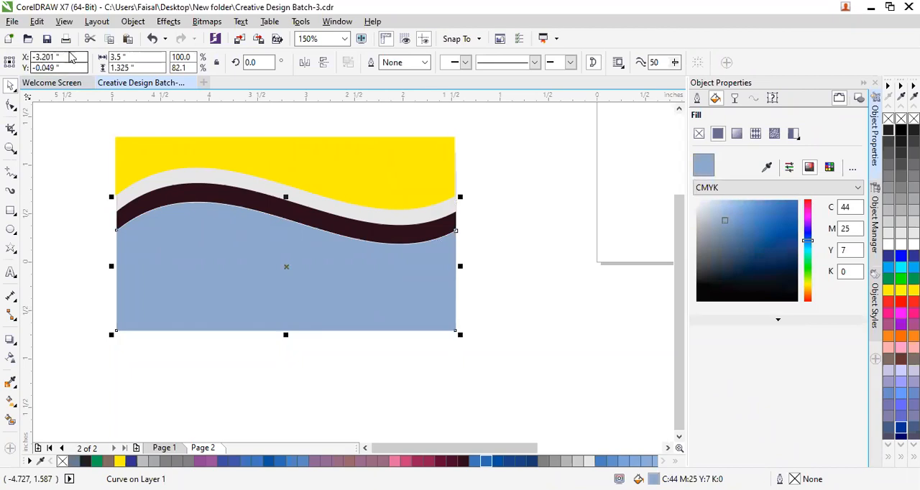
left_click_drag(67, 57, 31, 55)
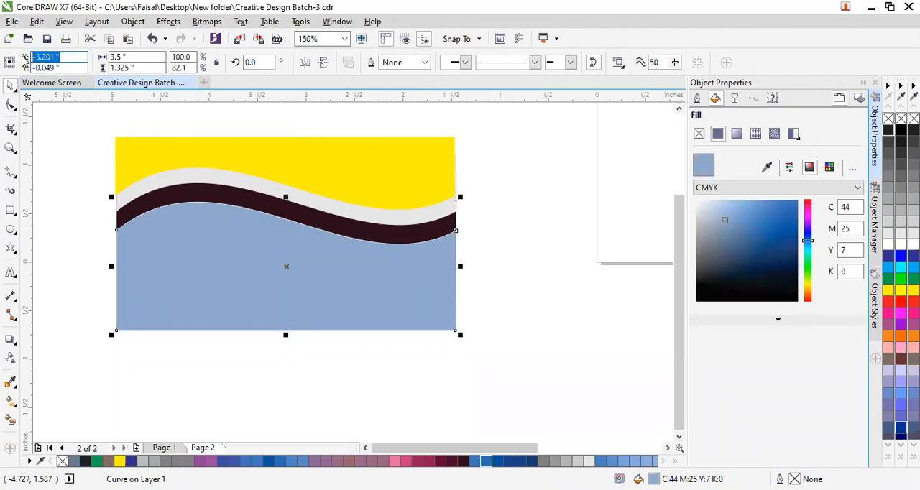
left_click(396, 155)
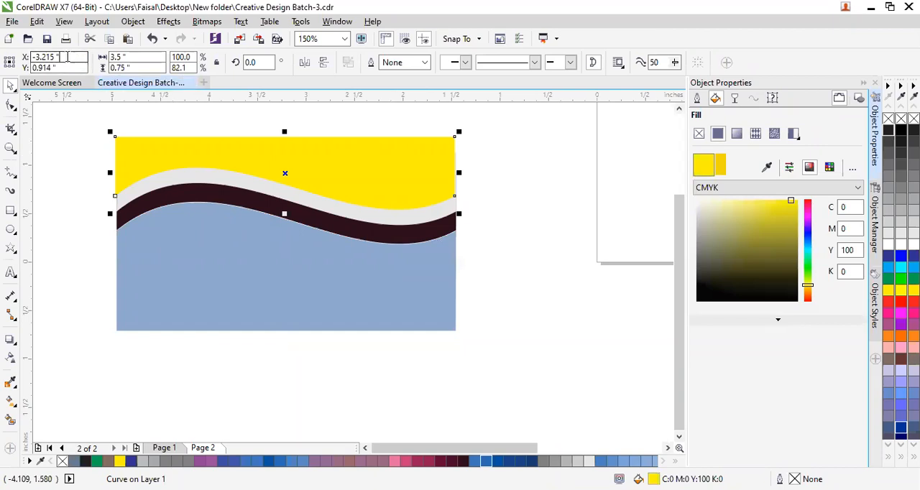
left_click(366, 164)
left_click(44, 57)
double_click(44, 57)
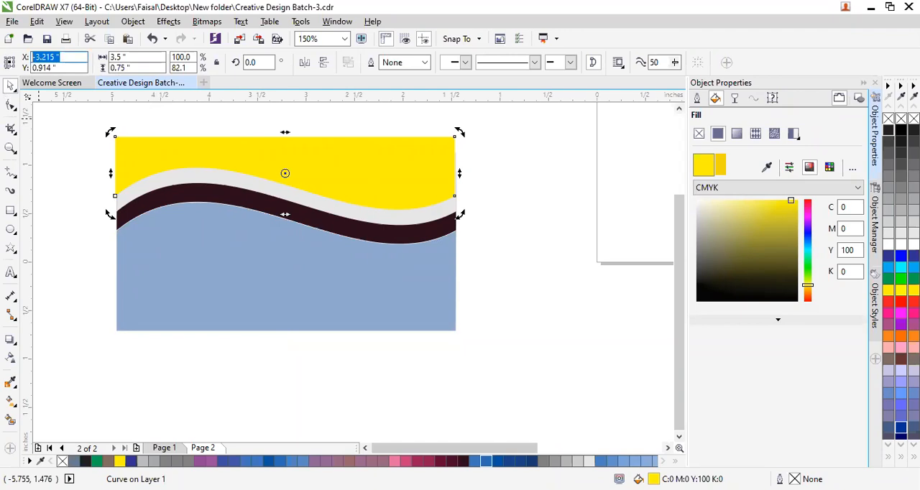
type("-3.201")
key("Return")
left_click(55, 191)
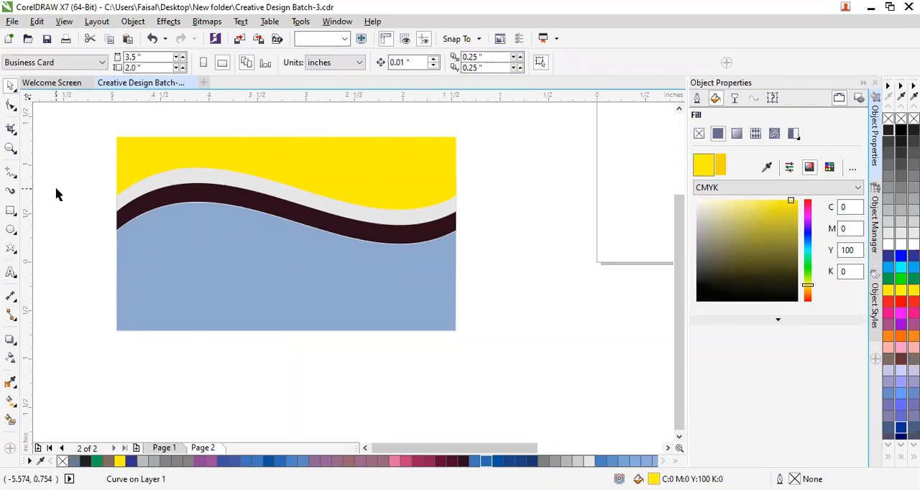
Examine closely how the yellow and light grey shapes line up along the card's right edge.
scroll(426, 208, "up", 2)
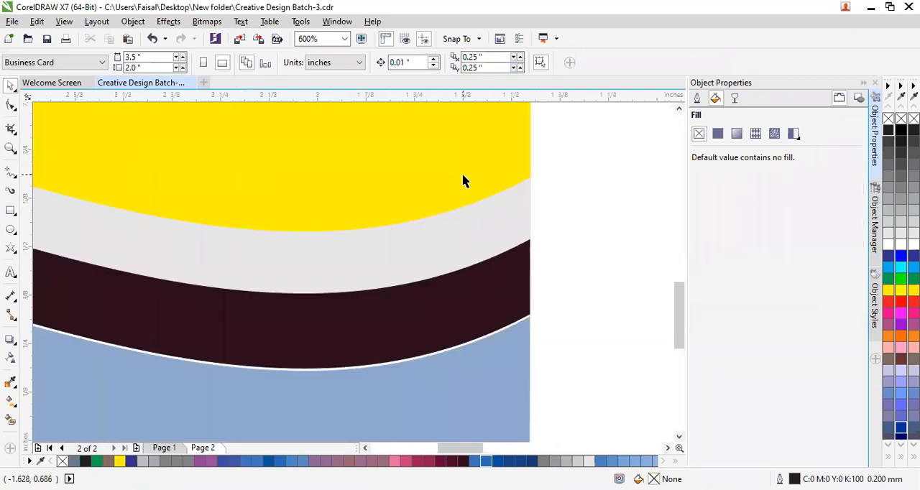
scroll(541, 177, "up", 2)
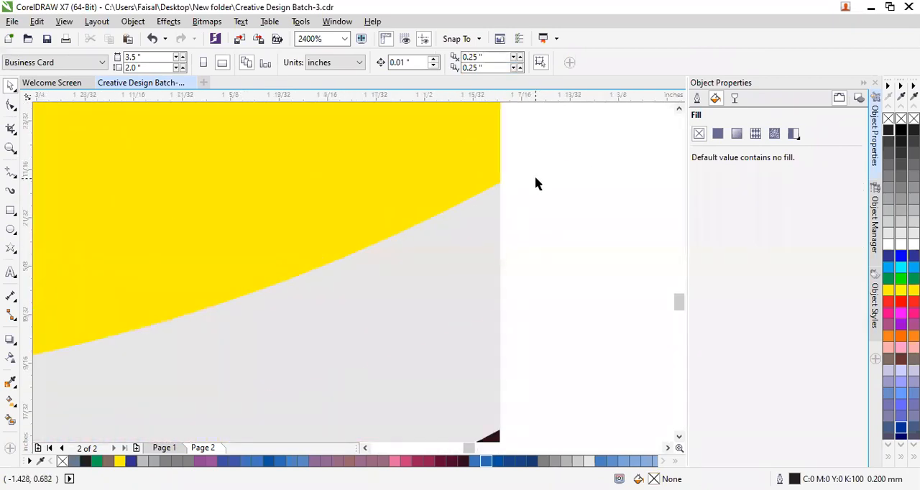
scroll(498, 237, "down", 2)
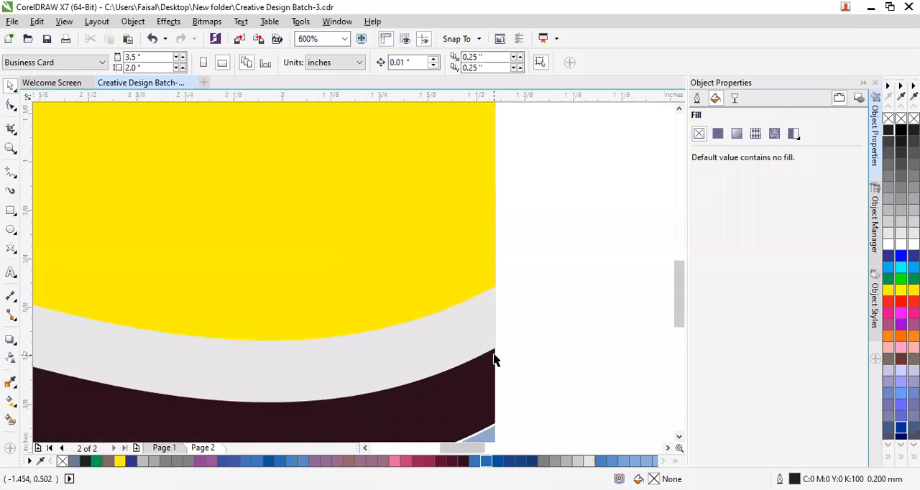
scroll(493, 360, "down", 1)
scroll(489, 349, "up", 1)
scroll(486, 310, "up", 2)
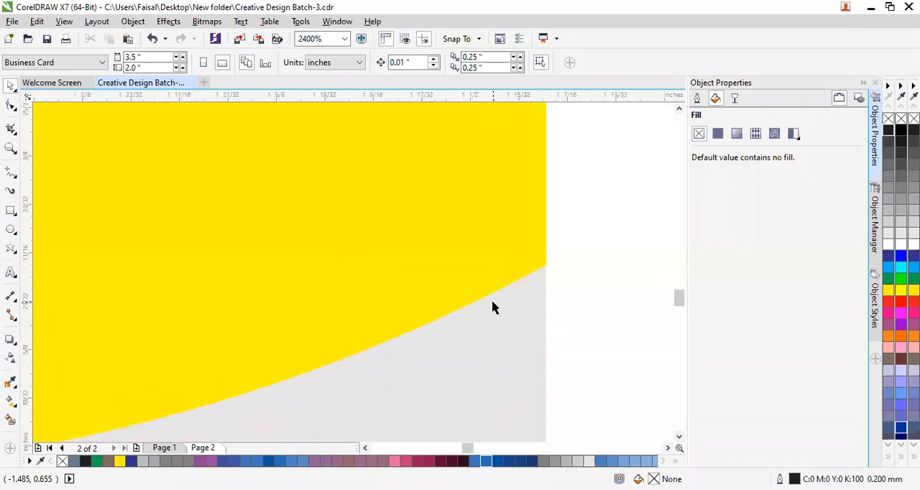
scroll(572, 274, "up", 1)
scroll(512, 271, "up", 1)
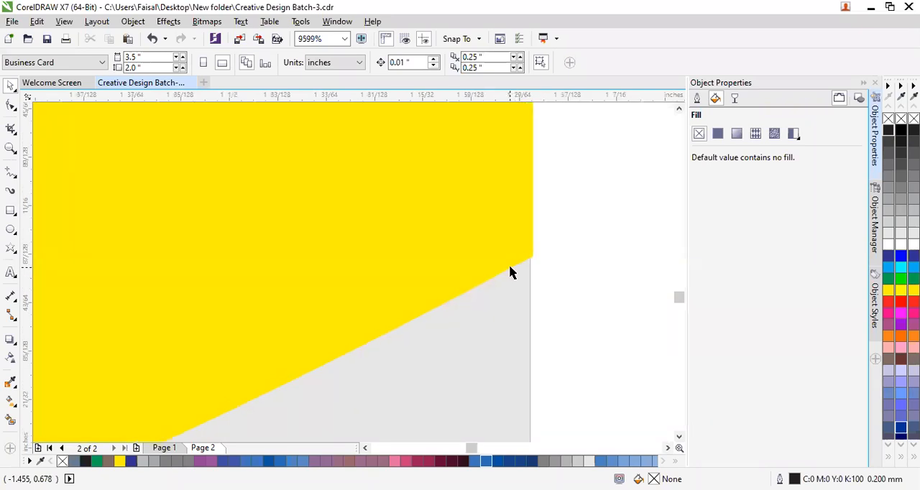
scroll(510, 272, "down", 7)
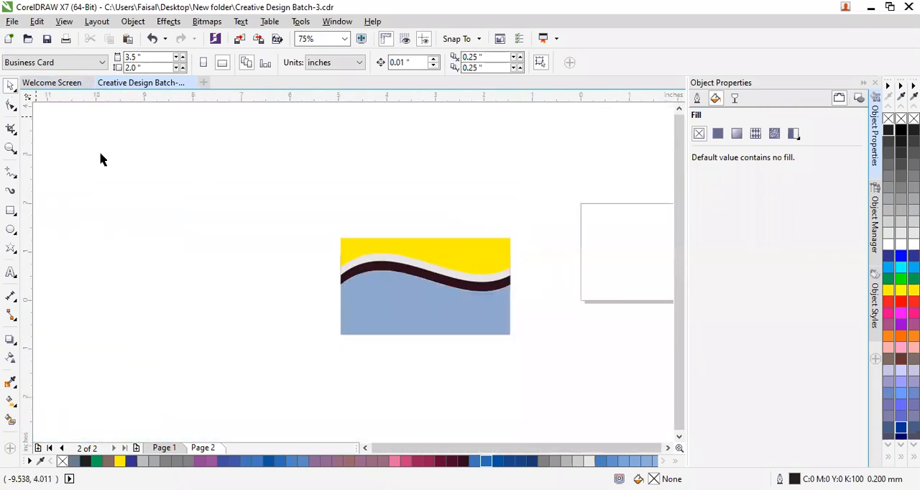
Group all four wave shapes of the card background into one object.
left_click_drag(328, 217, 520, 348)
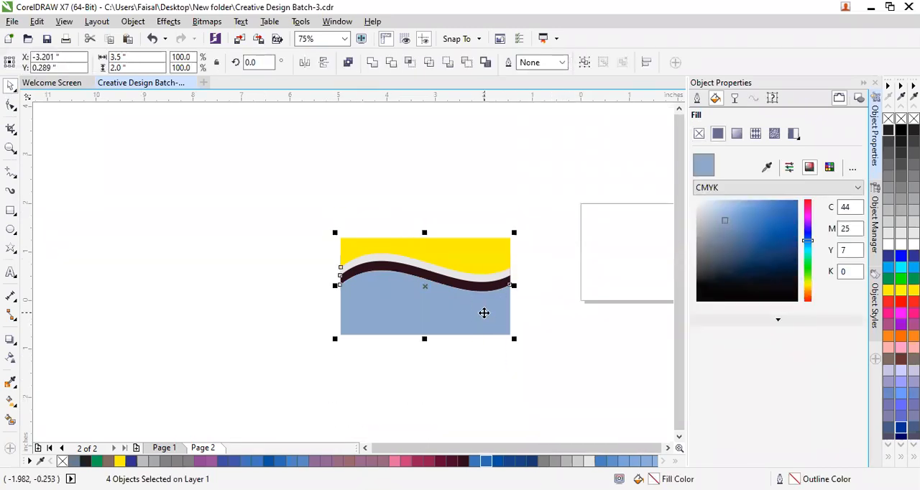
key("ctrl+g")
left_click(489, 370)
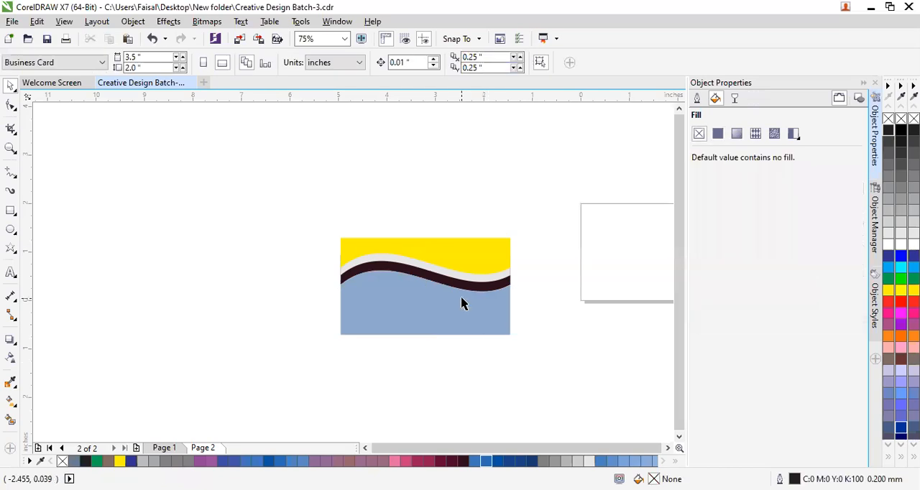
Try the grouped wave background over the page, and place it beside the page at about X -2.757, Y 0.38 inches.
left_click_drag(460, 298, 407, 245)
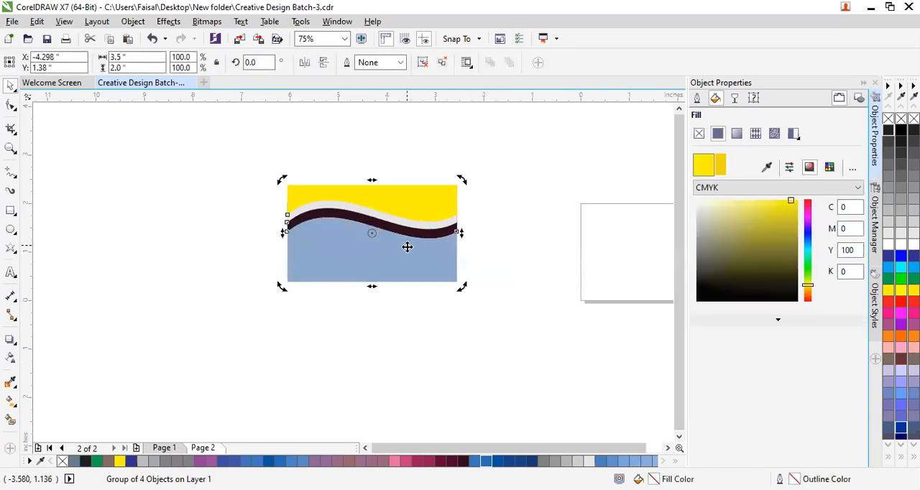
scroll(409, 448, "right", 3)
left_click_drag(141, 237, 427, 253)
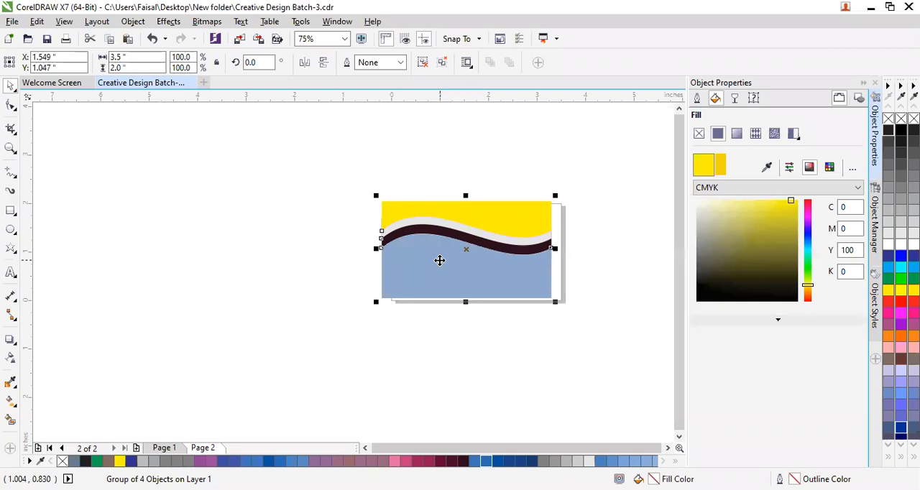
left_click_drag(439, 260, 231, 293)
left_click(332, 367)
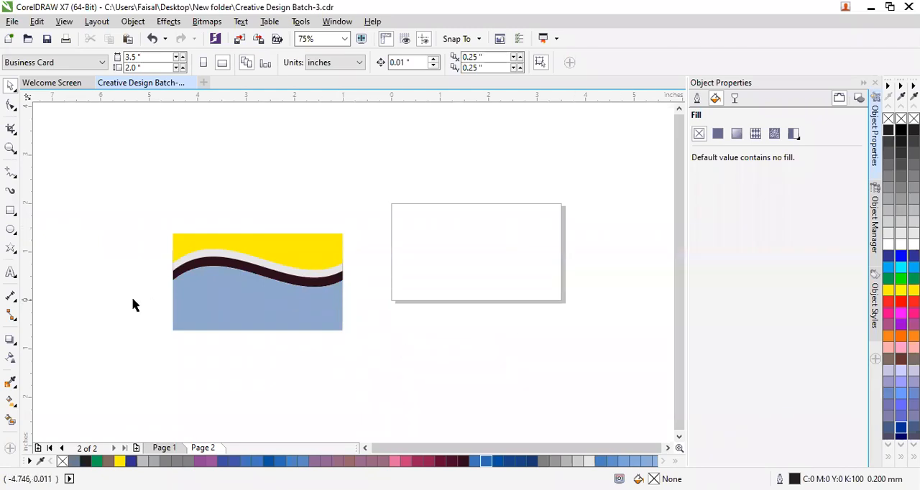
Mirror the grouped wave background vertically, toggling the flip until the blue area is above and the yellow below.
left_click(240, 304)
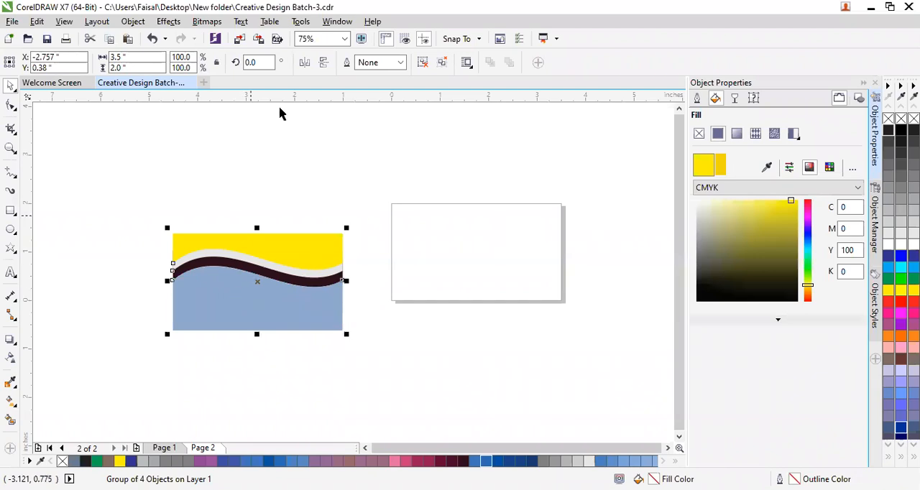
left_click(324, 63)
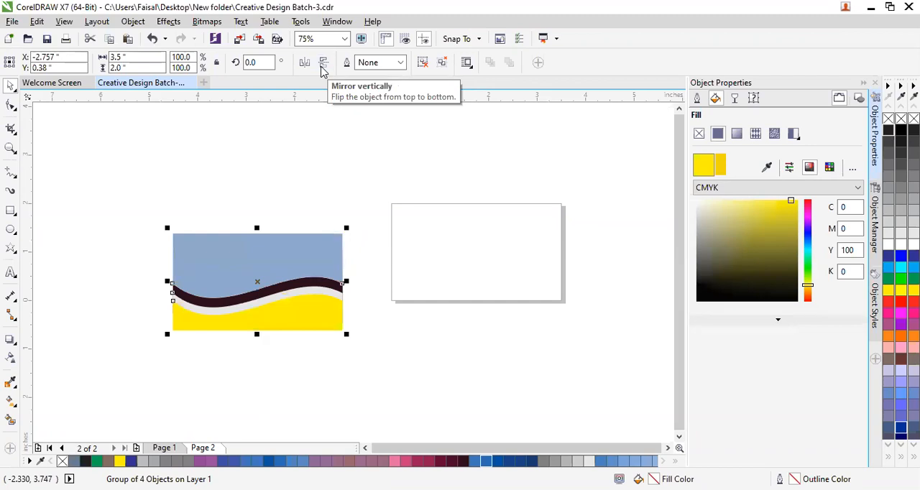
left_click(322, 68)
left_click(322, 67)
left_click(322, 68)
left_click(322, 67)
left_click(322, 67)
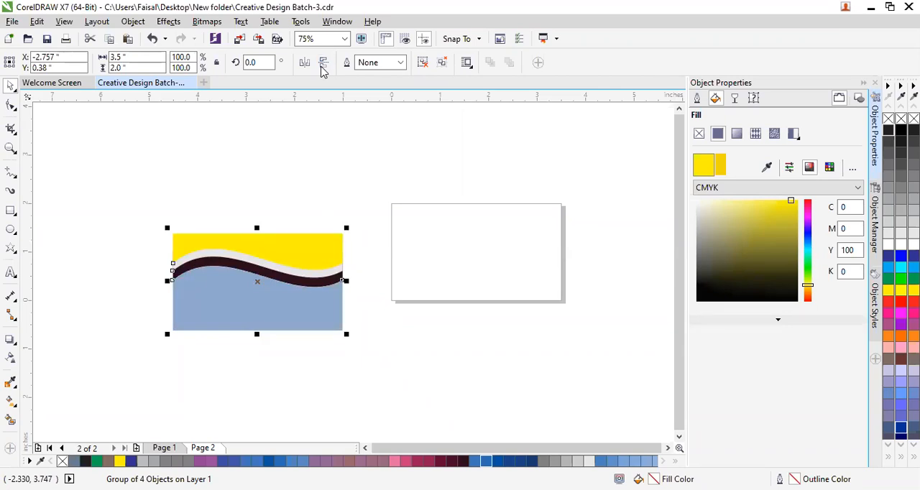
left_click(322, 68)
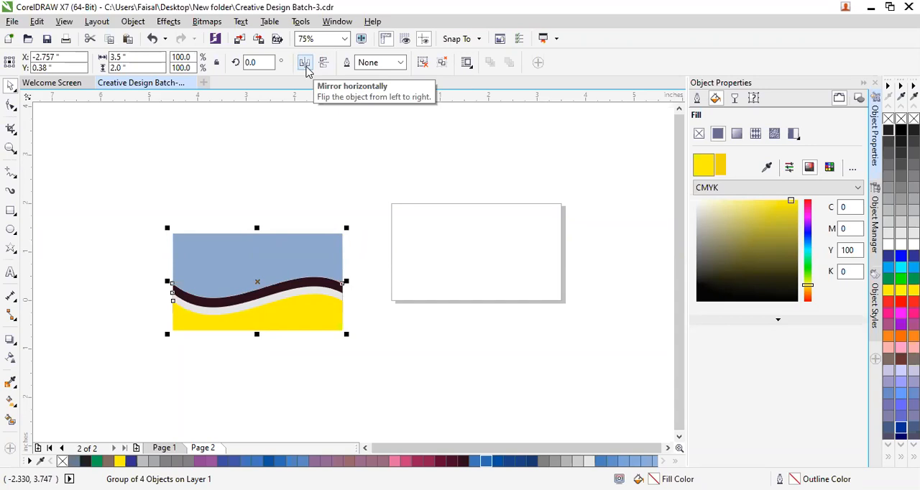
Try mirroring the grouped wave background horizontally several times, returning it to its previous orientation.
left_click(305, 63)
left_click(305, 64)
left_click(305, 63)
left_click(305, 63)
left_click(305, 63)
left_click(305, 63)
left_click(305, 63)
left_click(305, 63)
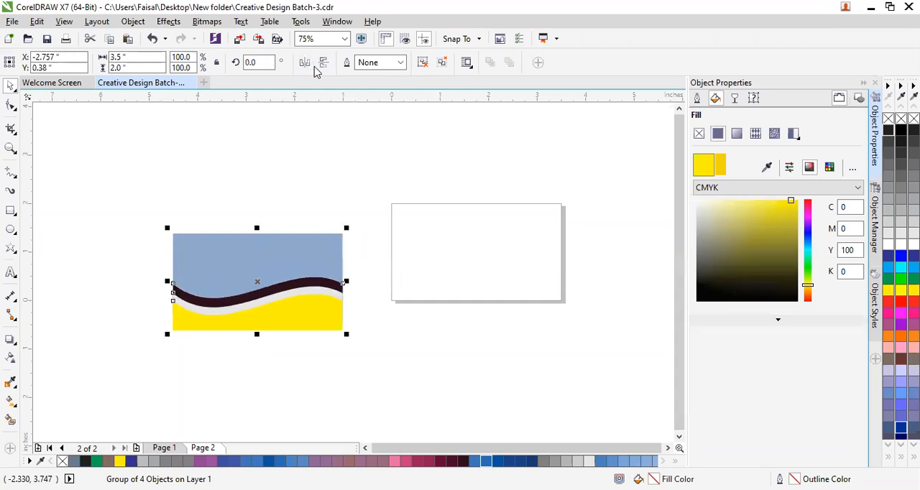
Try combinations of vertical and horizontal mirroring on the group, ending with only the vertical flip applied.
left_click(325, 63)
left_click(325, 64)
left_click(325, 65)
left_click(324, 63)
left_click(305, 64)
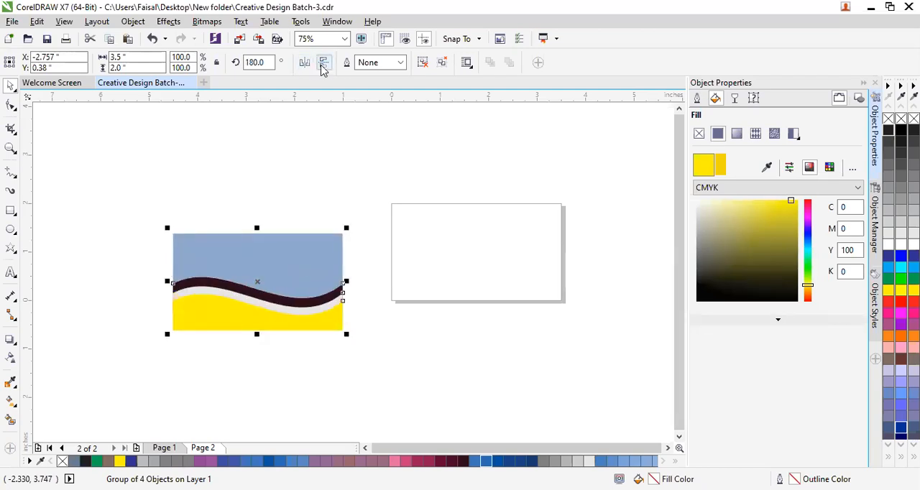
left_click(324, 63)
left_click(305, 64)
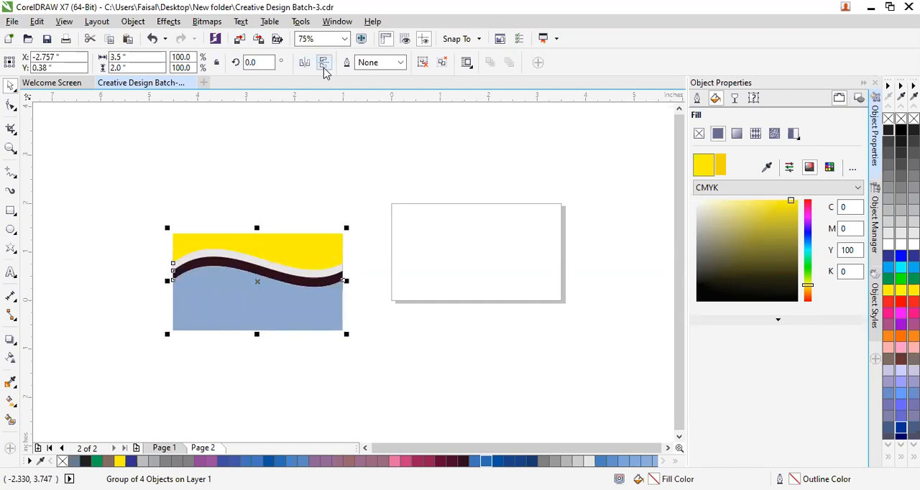
left_click(324, 65)
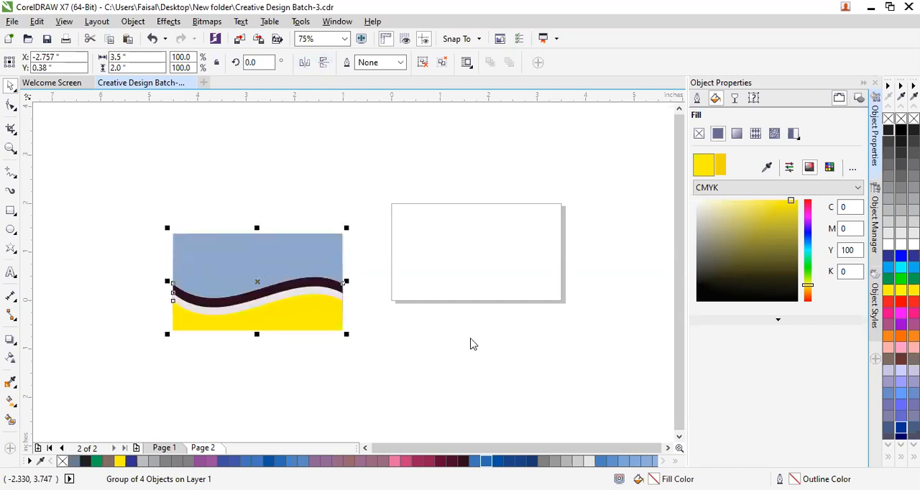
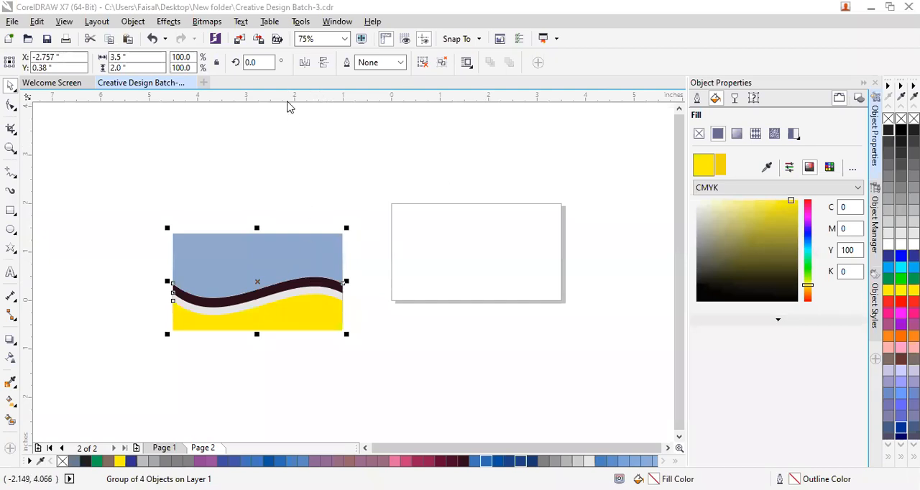
Mirror the grouped wave background vertically so the yellow area is above and the blue area below.
left_click(324, 63)
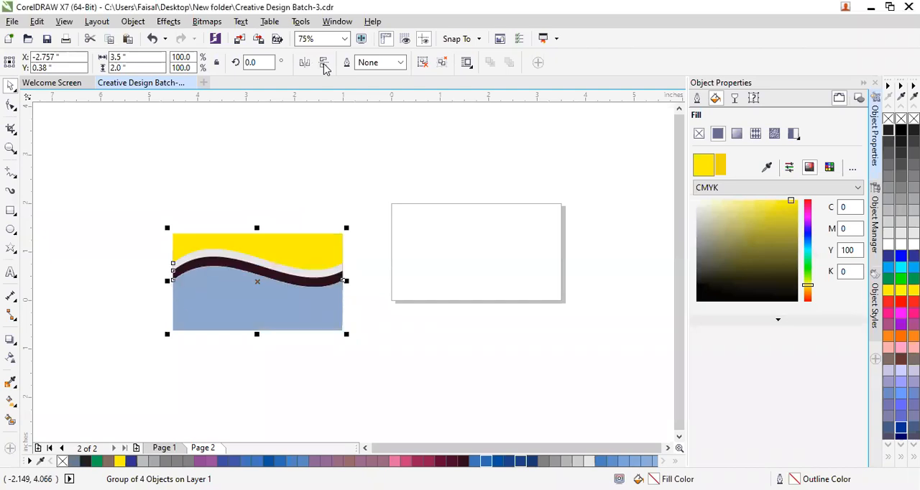
left_click(382, 371)
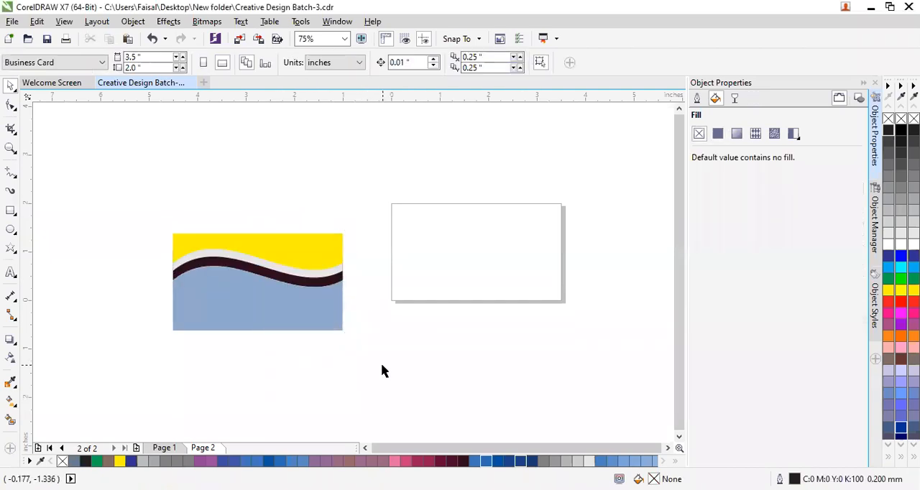
left_click(300, 311)
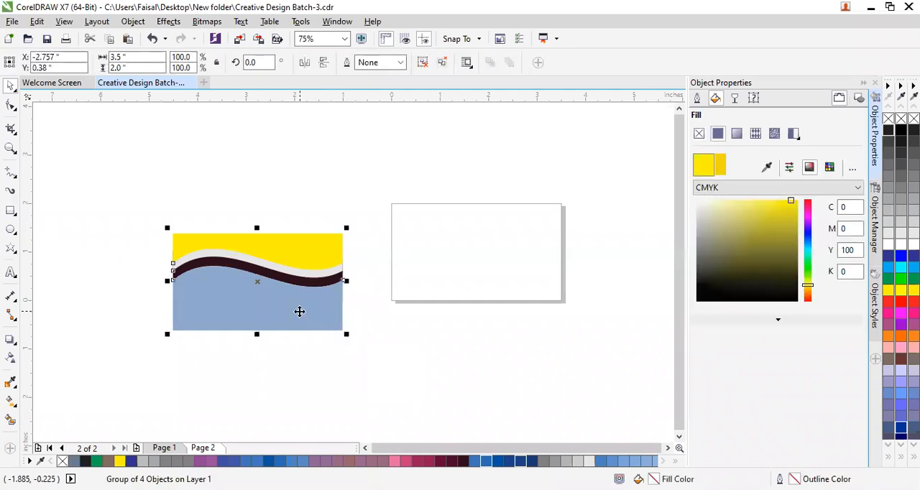
Create a page-sized 3.5 by 2 inch rectangle and round all its corners to a radius of about 0.114 inches.
left_click(11, 105)
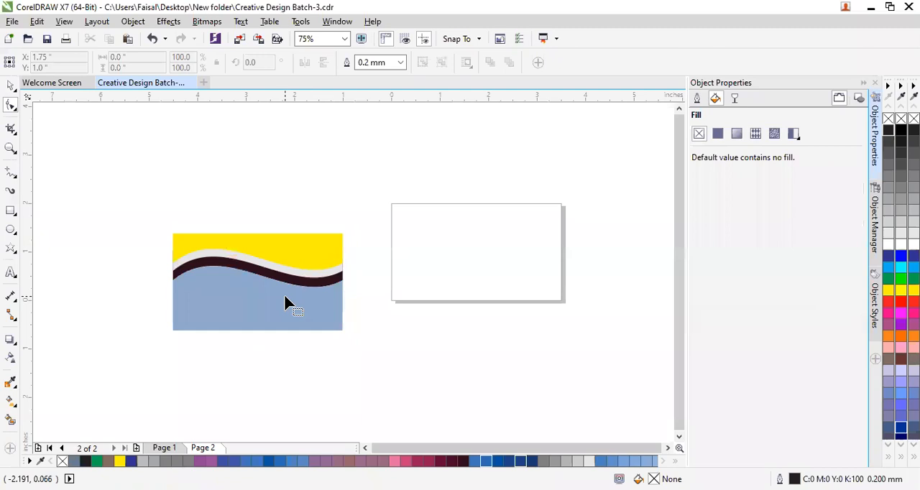
double_click(10, 212)
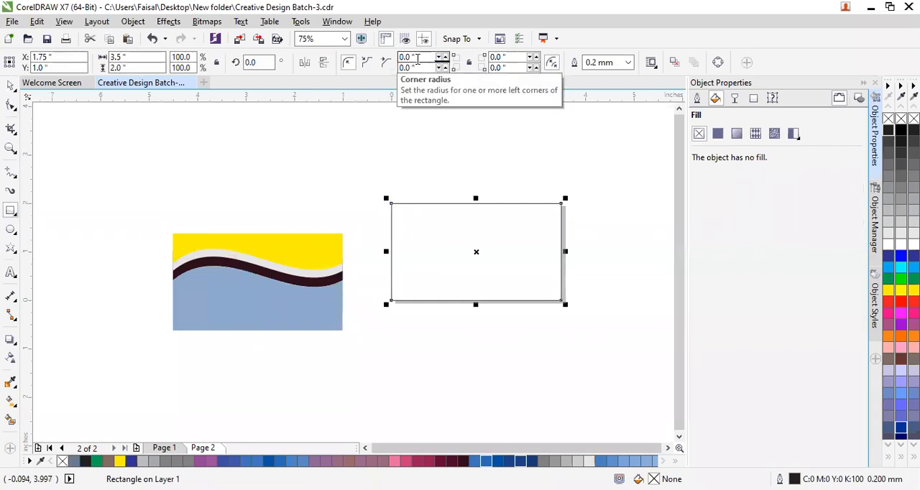
left_click(11, 105)
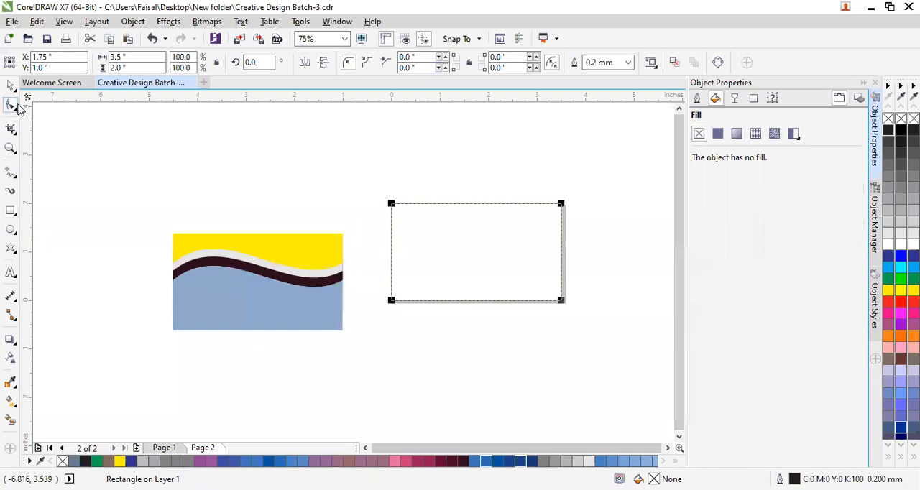
left_click_drag(390, 205, 396, 213)
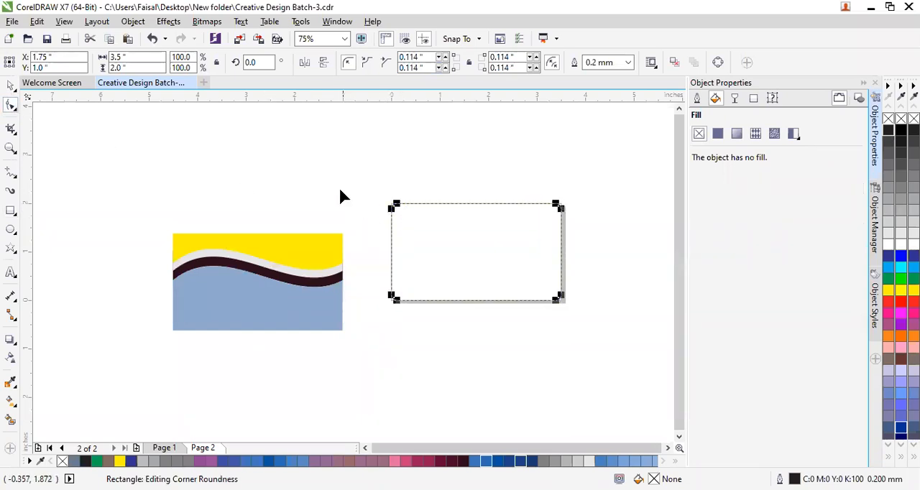
left_click(11, 86)
left_click(226, 208)
scroll(559, 248, "up", 2)
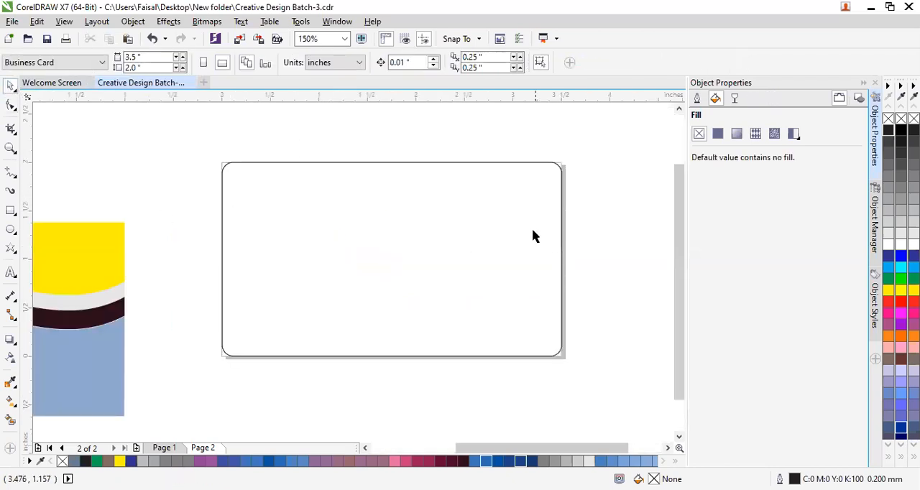
scroll(350, 290, "down", 2)
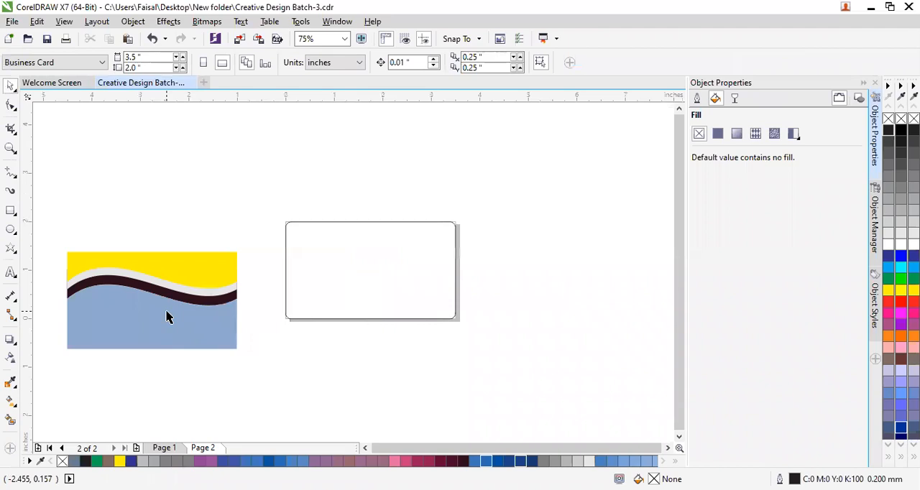
Move the rounded rectangle off the page to about X -2.222, Y 2.264 inches, and place the wave group below it.
left_click(423, 262)
left_click(184, 270)
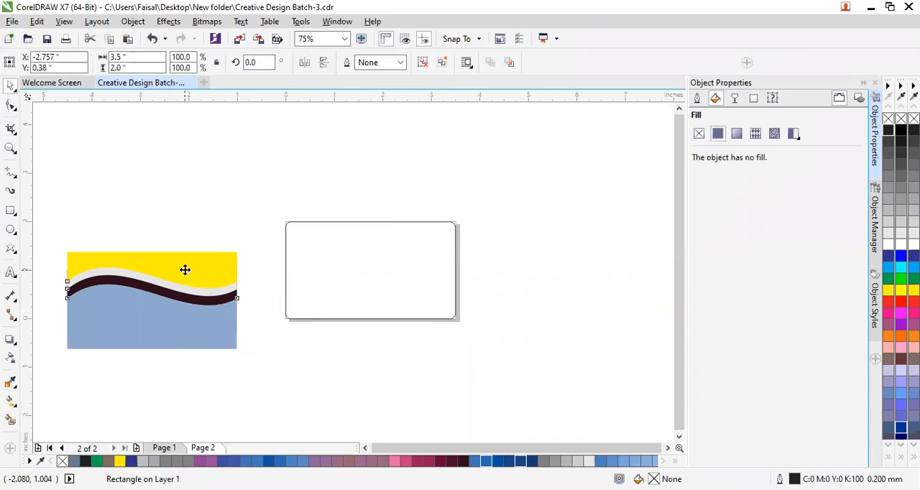
left_click(390, 267)
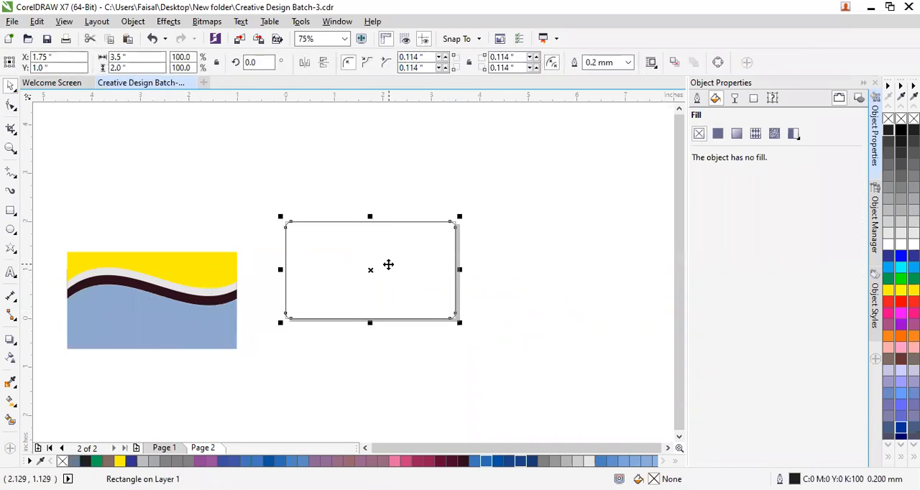
left_click_drag(177, 323, 200, 197)
left_click_drag(360, 272, 167, 207)
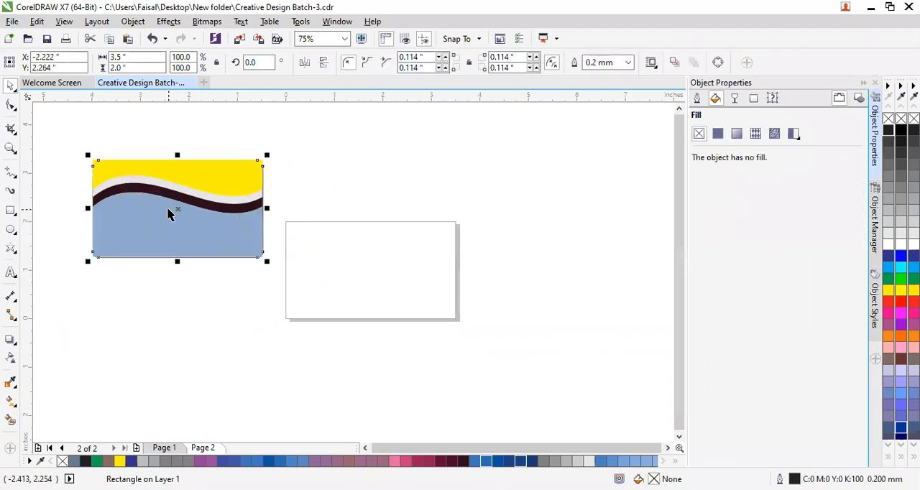
left_click(210, 295)
left_click_drag(177, 230, 226, 342)
Set the rounded rectangle's outline colour to red (C0 M100 Y100 K0).
left_click(185, 217)
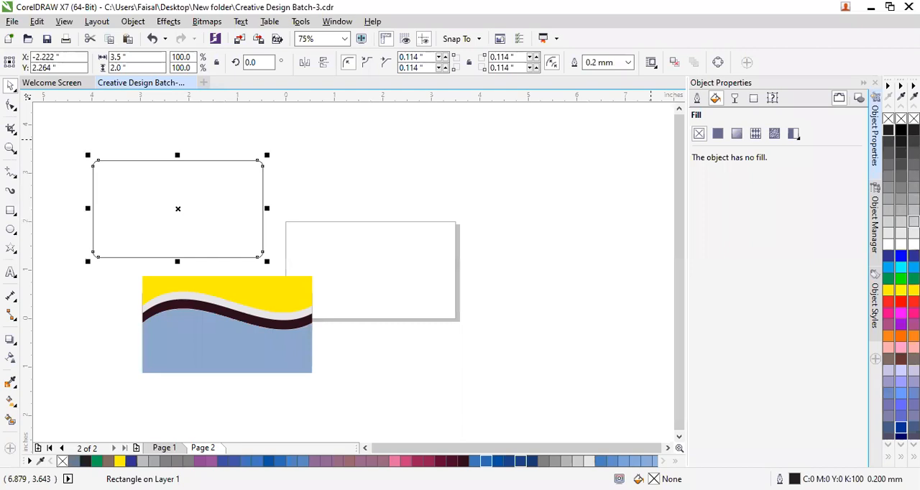
right_click(901, 301)
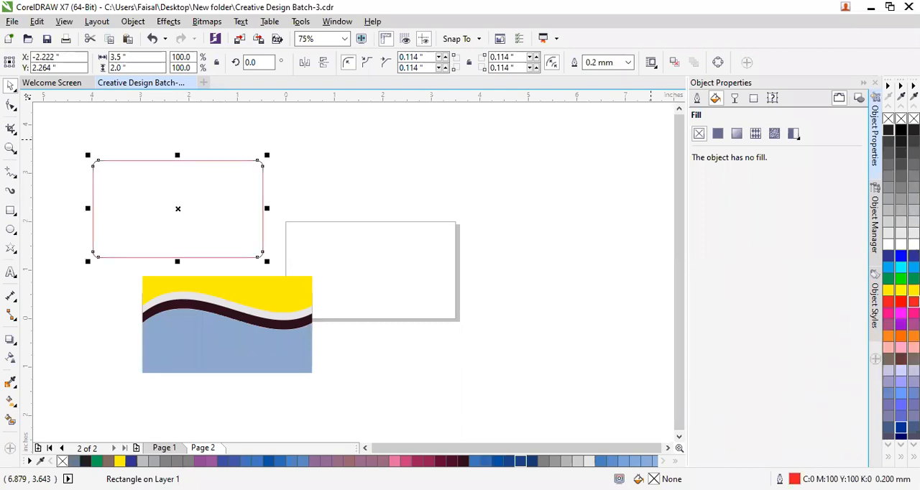
key("Escape")
Compare the position coordinates of the rounded rectangle and the wave group by selecting each in turn.
left_click(204, 206)
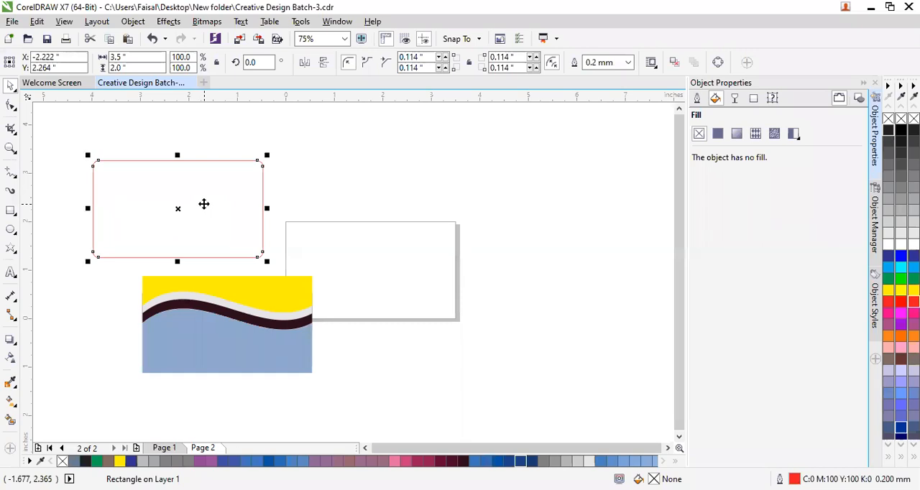
left_click(179, 310)
left_click(180, 311)
left_click(120, 187)
left_click(204, 317)
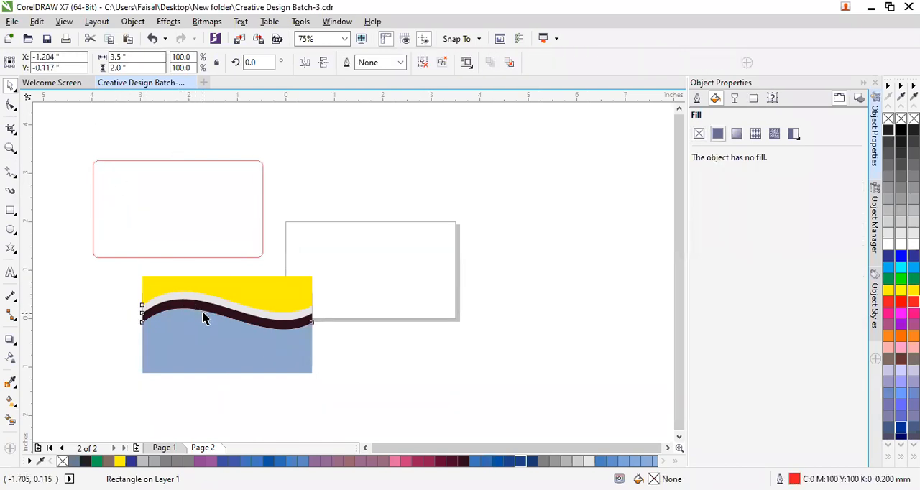
left_click(204, 317)
left_click(168, 208)
left_click(208, 331)
left_click(188, 245)
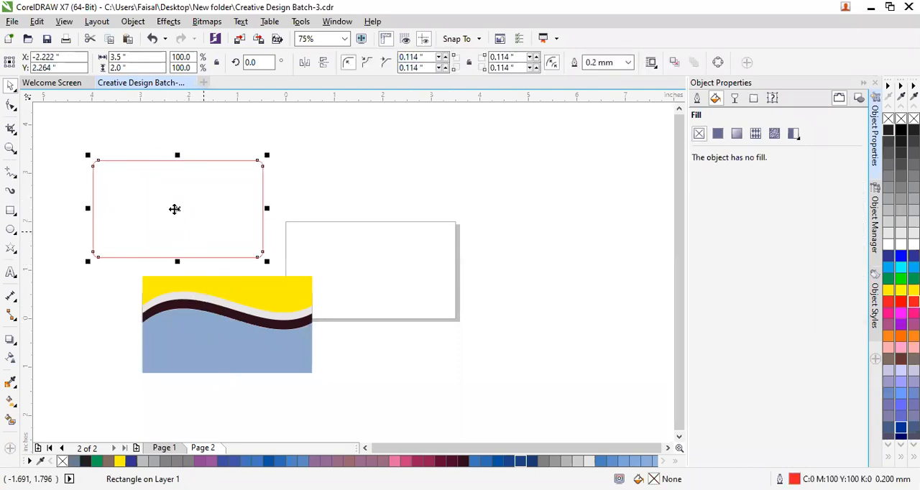
Set the wave group's X position to -2.222 inches, matching the rounded rectangle.
left_click_drag(72, 57, 10, 50)
key("ctrl+c")
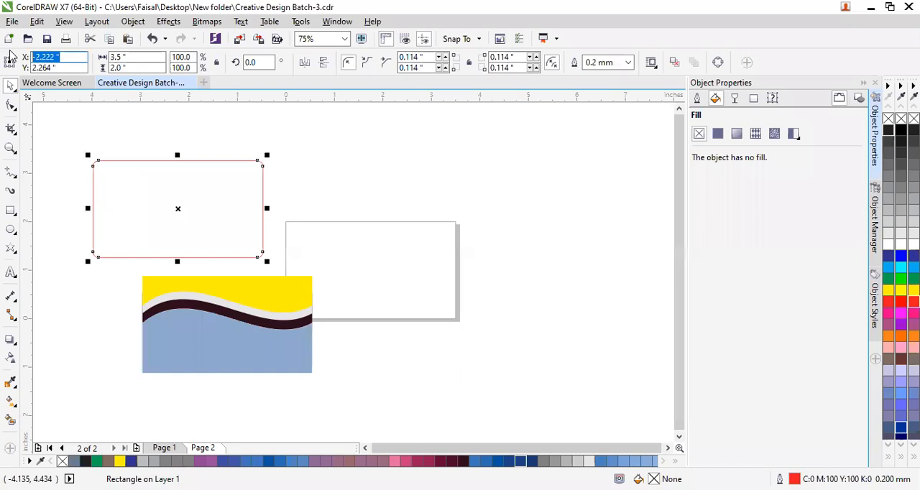
left_click(237, 362)
left_click_drag(59, 56, 4, 59)
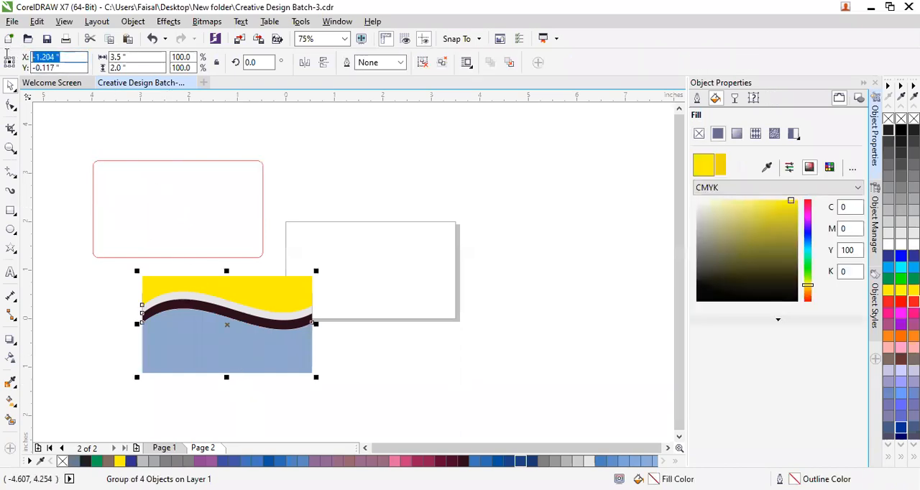
key("ctrl+v")
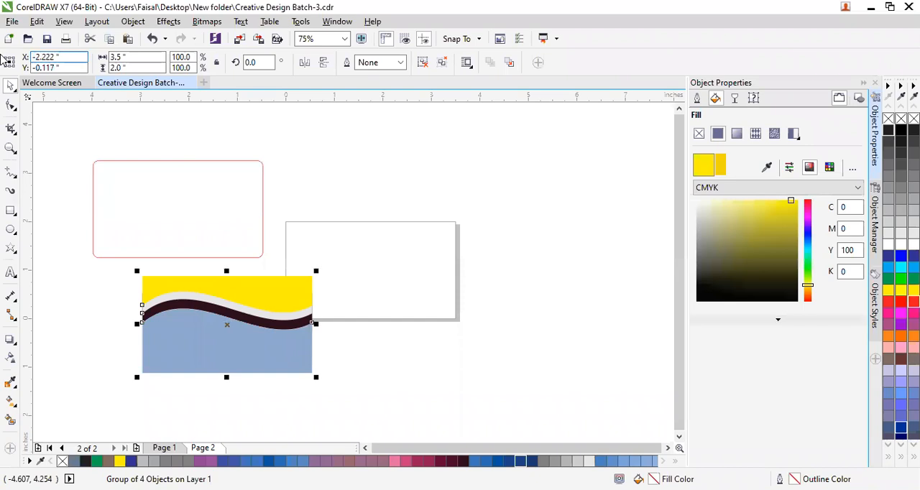
key("Return")
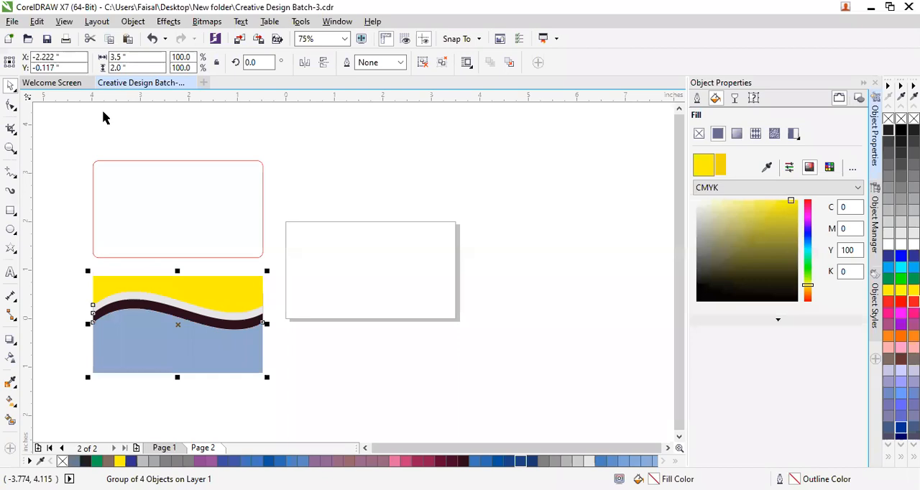
Set the wave group's Y position to 2.264 inches so it lies exactly over the rounded rectangle.
left_click(177, 222)
double_click(43, 67)
key("ctrl+c")
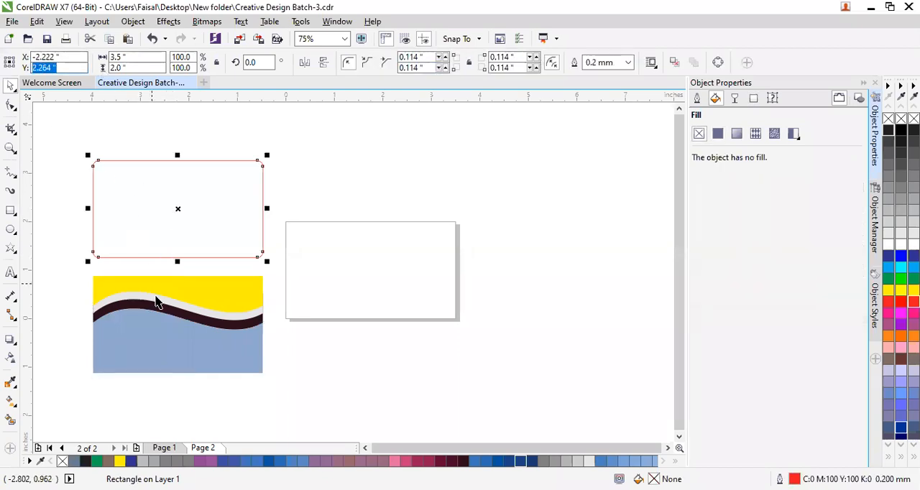
left_click(167, 324)
double_click(44, 67)
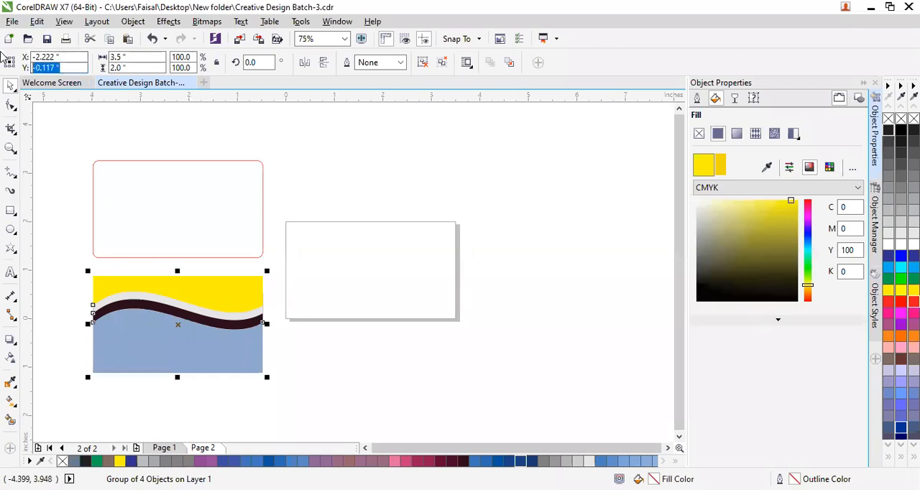
key("ctrl+v")
key("Return")
Examine up close how the wave group's lower corner meets the rounded corner of the red outline.
left_click(269, 308)
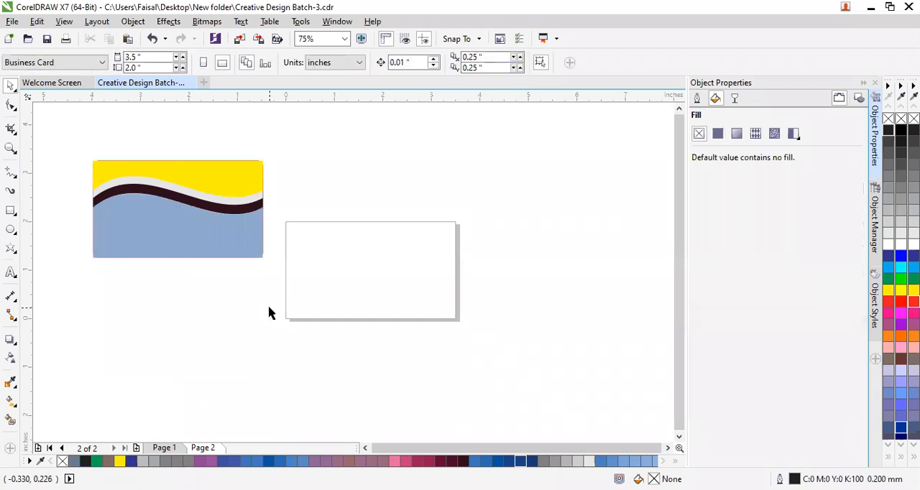
scroll(201, 255, "up", 2)
scroll(310, 262, "up", 2)
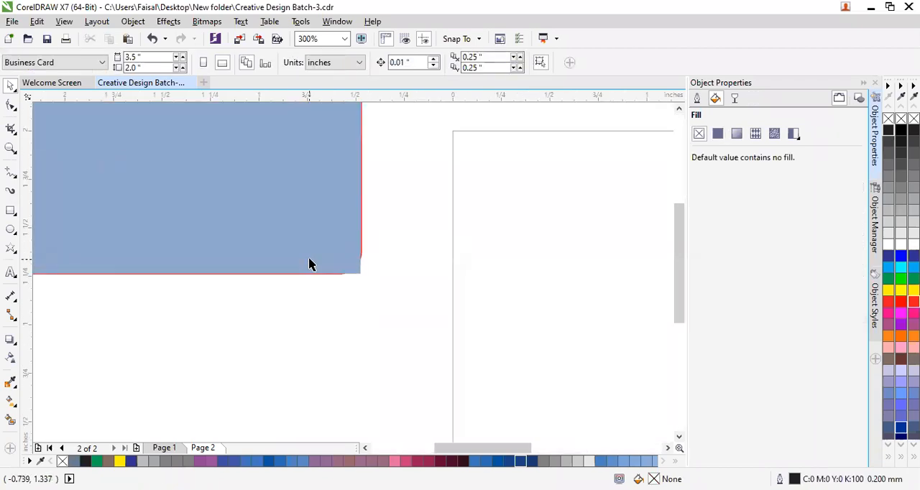
scroll(324, 277, "up", 2)
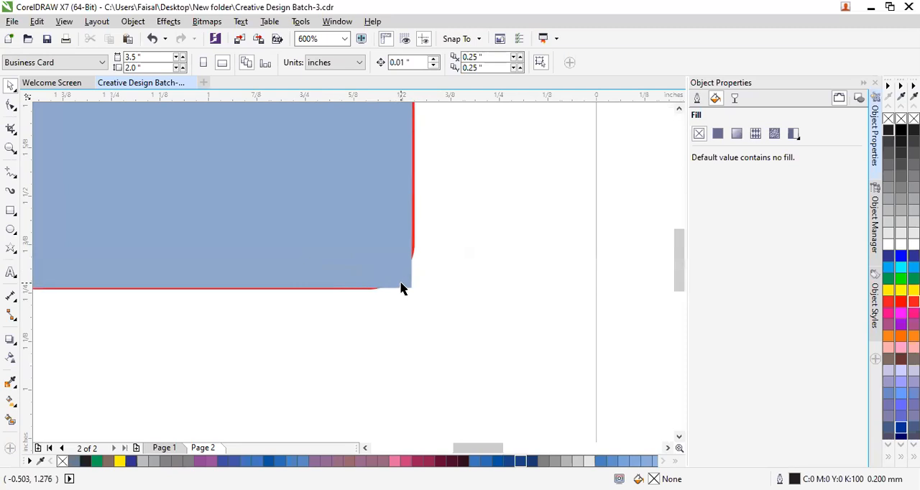
scroll(401, 289, "up", 1)
scroll(402, 289, "up", 1)
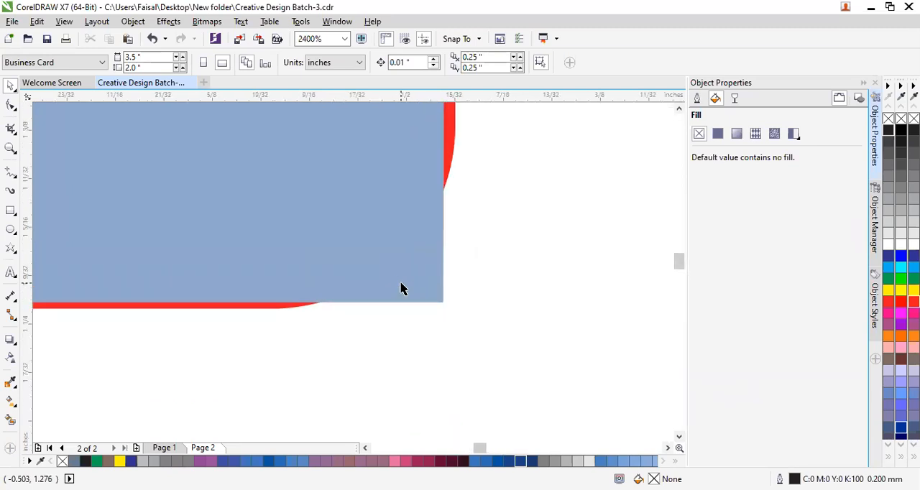
scroll(401, 288, "down", 5)
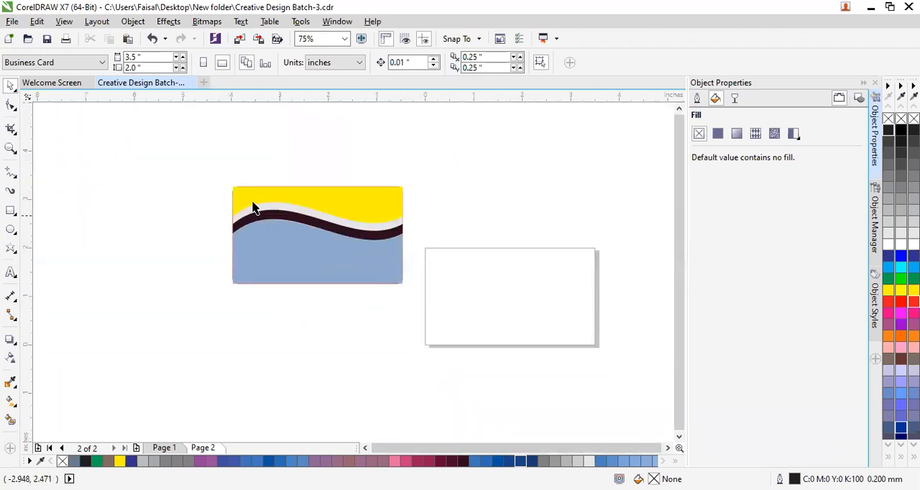
Try Front minus back and Back minus front on the wave group and rounded rectangle, undoing each operation.
left_click_drag(185, 153, 461, 333)
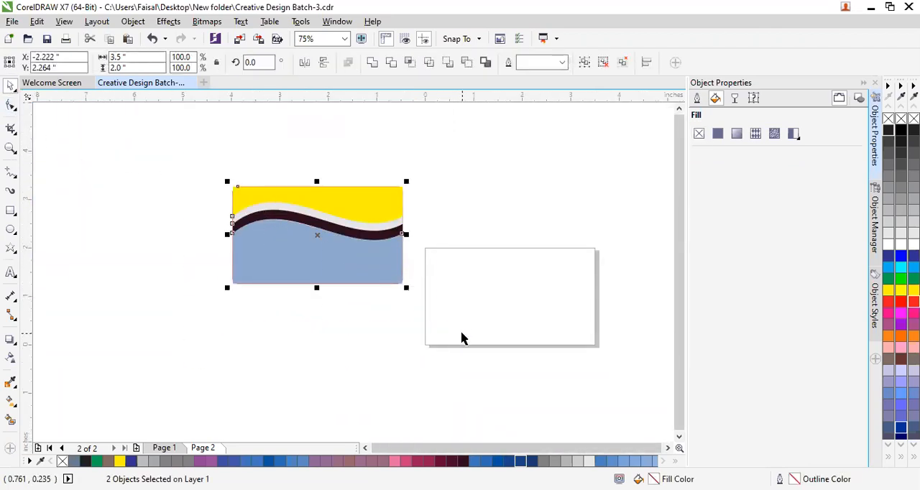
left_click(448, 65)
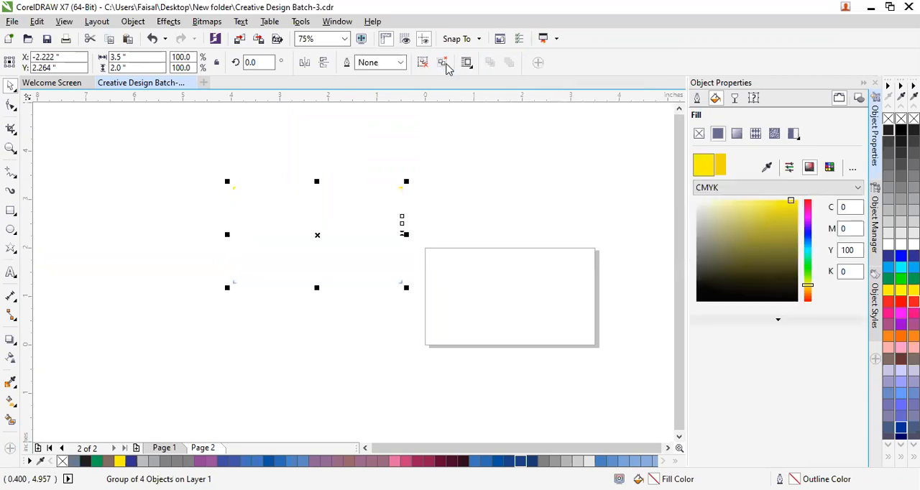
left_click(446, 65)
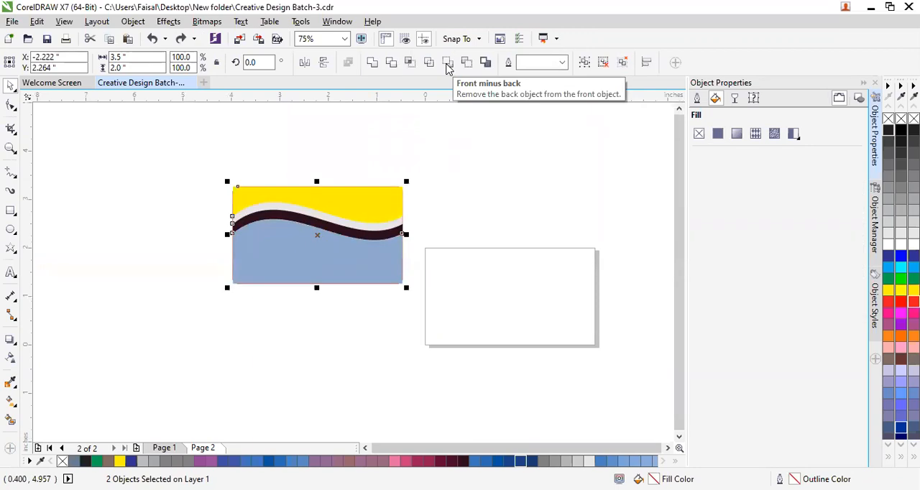
left_click(464, 62)
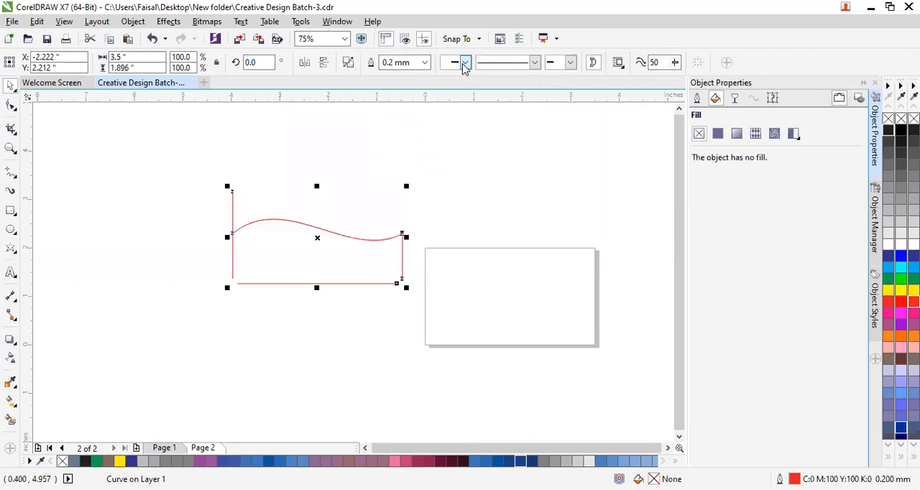
key("ctrl+z")
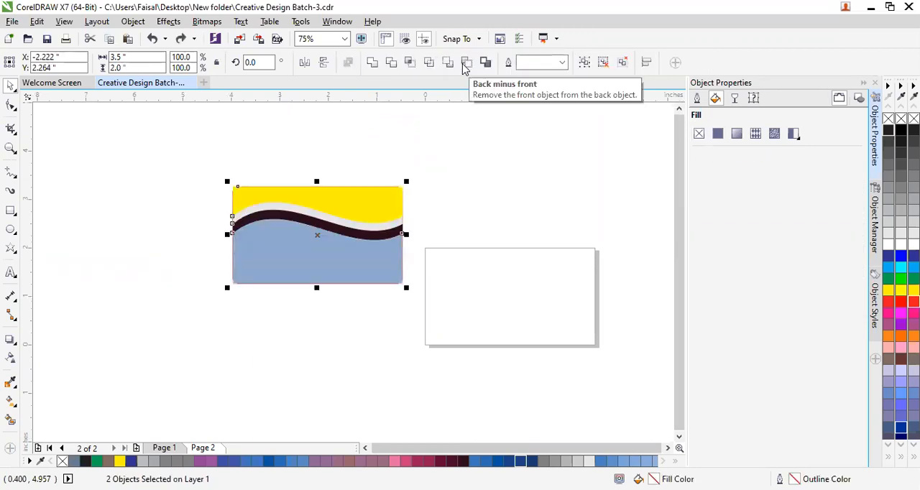
left_click(446, 179)
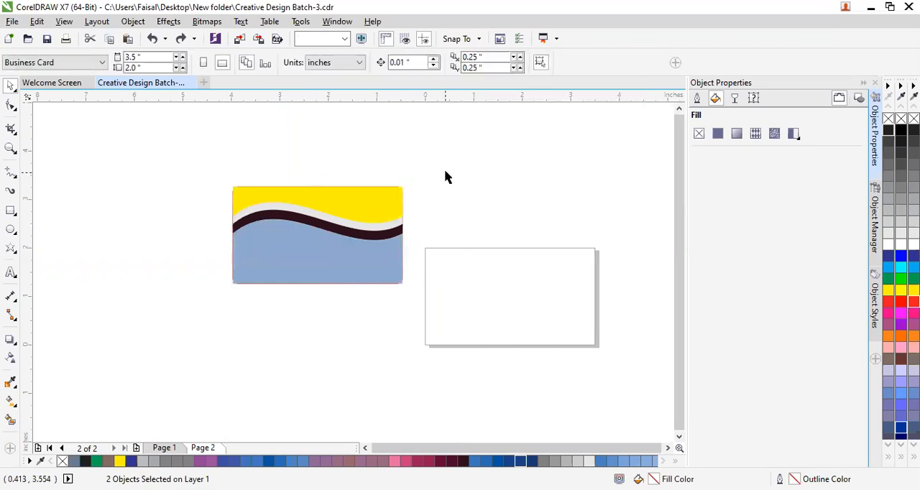
left_click(356, 272)
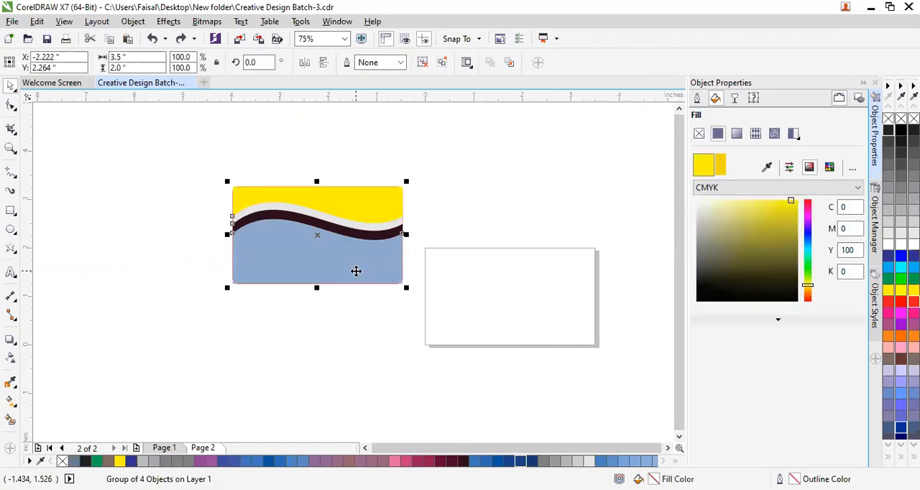
Try Intersect on the wave group and the rounded rectangle, moving the resulting pieces apart to check them.
left_click(115, 121)
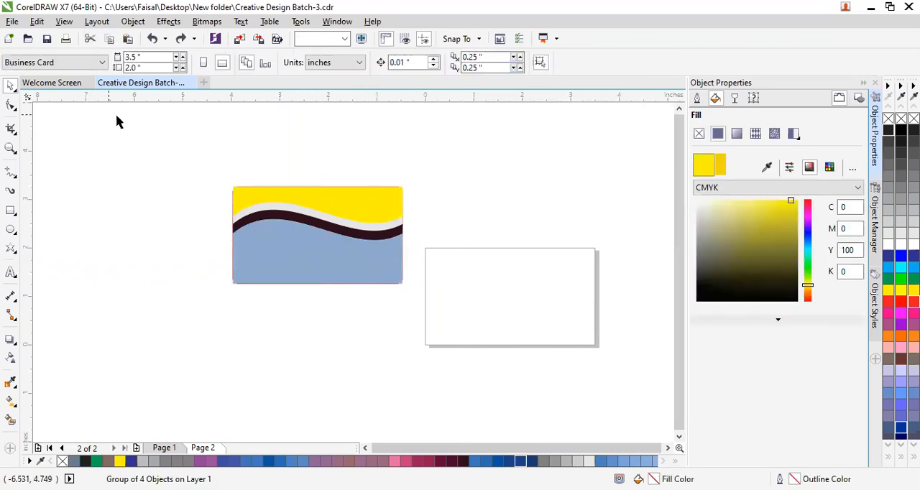
left_click_drag(212, 146, 432, 290)
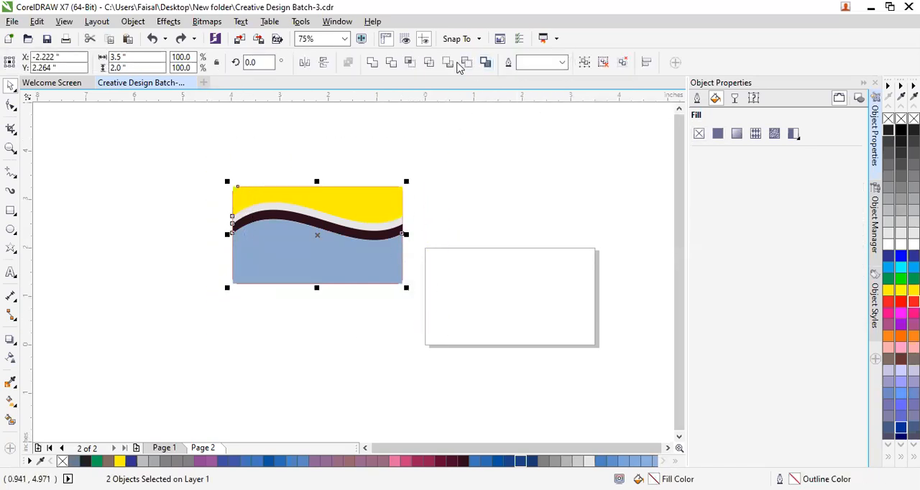
left_click(414, 66)
left_click_drag(280, 251, 129, 422)
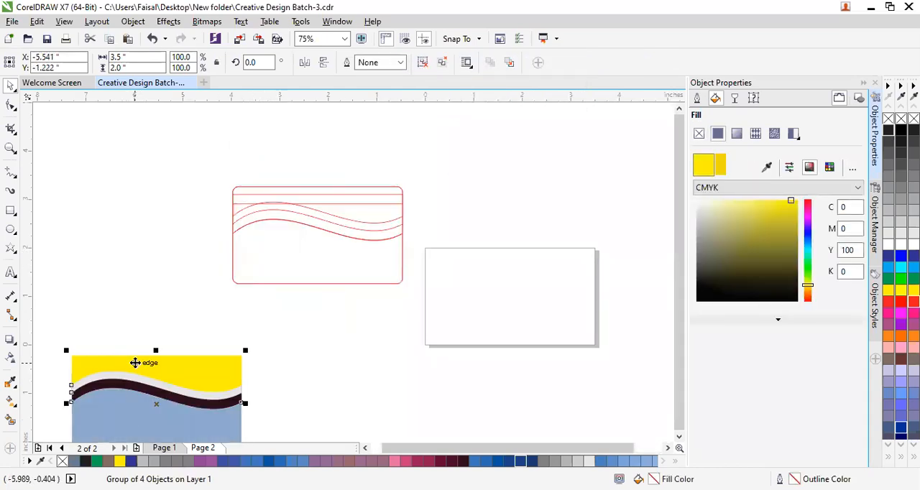
left_click(274, 257)
left_click_drag(284, 278, 481, 211)
left_click(331, 251)
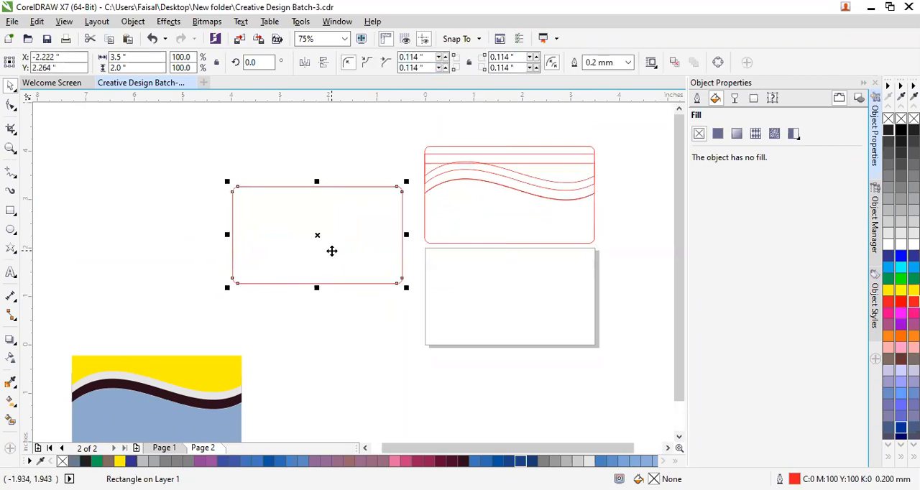
Delete the red rounded rectangle and the intersected wave outlines, keeping only the coloured wave group.
key("Delete")
left_click_drag(473, 228, 388, 228)
key("Delete")
Move the coloured wave group into the empty area beside the page, clear of its edge.
left_click_drag(90, 402, 205, 286)
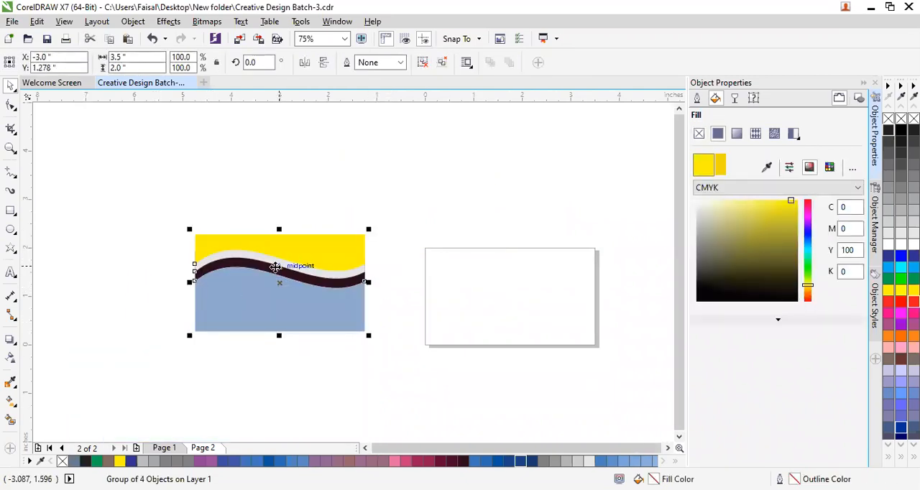
left_click(312, 187)
scroll(300, 266, "up", 2)
scroll(396, 274, "up", 1)
scroll(396, 274, "down", 2)
left_click_drag(366, 292, 217, 298)
left_click(547, 365)
left_click(519, 324)
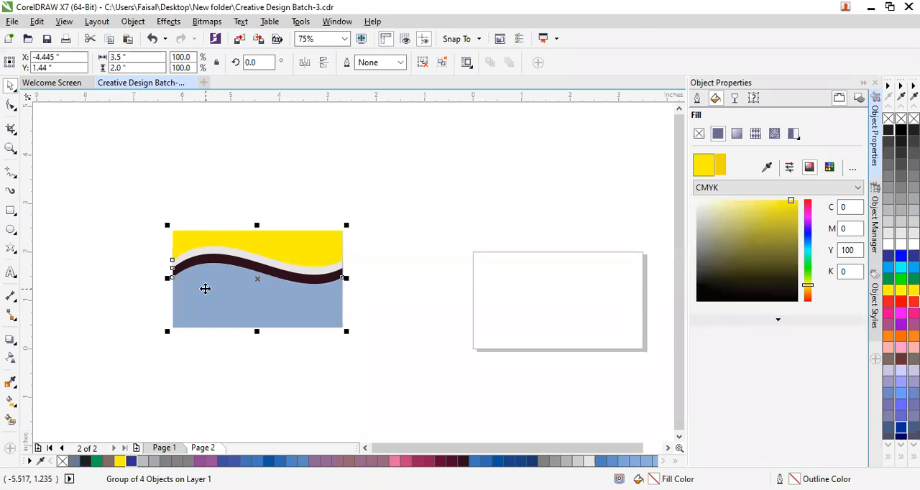
Place two copies of the wave group and spread the three groups around the page.
left_click_drag(321, 267, 518, 146)
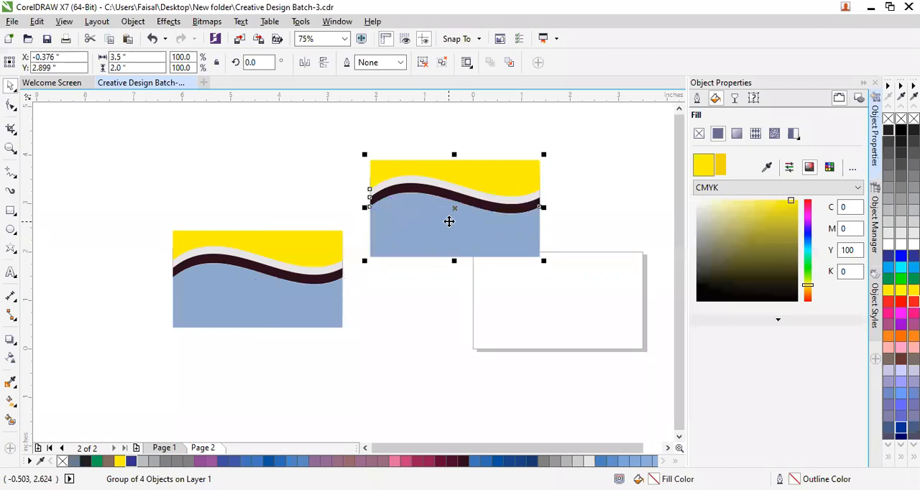
left_click(329, 298)
left_click_drag(258, 296, 234, 191)
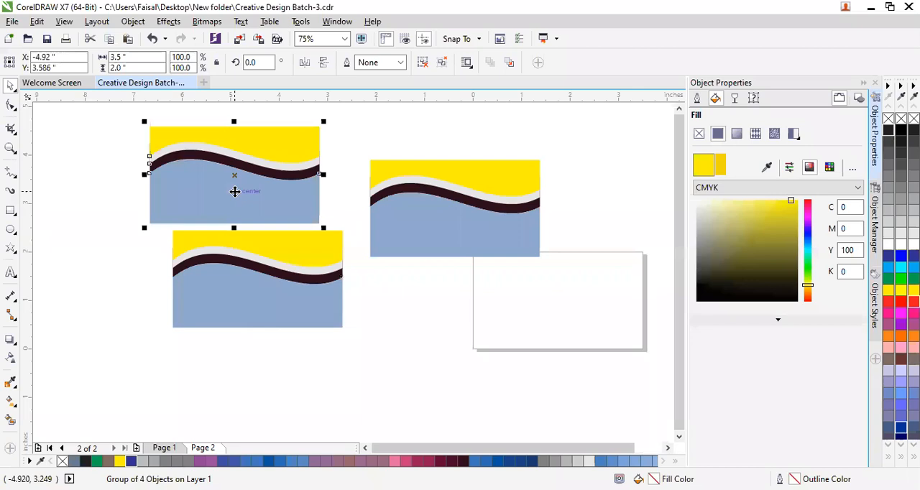
left_click_drag(306, 297, 347, 361)
left_click_drag(468, 197, 461, 217)
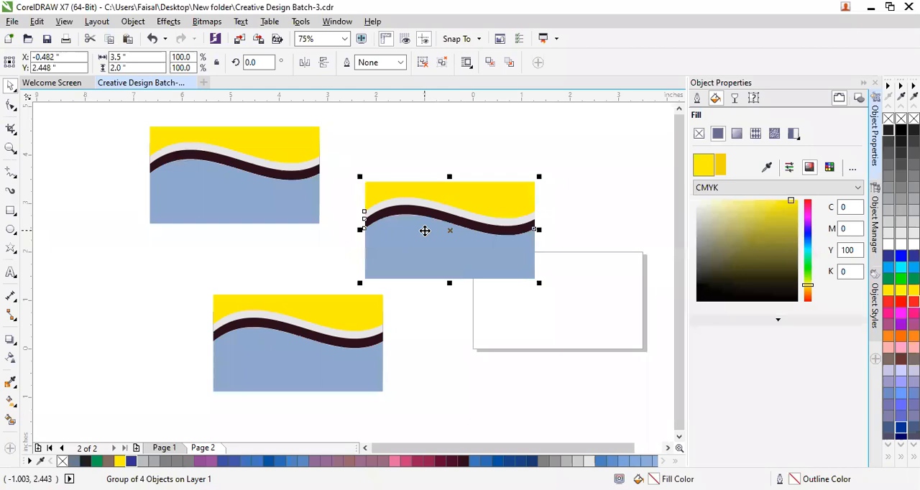
scroll(425, 231, "down", 2)
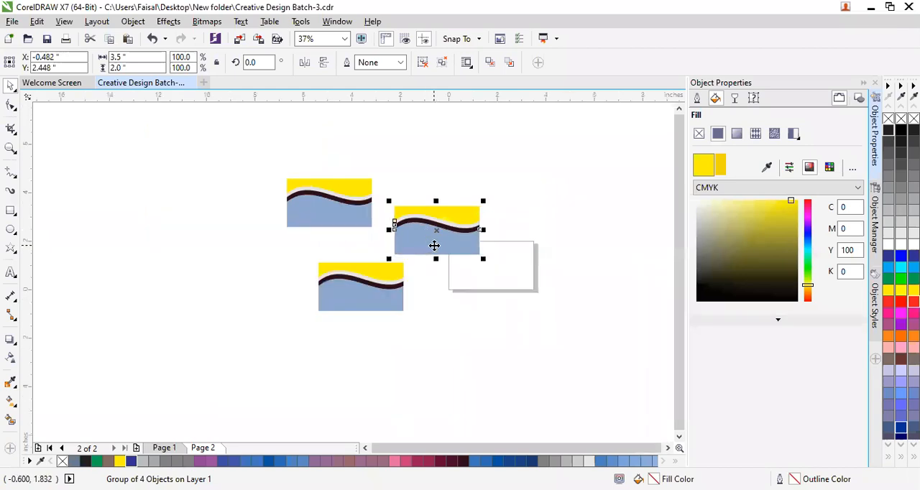
scroll(434, 246, "up", 2)
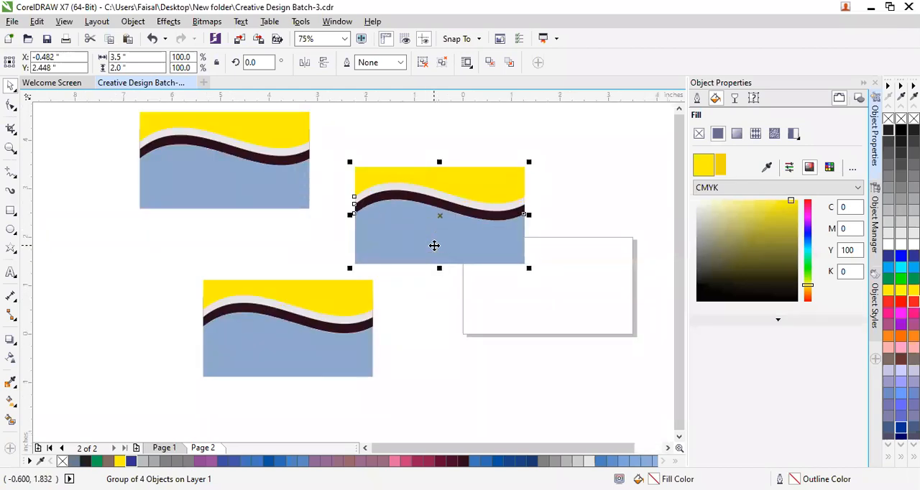
Delete two of the three wave groups and move the remaining one just above the page.
key("Delete")
left_click(360, 311)
key("Delete")
left_click(207, 148)
left_click_drag(353, 264, 496, 159)
left_click(390, 317)
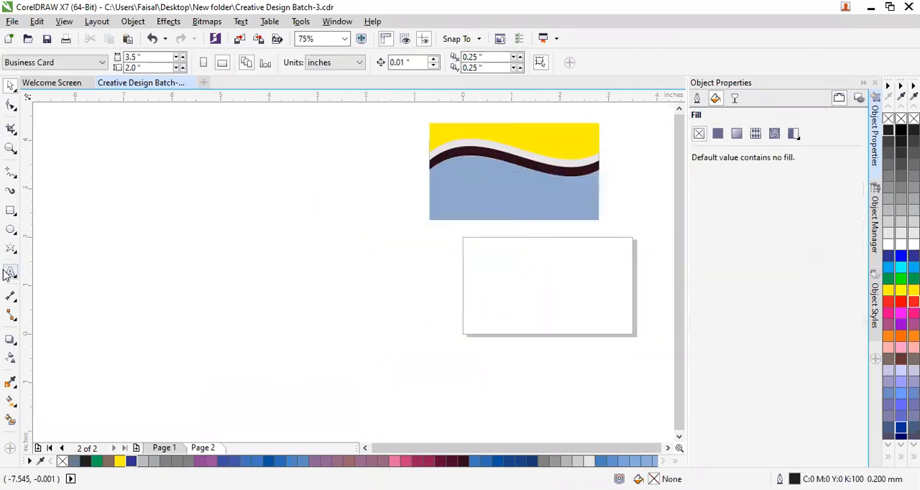
Add a page-sized rectangle and draw a strip about 0.26 inches high, setting its width to 3.5 inches.
double_click(11, 212)
left_click_drag(487, 291, 319, 303)
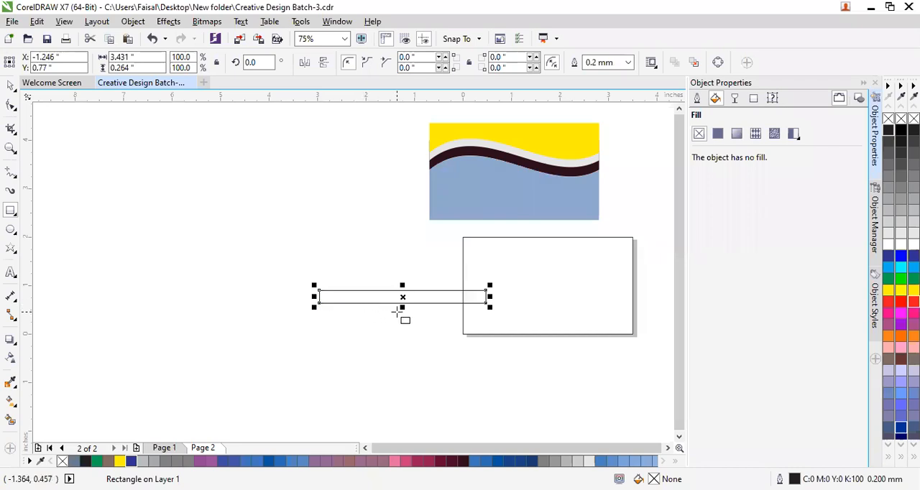
left_click_drag(140, 57, 39, 42)
type("3")
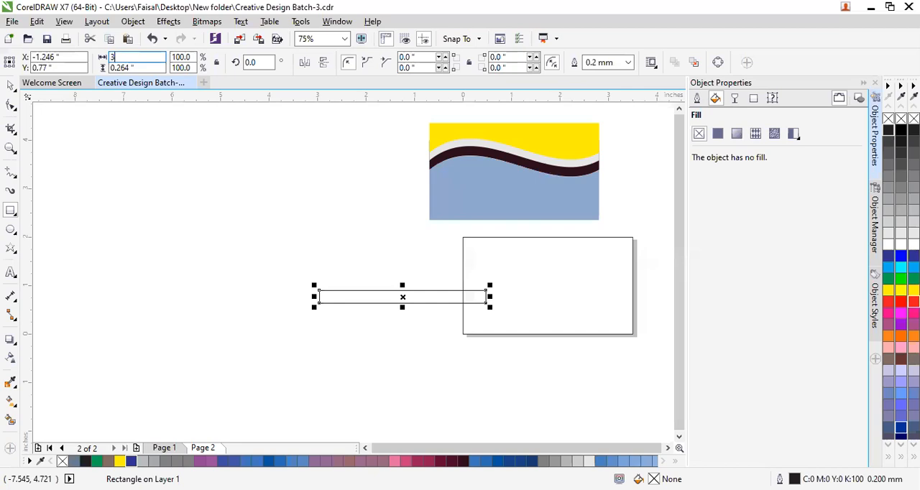
type(".5")
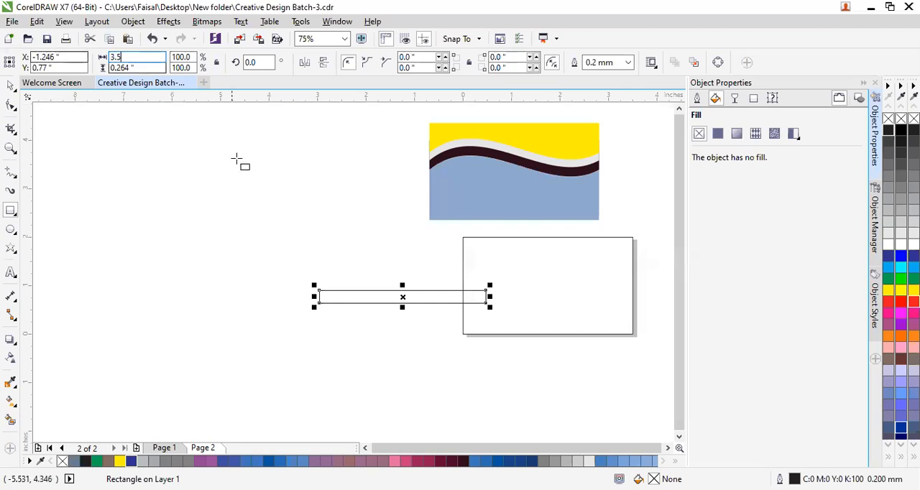
key("Return")
Move the thin strip onto the page so it spans the page-sized rectangle just above its middle.
left_click_drag(367, 307, 428, 287)
key("ctrl+z")
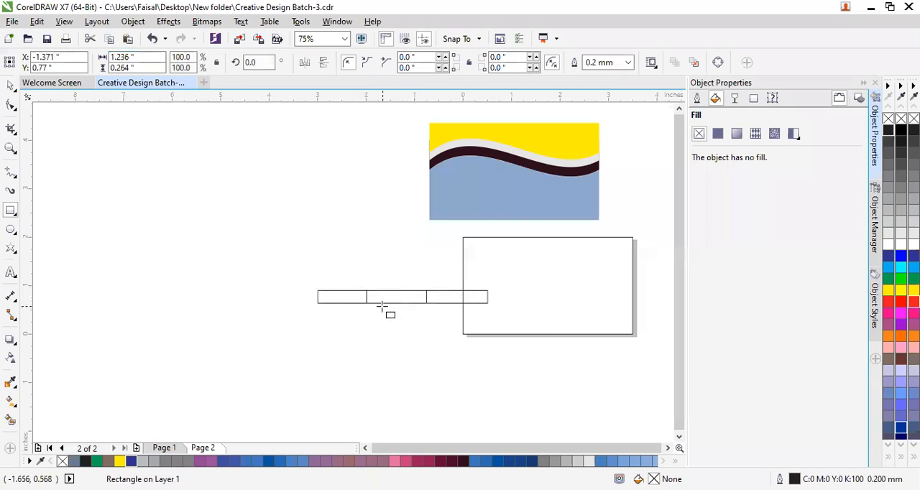
left_click(11, 87)
left_click_drag(346, 300, 491, 279)
left_click(470, 365)
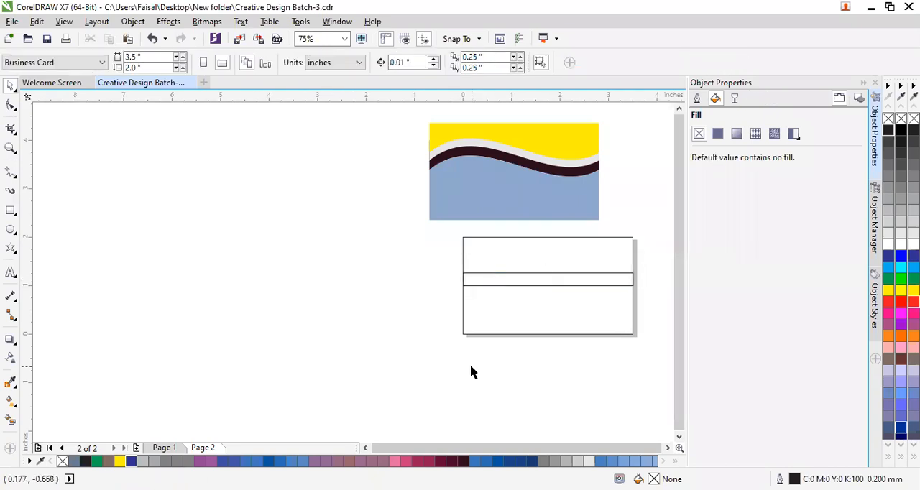
Fill the page-sized rectangle with white and the thin strip with red (C0 M100 Y100 K0).
left_click(519, 285)
left_click(512, 323)
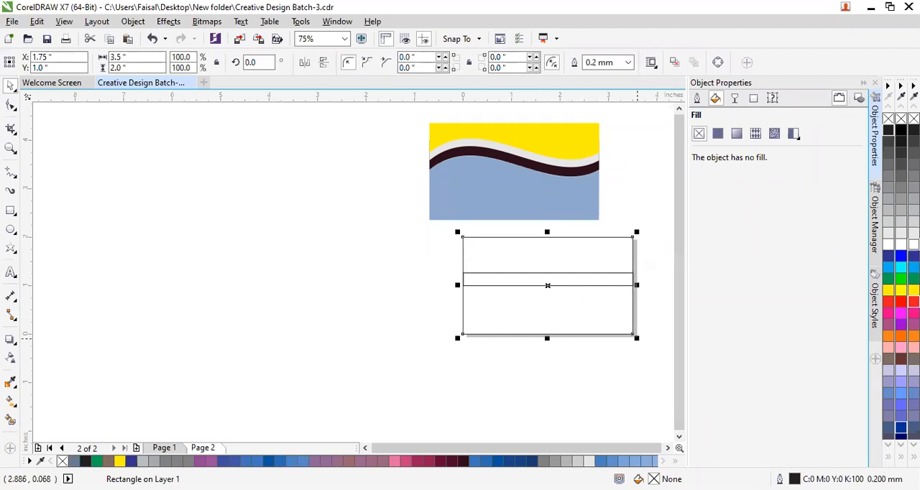
left_click(913, 245)
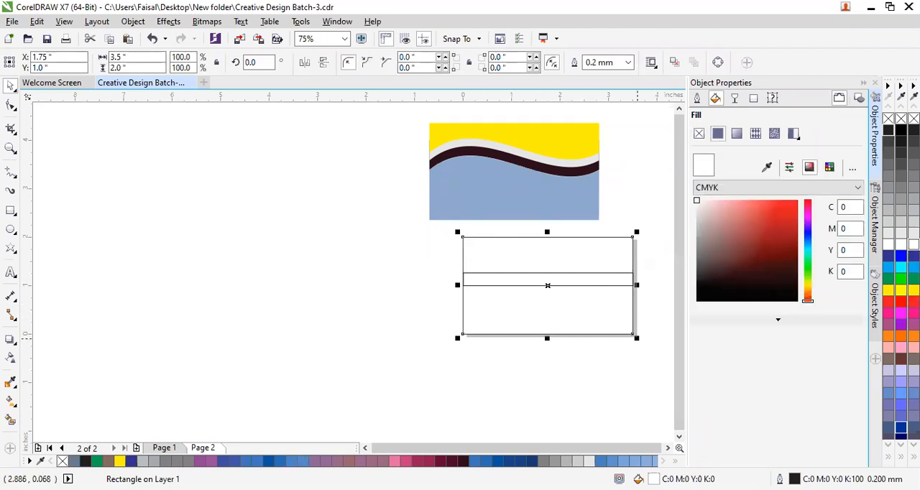
left_click(596, 281)
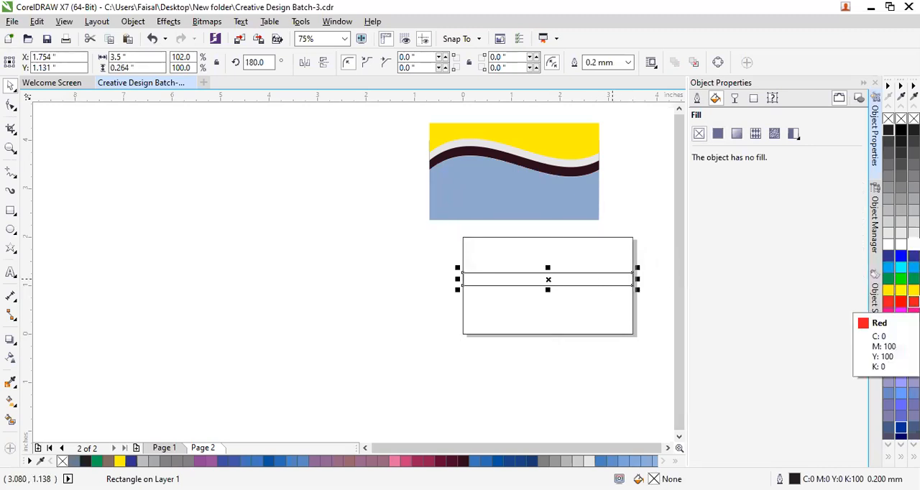
left_click(901, 302)
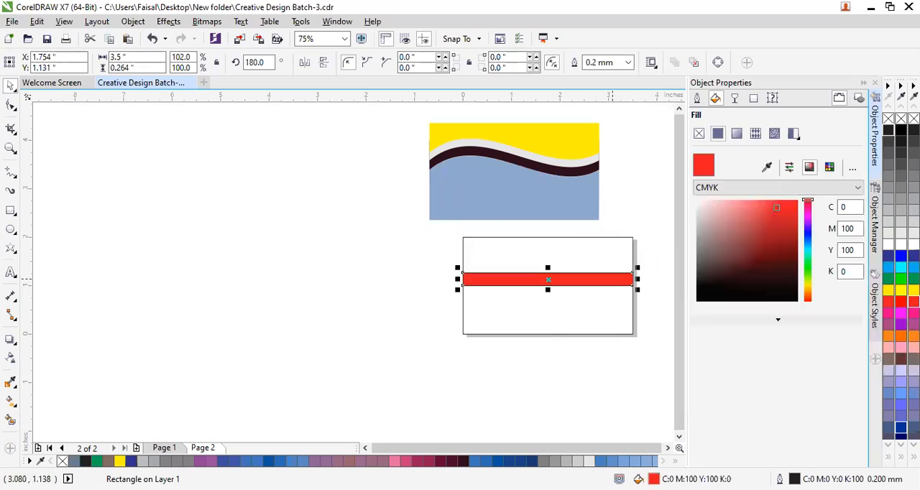
left_click(657, 297)
scroll(561, 268, "up", 1)
scroll(561, 267, "down", 1)
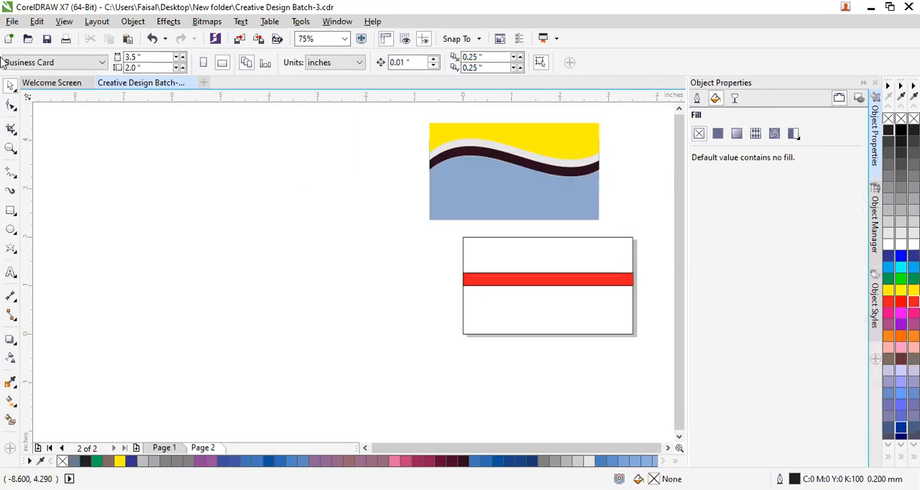
Remove the outlines from both rectangles and reposition the white rectangle roughly over the page.
left_click_drag(446, 229, 651, 376)
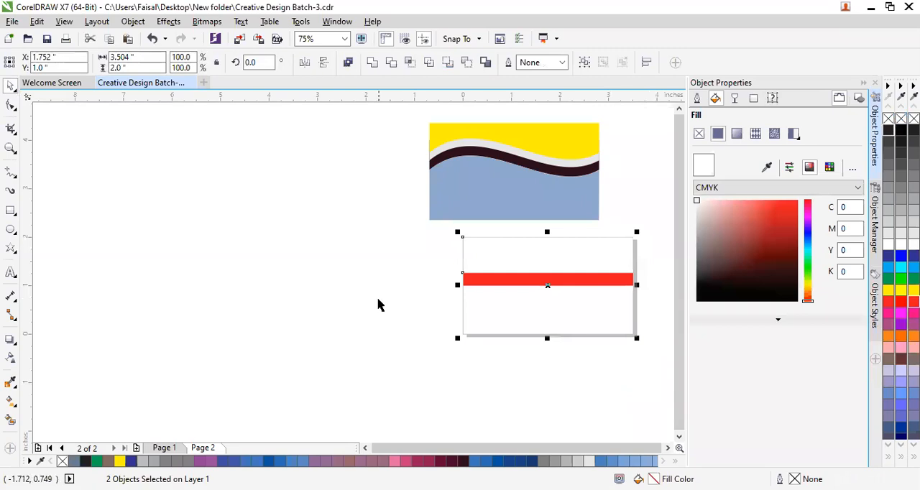
left_click(439, 304)
mouse_move(565, 304)
left_mouse_down()
mouse_move(349, 297)
mouse_move(567, 300)
left_mouse_up()
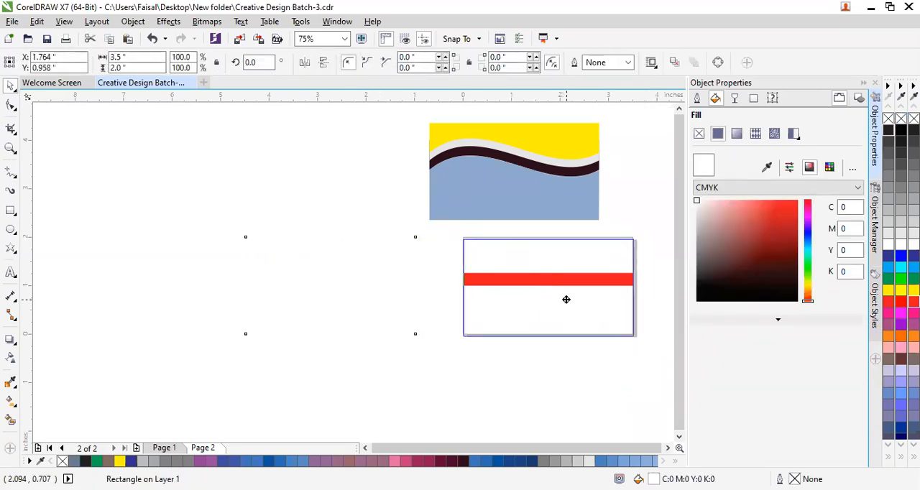
left_click(543, 377)
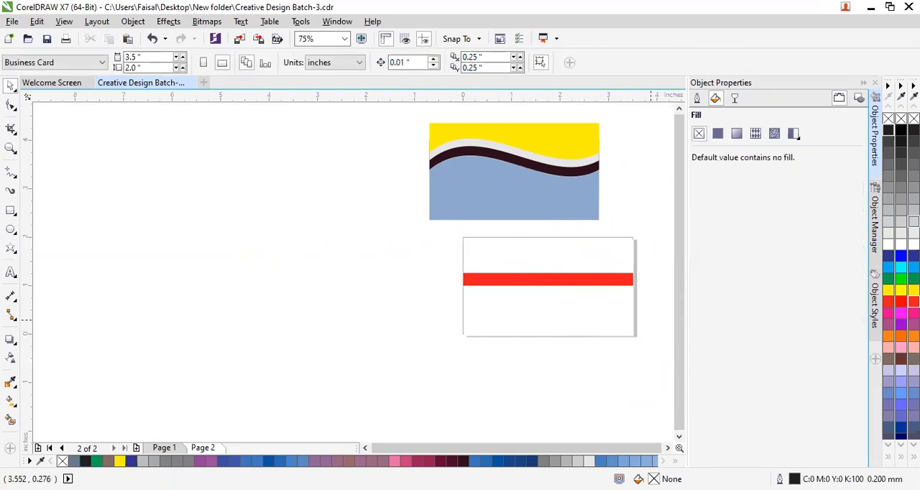
Fill the page-sized rectangle with 20% black.
left_click(914, 221)
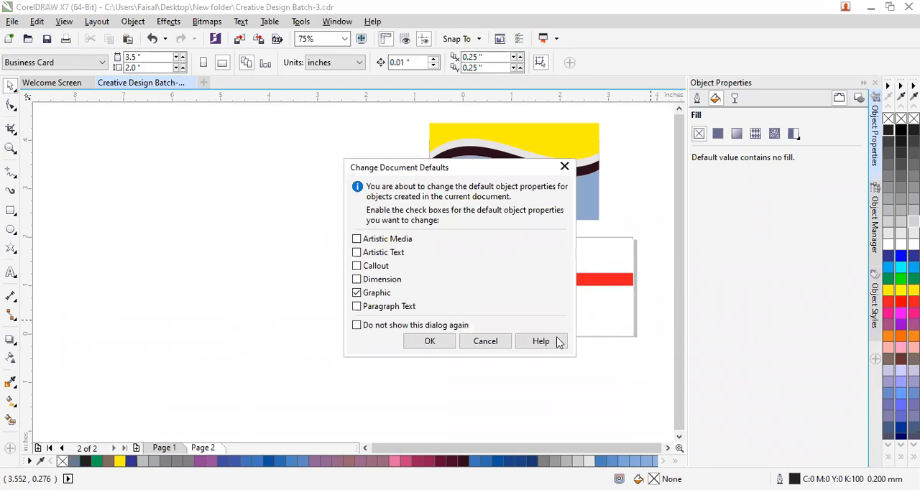
left_click(473, 342)
left_click(588, 324)
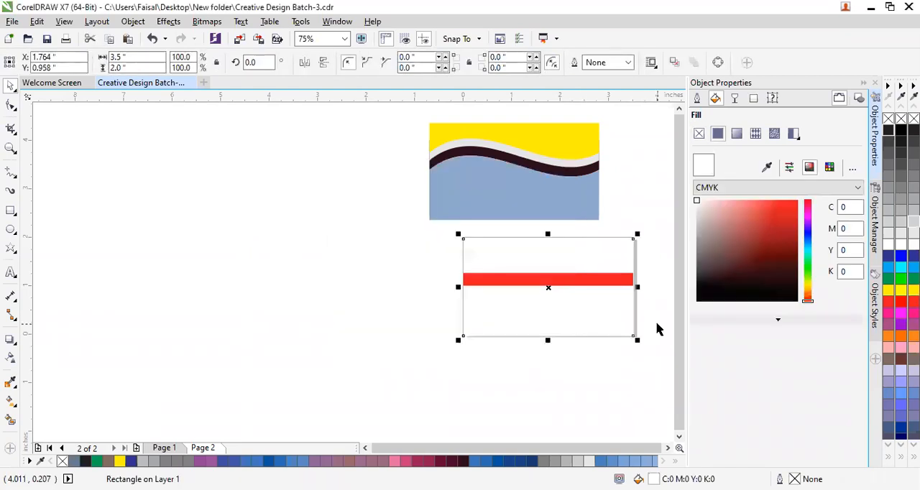
left_click(914, 222)
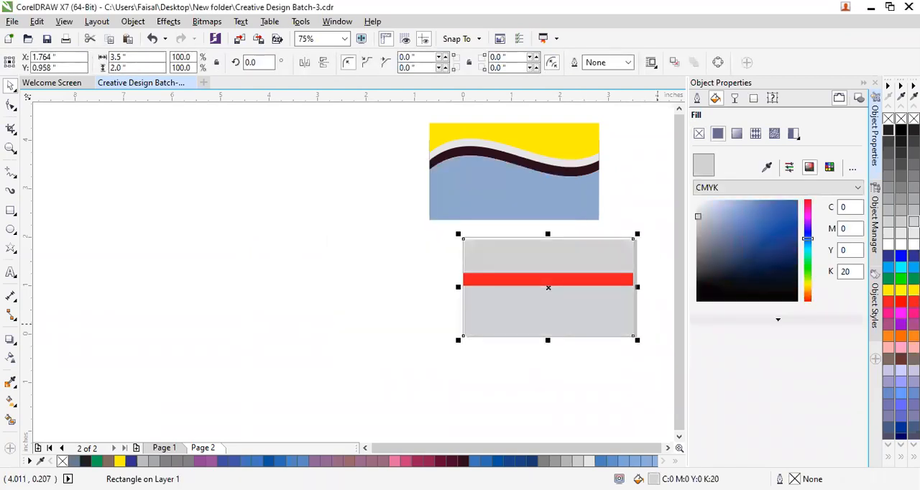
left_click(321, 396)
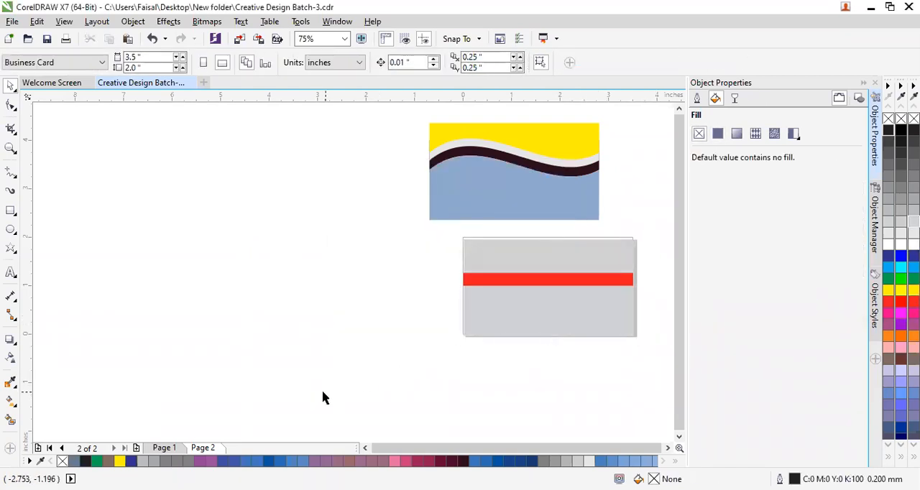
Nudge the grey rectangle up and left to X 1.744 and Y 0.998 inches, aligning it with the page.
left_click(556, 320)
key("Up")
key("Up")
key("Up")
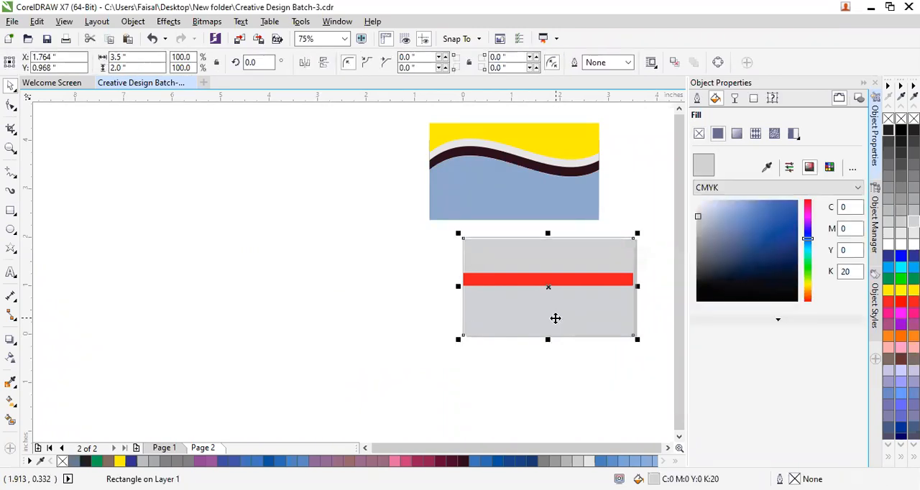
key("Up")
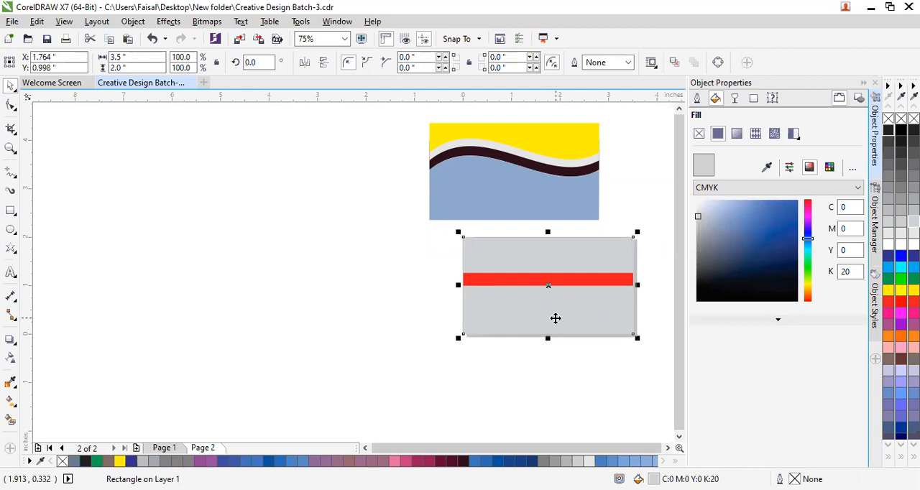
key("Left")
left_click(415, 382)
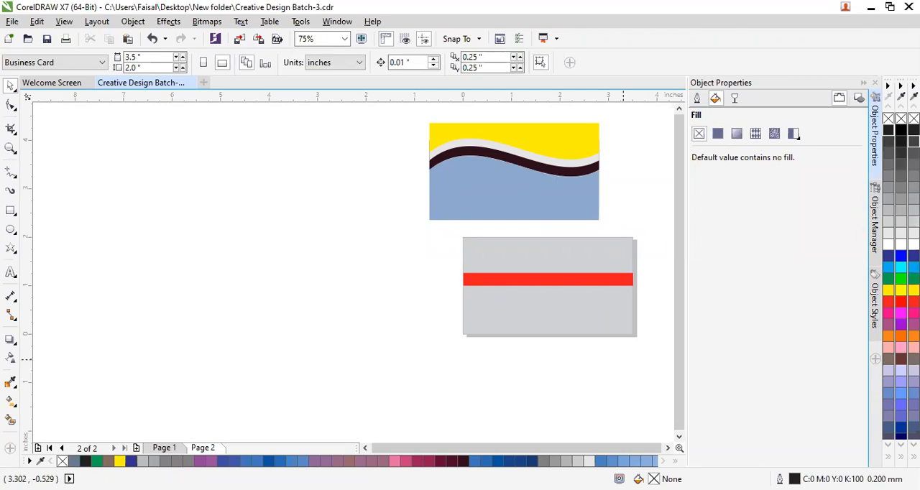
Fill the page-sized rectangle behind the red strip with black (K100).
left_click(914, 141)
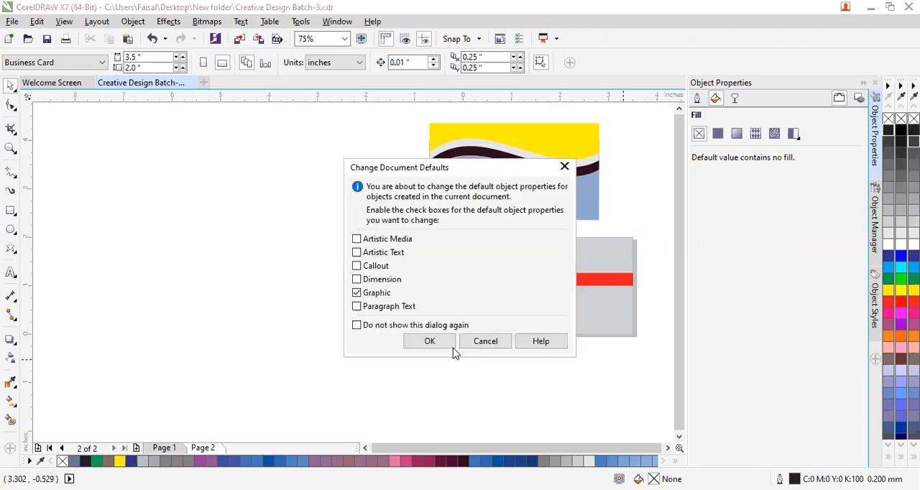
left_click(496, 348)
left_click(588, 325)
left_click(901, 130)
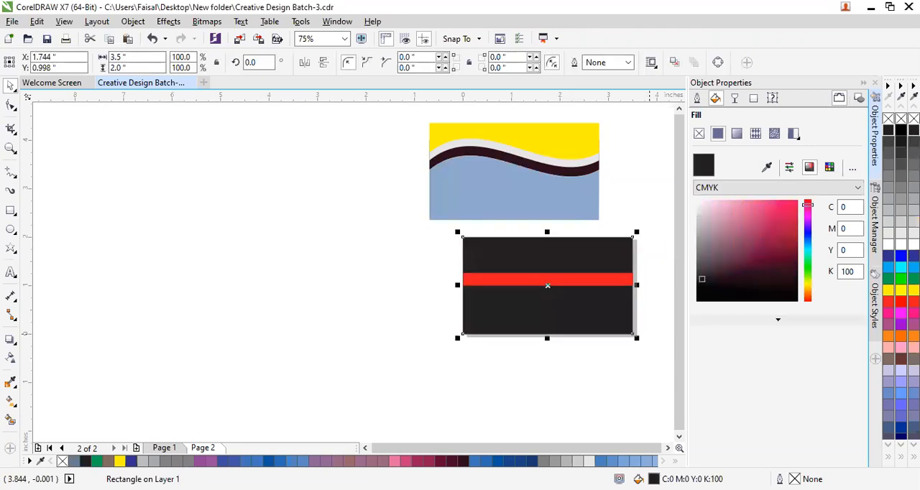
left_click(468, 368)
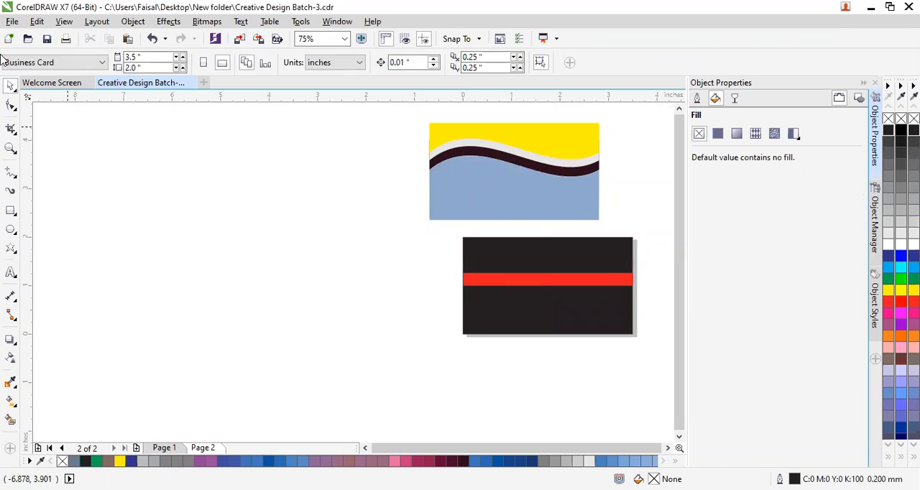
Group the black card rectangle with its red strip and move the group off the page, beside the wave design.
left_click_drag(406, 226, 580, 400)
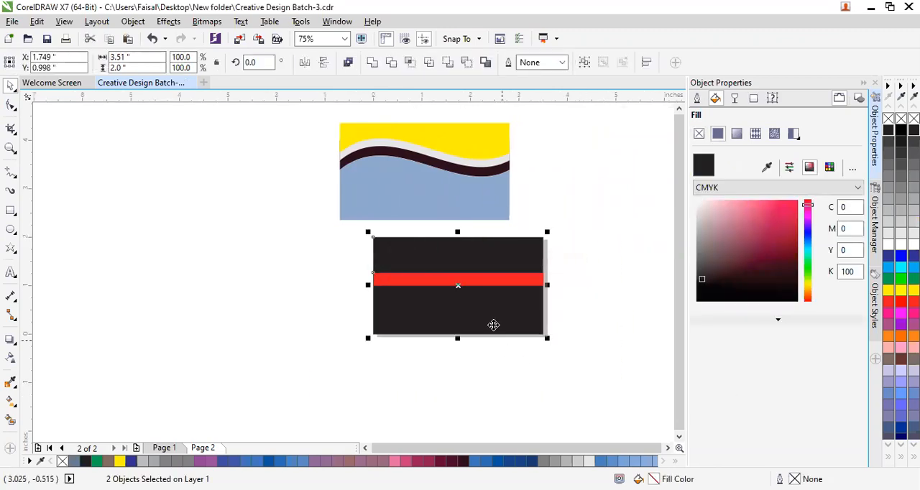
right_click(513, 204)
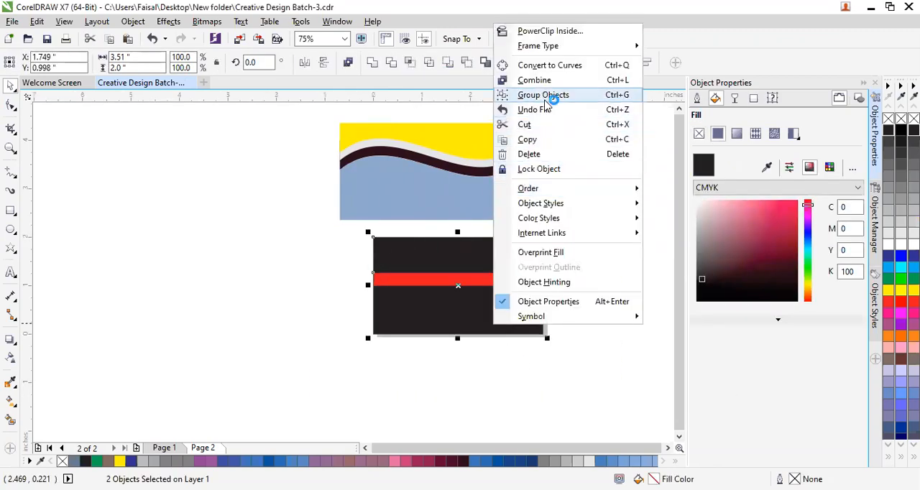
key("Return")
left_click_drag(502, 298, 278, 197)
left_click(366, 378)
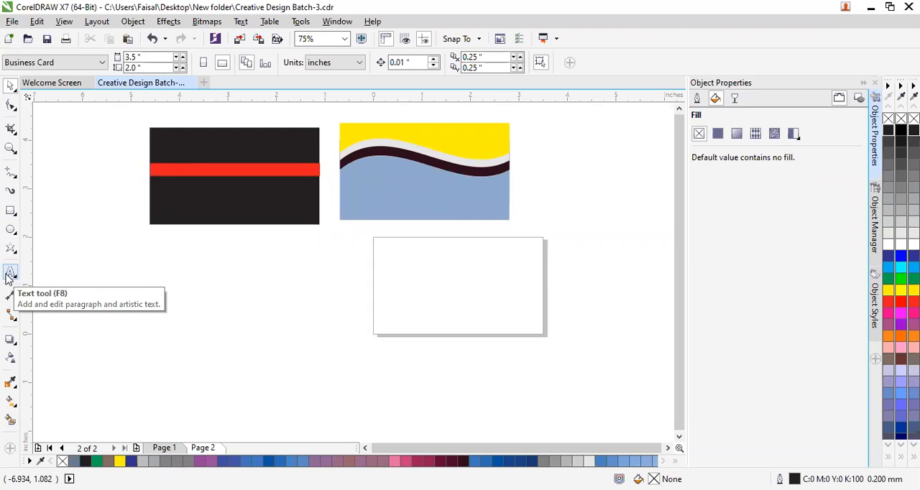
Add a page-sized rectangle and draw a separate square in the empty area left of the page, sized 1.5 by 1.5 inches.
double_click(11, 211)
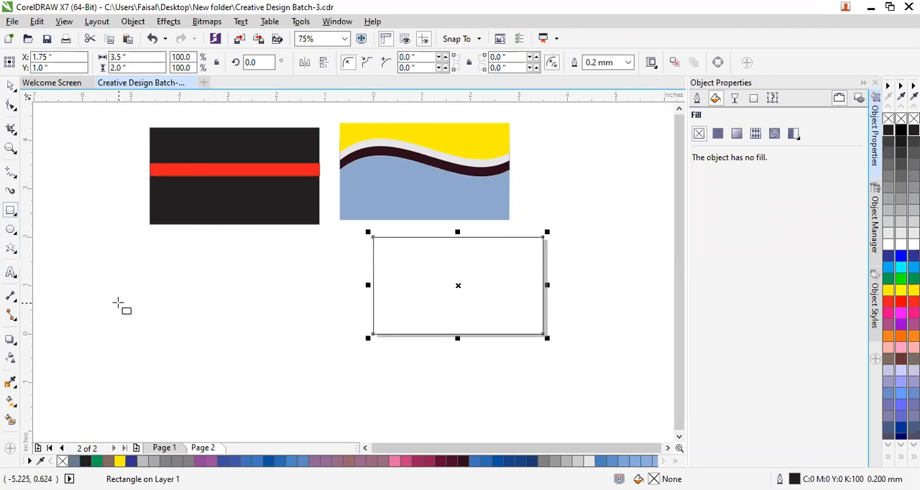
left_click_drag(110, 309, 186, 389)
left_click_drag(135, 57, 104, 57)
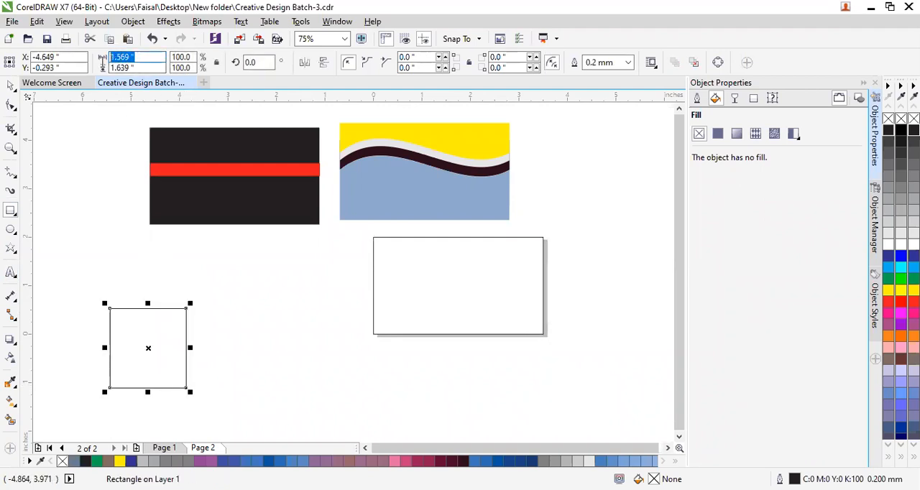
type("1.5")
key("Return")
left_click_drag(142, 70, 90, 71)
type("1")
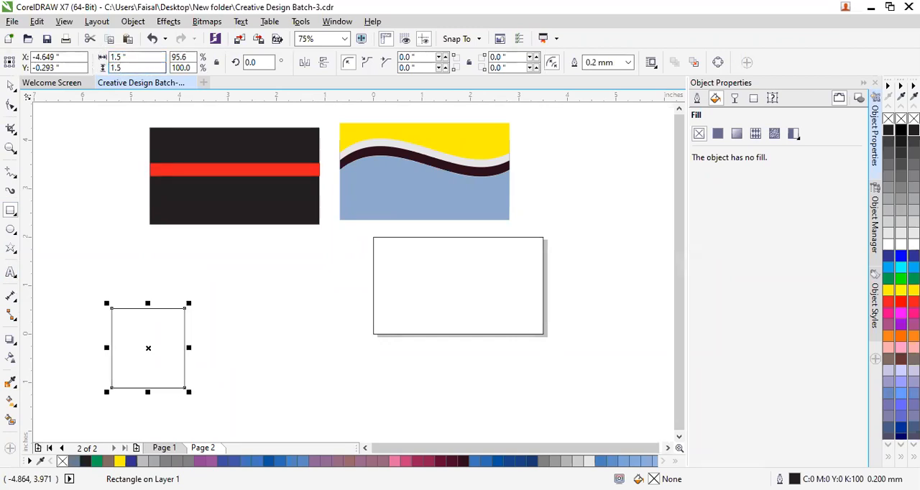
type(".5")
key("Return")
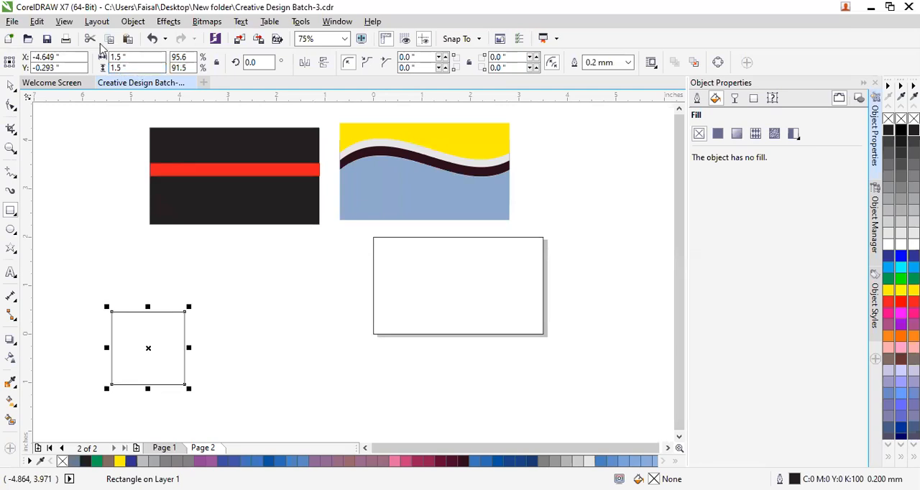
Convert the small square to curves and delete its top-right node to form a right triangle.
left_click(10, 107)
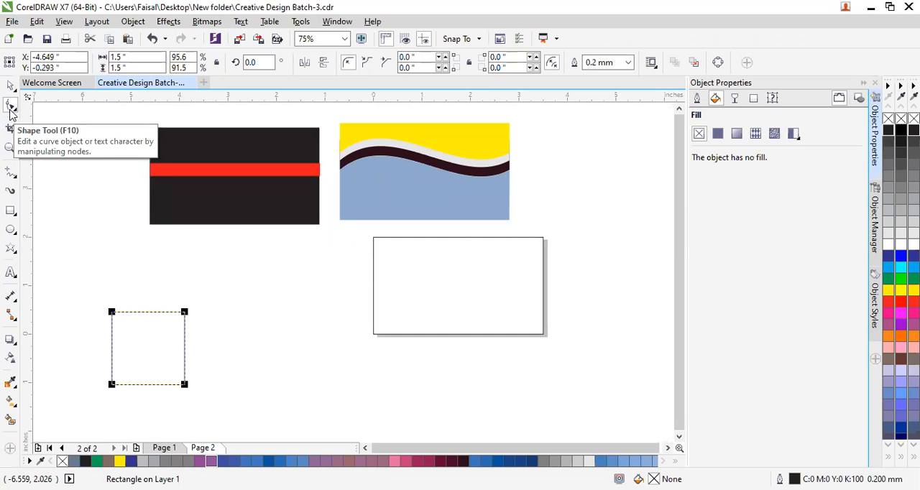
key("ctrl+q")
left_click(185, 312)
key("Delete")
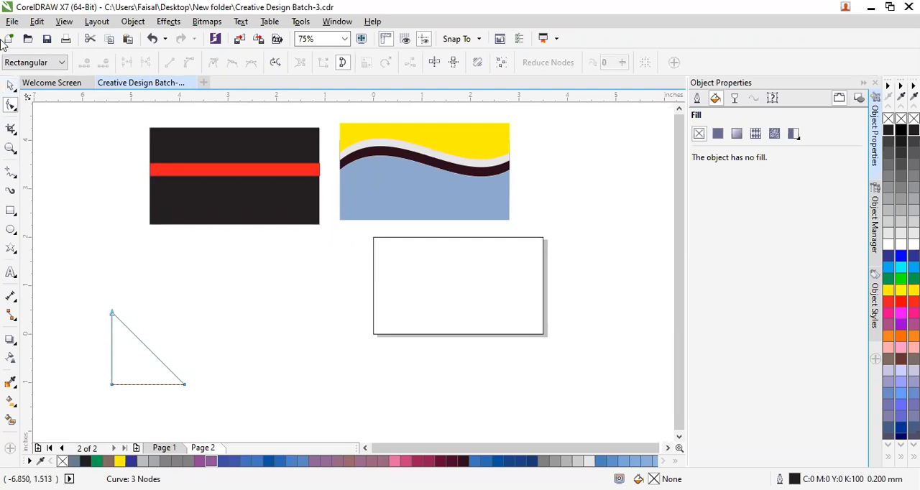
Set the triangle's height to 2 inches.
left_click(11, 86)
left_click(119, 355)
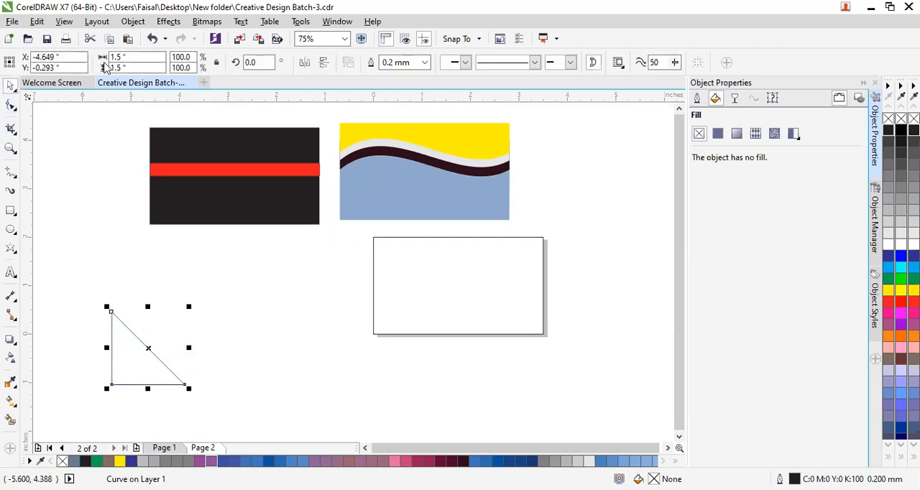
left_click(132, 57)
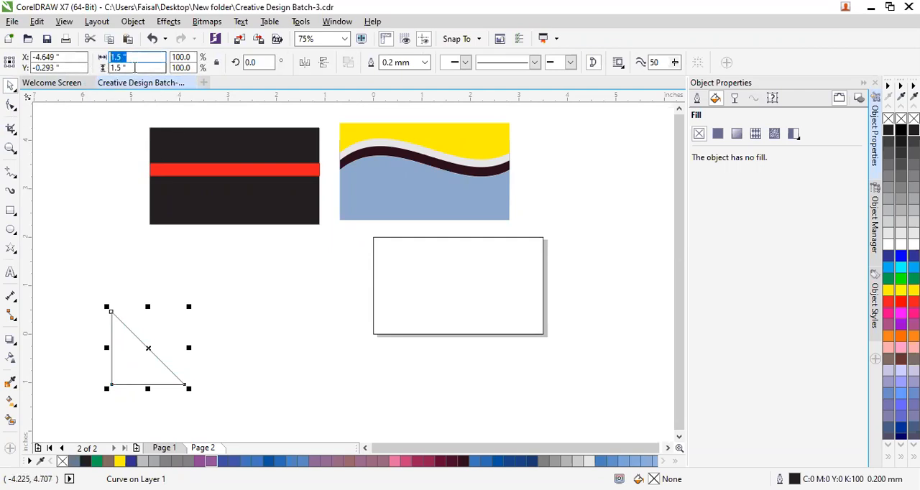
key("Tab")
type("2")
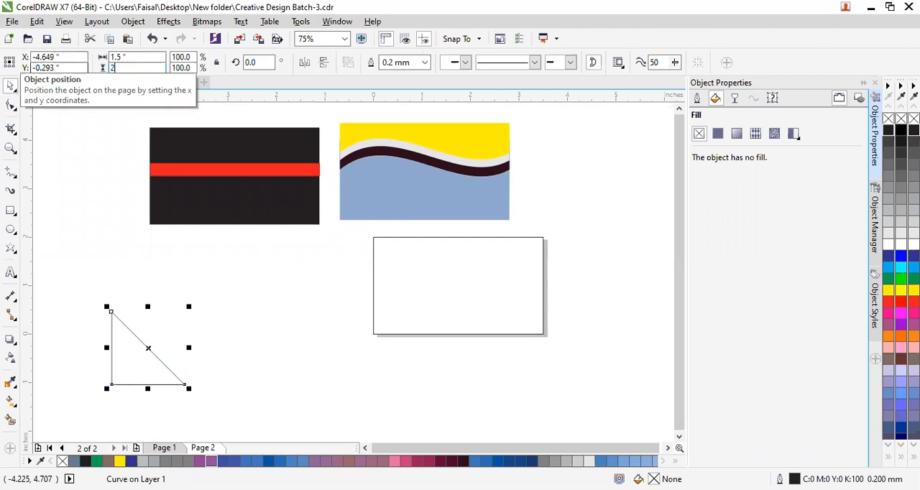
key("Return")
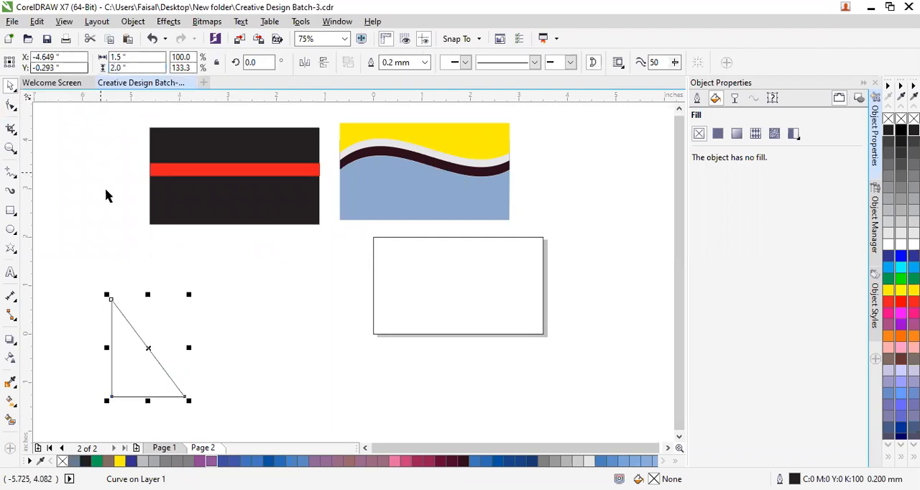
left_click(150, 379)
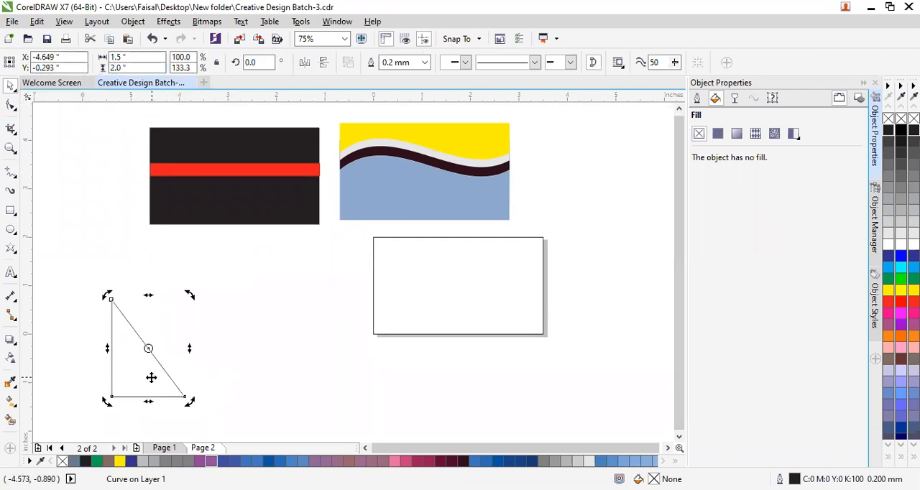
left_click(300, 388)
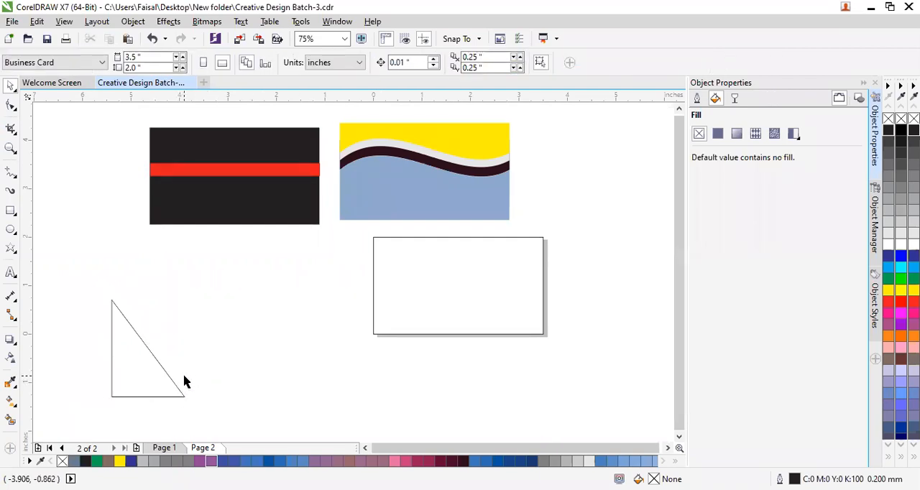
Set the triangle's width to 2 inches.
left_click(126, 377)
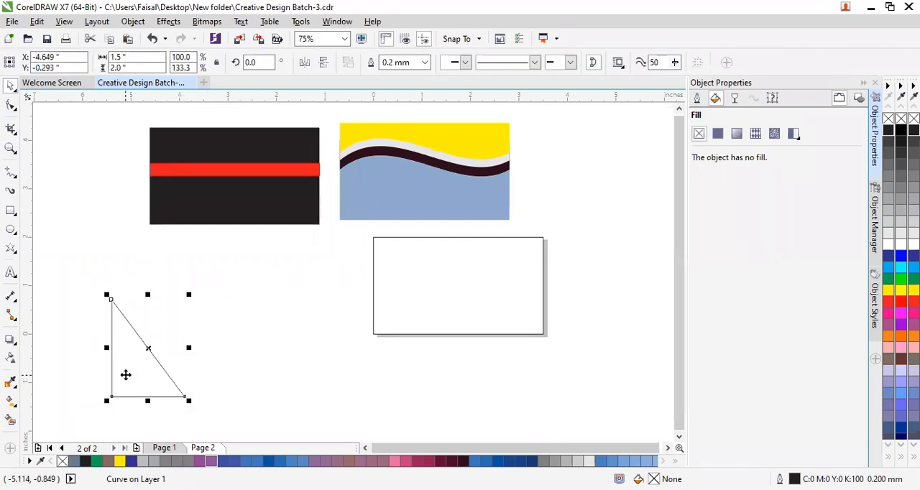
left_click(115, 58)
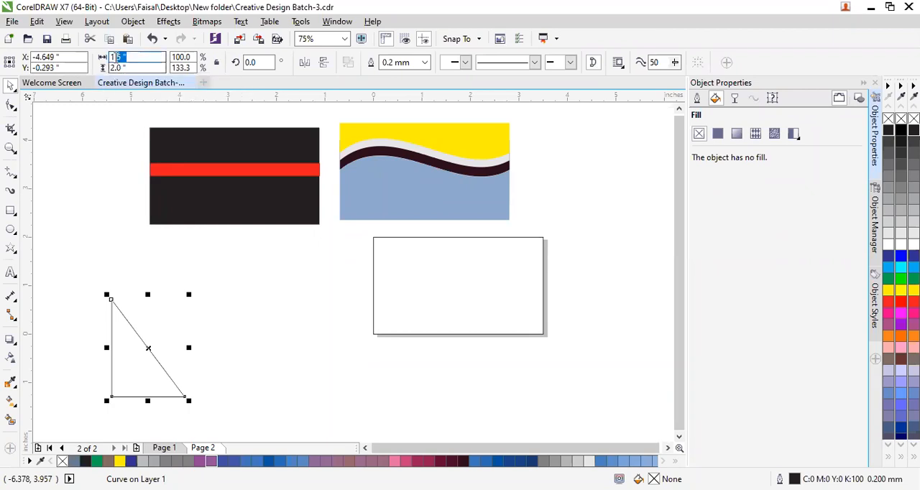
type("2")
key("Return")
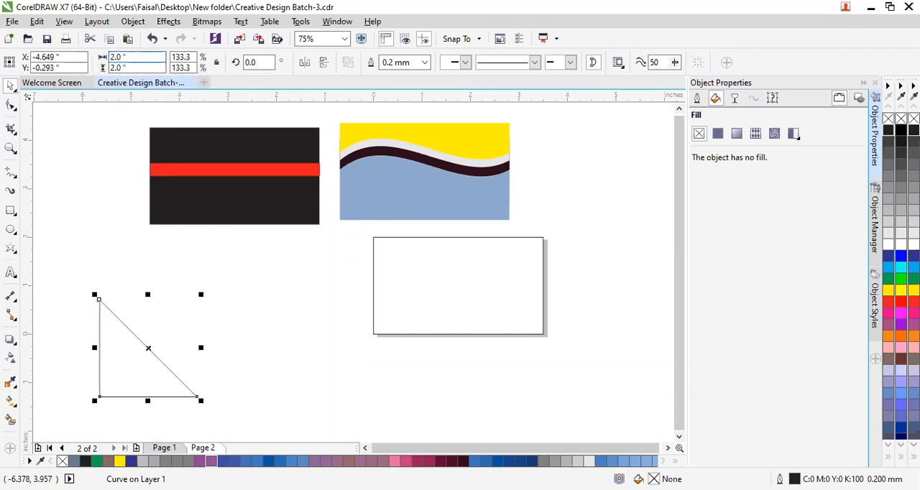
left_click(285, 373)
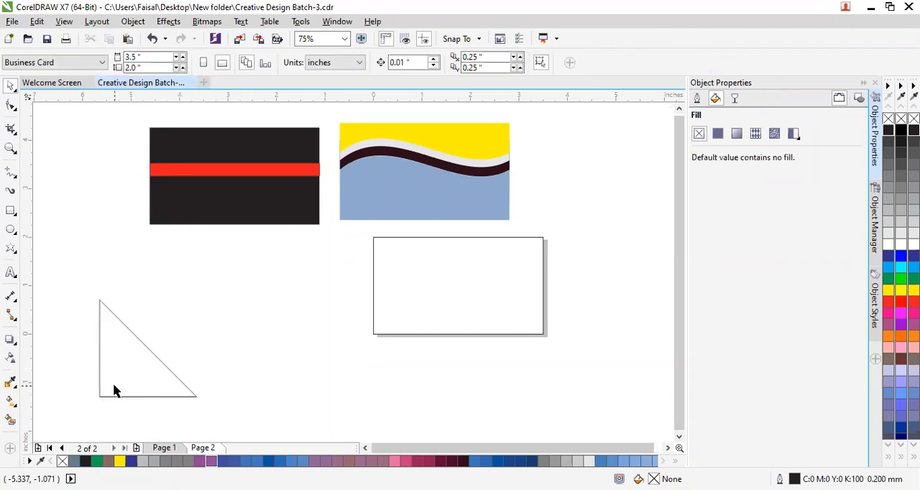
Fill the page-sized rectangle with 90% black and the triangle with 50% black.
left_click(402, 289)
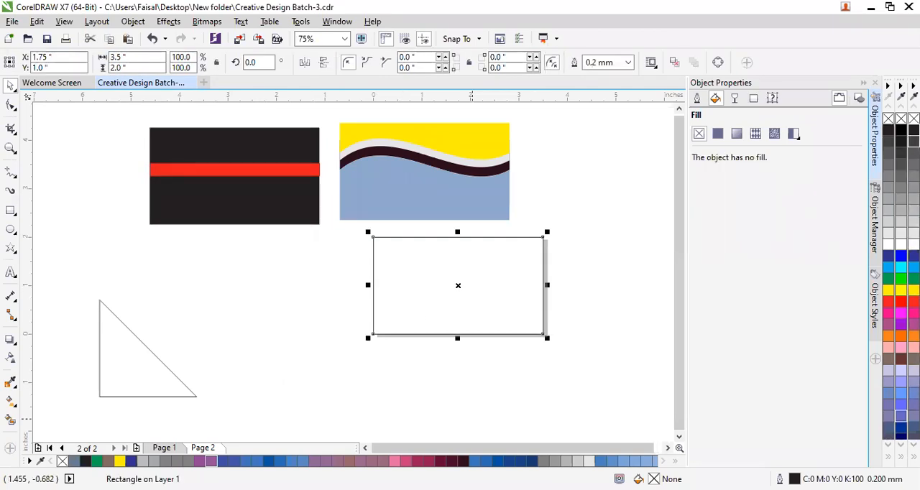
left_click(914, 142)
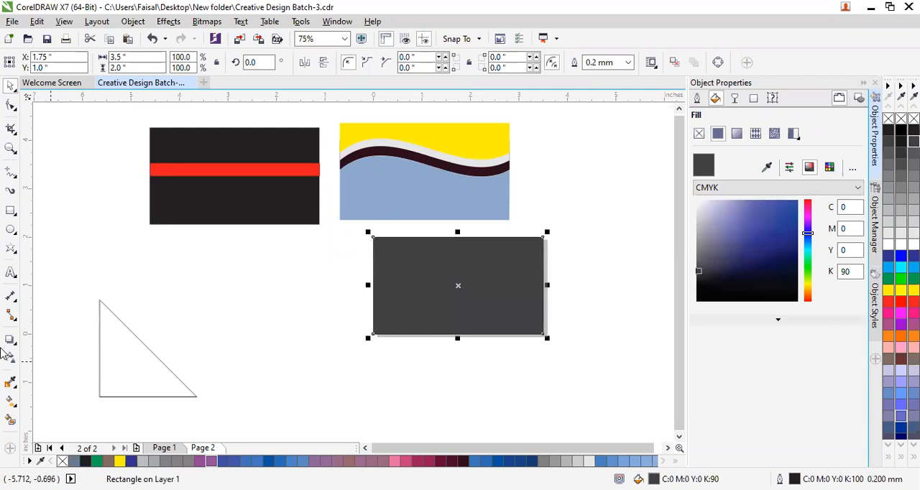
left_click(250, 362)
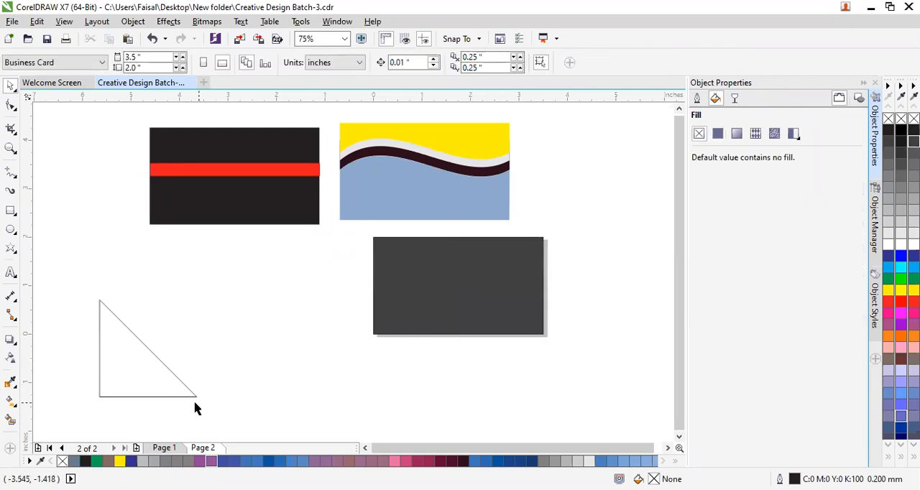
left_click(99, 364)
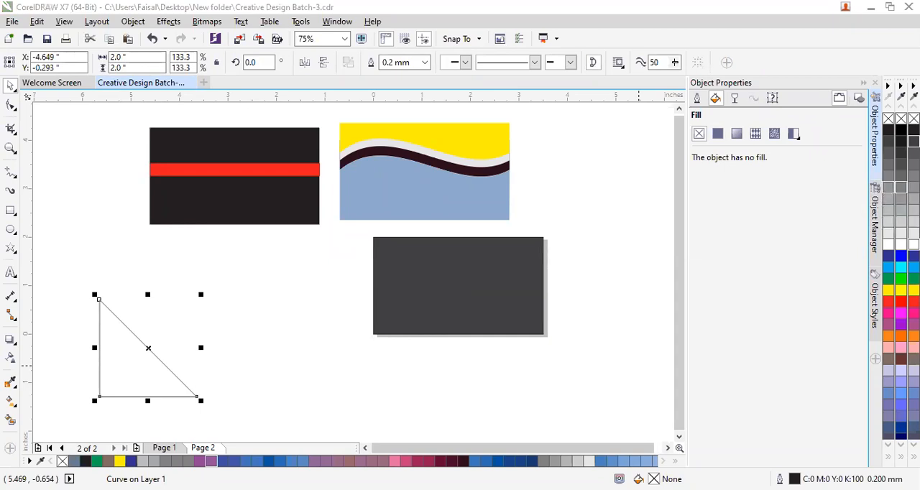
left_click(894, 189)
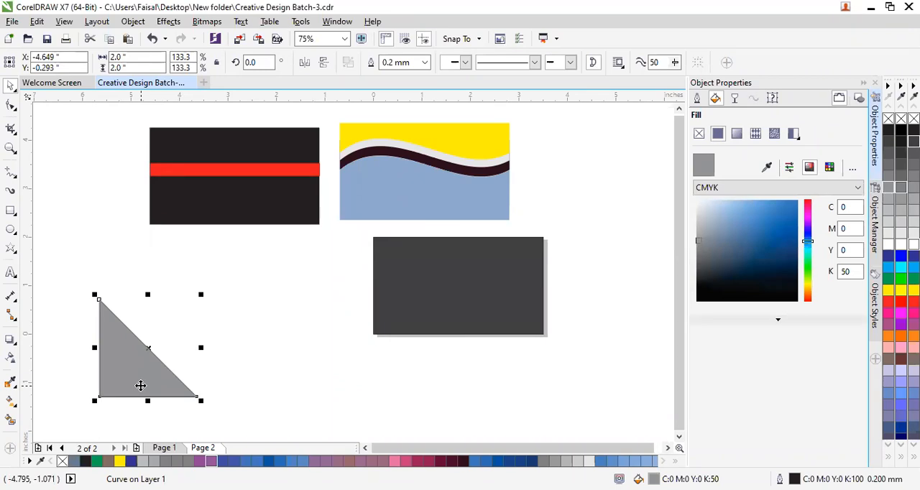
Place a copy of the grey triangle about 0.36 inches to the right, overlapping the original.
left_click_drag(127, 382, 146, 381)
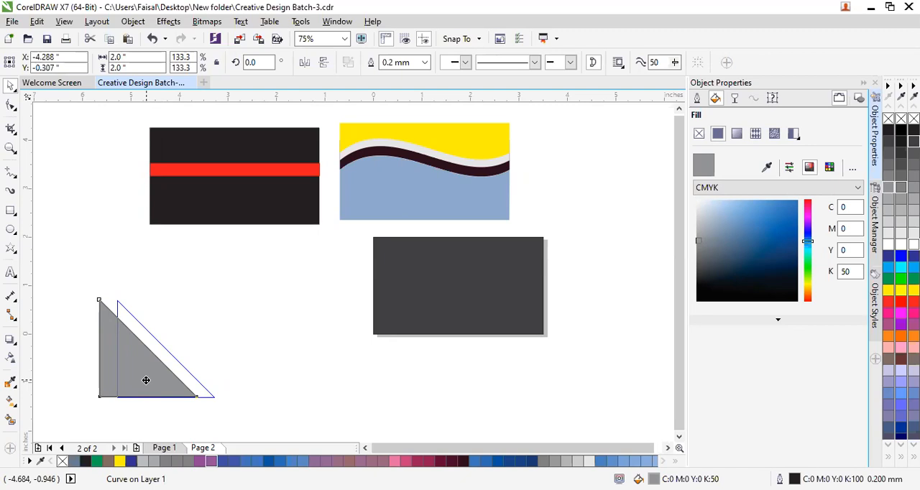
left_click_drag(146, 381, 146, 381)
right_click(146, 380)
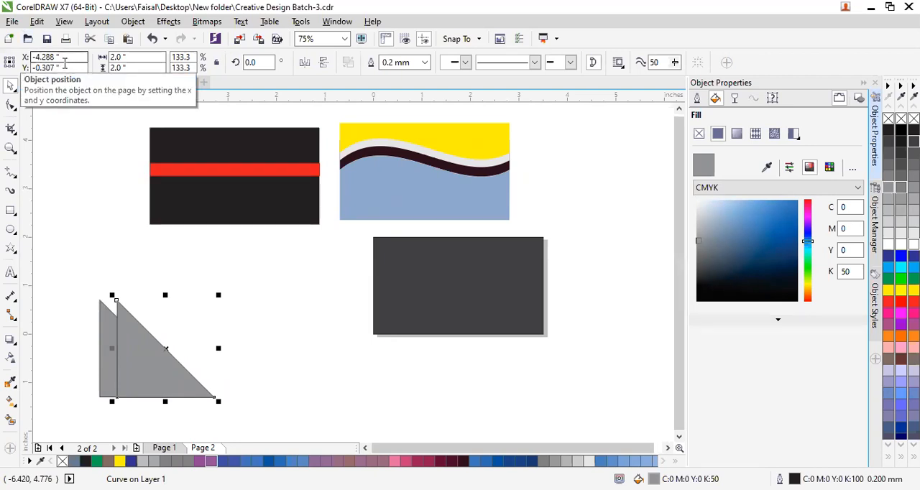
Set the original triangle's Y position to -0.307 inches, matching the copy's vertical position.
left_click(105, 389)
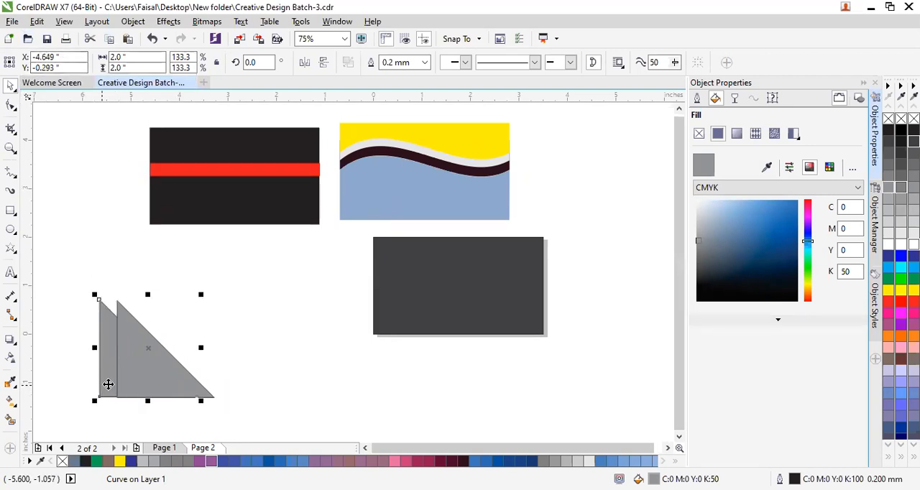
left_click(147, 385)
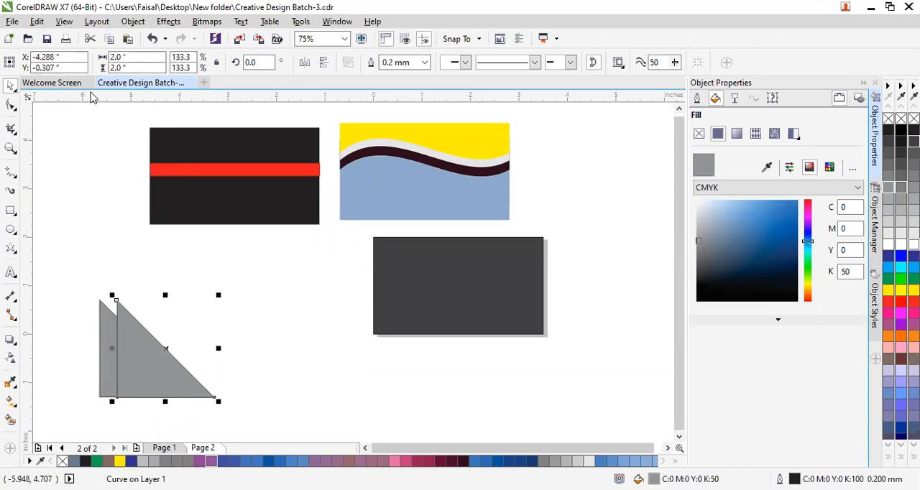
left_click_drag(77, 66, 35, 64)
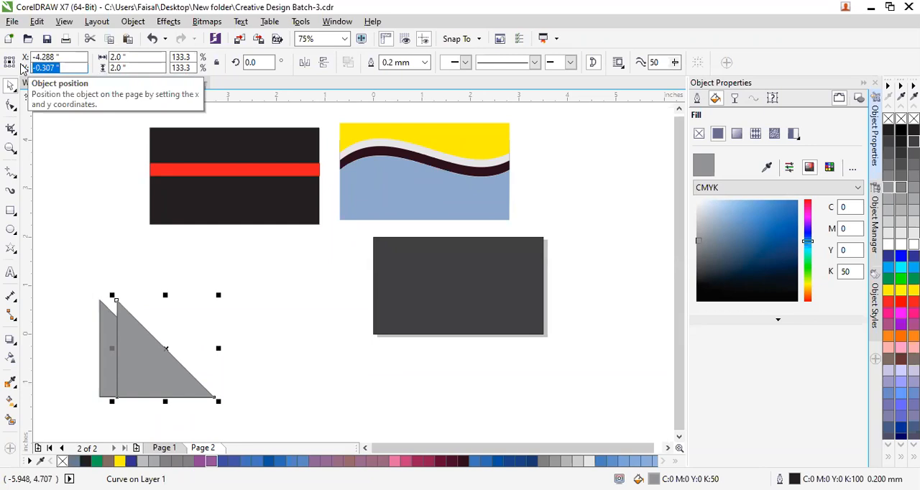
left_click(146, 384)
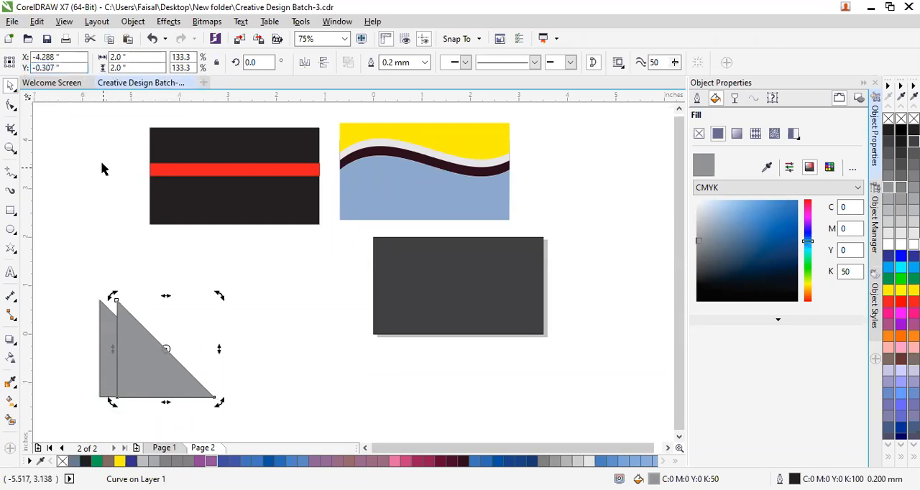
left_click(101, 328)
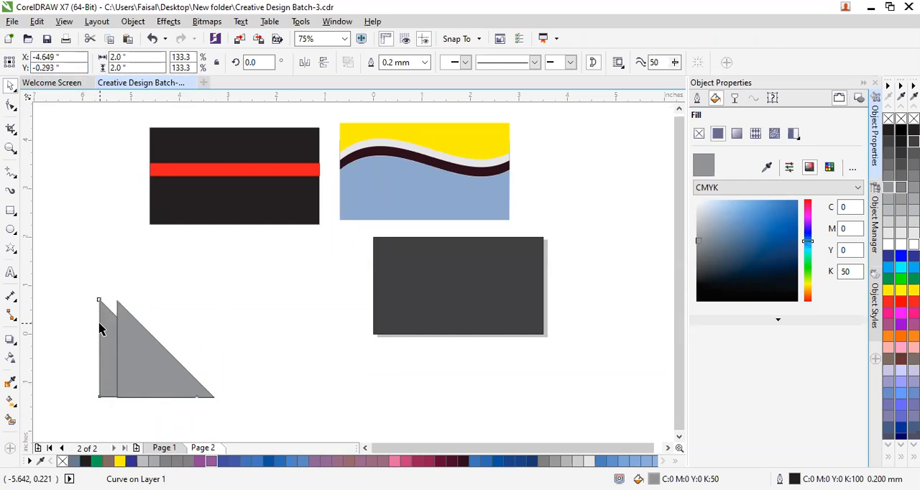
double_click(40, 67)
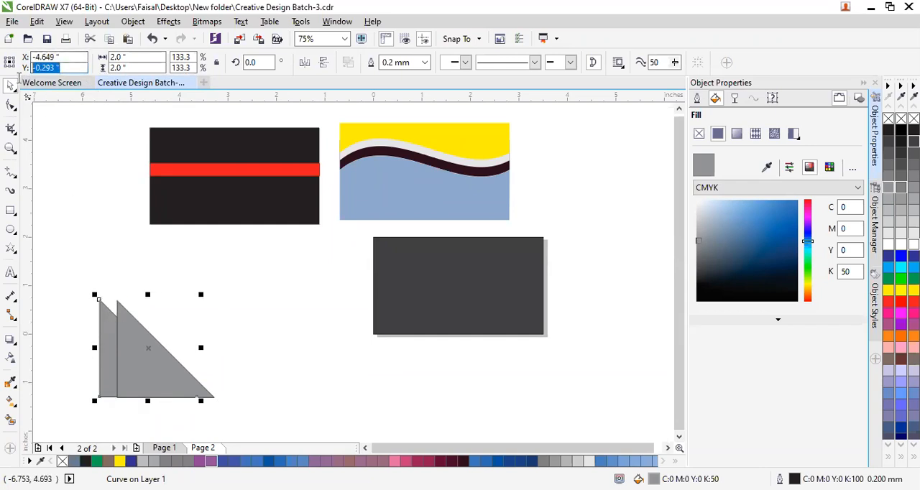
type("-0.307")
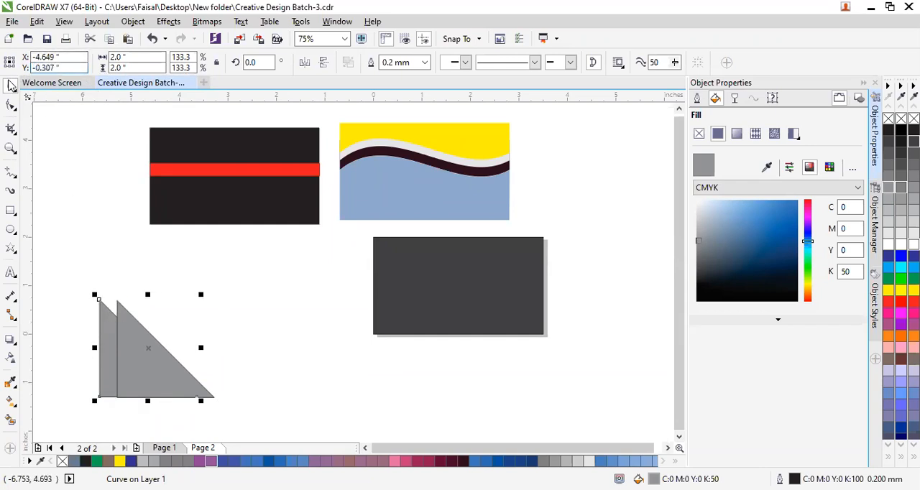
left_click(314, 366)
Fill the front copy of the triangle with 30% black.
left_click(144, 383)
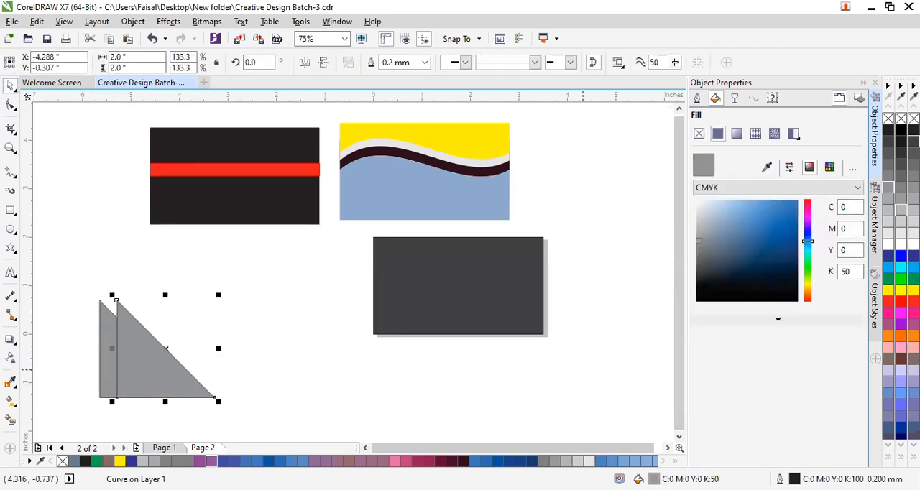
left_click(890, 214)
left_click(415, 417)
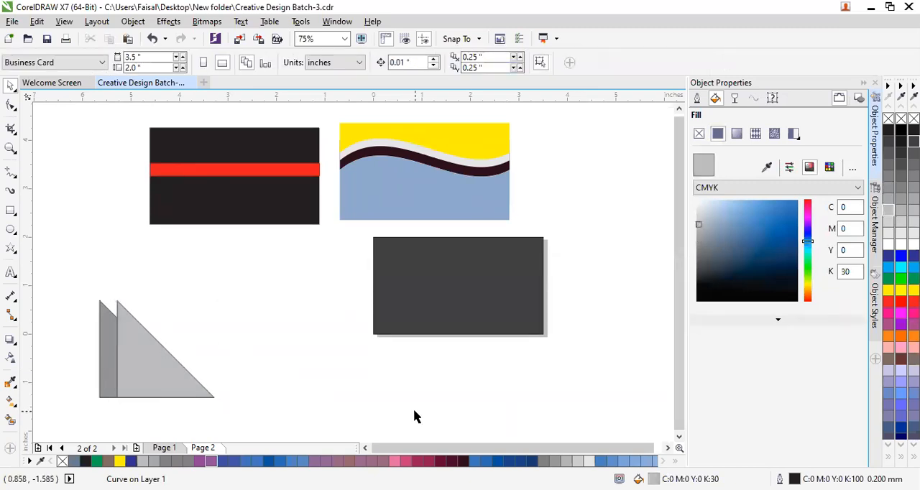
Place a copy of the 30% black triangle about 0.54 inches to the right, overlapping it, and fill the copy with 10% black.
left_click(151, 363)
key("ctrl+c")
key("ctrl+v")
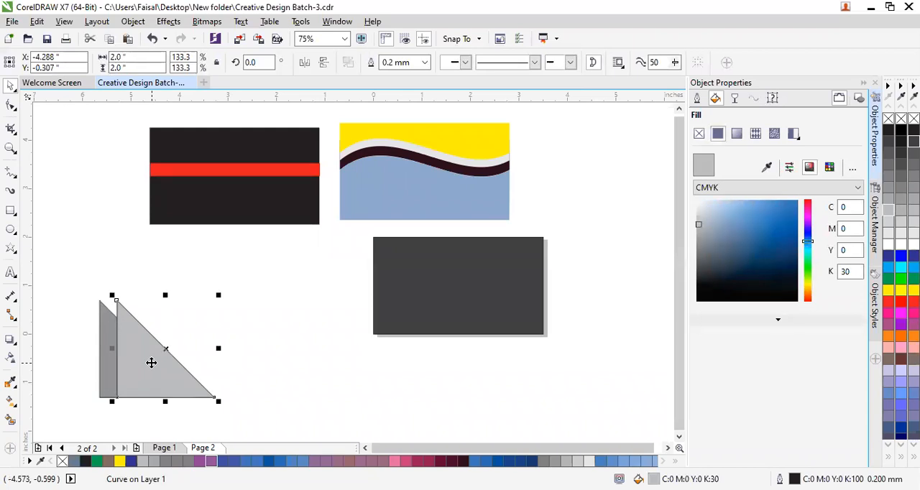
left_click(66, 55)
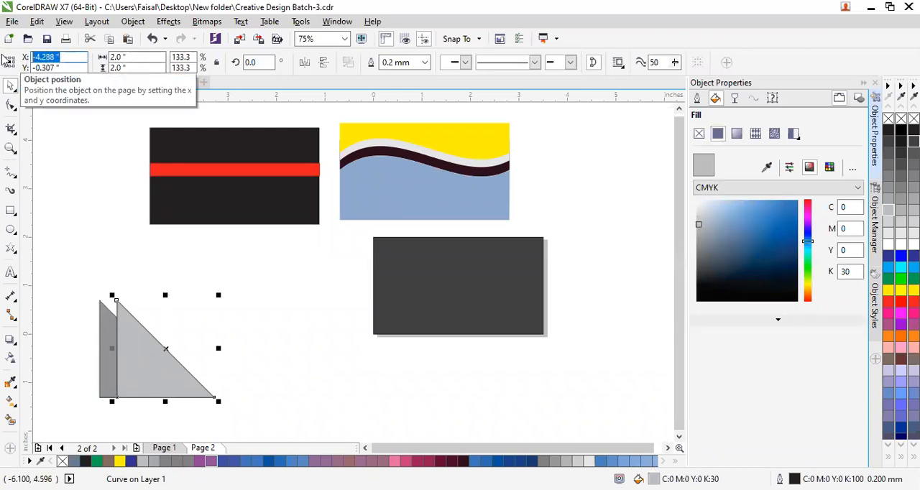
left_click(103, 325)
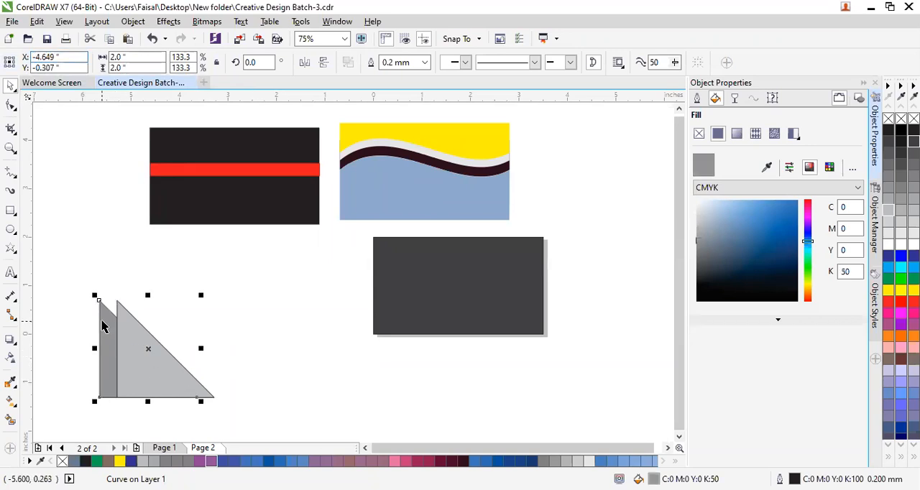
left_click(163, 390)
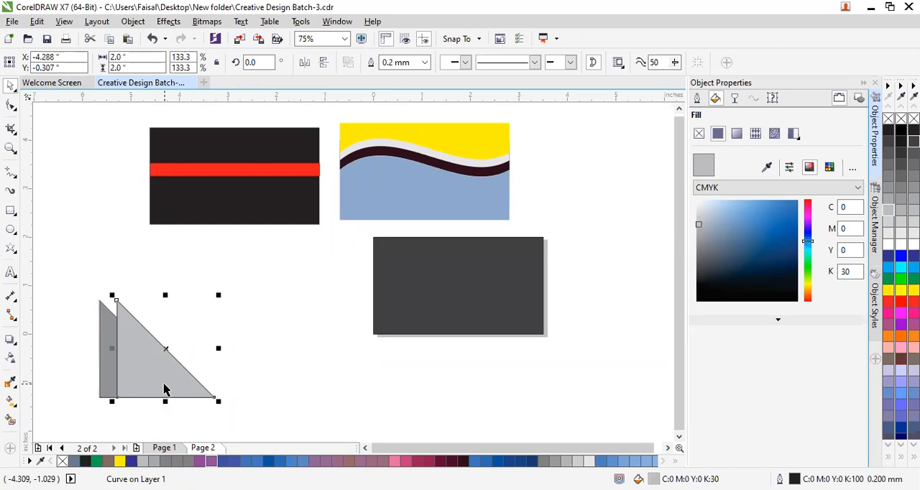
left_click(104, 383)
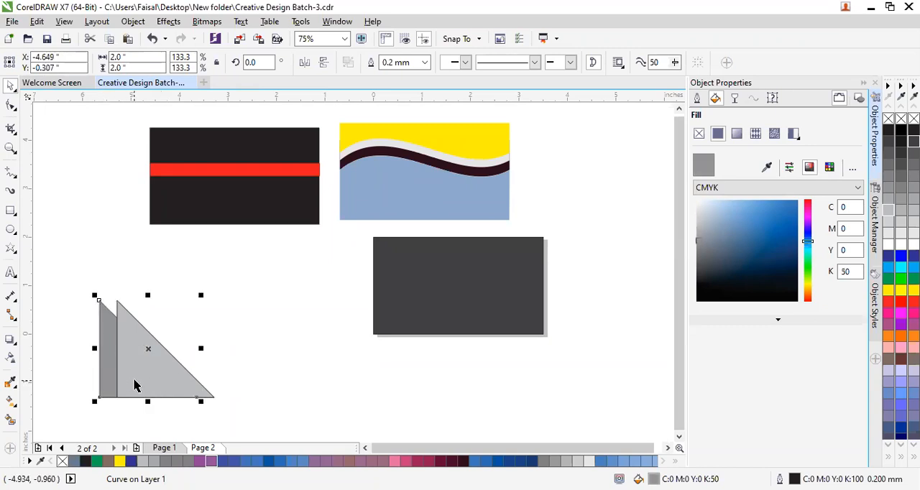
left_click(133, 386)
left_click_drag(133, 386, 169, 385)
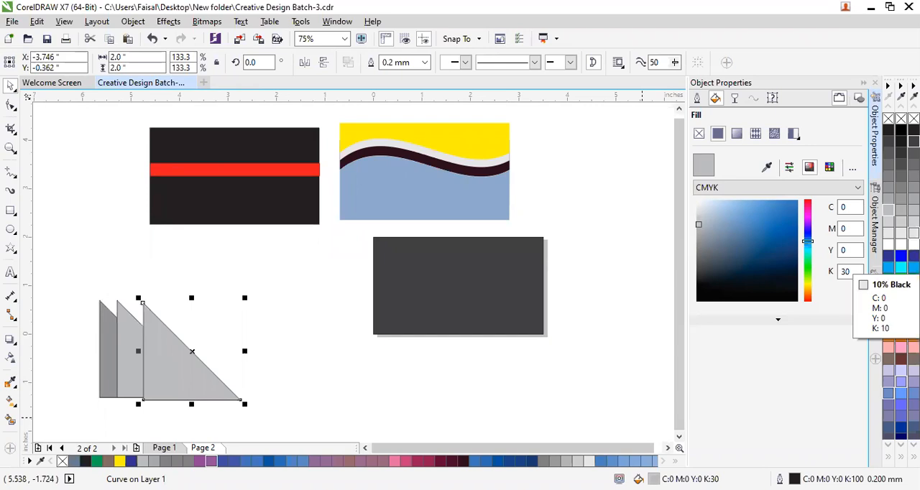
left_click(889, 232)
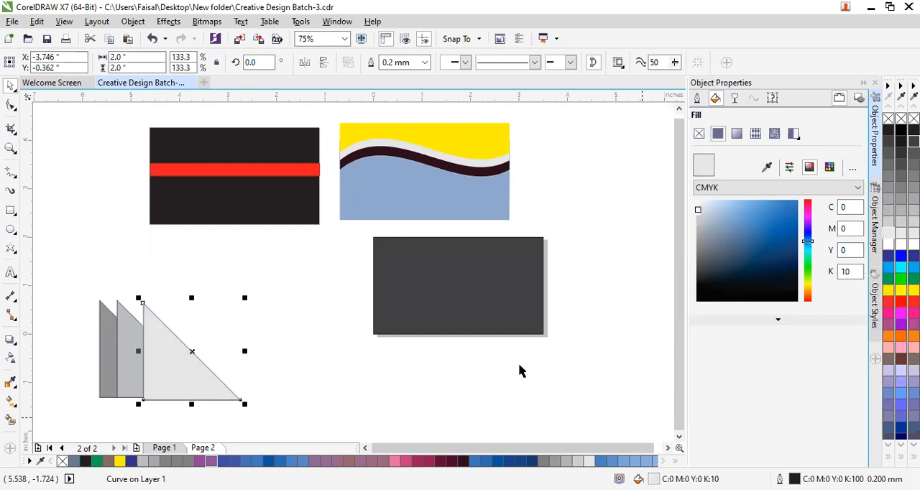
left_click(398, 396)
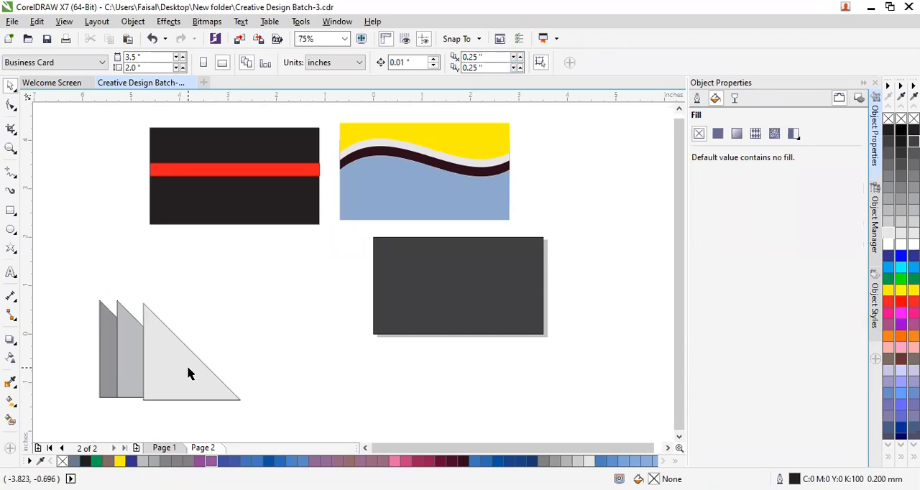
Set the lightest triangle's Y position to -0.307 inches so it lines up vertically with the other two.
left_click(187, 374)
key("Up")
left_click(314, 400)
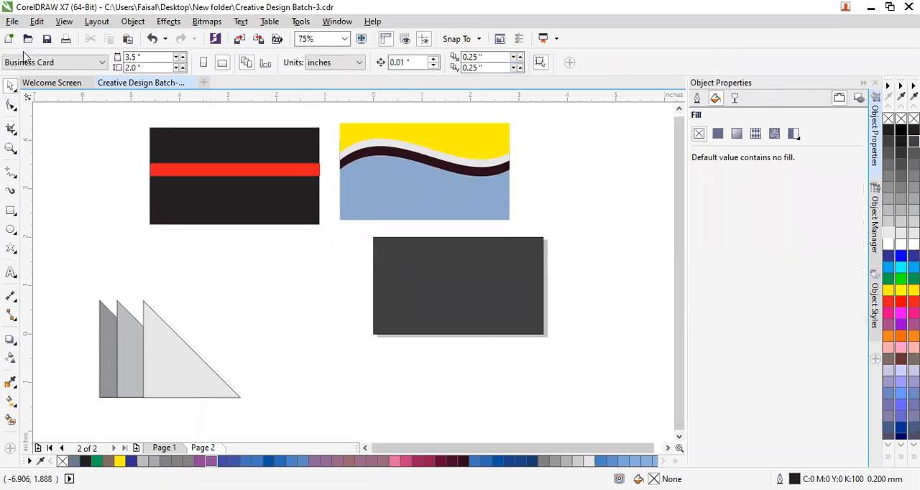
left_click(185, 392)
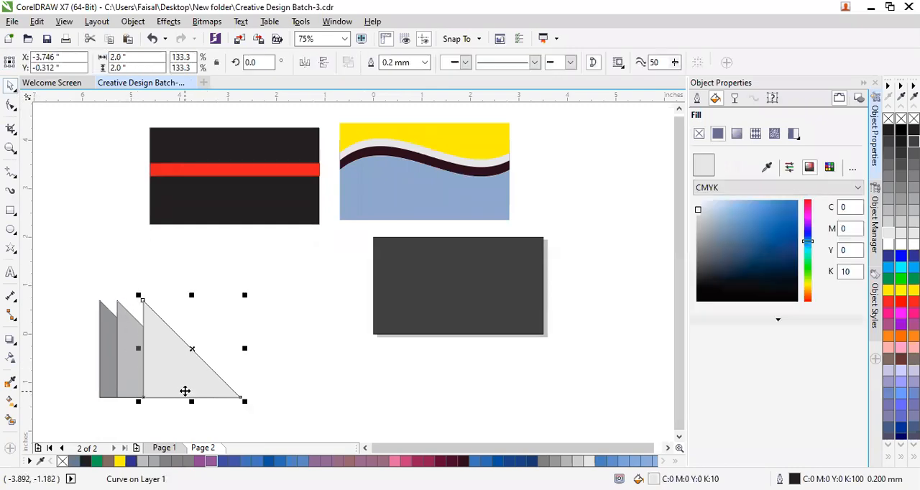
left_click(132, 363)
double_click(54, 70)
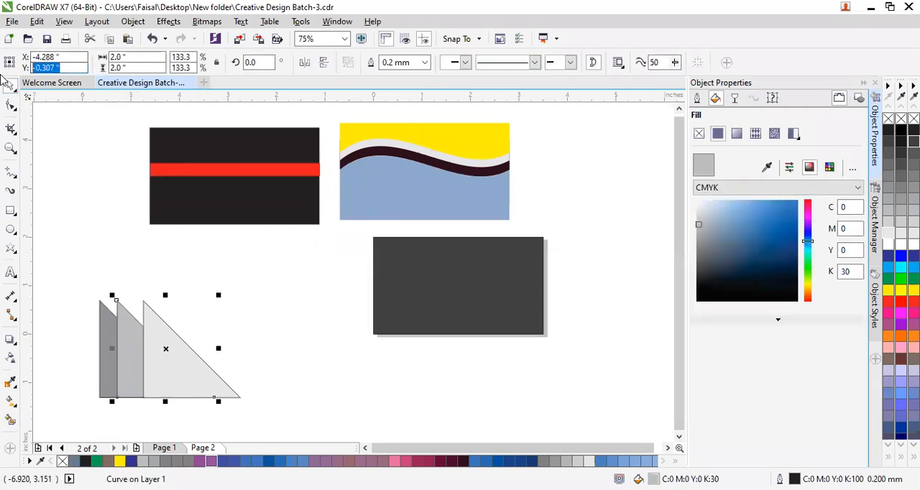
left_click(184, 379)
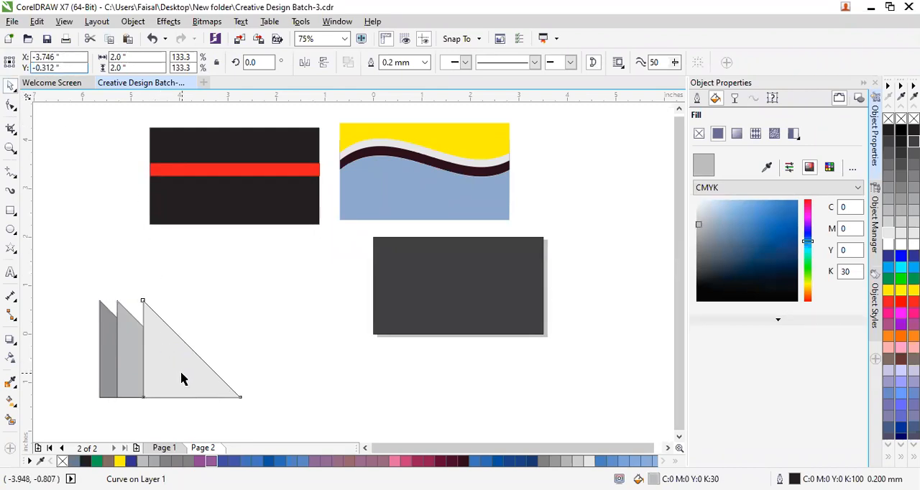
double_click(44, 68)
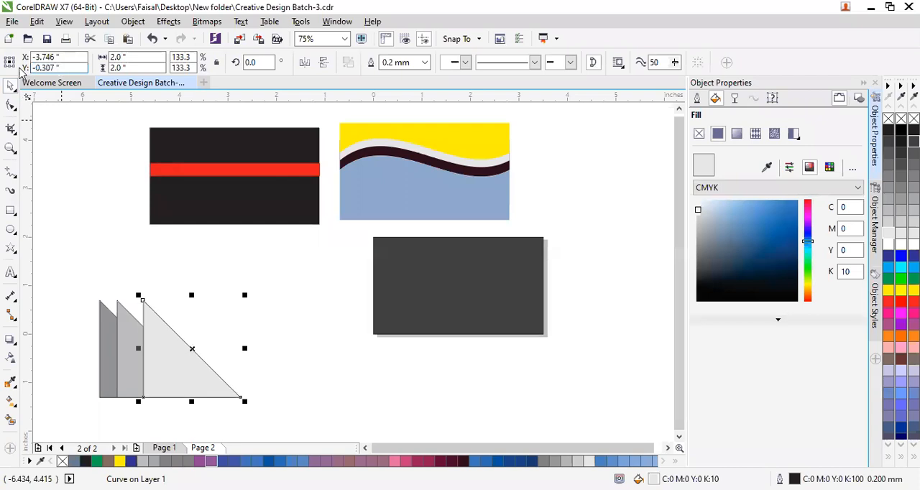
left_click(87, 227)
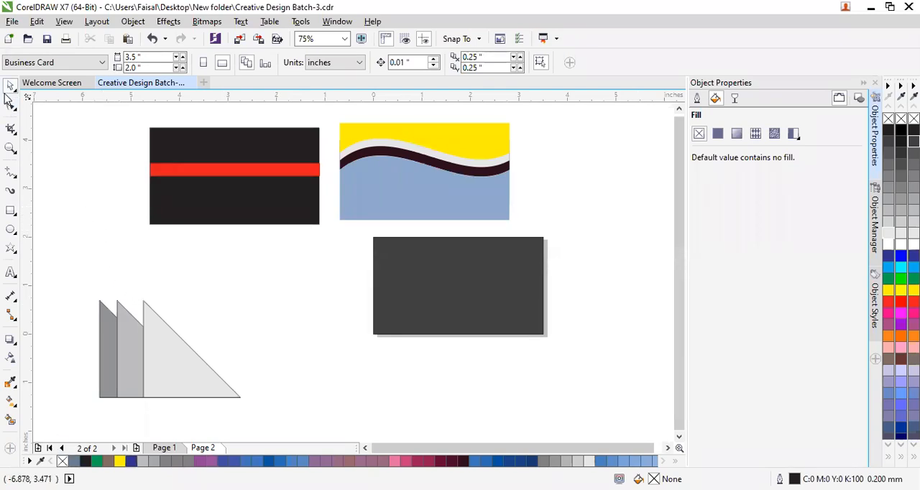
Group the three triangles and move the group onto the dark grey card, against its left edge.
left_click_drag(77, 274, 260, 400)
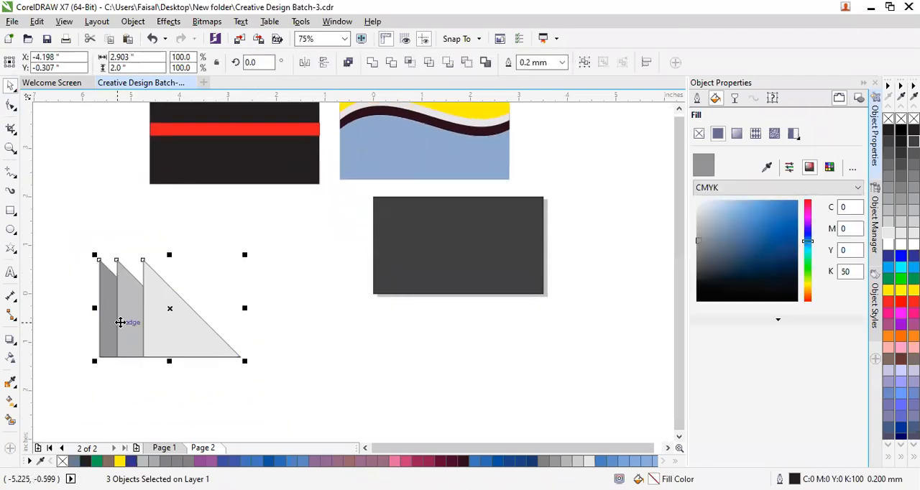
key("ctrl+g")
left_click_drag(173, 316, 442, 260)
left_click(442, 360)
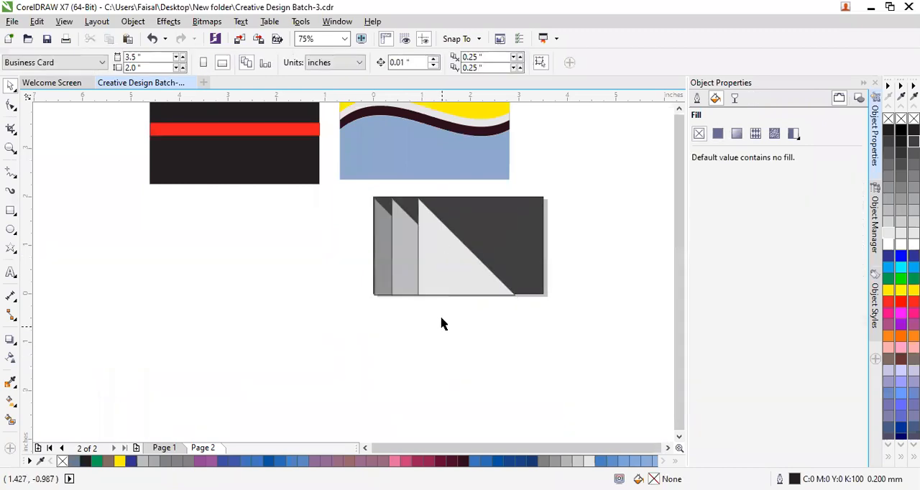
Nudge the triangle group up and left to X 1.429 and Y 0.981 inches, covering the card's left edge.
left_click(445, 278)
key("Up")
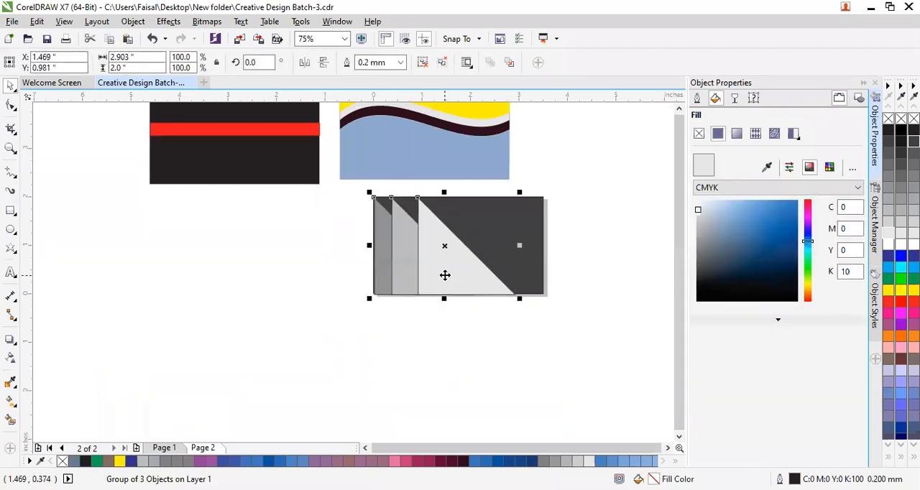
key("Left")
key("Left")
key("Left")
key("Left")
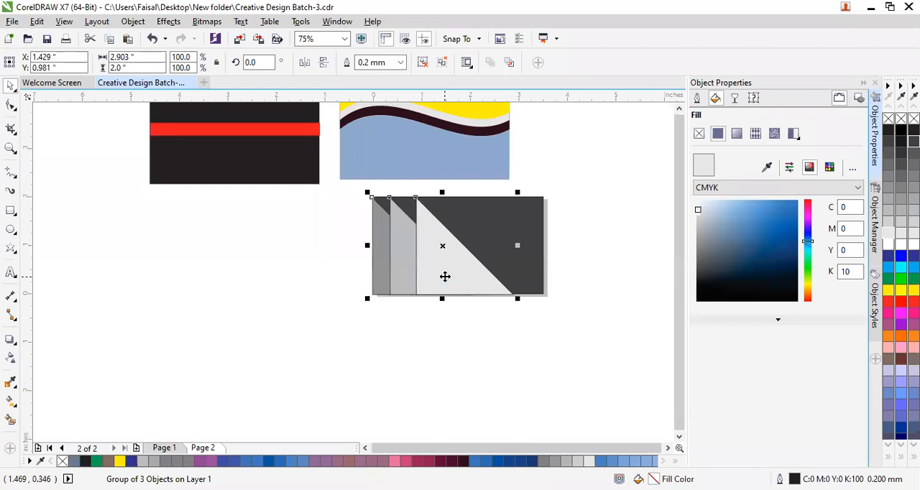
left_click(446, 403)
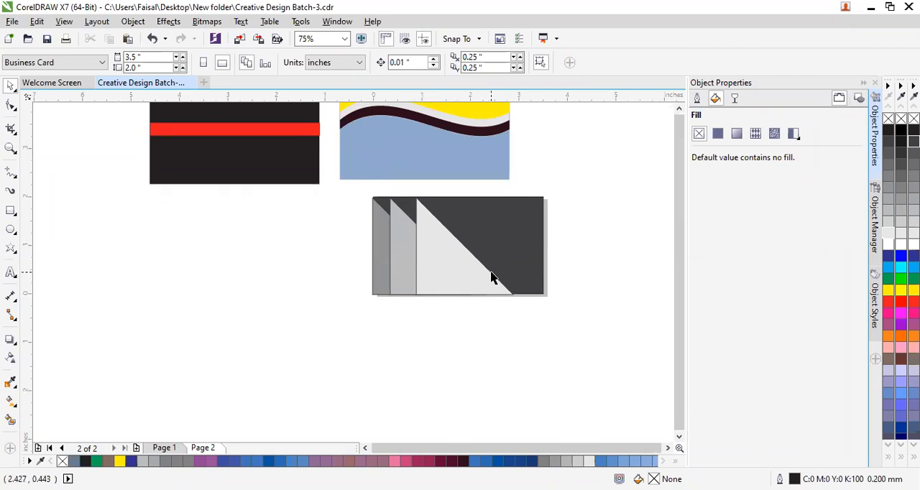
Draw a rectangle about 2.34 by 0.52 inches over the triangles, from the card's left edge along its bottom.
left_click(11, 211)
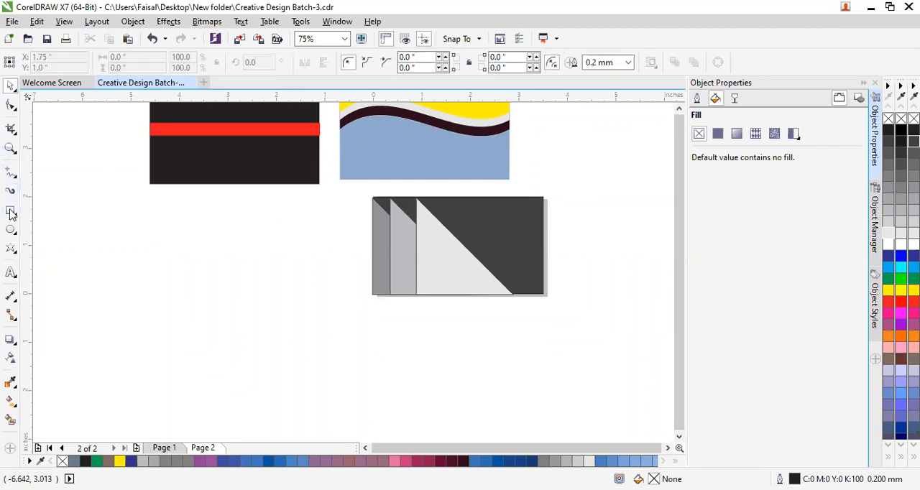
left_click_drag(375, 271, 485, 293)
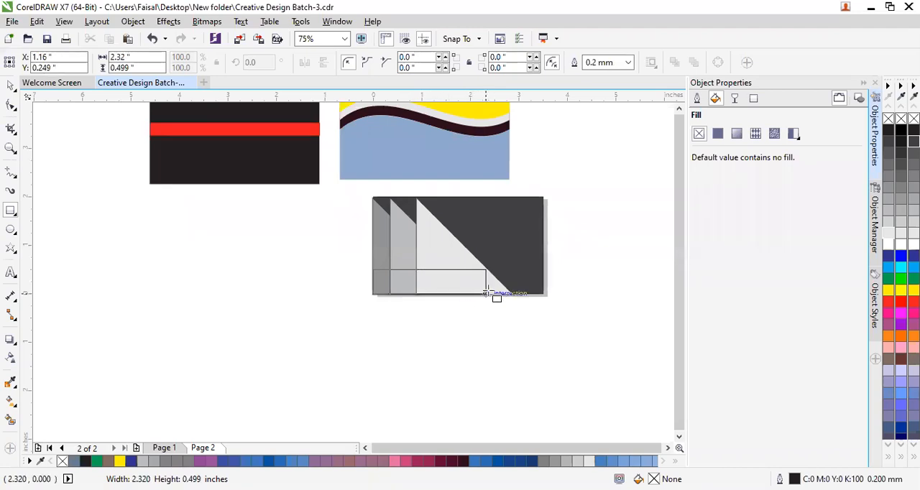
left_click_drag(486, 292, 488, 295)
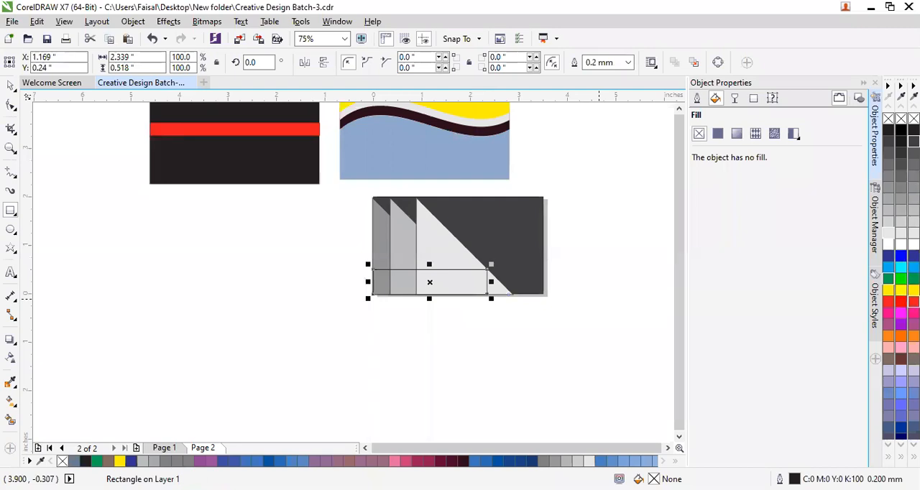
Fill the bottom rectangle with red, and change it to a dark brown, #543D3D.
left_click(902, 302)
left_click(901, 302)
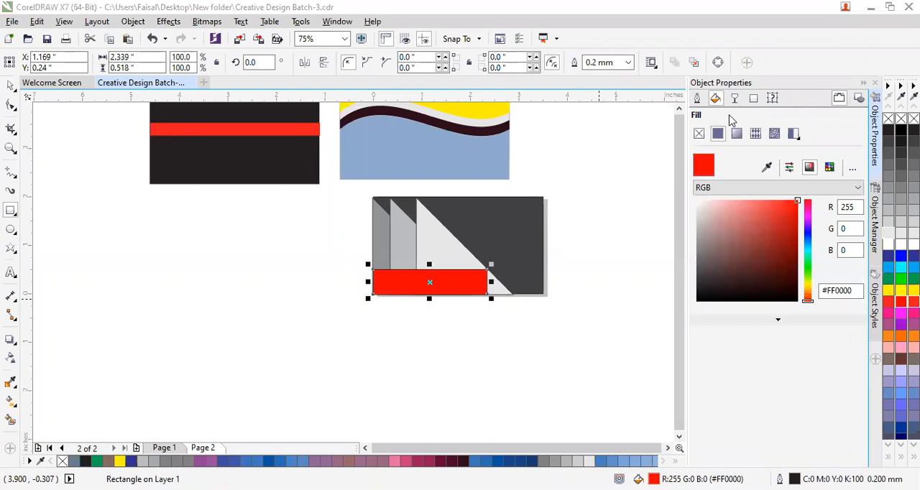
left_click(749, 220)
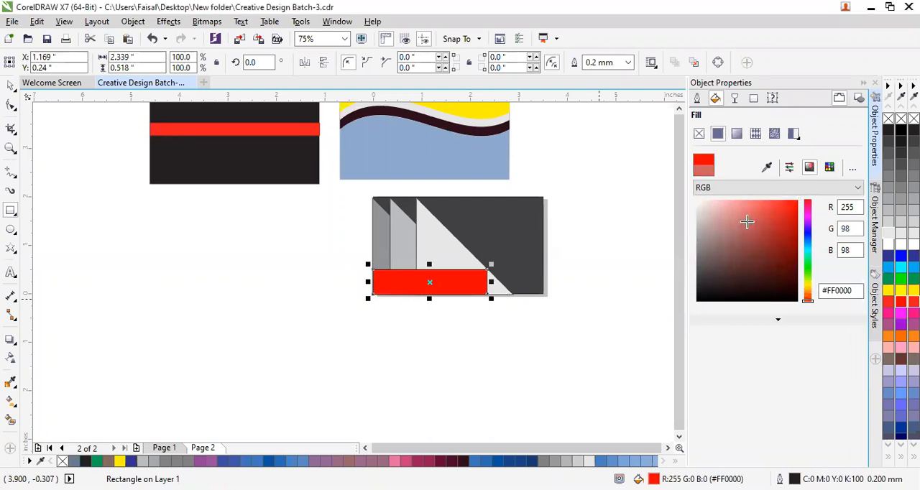
mouse_move(730, 218)
left_mouse_down()
mouse_move(780, 210)
mouse_move(796, 237)
mouse_move(781, 257)
mouse_move(714, 268)
left_mouse_up()
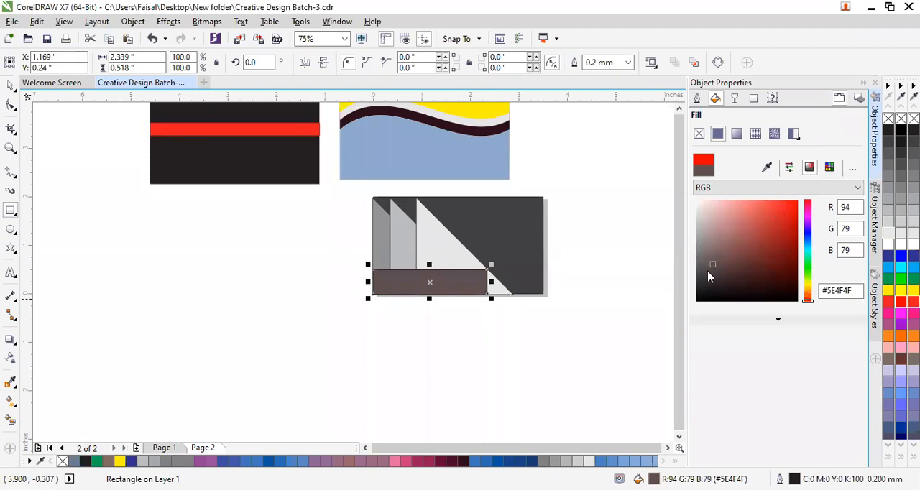
left_click_drag(721, 280, 725, 268)
left_click(468, 341)
Stretch the bottom rectangle to the right edge of the card, making it 3.5 inches wide.
left_click(489, 283)
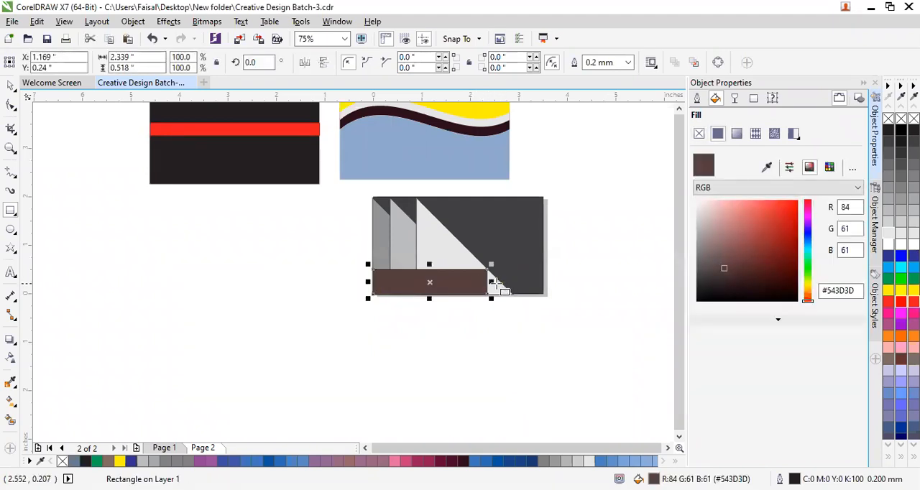
left_click_drag(491, 282, 545, 283)
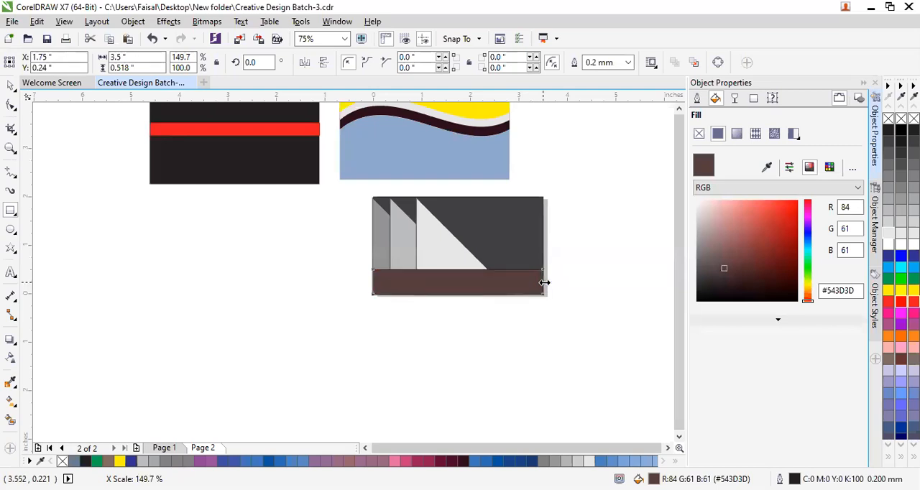
left_click(551, 325)
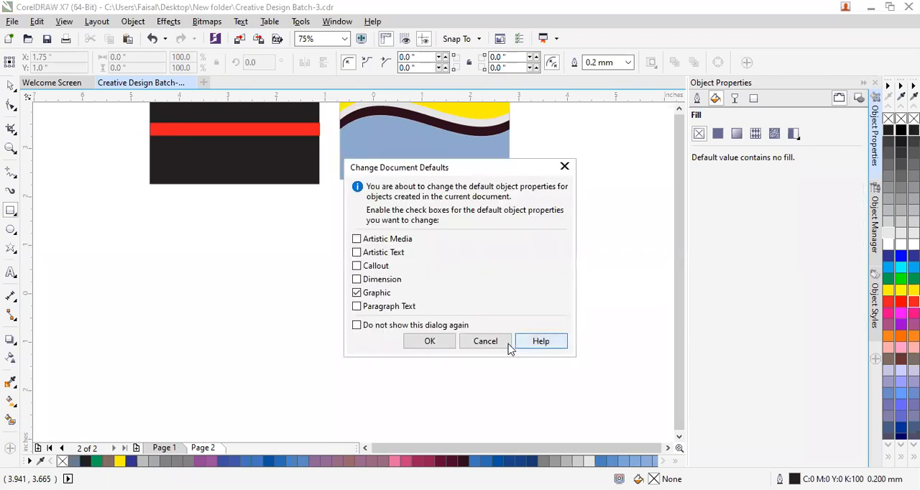
Fill the full-width strip along the card's bottom with black, #000000, leaving the document's default properties unchanged.
left_click(495, 342)
left_click(486, 288)
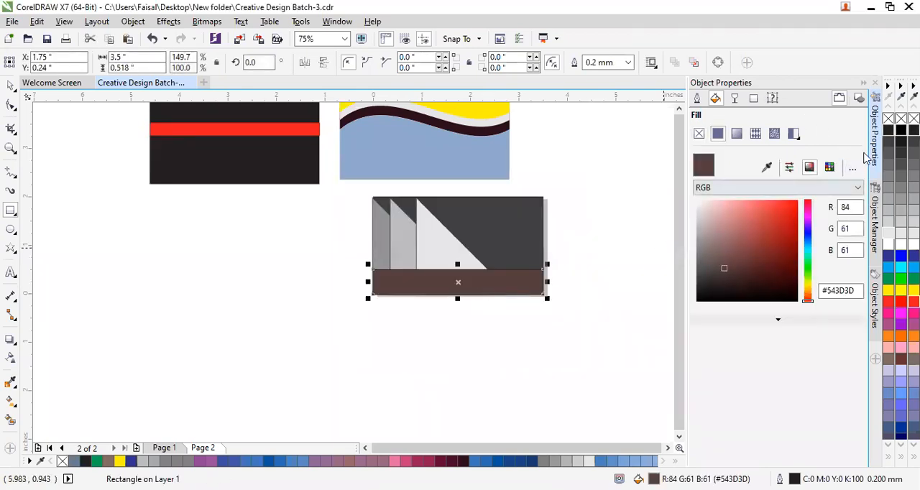
left_click(902, 130)
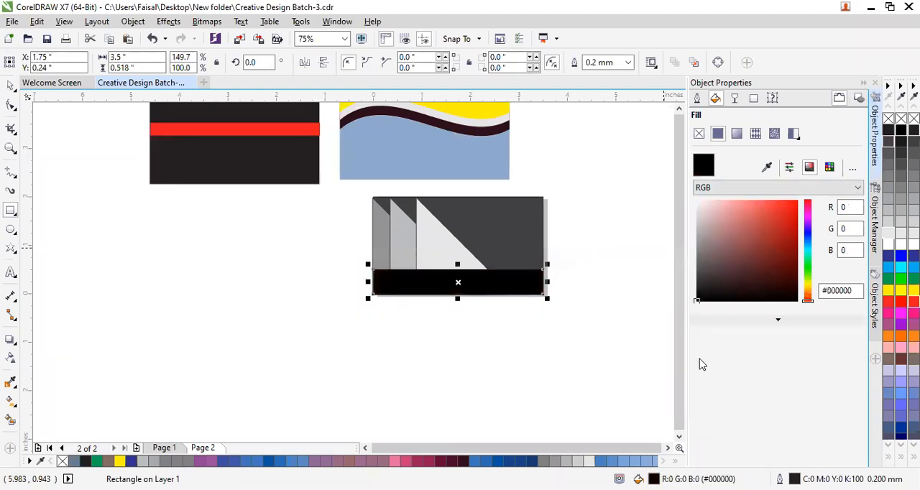
left_click(627, 352)
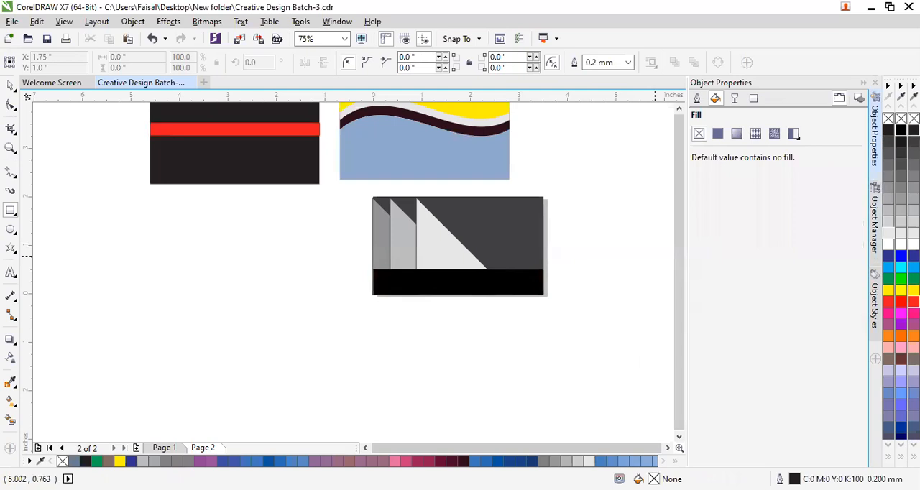
left_click(889, 233)
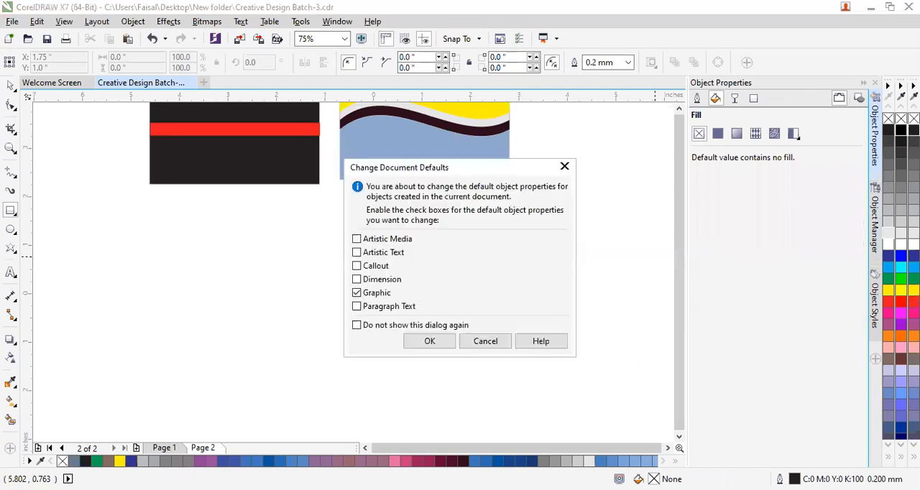
left_click(492, 342)
left_click(452, 276)
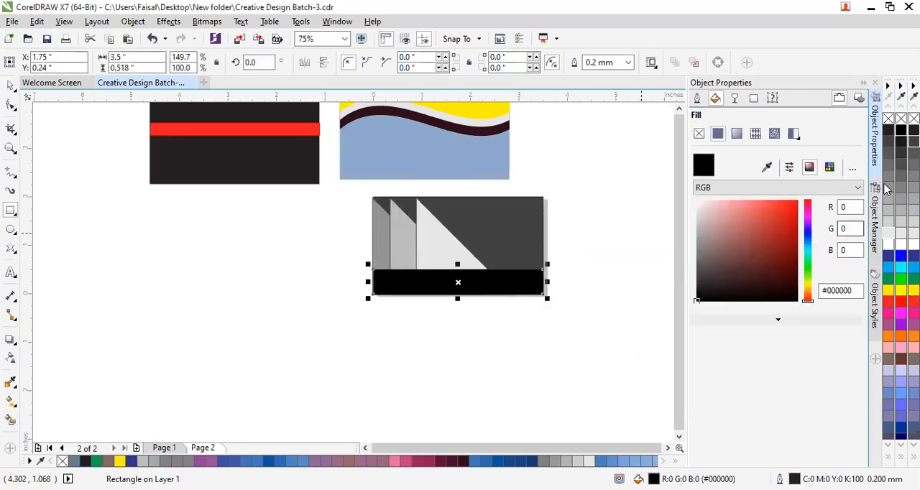
left_click(608, 390)
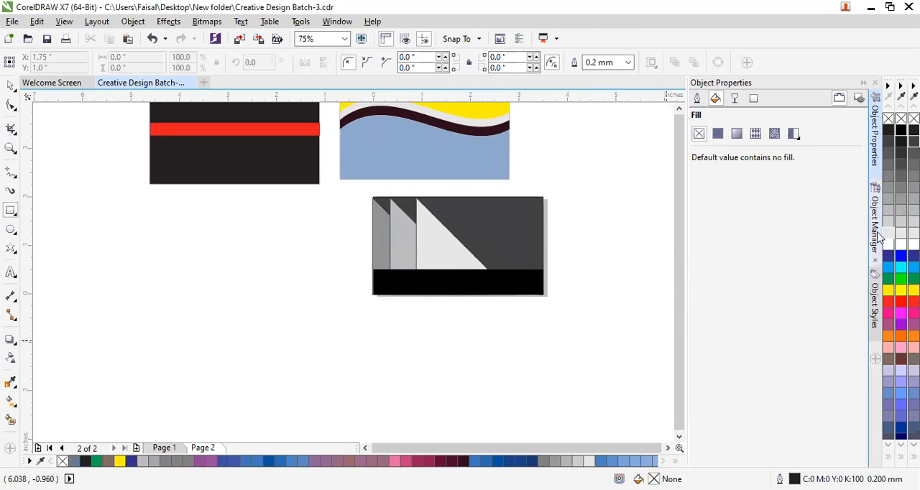
left_click(914, 152)
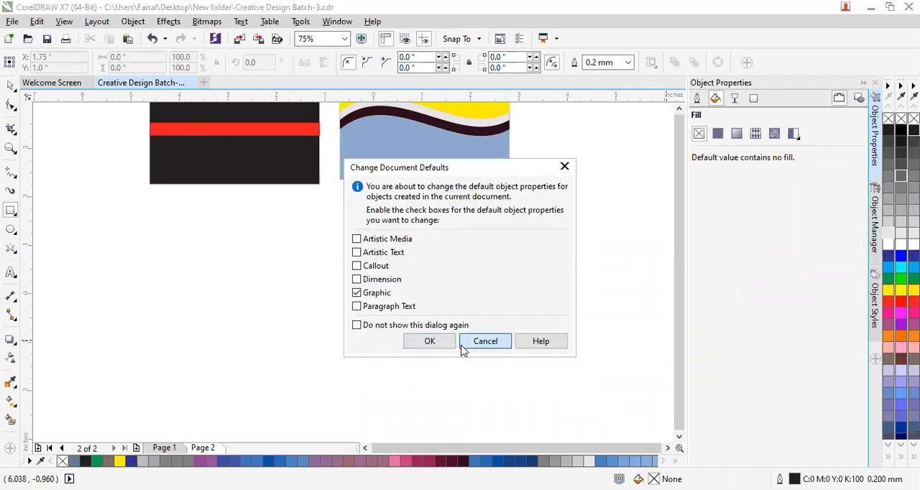
key("Escape")
Fill the full-width strip along the bottom of the triangle card with medium grey from the colour palette.
left_click(460, 280)
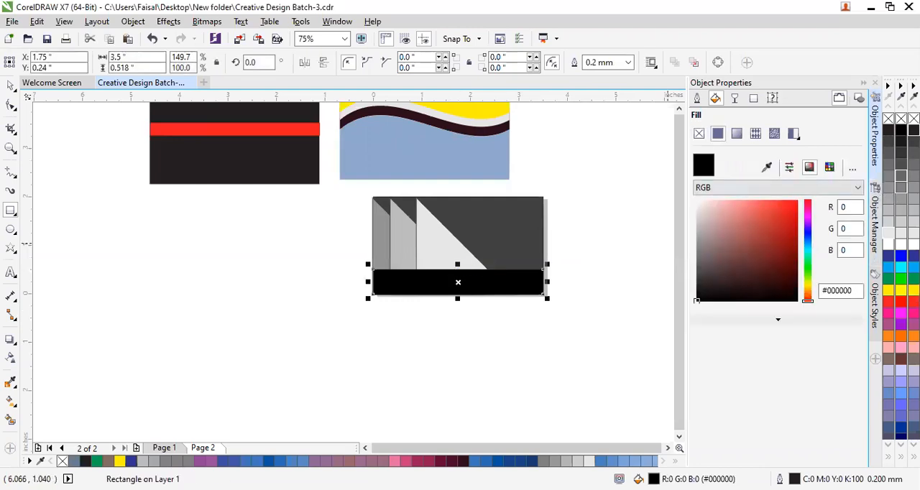
left_click(901, 187)
key("Escape")
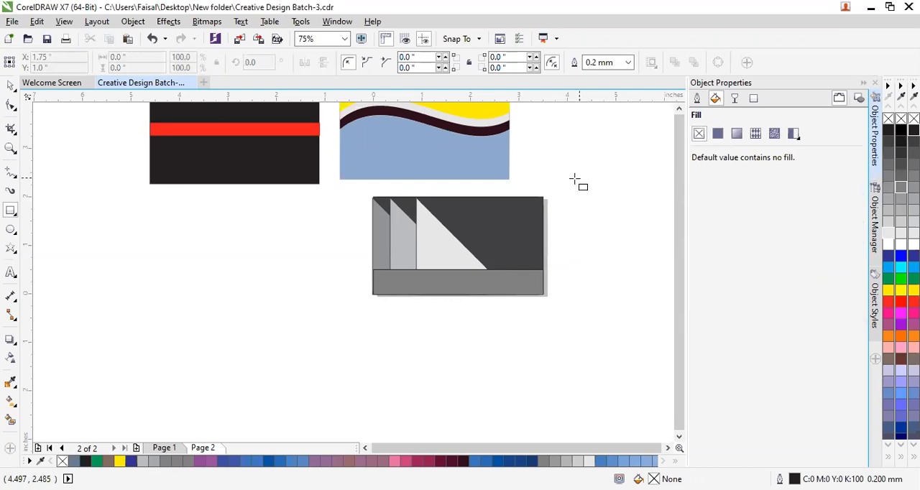
Remove the outlines from all the objects of the grey triangle card.
left_click(9, 86)
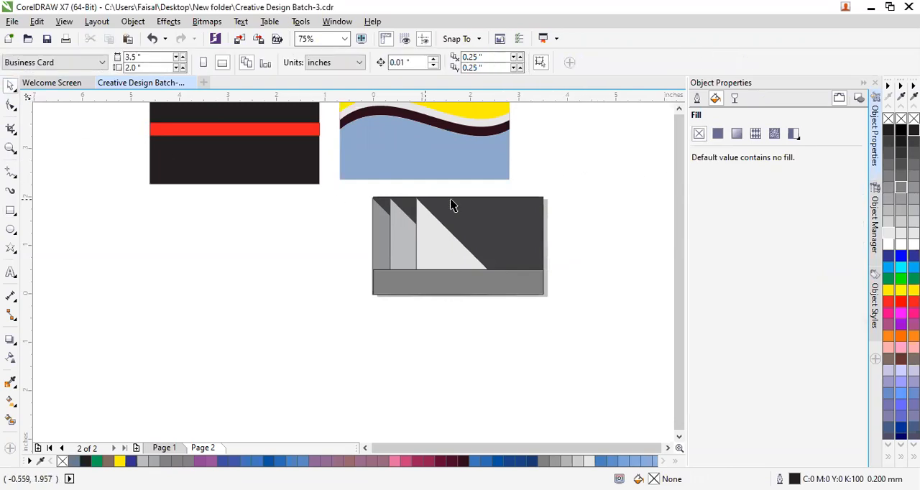
left_click_drag(599, 166, 335, 343)
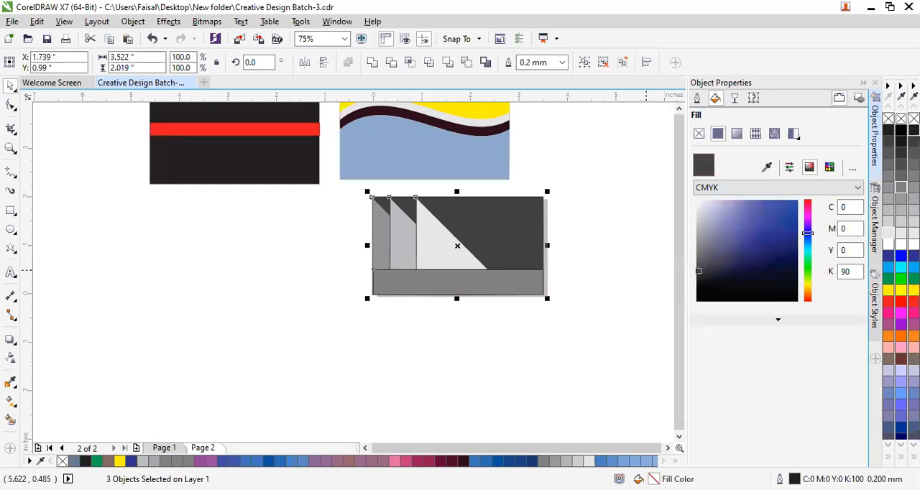
right_click(901, 116)
left_click(410, 341)
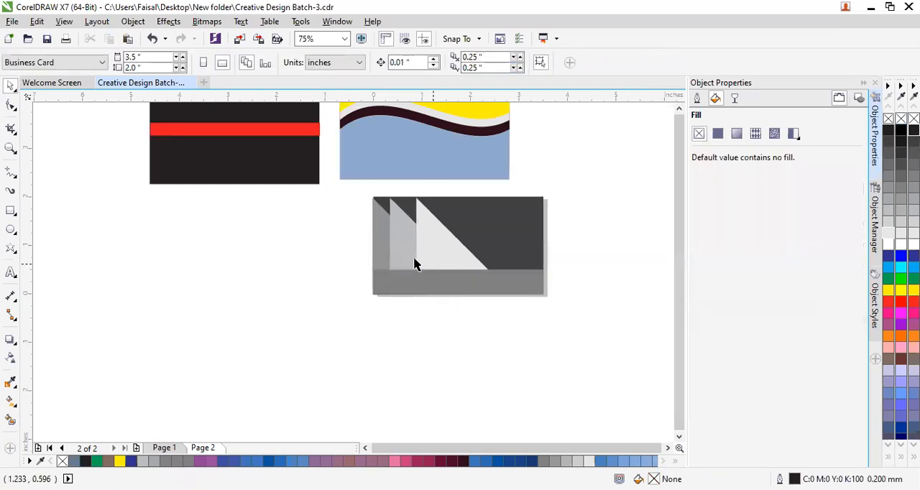
Group all the objects of the triangle card and move the group off the page, below the black card with the red stripe.
left_click_drag(342, 191, 592, 335)
right_click(515, 247)
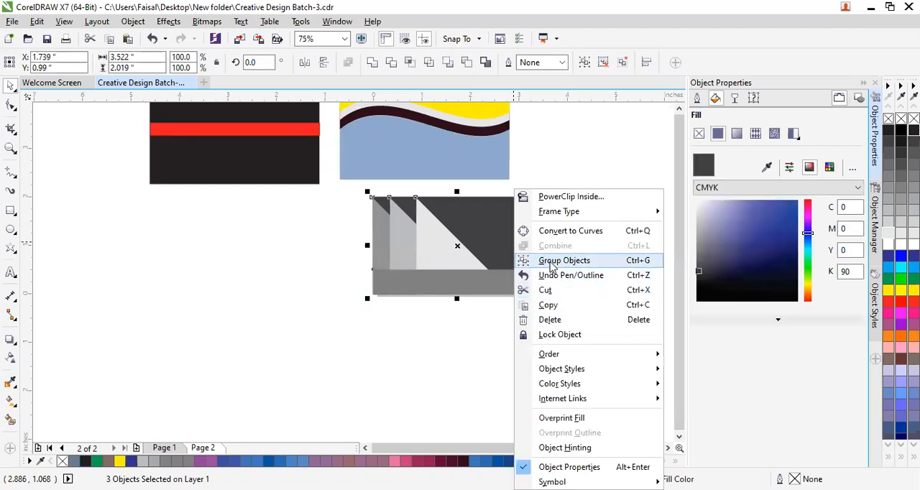
left_click(551, 263)
left_click_drag(487, 238, 254, 255)
left_click(351, 432)
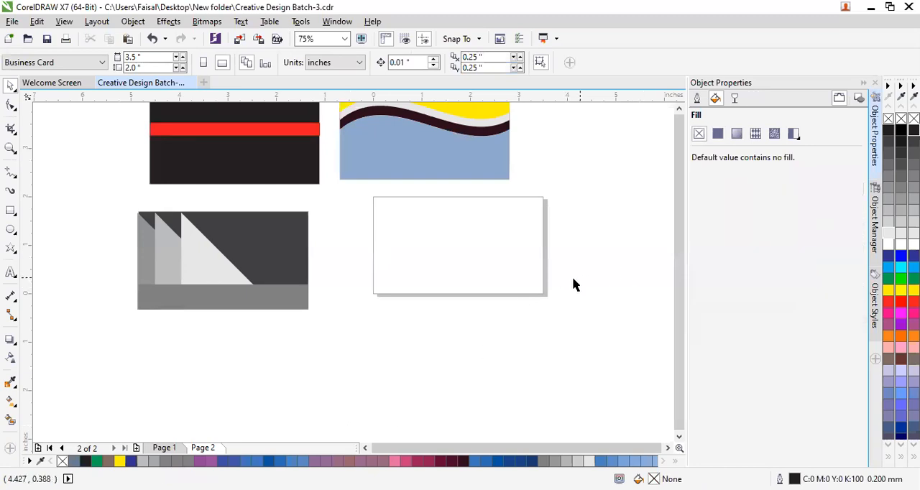
Move the black card with the red stripe slightly down and to the right.
left_click(208, 145)
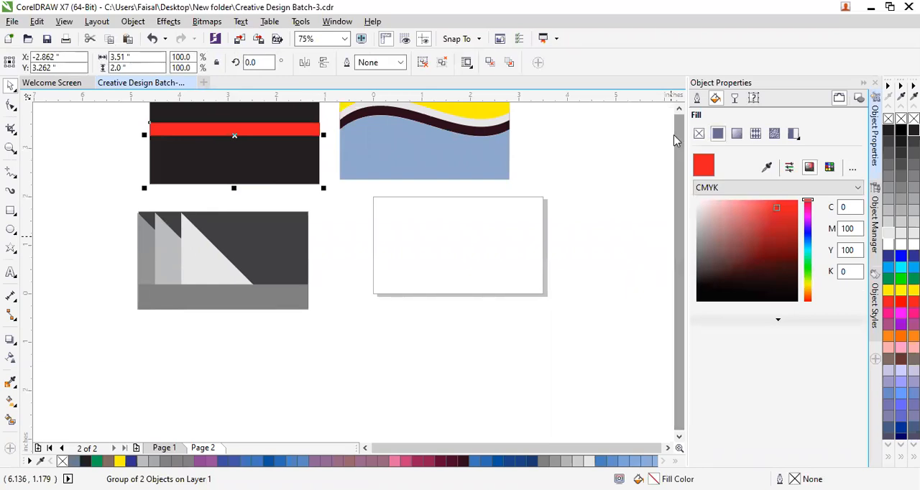
scroll(388, 239, "down", 2)
scroll(389, 239, "down", 2)
scroll(386, 237, "up", 2)
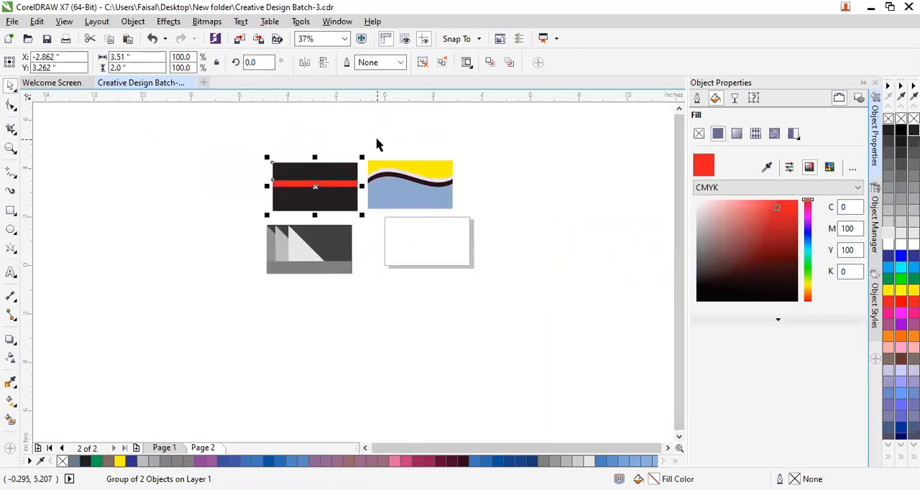
scroll(310, 166, "up", 2)
scroll(311, 166, "up", 2)
left_click_drag(128, 120, 520, 382)
left_click(386, 243)
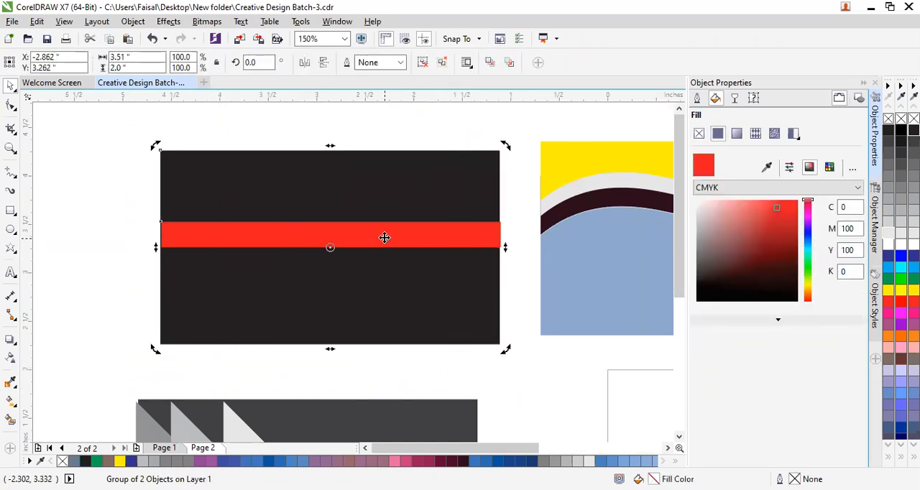
left_click(386, 240)
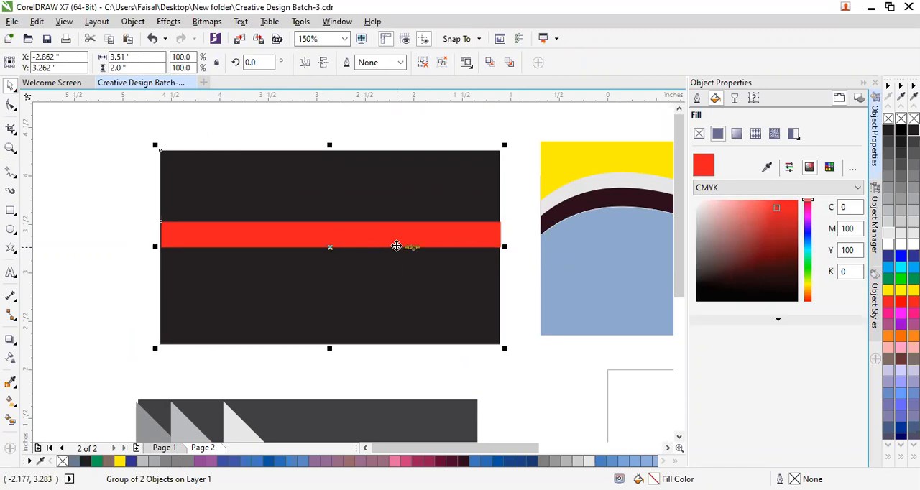
left_click_drag(384, 273, 388, 293)
left_click(99, 255)
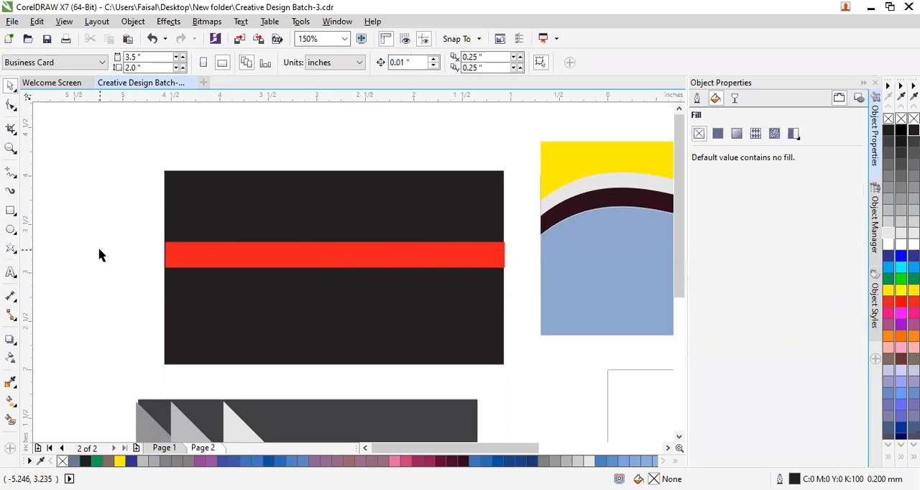
Start an artistic text line on the black card above the red stripe, in Arial Narrow Bold-Italic.
left_click(10, 273)
left_click(232, 220)
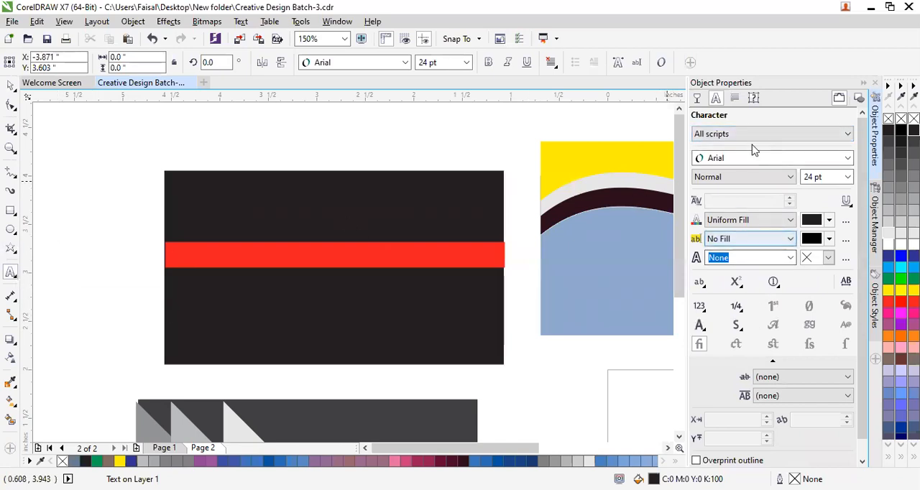
left_click(764, 164)
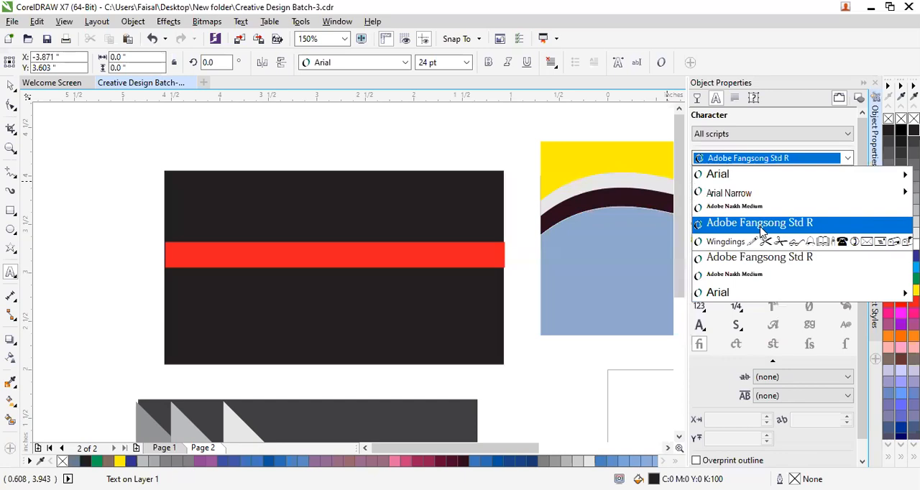
mouse_move(754, 192)
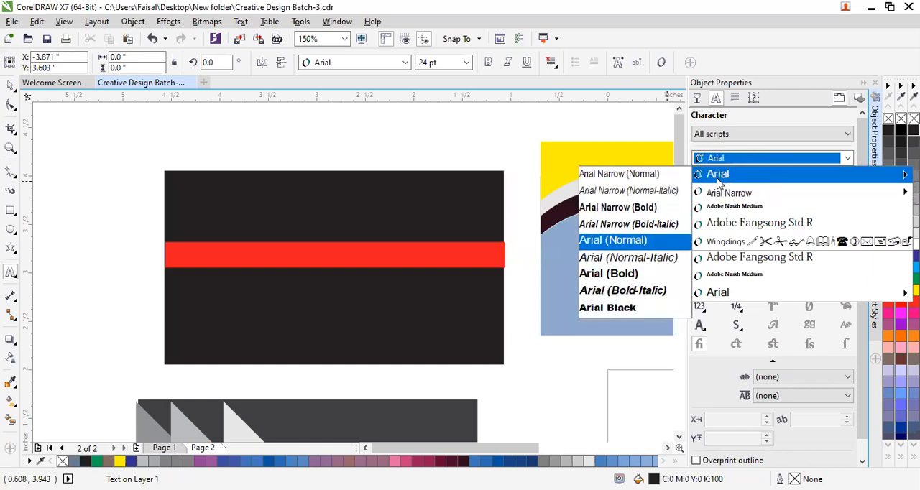
left_click(635, 230)
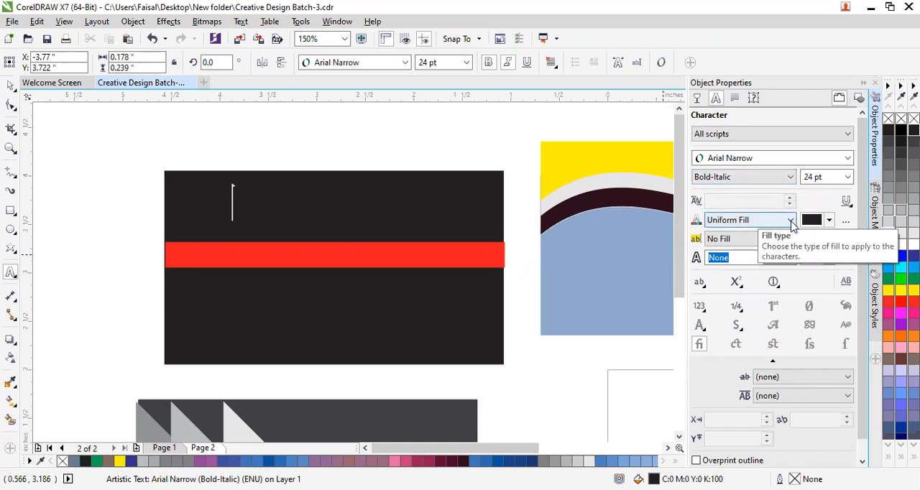
Set the fill colour of the new text line to red, C0 M100 Y100 K0.
left_click(791, 223)
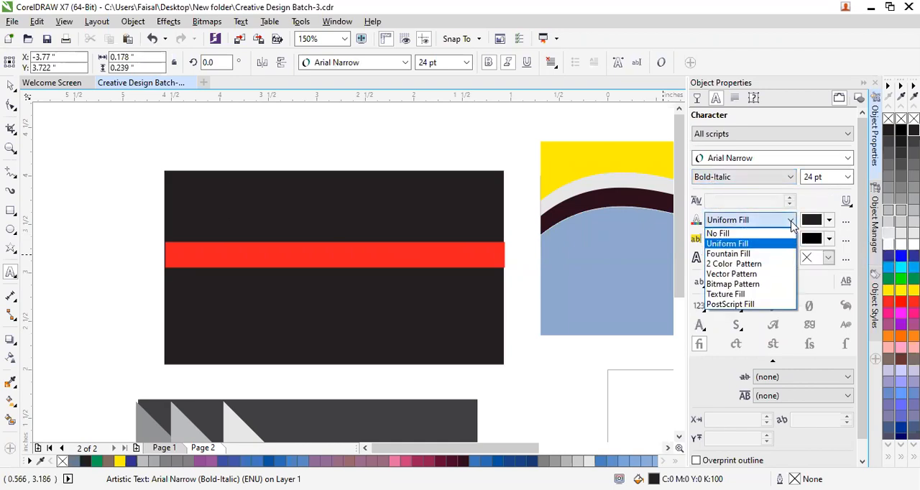
left_click(791, 226)
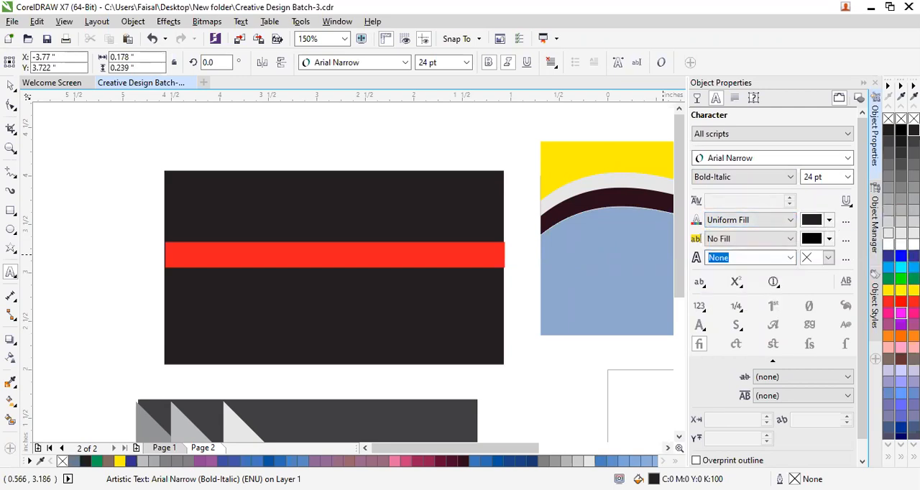
left_click(902, 302)
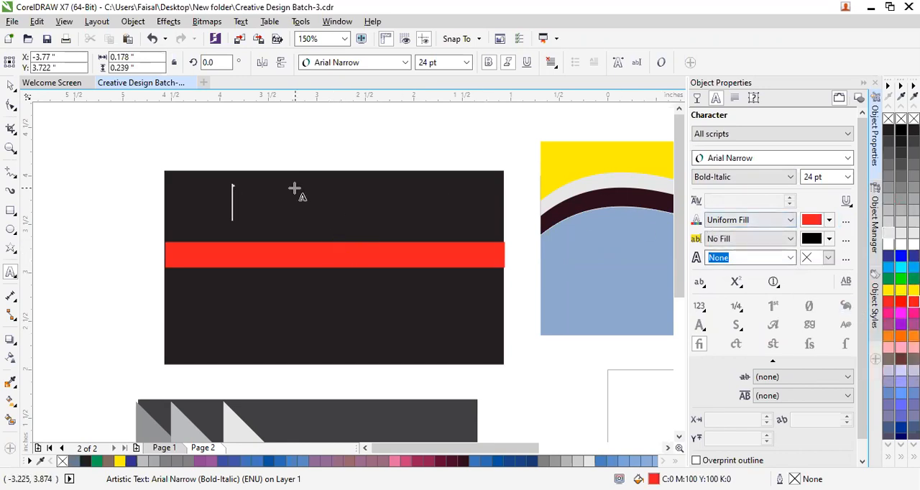
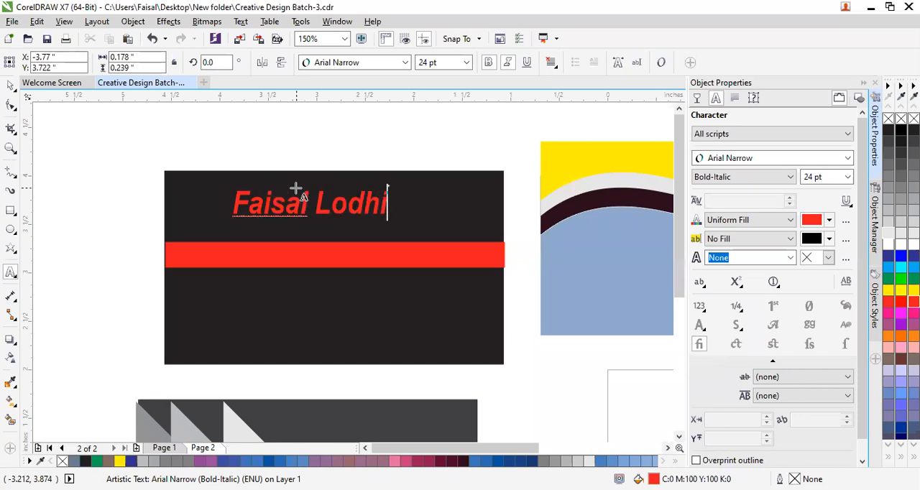
Enter the cardholder's full name as the text above the red stripe.
key("Escape")
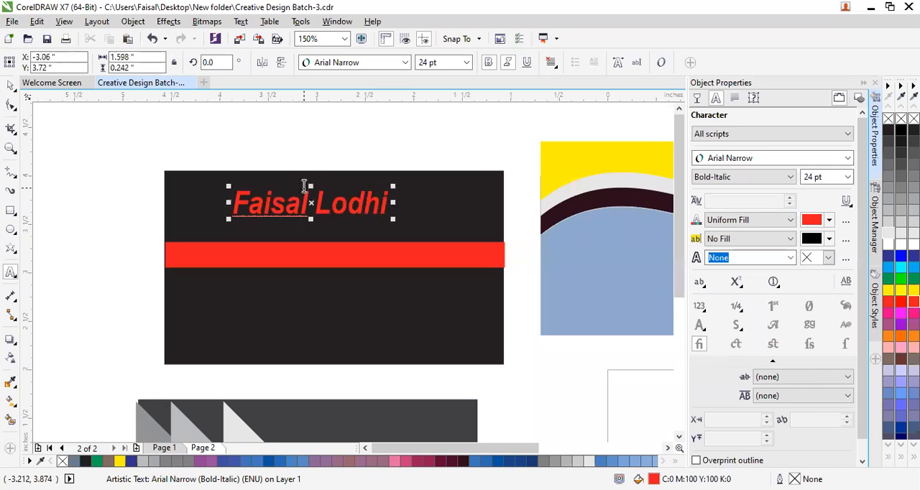
left_click(212, 142)
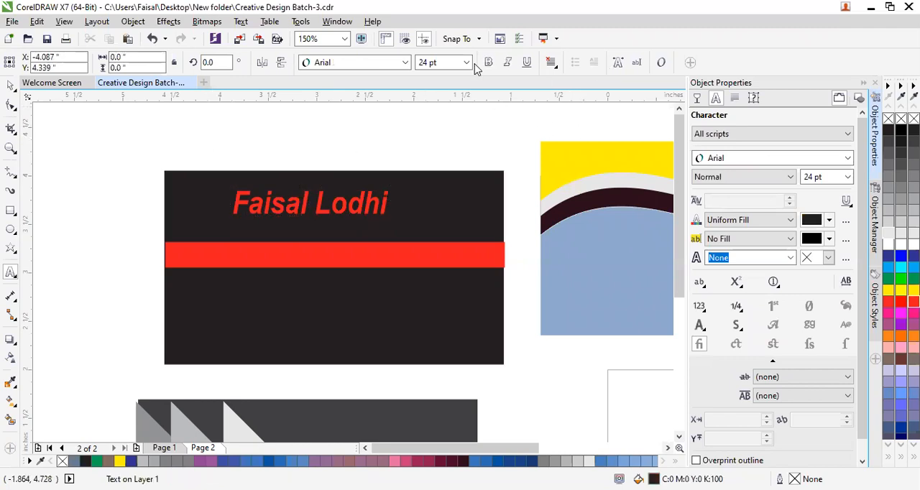
Move the name text slightly down and right to centre it in the black area above the red stripe.
left_click(10, 86)
left_click(304, 203)
left_click(304, 209, "ctrl")
left_click_drag(304, 209, 328, 217)
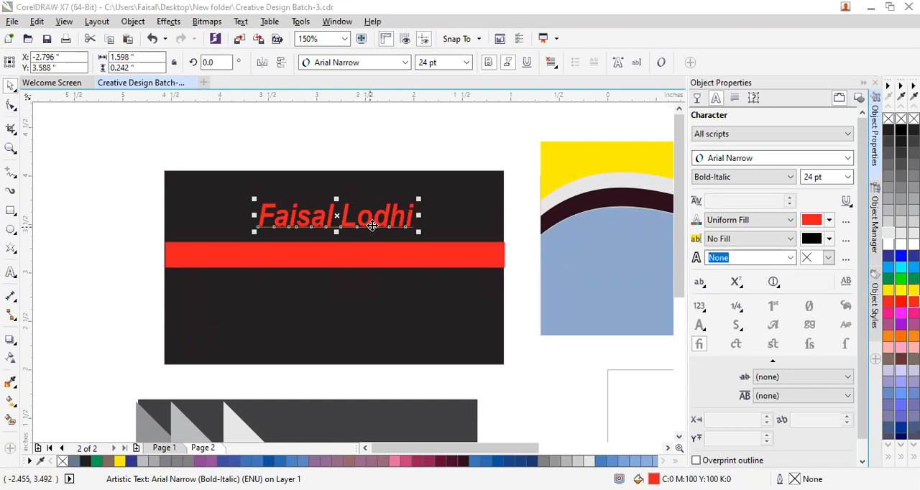
Give the name text a uniform white background fill behind its characters.
left_click(829, 239)
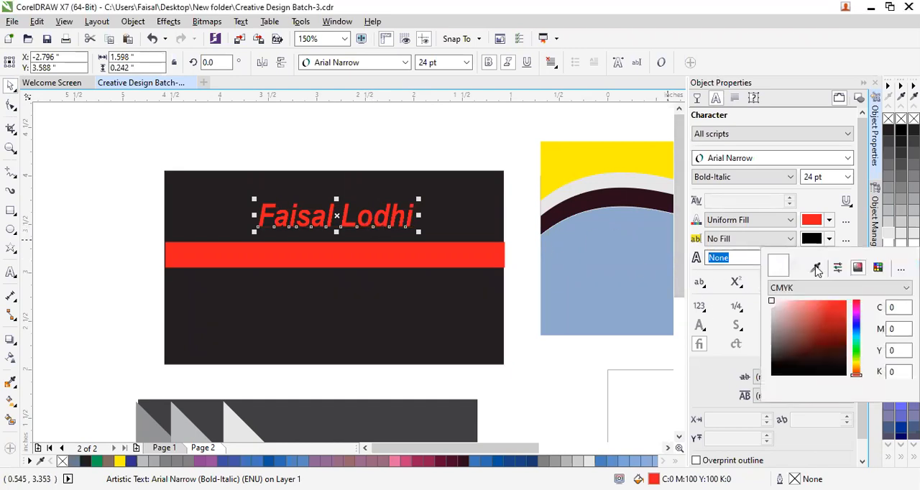
left_click(856, 371)
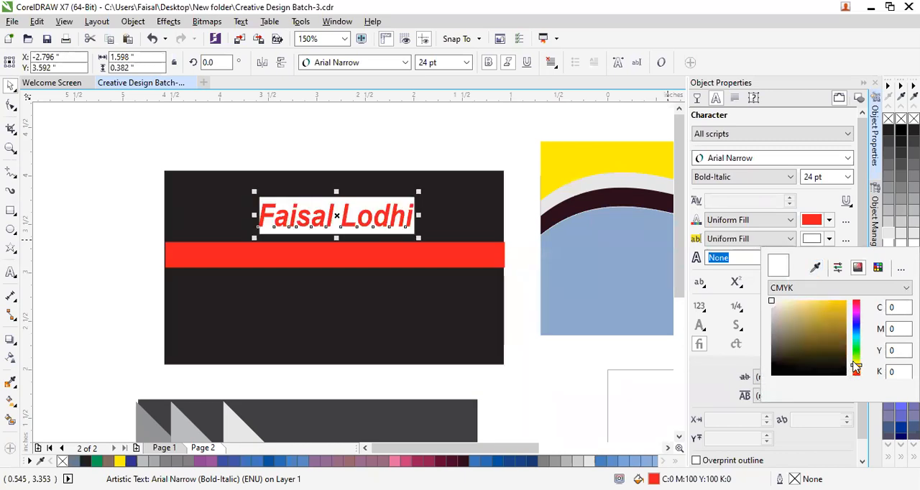
left_click(830, 241)
left_click(830, 240)
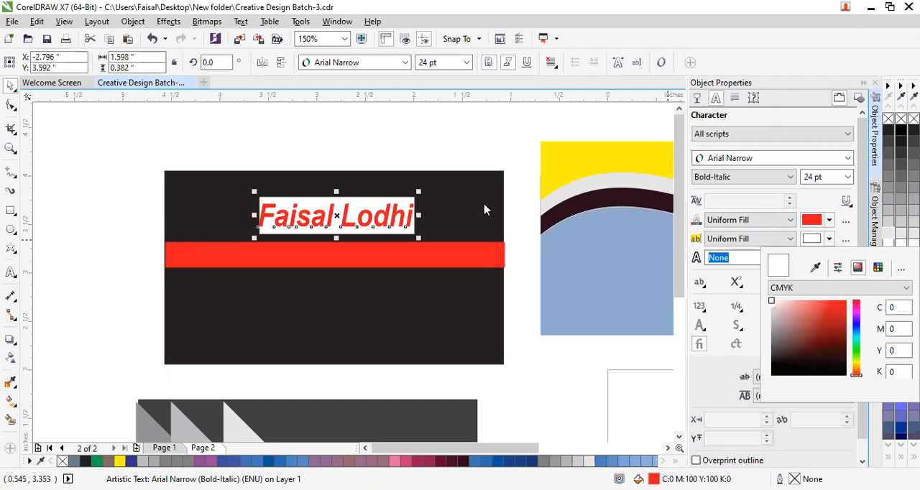
left_click(403, 131)
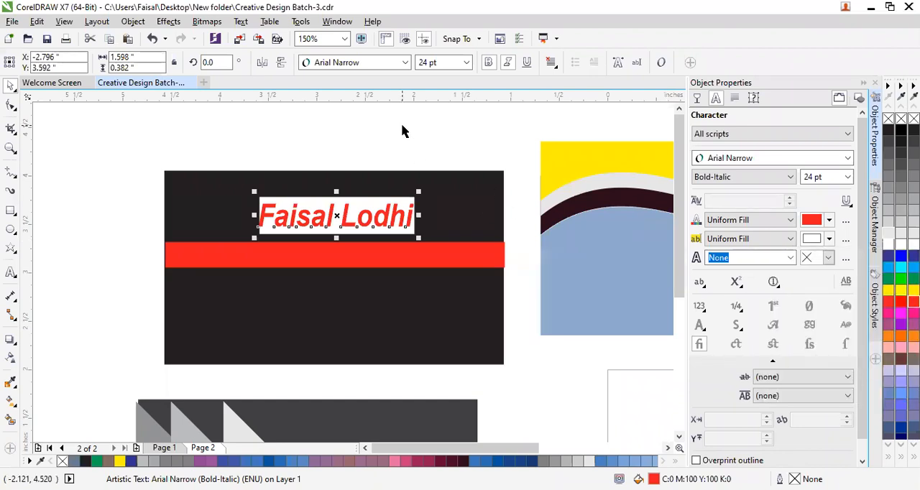
Remove the white background fill behind the name text by setting it to No Fill.
left_click(830, 238)
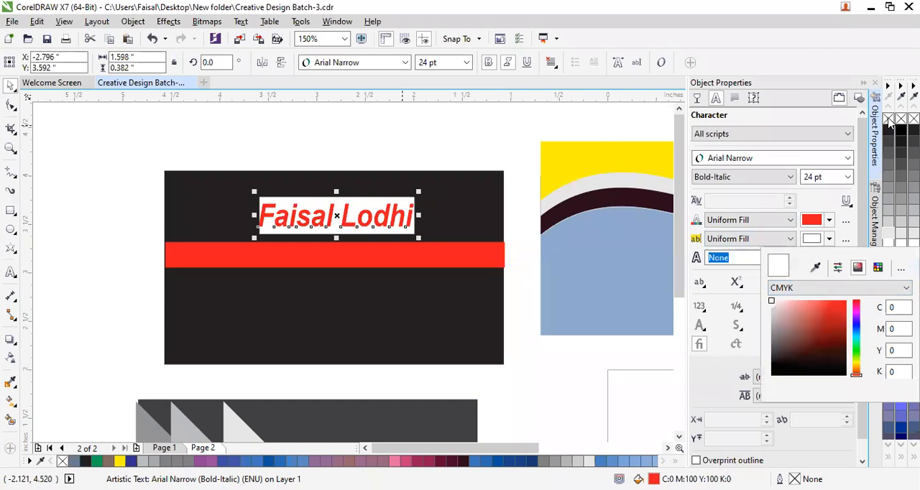
left_click(830, 242)
left_click(831, 241)
left_click(830, 241)
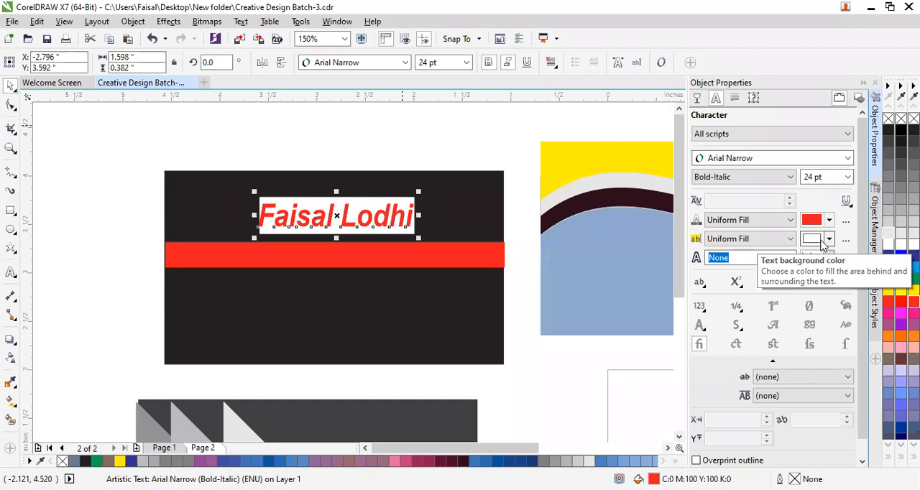
left_click(830, 241)
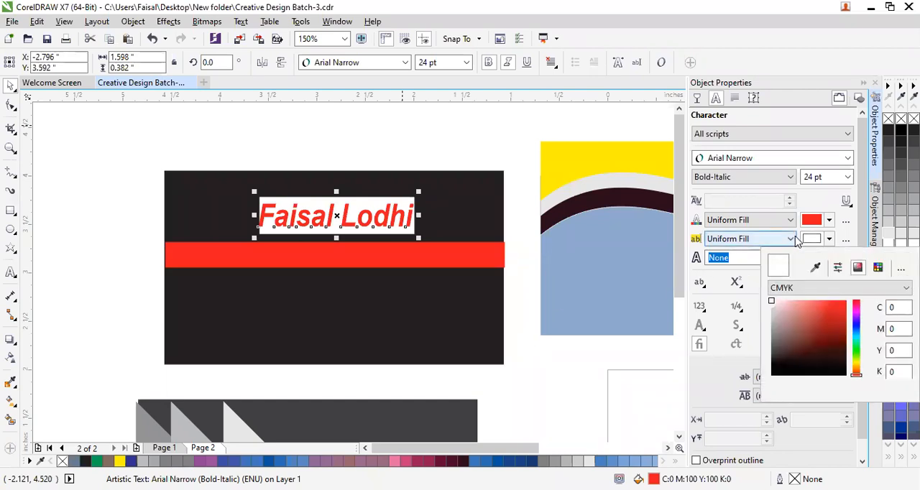
left_click(789, 243)
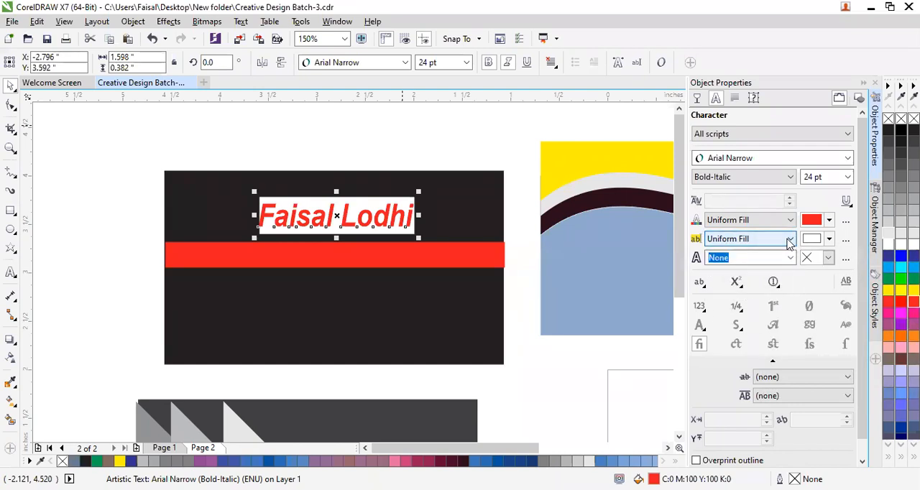
left_click(789, 240)
left_click(784, 251)
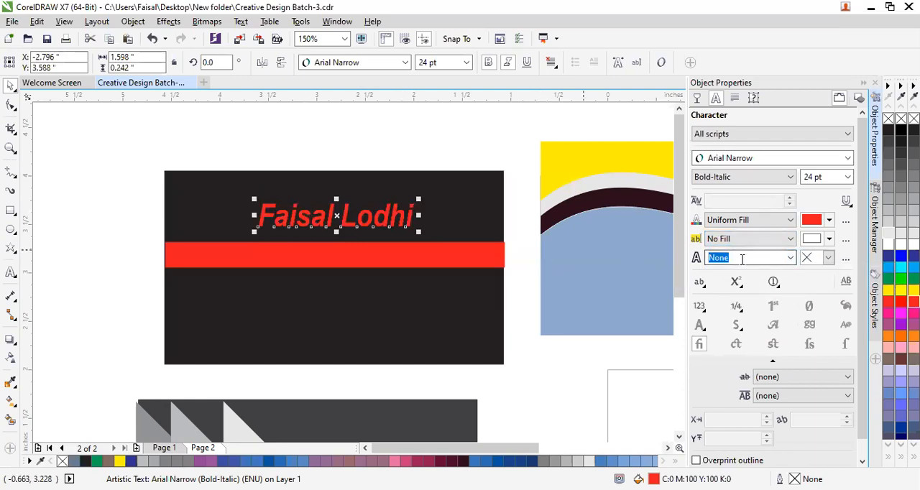
Give the name text a 0.2 mm outline in 40% black grey (C0 M0 Y0 K40).
left_click(792, 259)
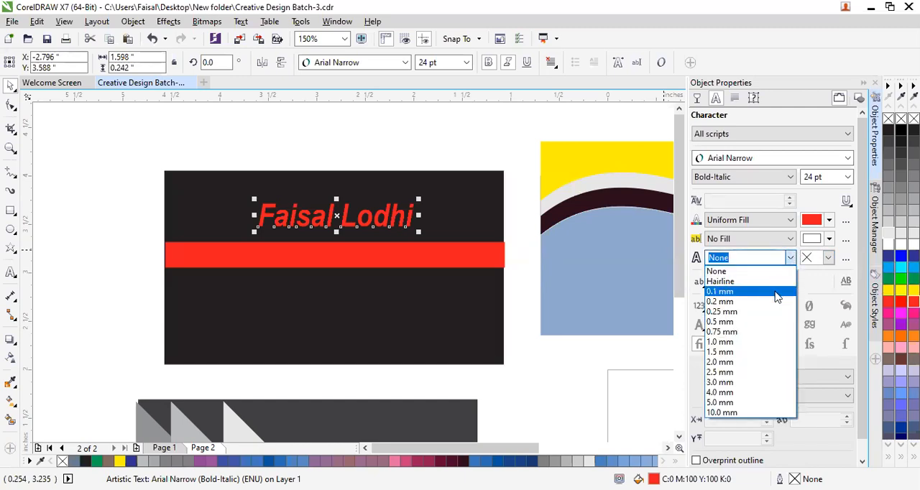
left_click(774, 302)
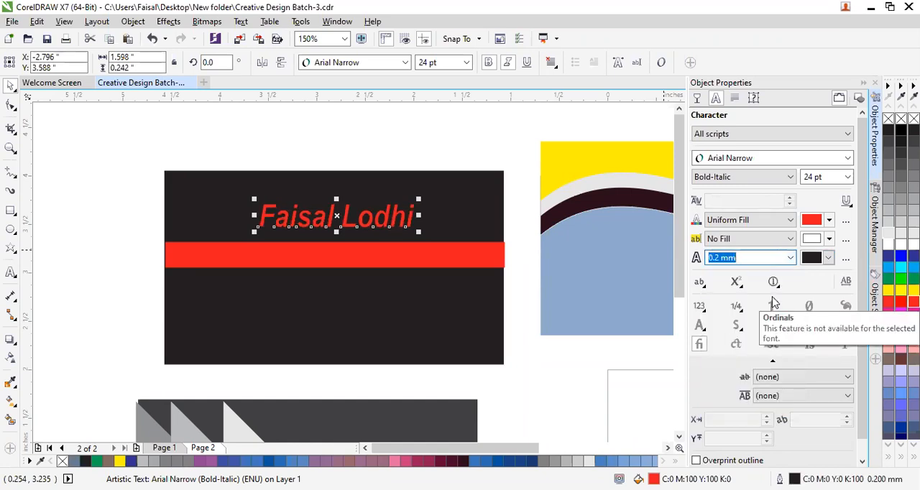
left_click(829, 258)
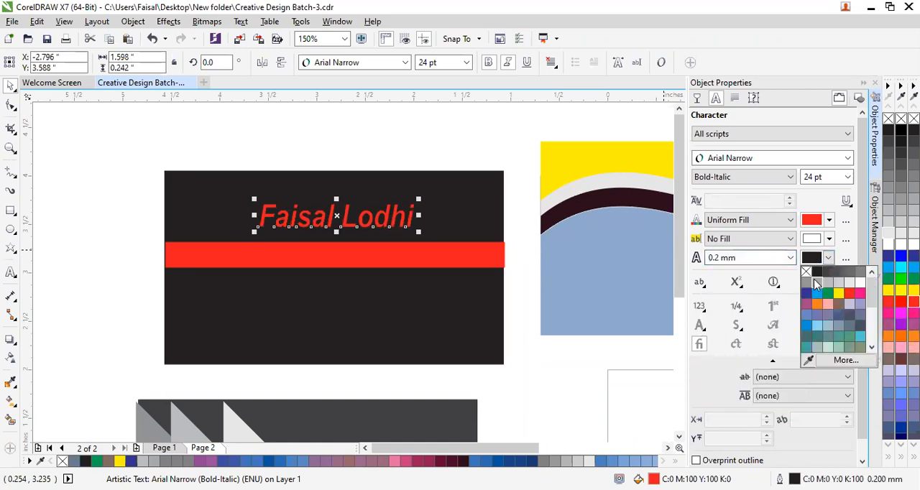
left_click(817, 283)
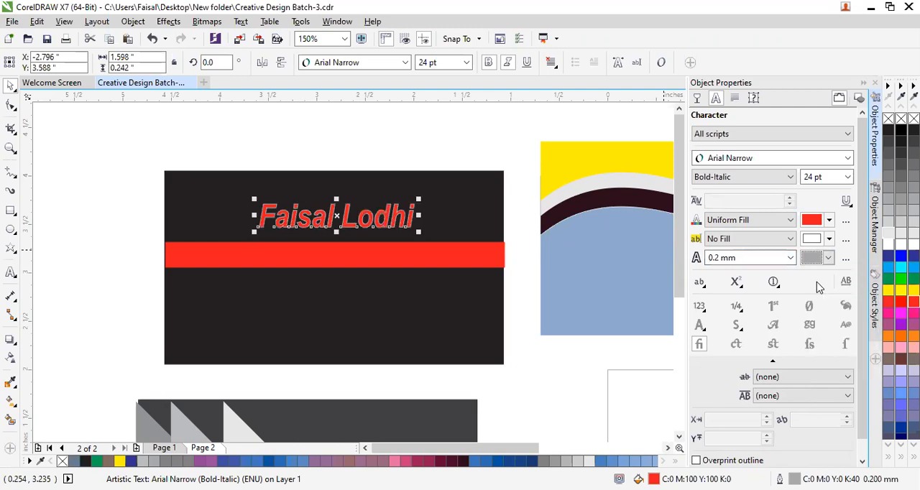
Set the outline width of the name text to Hairline and deselect the text.
left_click(790, 260)
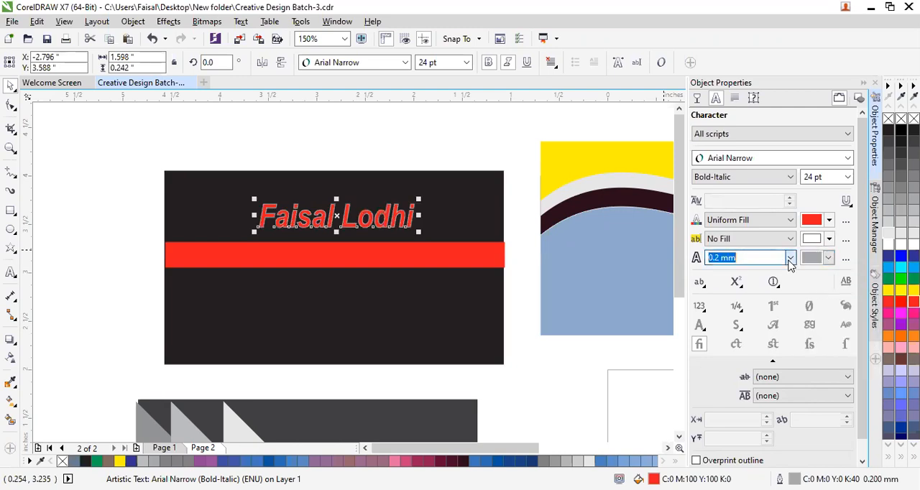
left_click(790, 260)
left_click(763, 281)
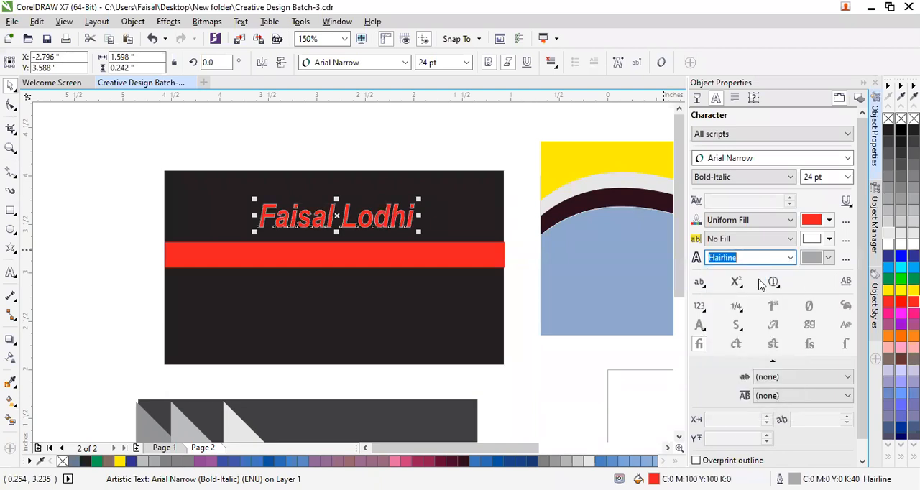
left_click(415, 145)
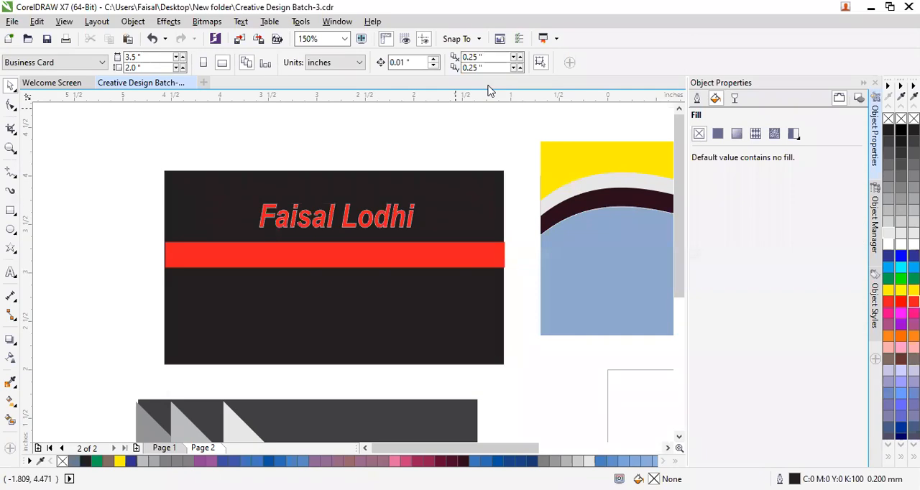
Clear all characters of the existing name from the text line above the red stripe.
left_click(287, 219)
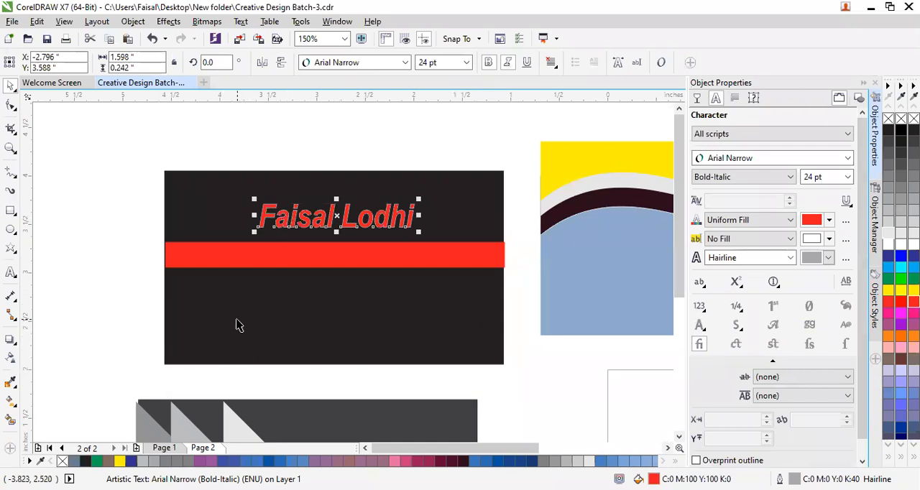
left_click(99, 229)
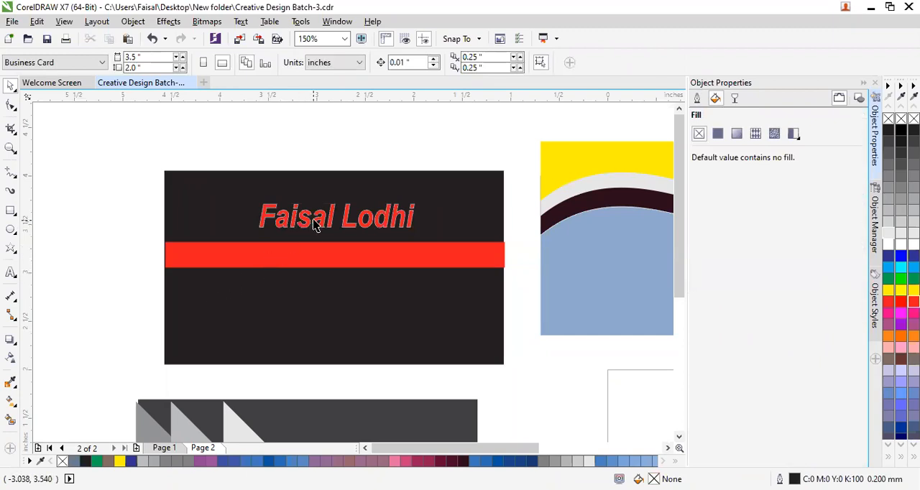
left_click(371, 217)
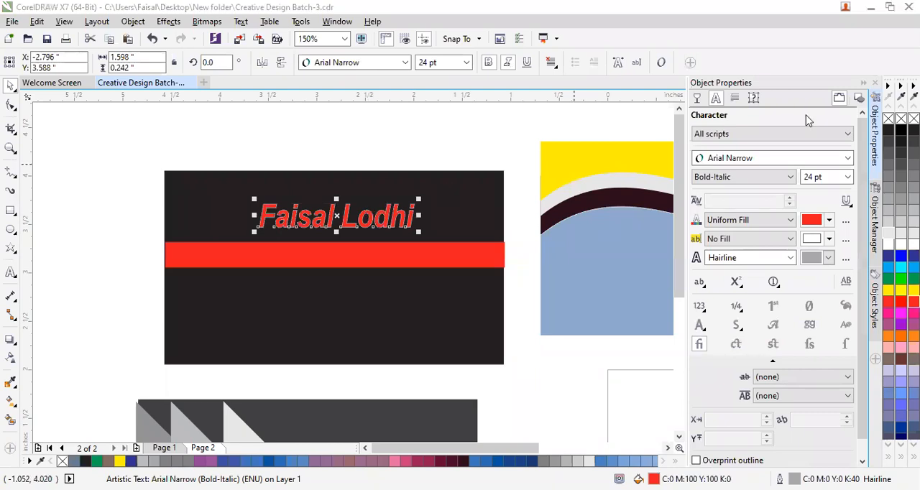
double_click(402, 216)
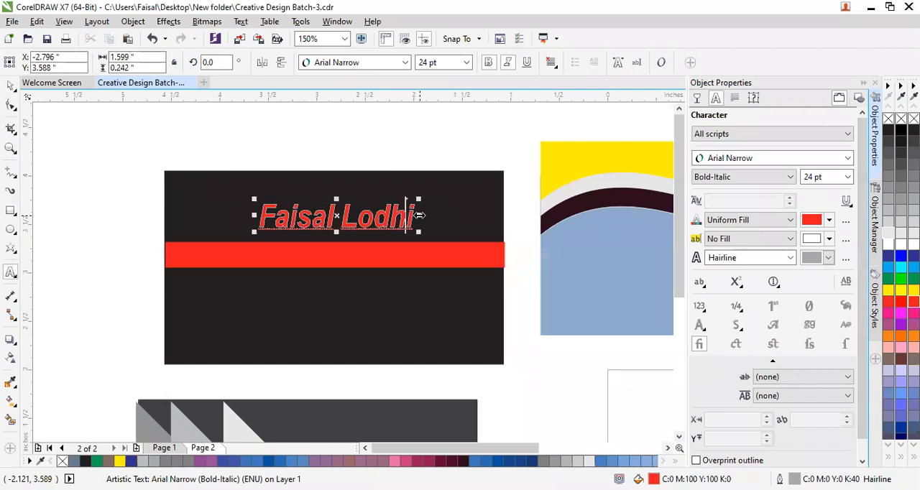
key("BackSpace")
key("BackSpace")
key("BackSpace")
key("BackSpace")
key("BackSpace")
key("BackSpace")
key("BackSpace")
key("BackSpace")
key("BackSpace")
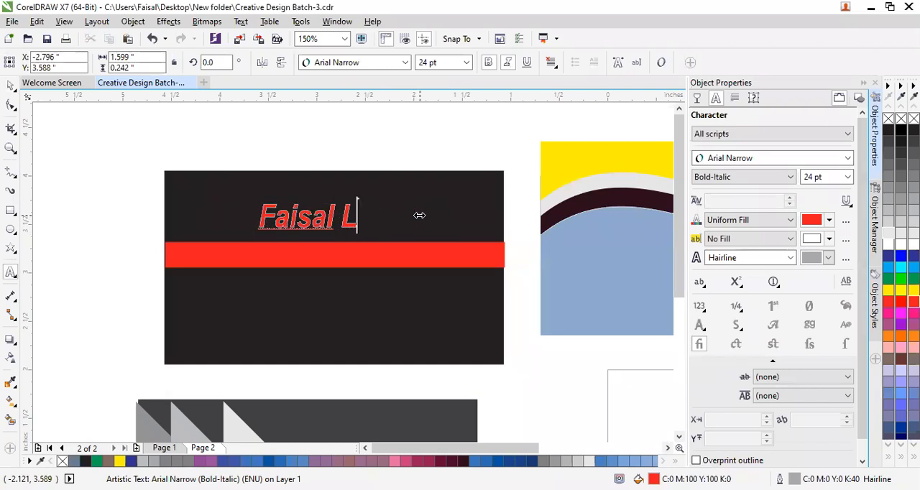
key("BackSpace")
key("BackSpace")
key("BackSpace")
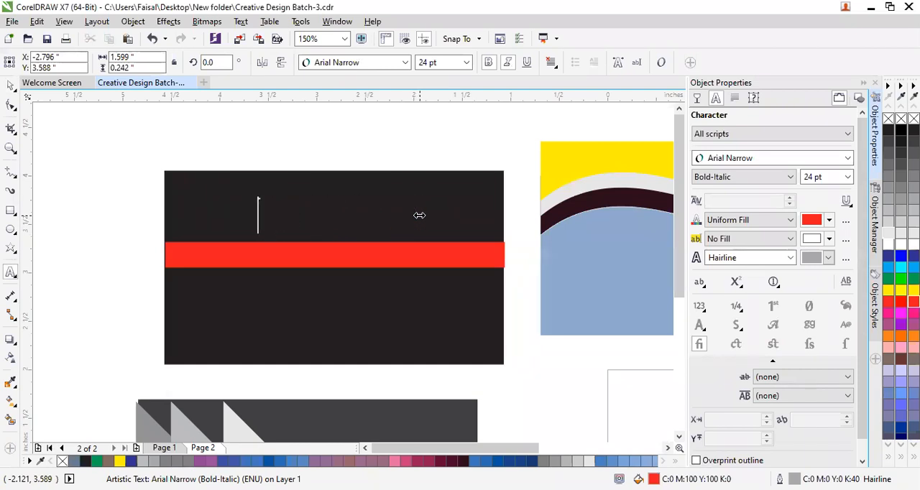
Enter a different cardholder's name in the emptied text line, with only the initials of its words capitalised.
type("M")
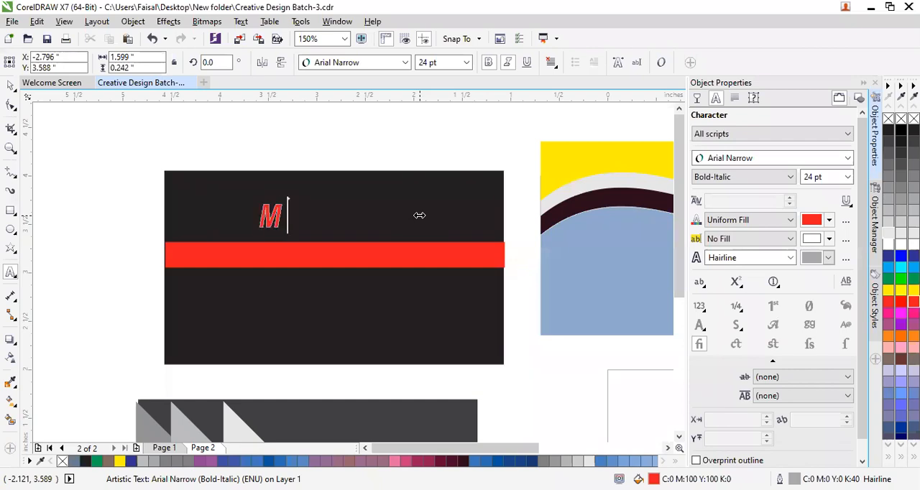
left_click(384, 136)
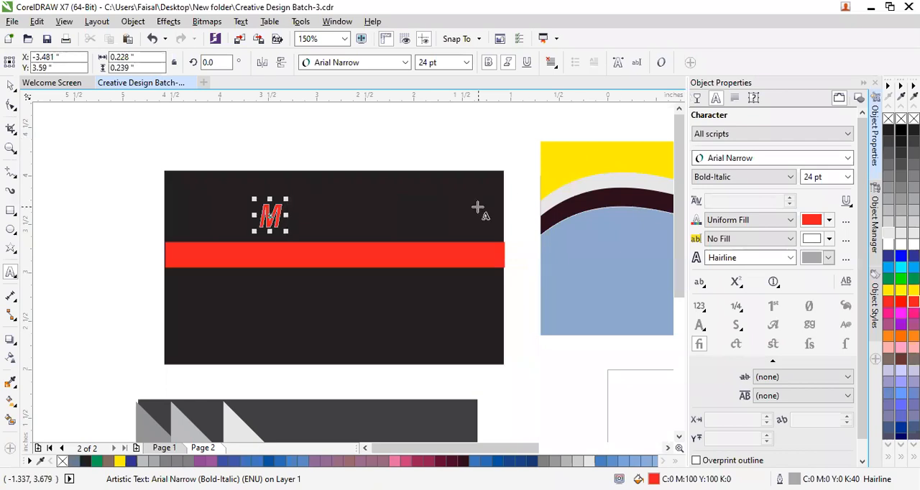
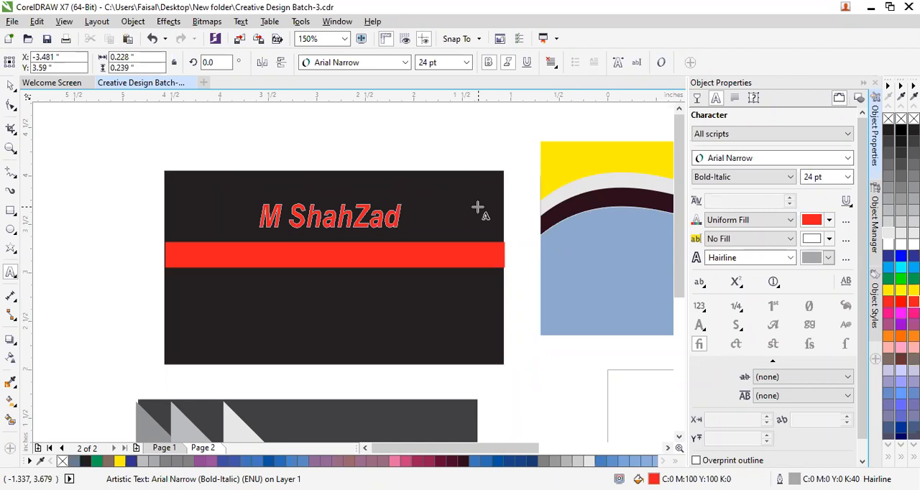
key("BackSpace")
key("BackSpace")
key("BackSpace")
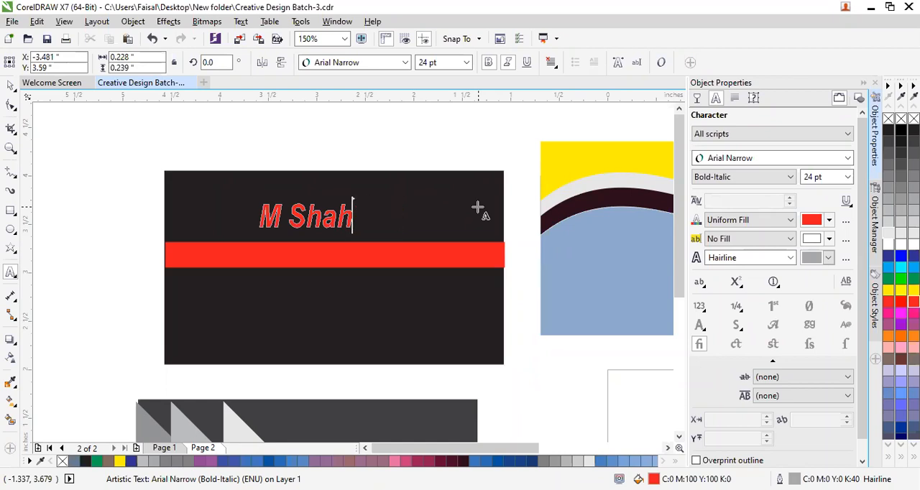
left_click(449, 151)
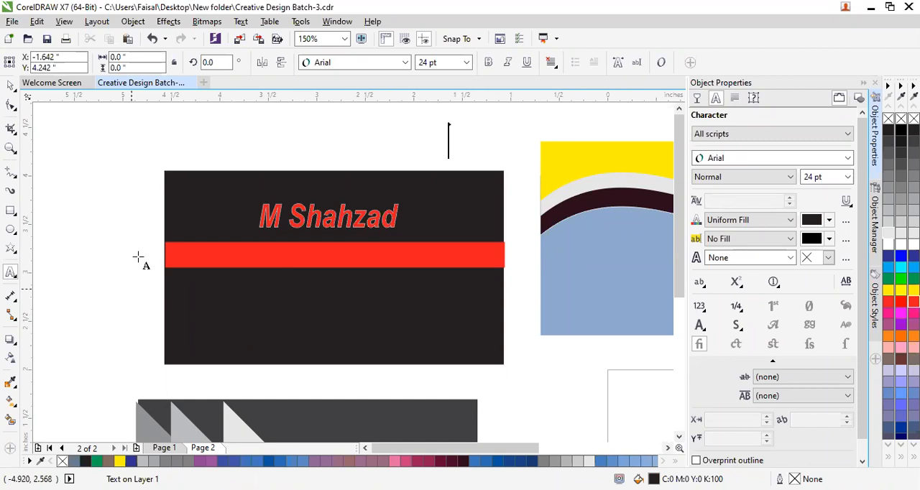
left_click(140, 236)
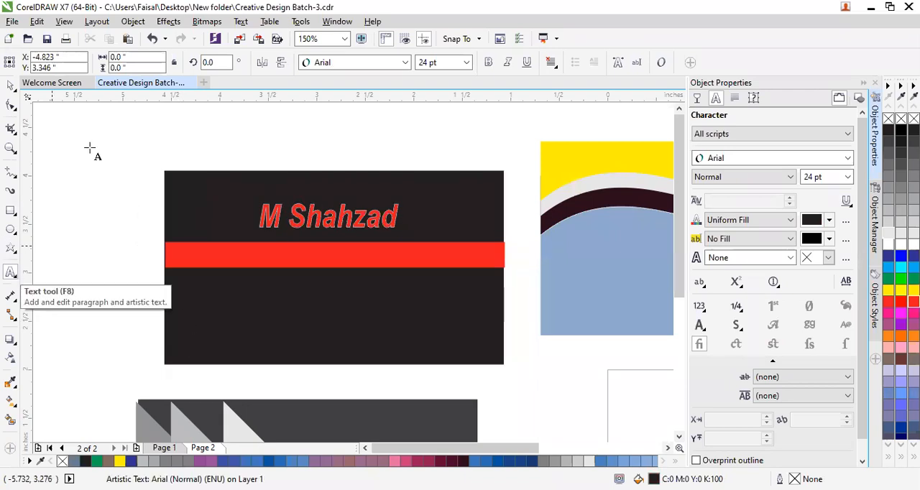
left_click(411, 63)
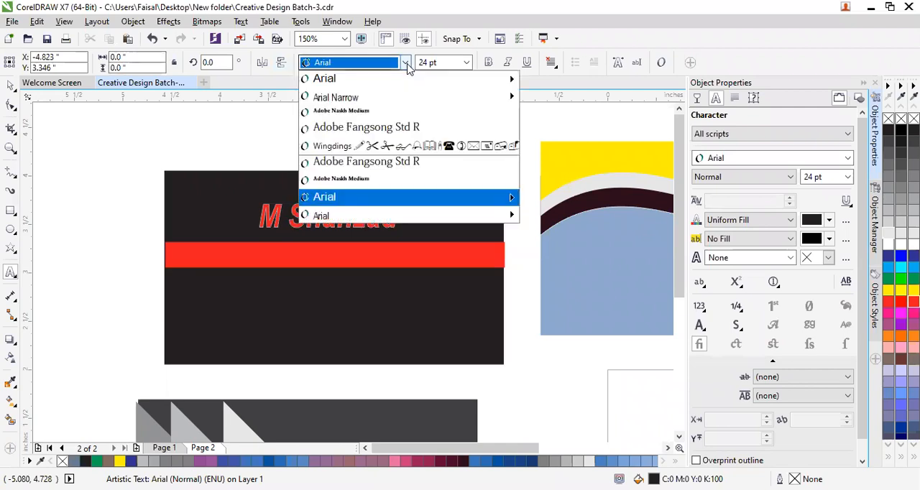
left_click(109, 227)
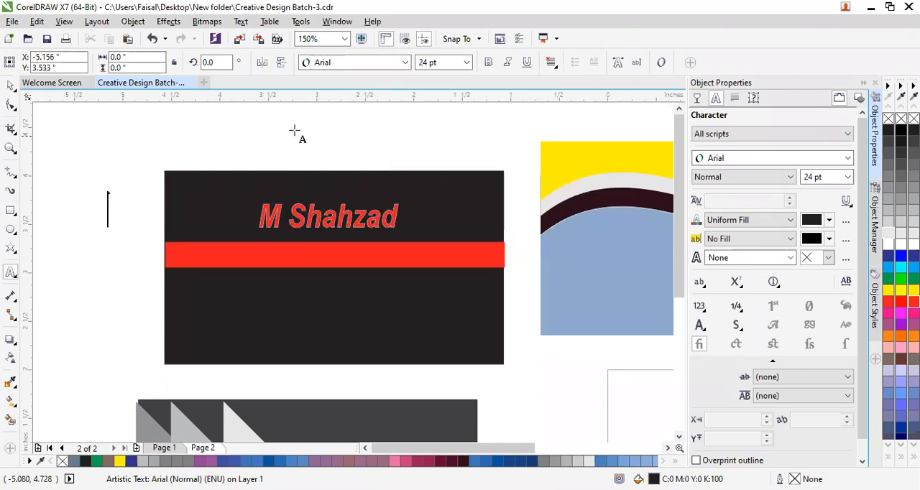
Underline the whole name text above the red stripe.
left_click(350, 219)
key("ctrl+a")
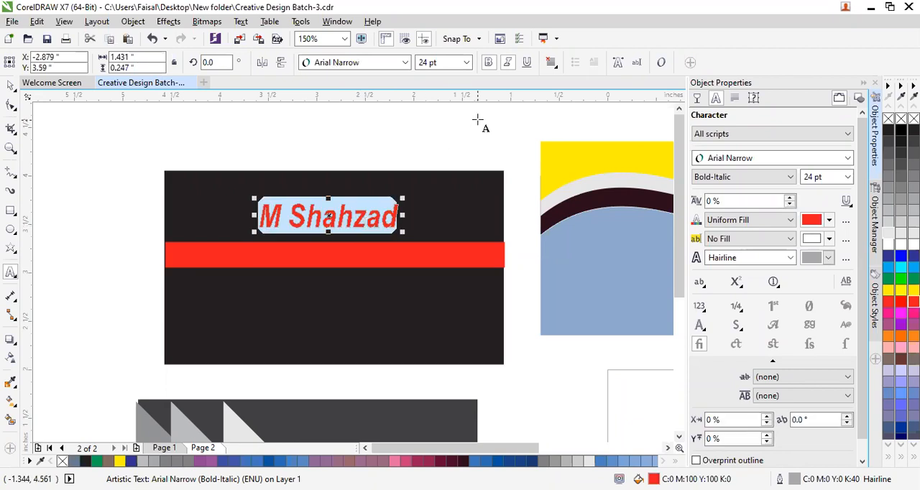
left_click(527, 64)
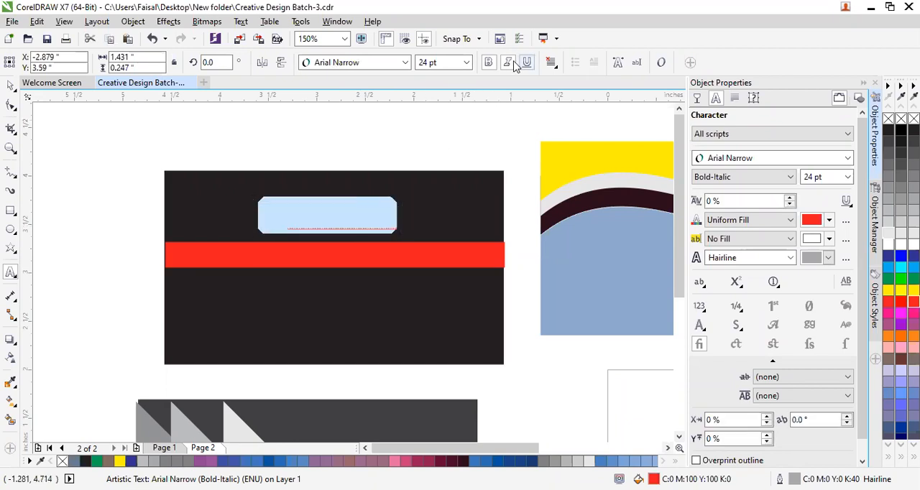
left_click(92, 214)
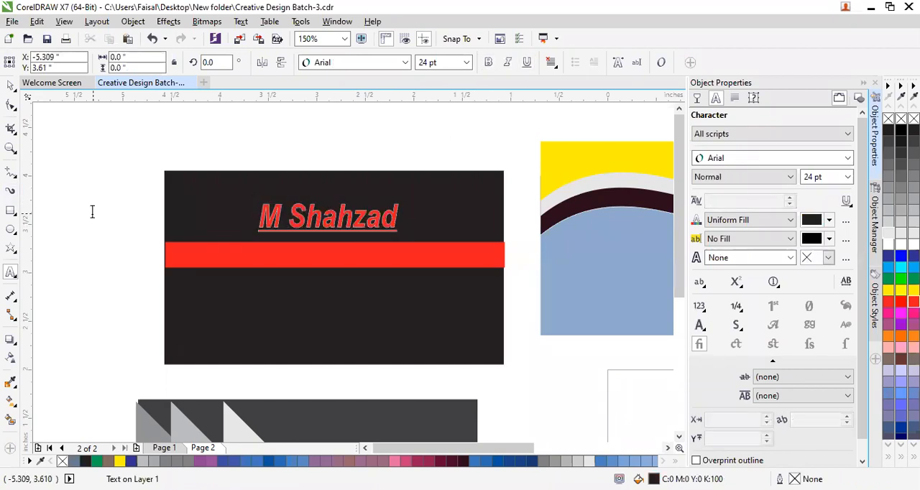
left_click(507, 65)
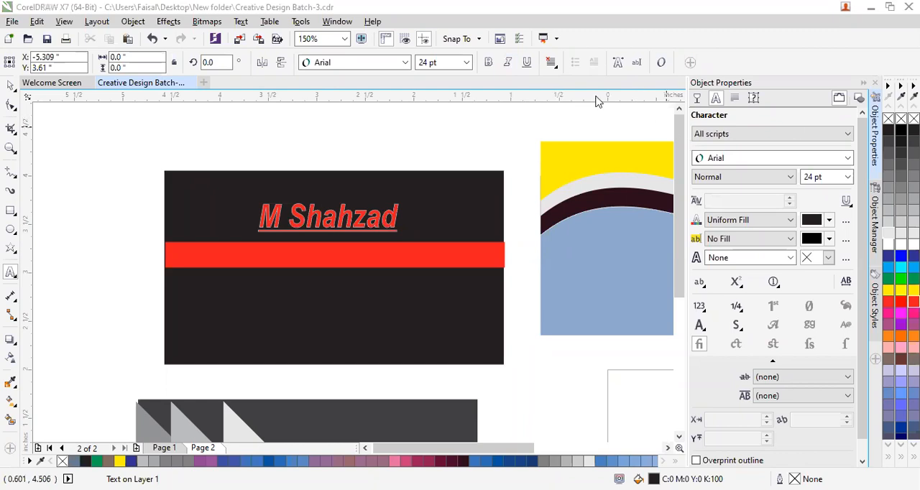
Open the text properties for the whole name text and examine its character, paragraph and frame settings.
left_click(299, 217)
key("ctrl+a")
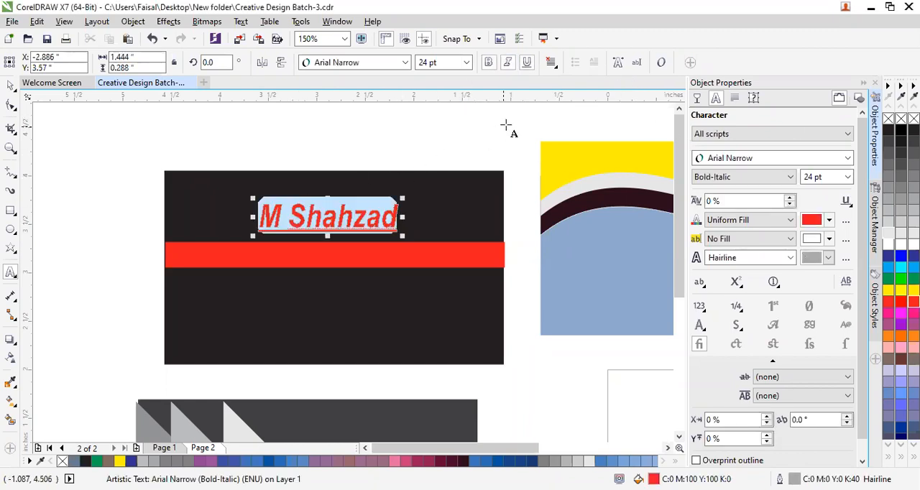
left_click(620, 63)
left_click(620, 64)
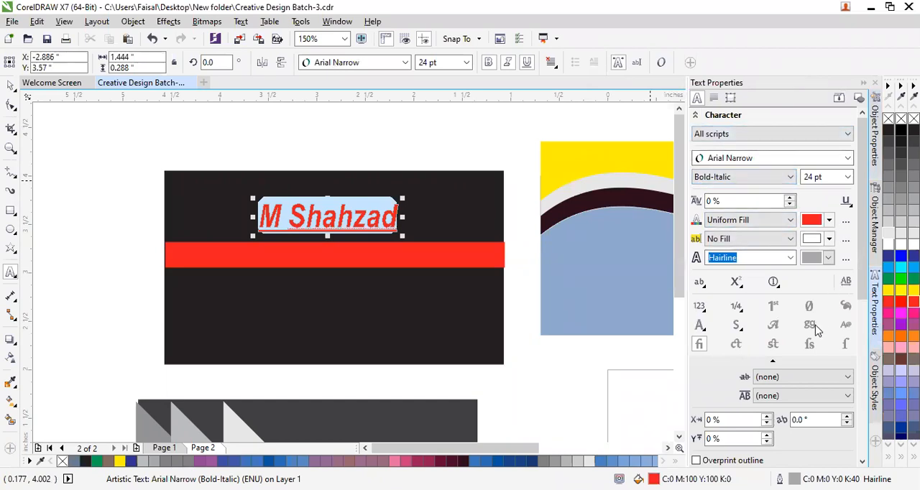
scroll(815, 338, "down", 1)
scroll(811, 428, "down", 5)
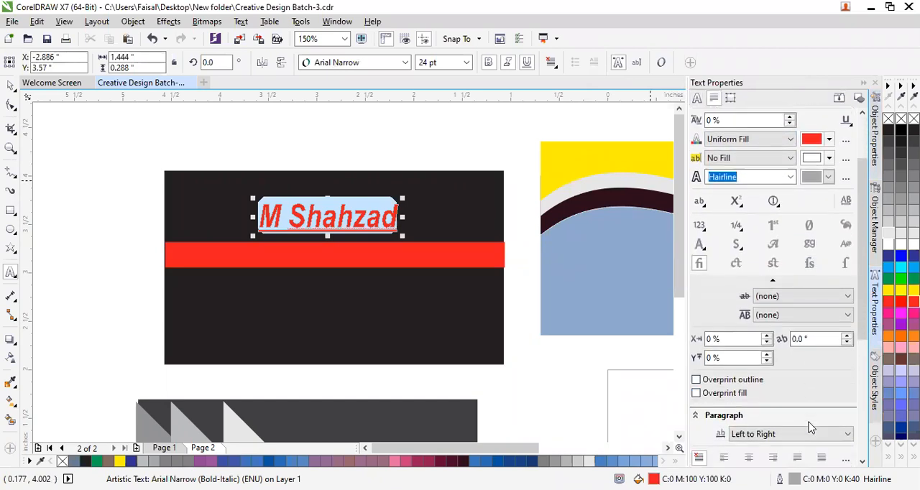
scroll(810, 427, "down", 6)
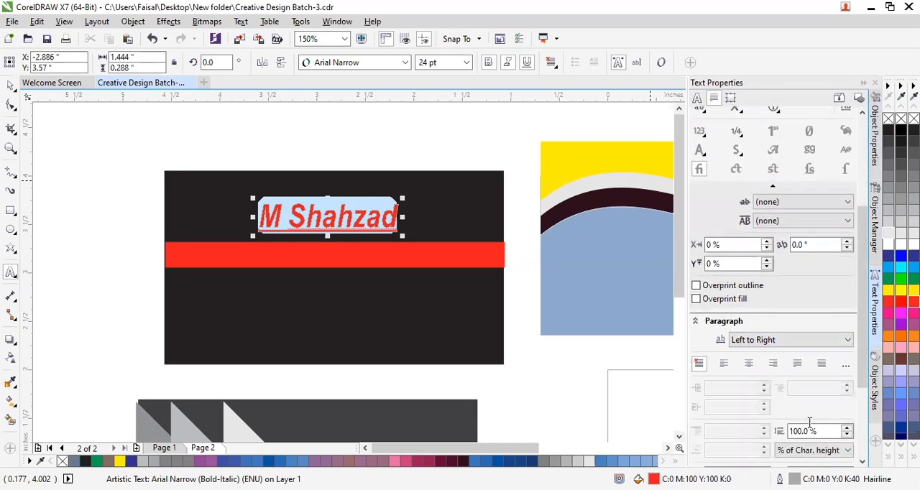
scroll(811, 426, "down", 5)
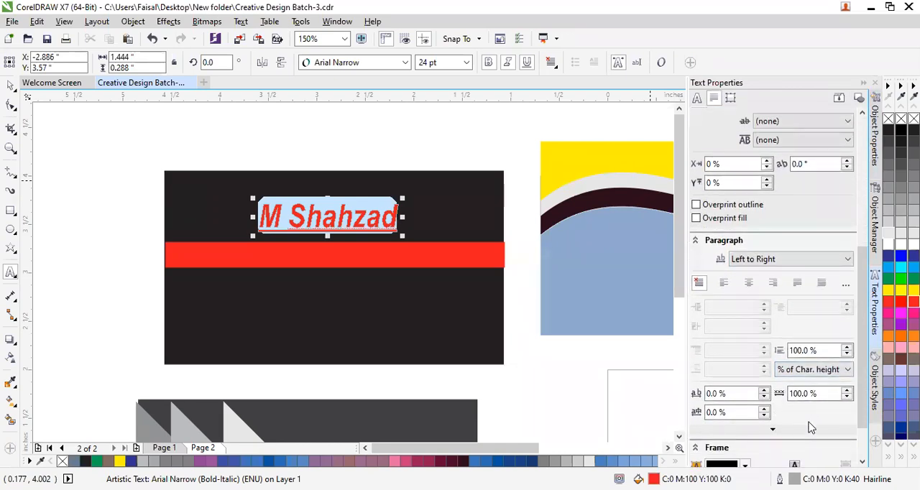
scroll(811, 428, "down", 2)
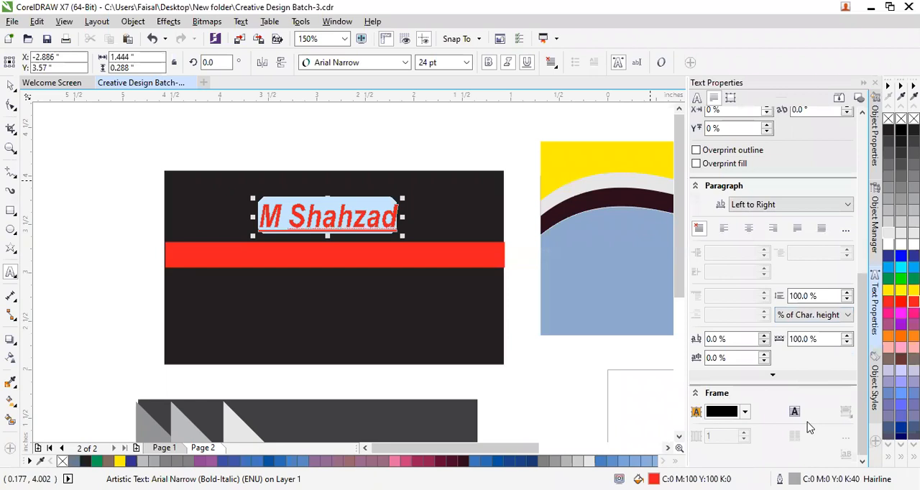
scroll(748, 378, "up", 12)
scroll(740, 374, "up", 6)
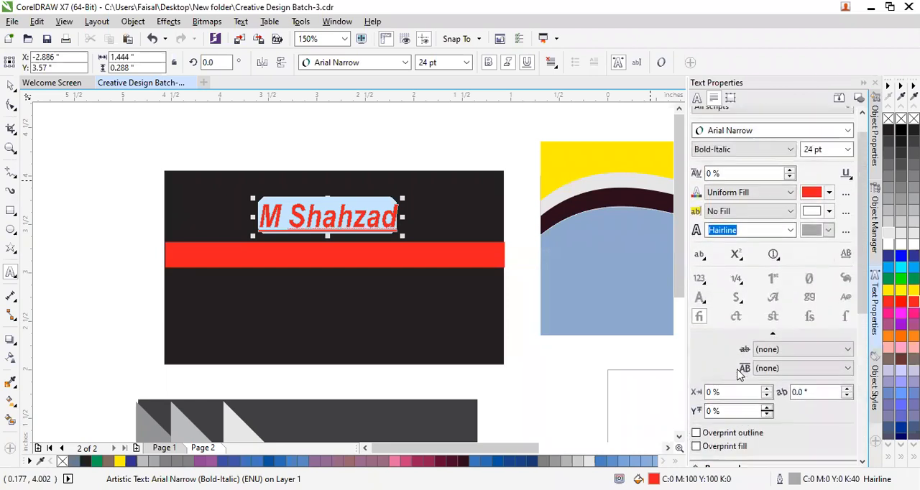
left_click(499, 117)
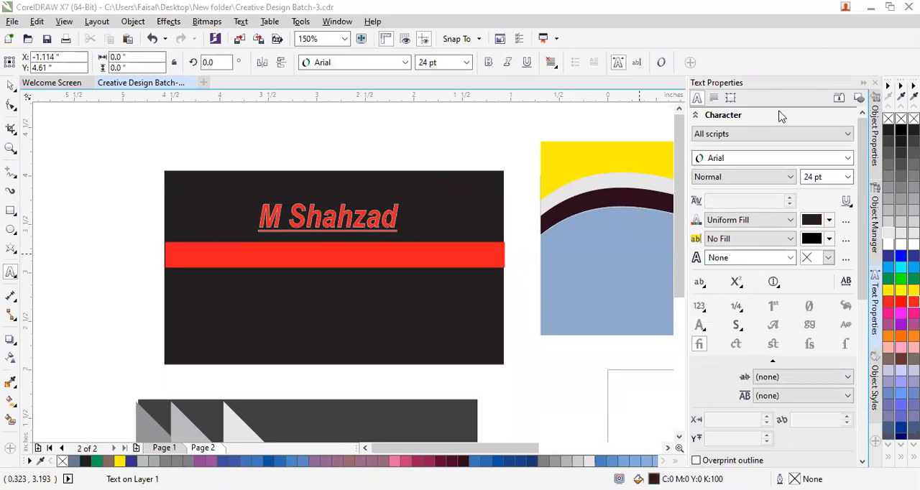
Add the text 123456789 in 16 pt Arial, starting in the blank area beside the black card.
left_click(101, 303)
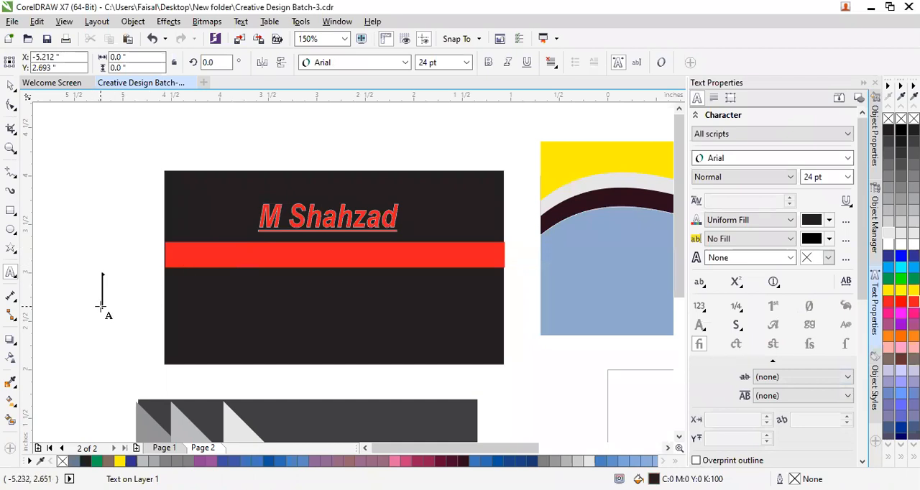
left_click(466, 62)
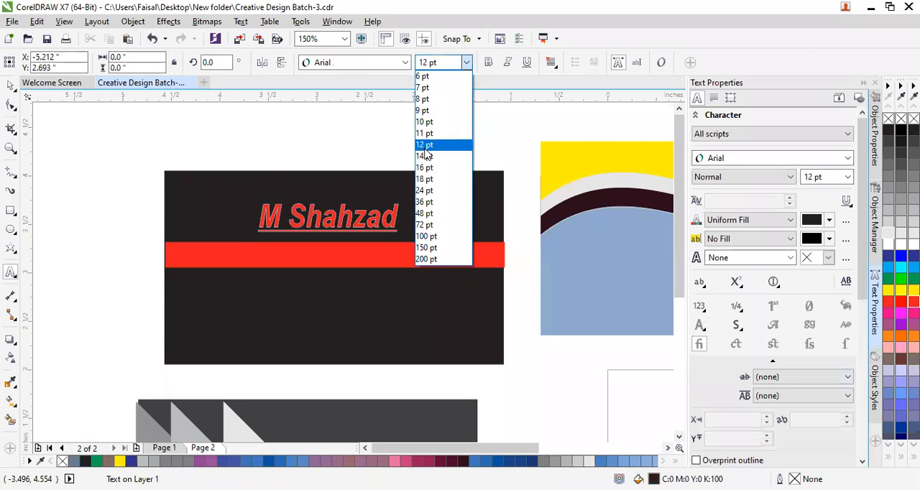
left_click(425, 168)
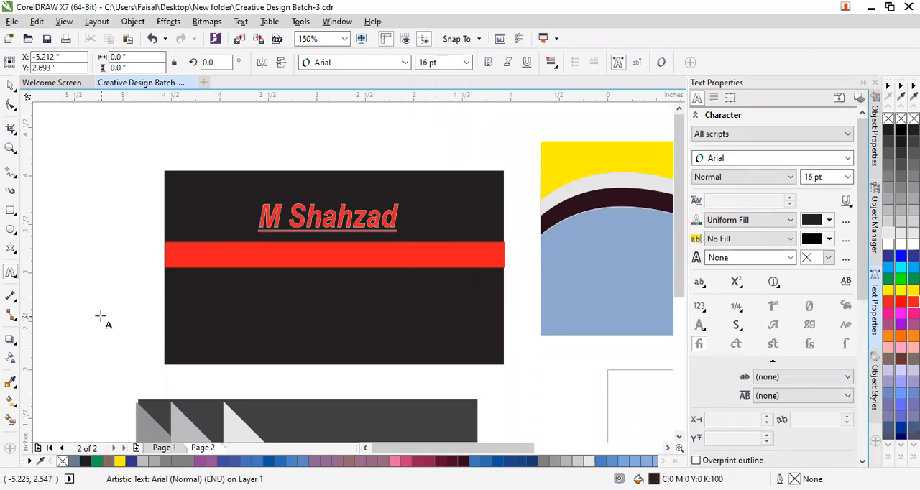
type("12345")
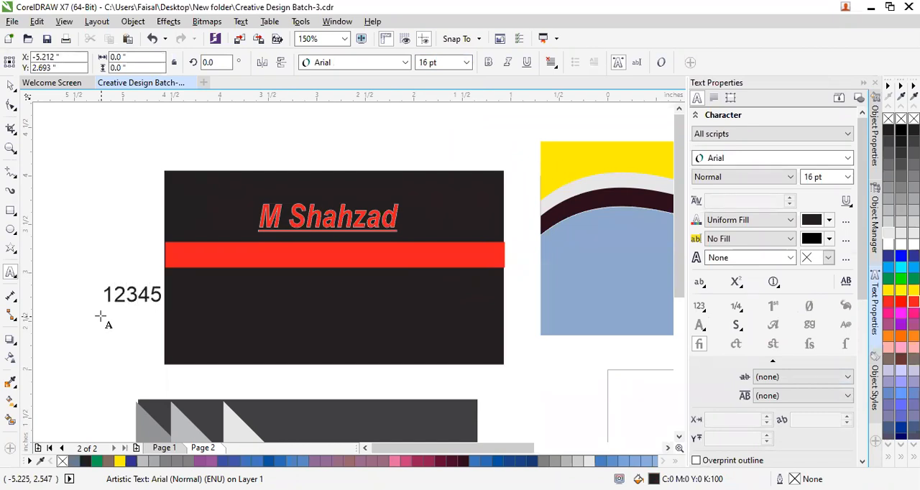
type("6789")
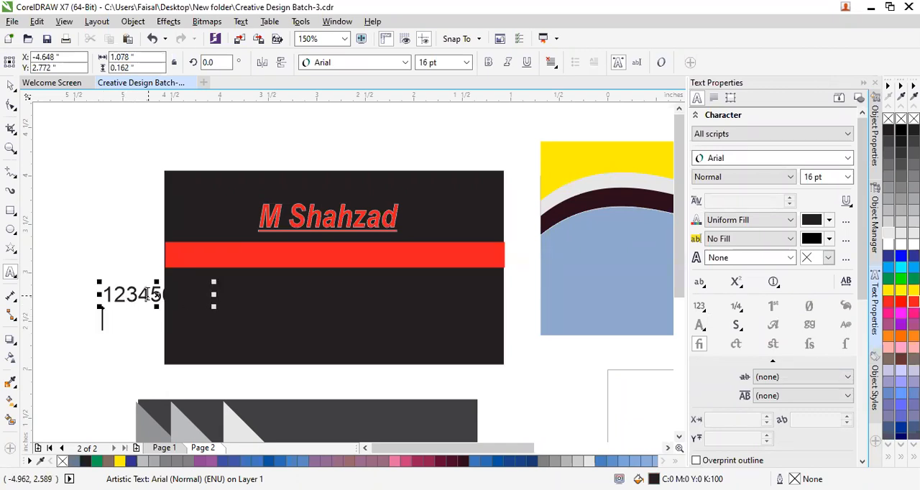
Move the number text fully off the black card into the blank area beside it and deselect everything.
left_click_drag(157, 289, 45, 284)
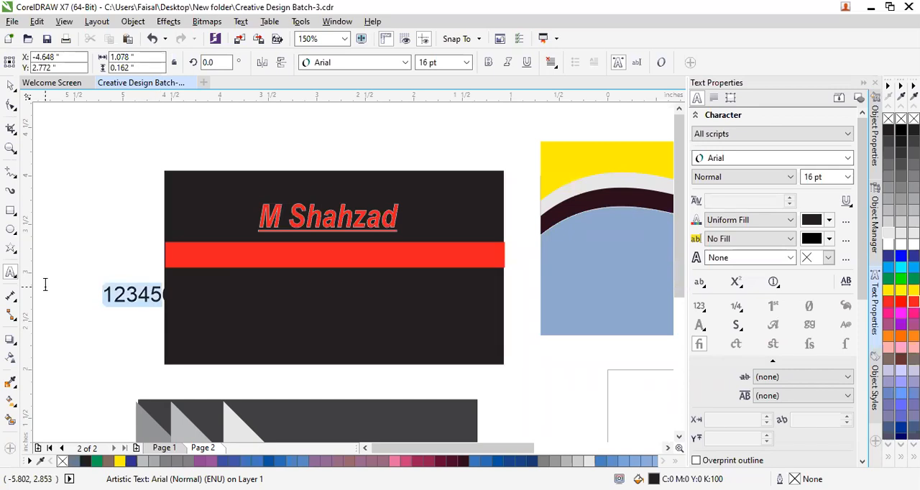
left_click(10, 86)
left_click_drag(143, 295, 94, 246)
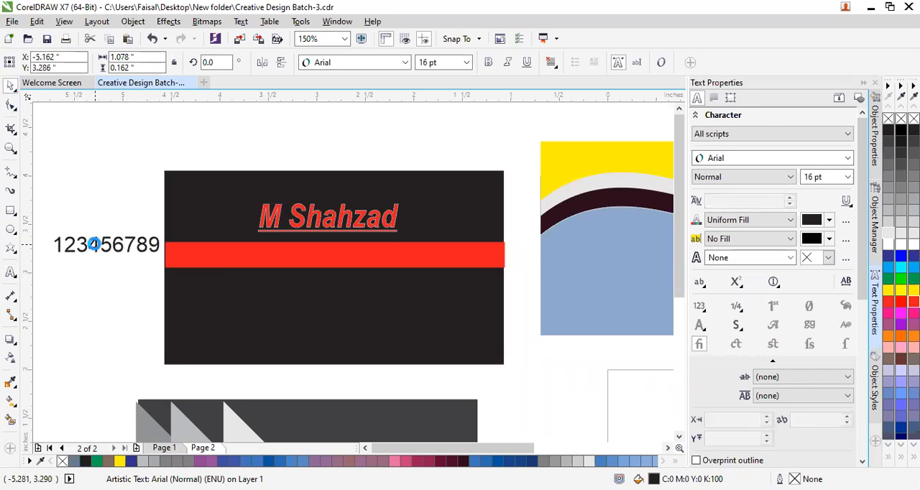
left_click(100, 331)
left_click(302, 213)
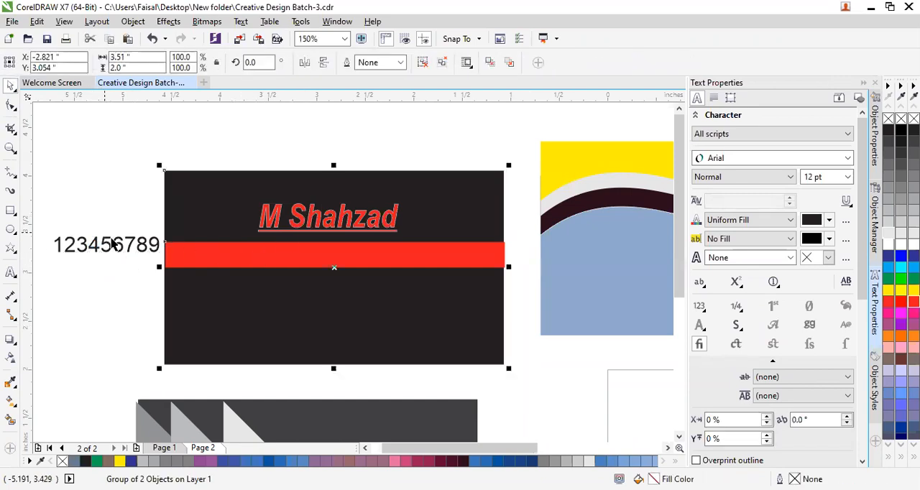
key("Escape")
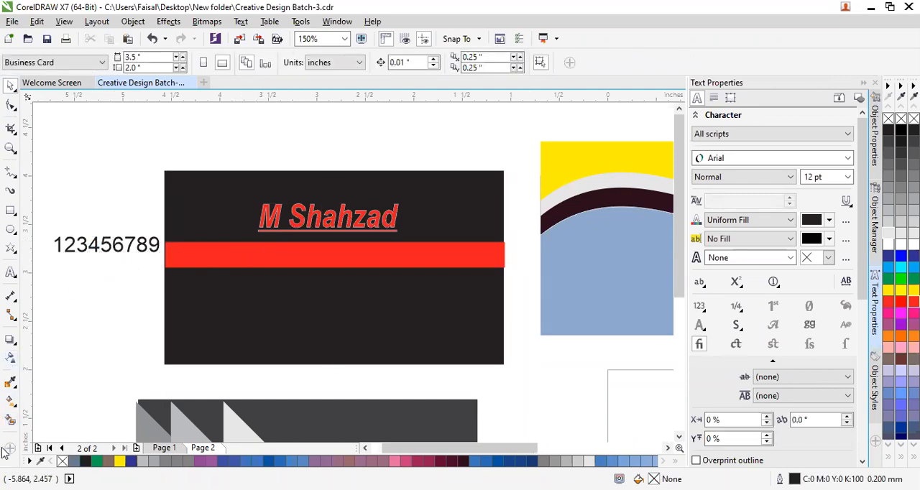
Copy the name text's formatting to the number text with the Attributes Eyedropper.
right_click(17, 389)
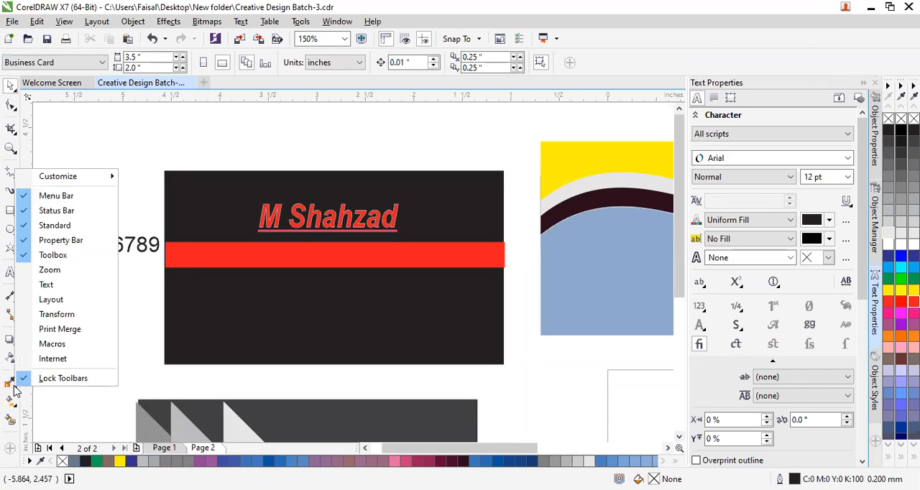
left_click(12, 387)
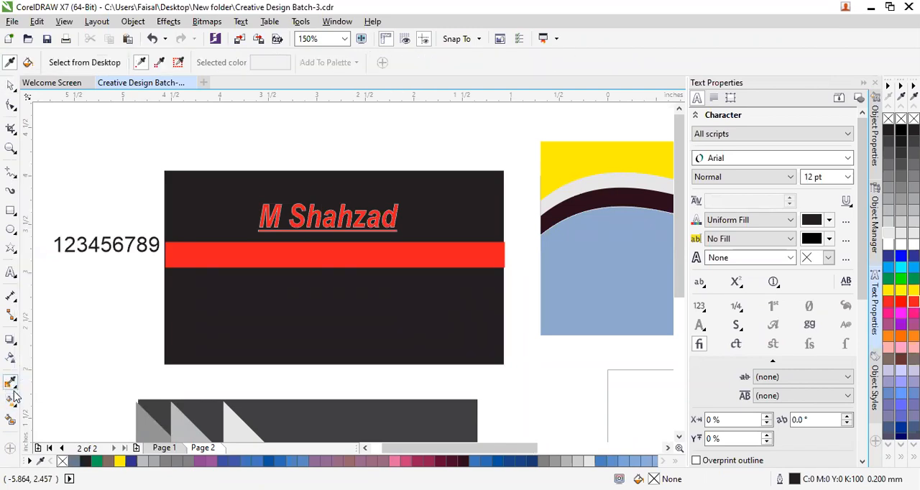
left_click(15, 389)
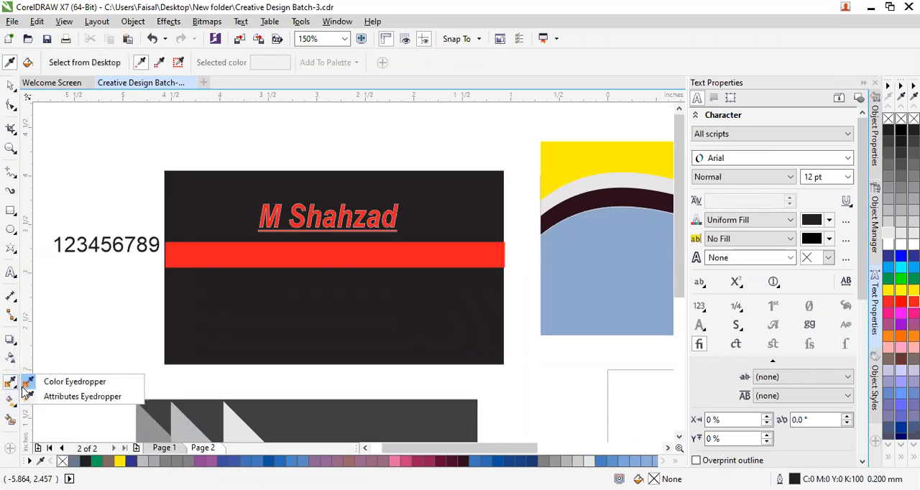
left_click(59, 399)
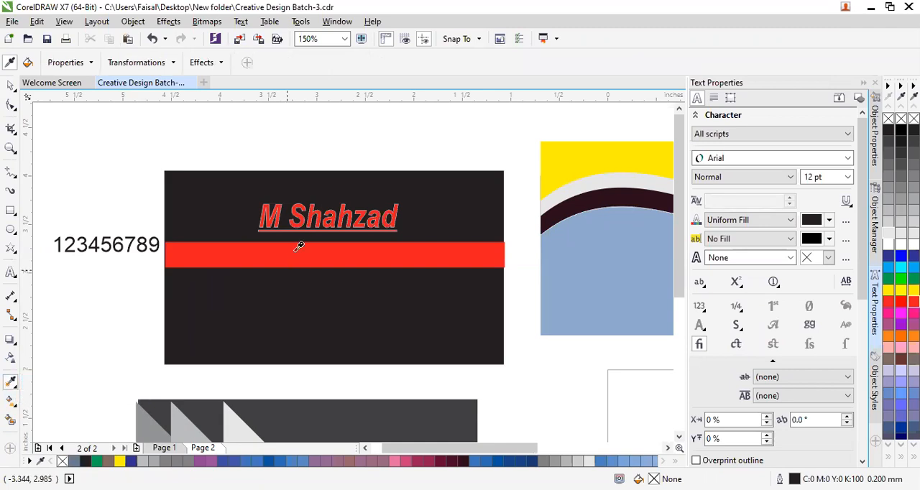
left_click(310, 212)
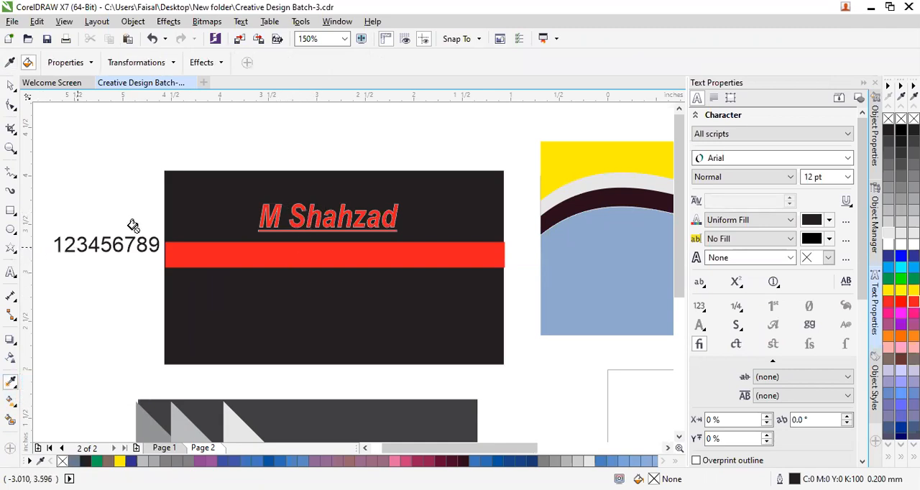
left_click(101, 242)
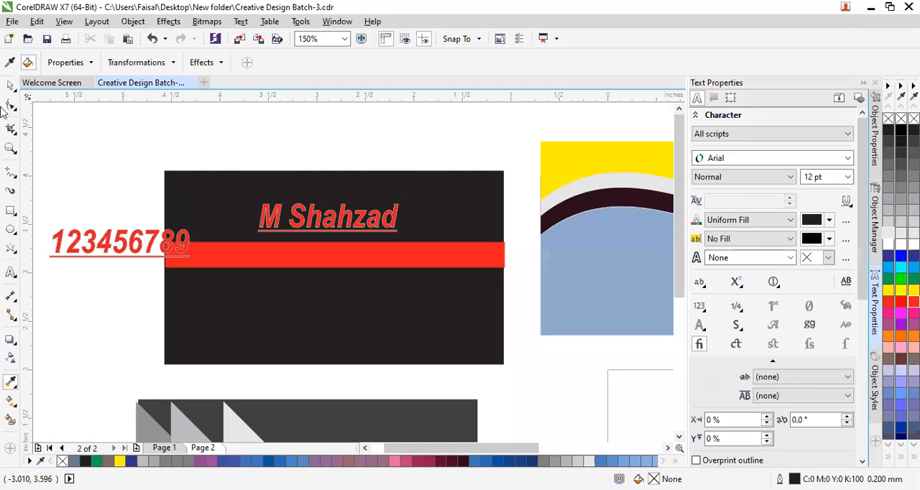
Move the number text into the black card's lower-left corner and set its font size to 12 pt.
left_click(10, 85)
left_click_drag(108, 250, 234, 340)
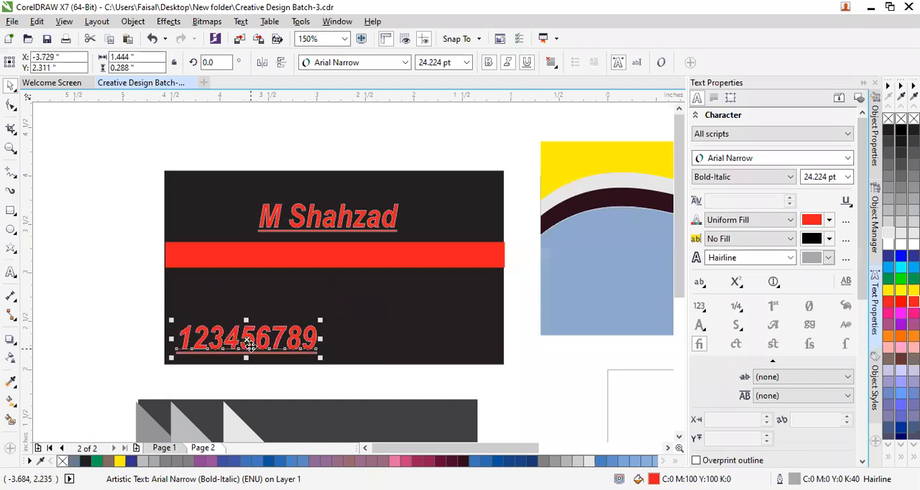
left_click(11, 272)
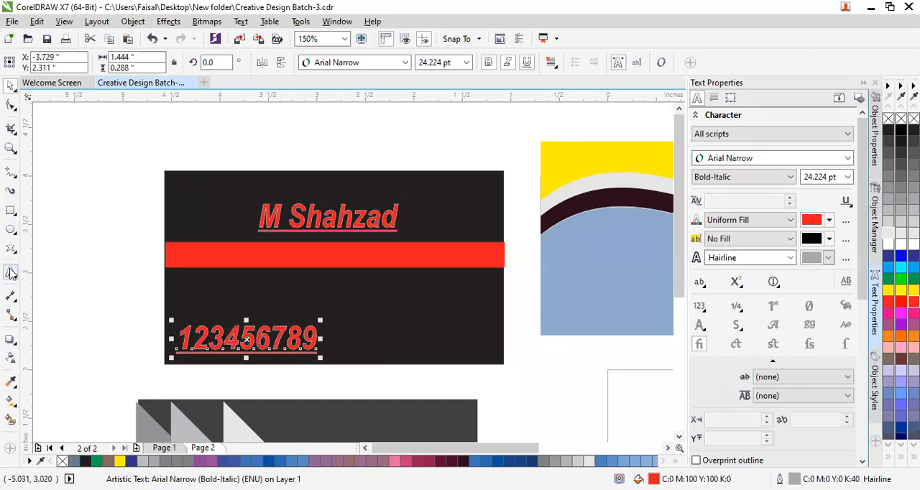
double_click(253, 337)
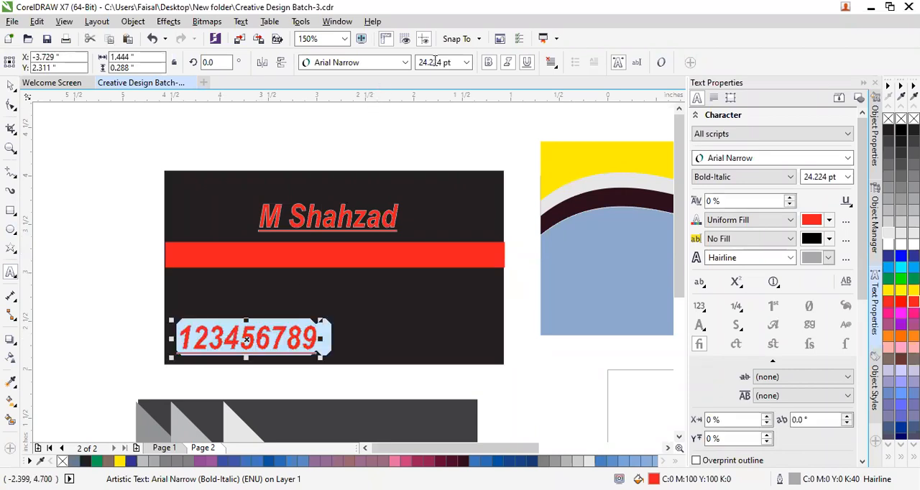
left_click(467, 63)
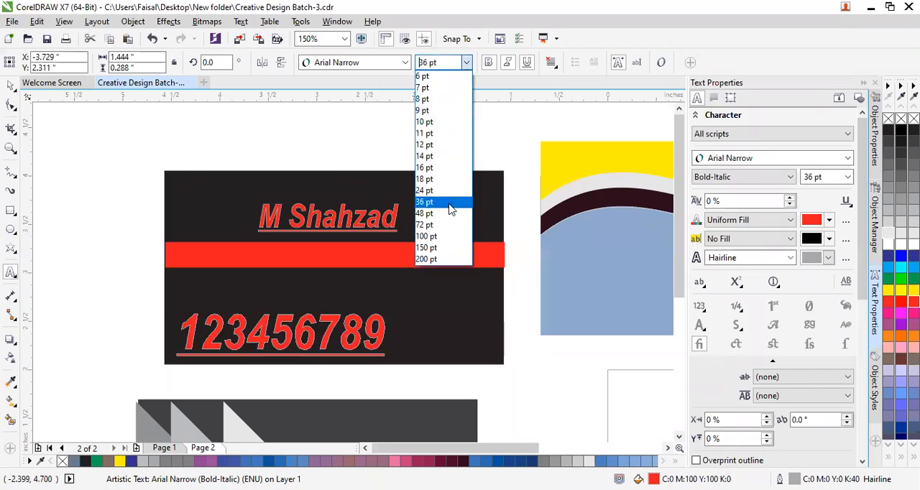
left_click(425, 145)
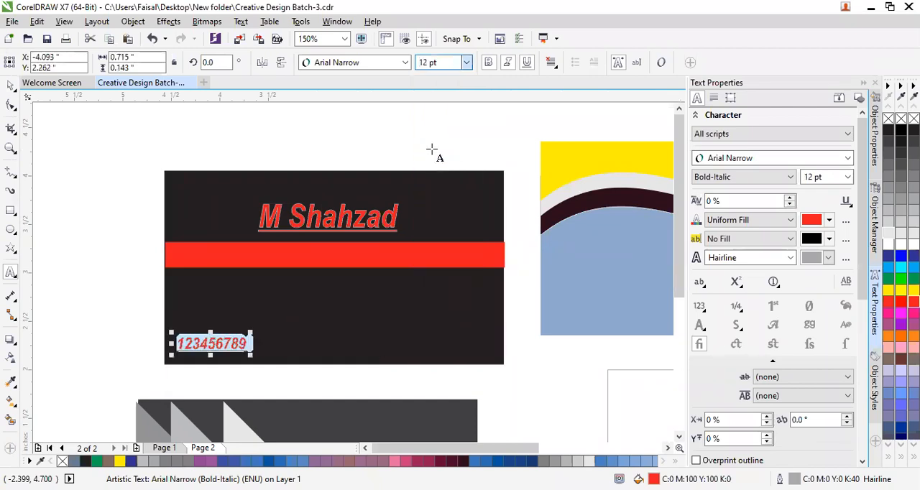
Sample the formatting of the small number text on the black card with the Attributes Eyedropper.
left_click(102, 316)
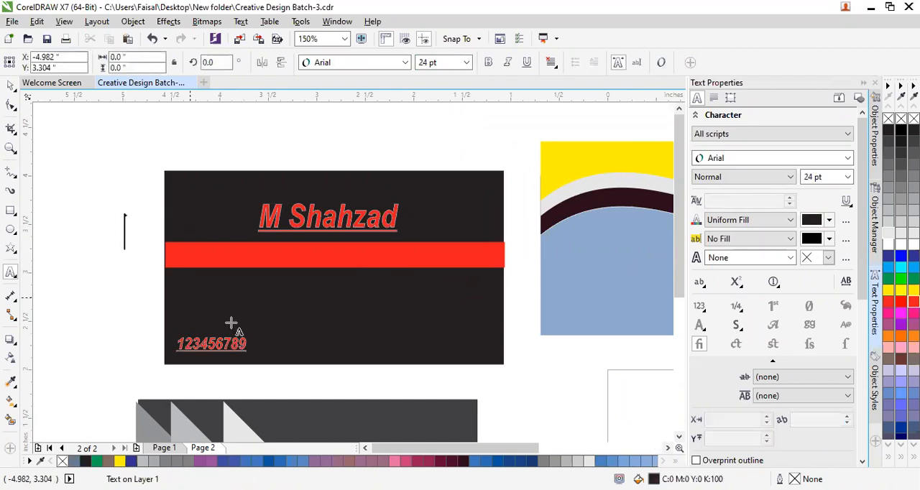
left_click(16, 388)
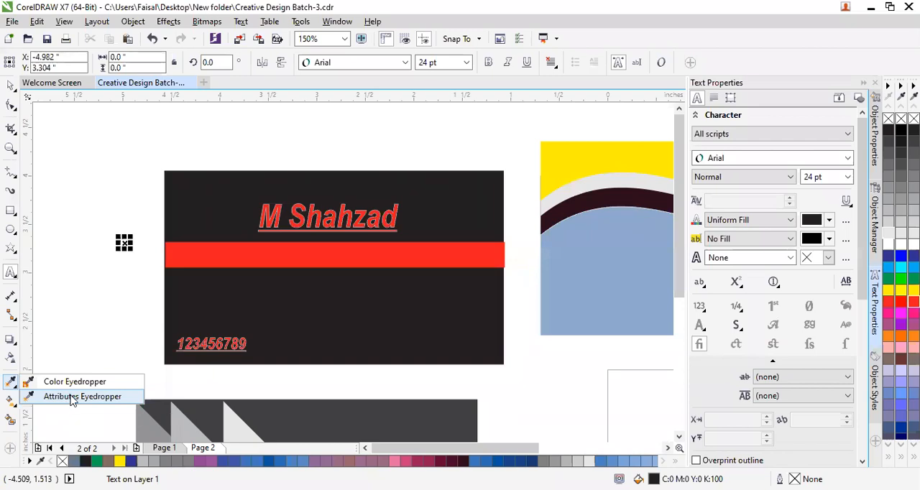
left_click(72, 397)
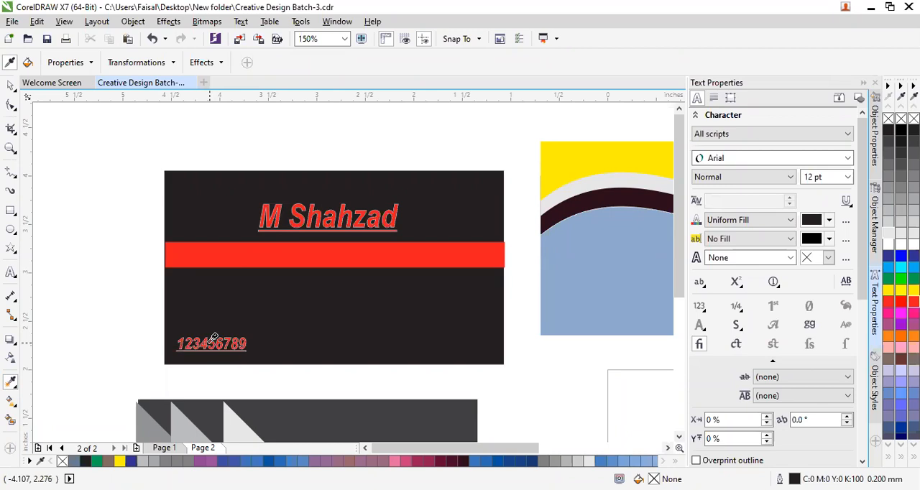
key("shift")
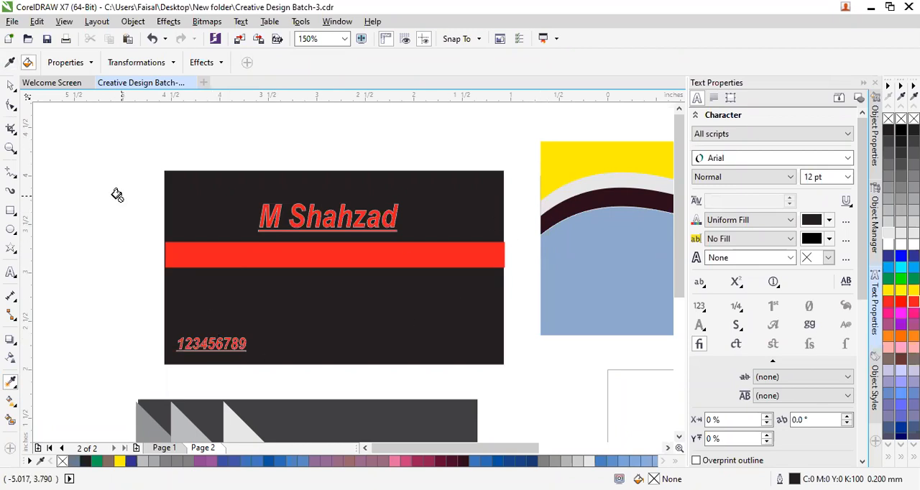